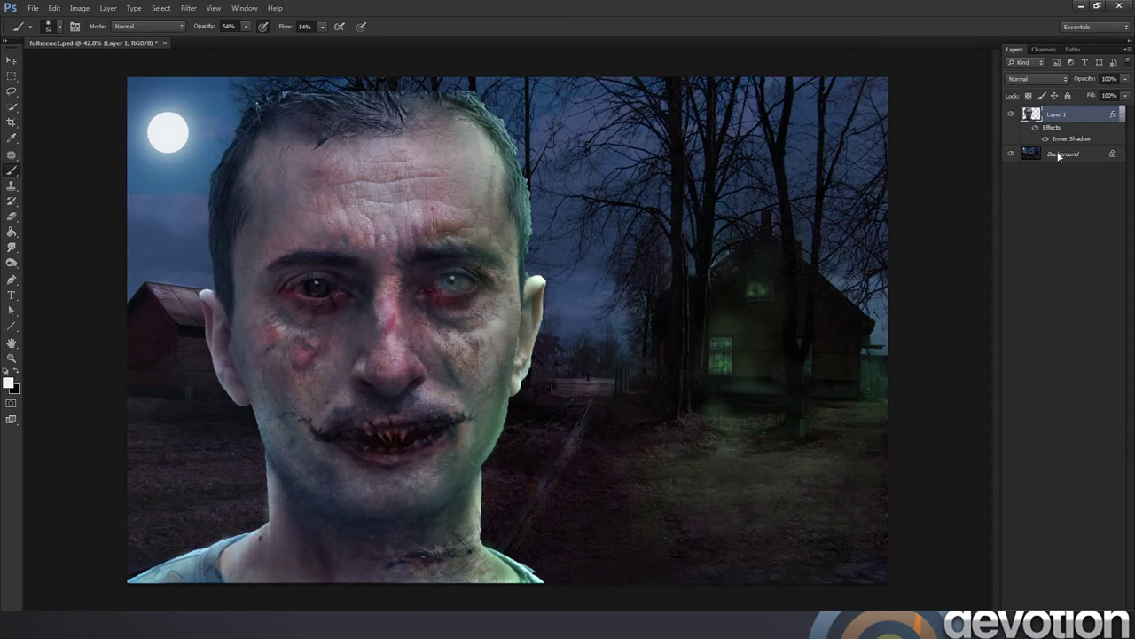
Add a blank layer above the Background, merge Layer 1 down into it, and check the merged layer by toggling its visibility.
click(1056, 153)
click(1098, 603)
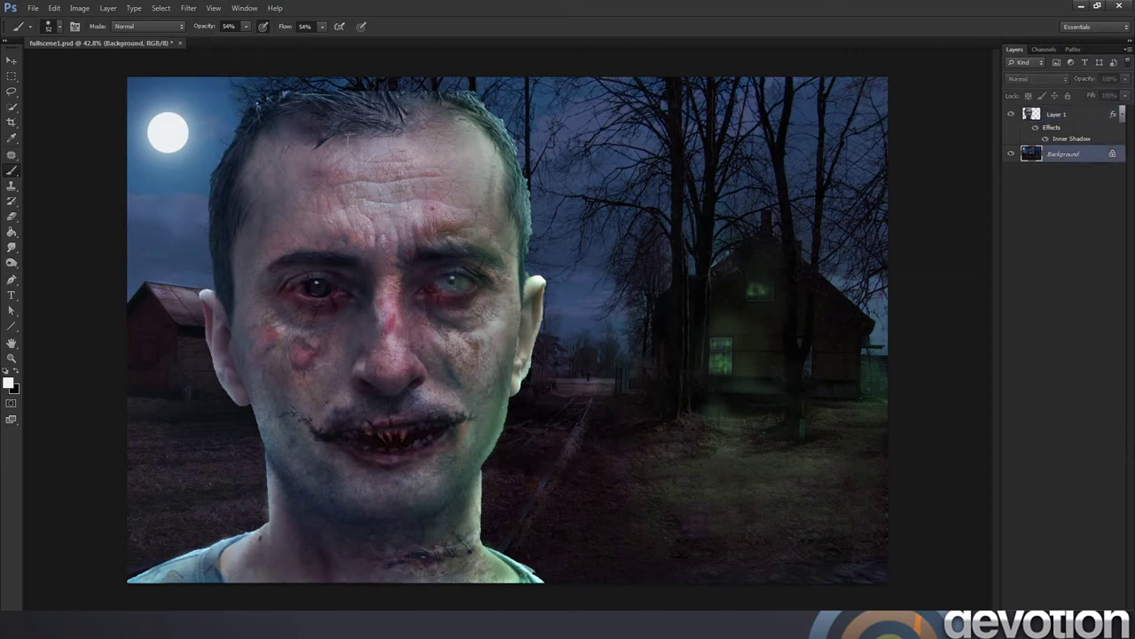
click(1070, 113)
right_click(1070, 113)
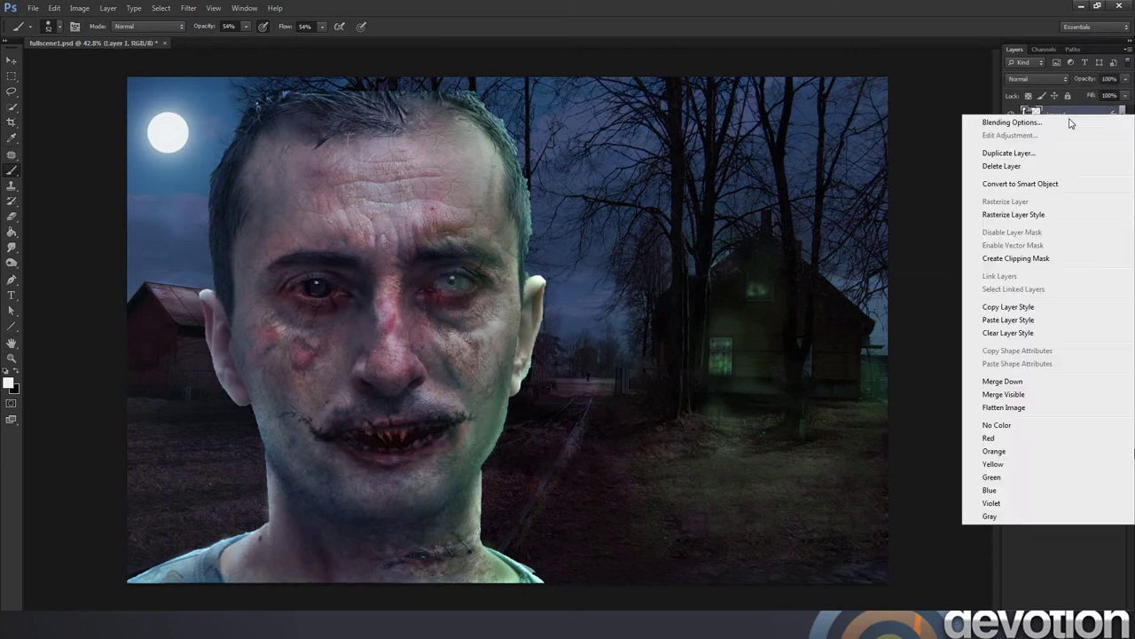
click(1004, 381)
click(1009, 116)
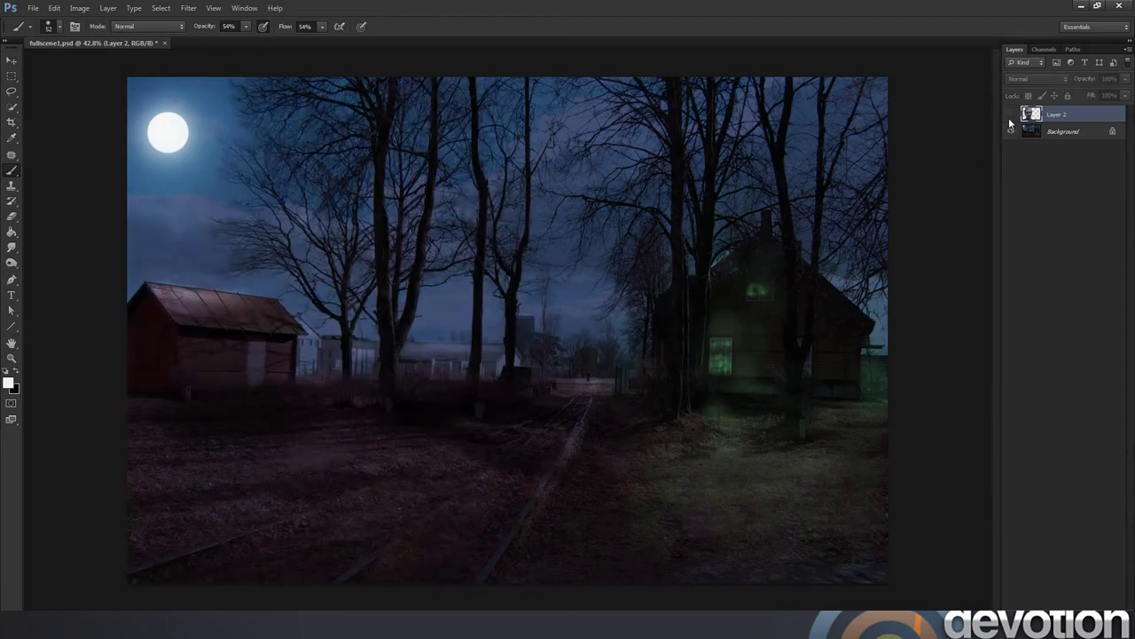
click(1009, 115)
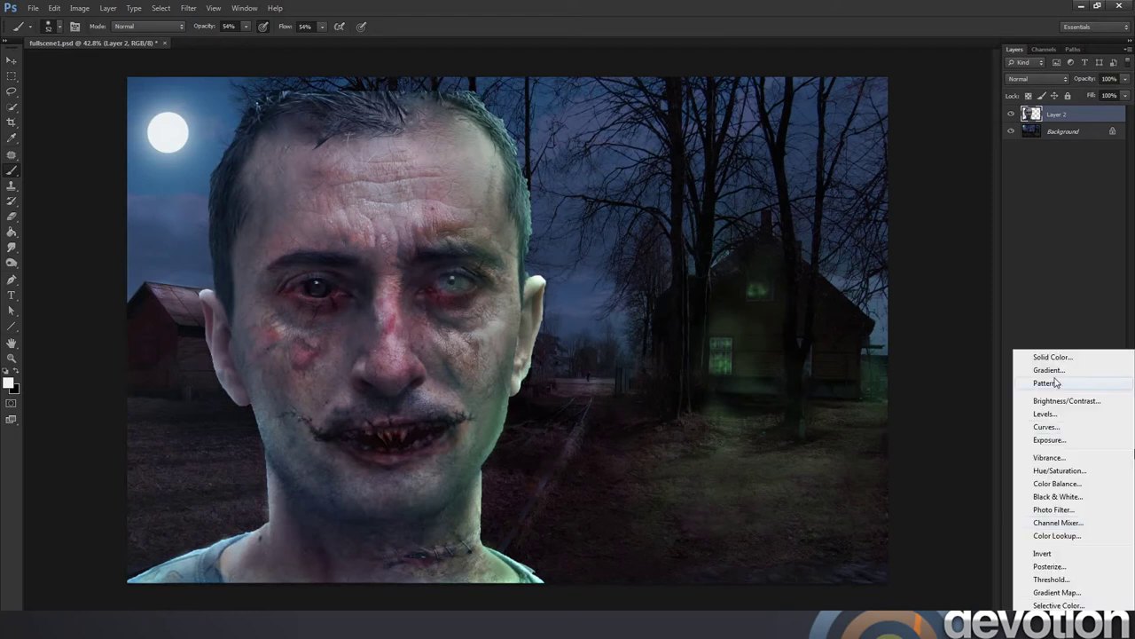
Add a Gradient Fill layer above Layer 2 using the linear Foreground to Background preset at a -68.75° angle.
click(1035, 381)
key(Escape)
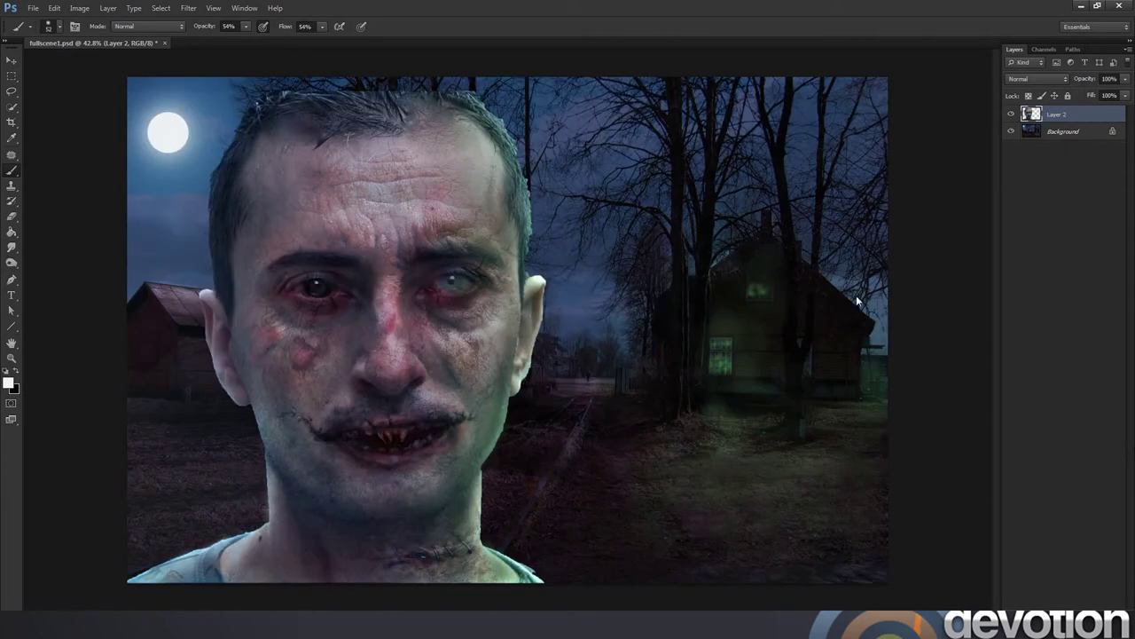
click(1073, 619)
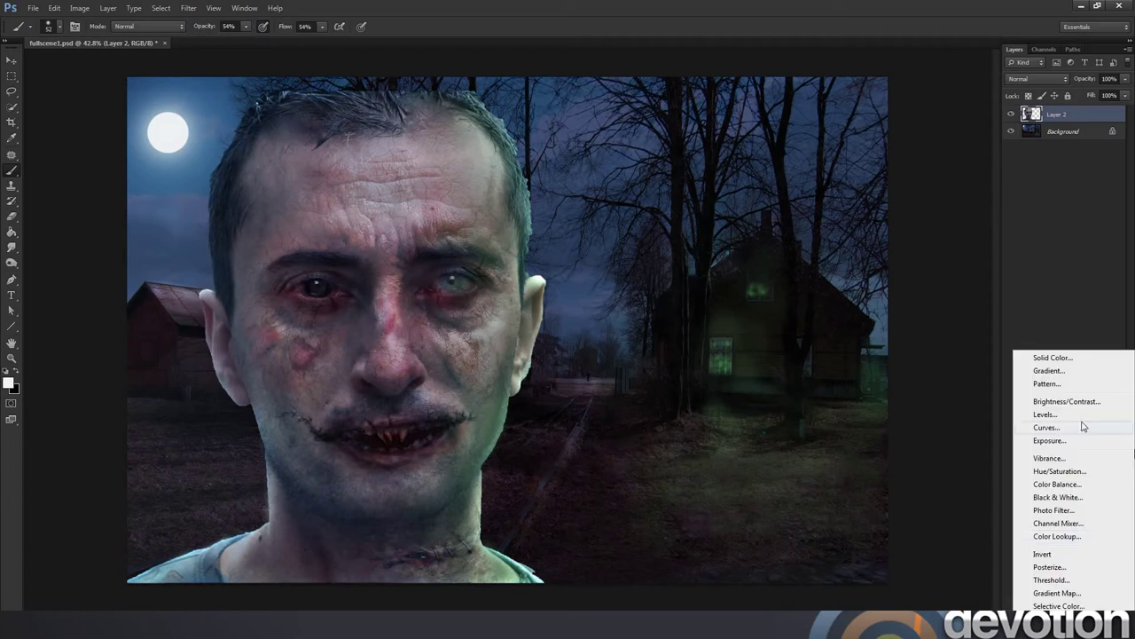
click(1060, 370)
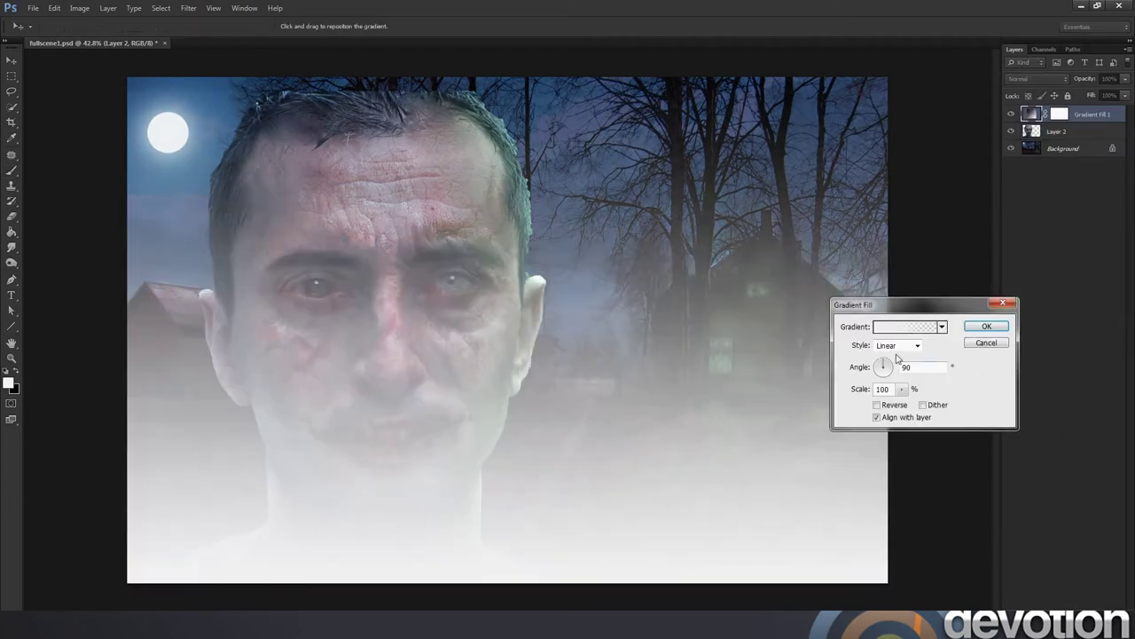
click(942, 328)
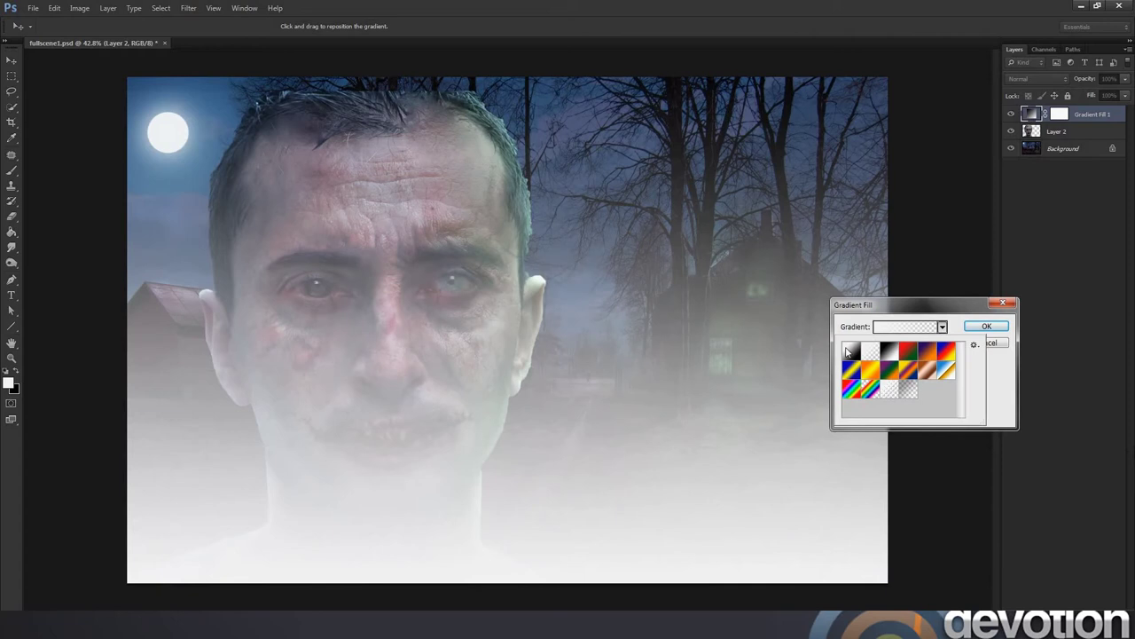
click(851, 351)
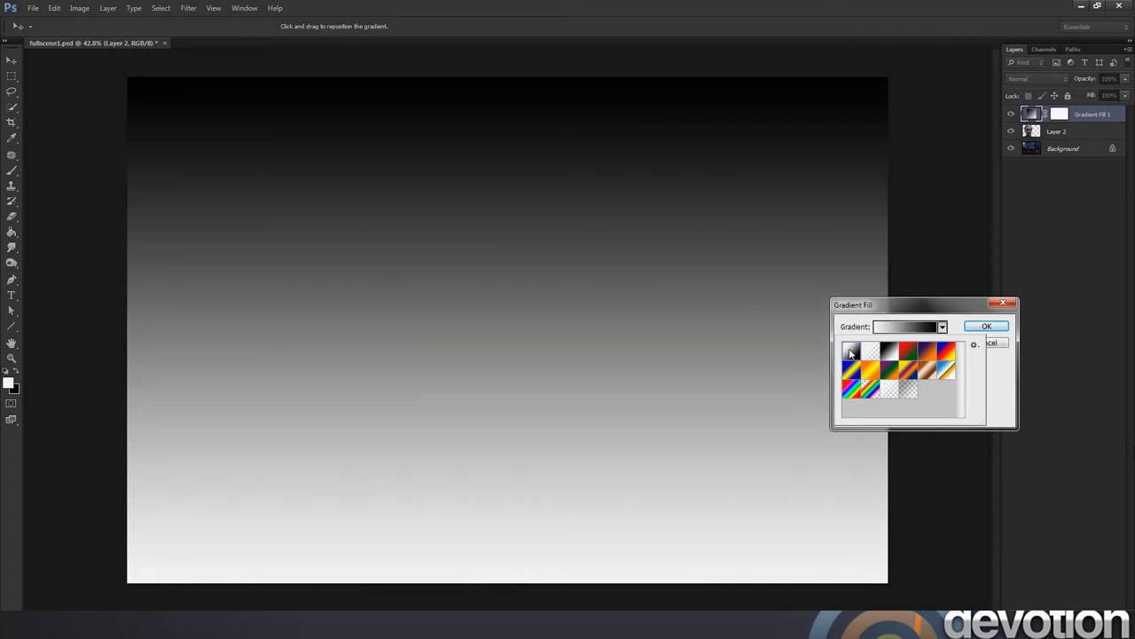
click(970, 322)
drag(875, 375, 902, 407)
click(985, 326)
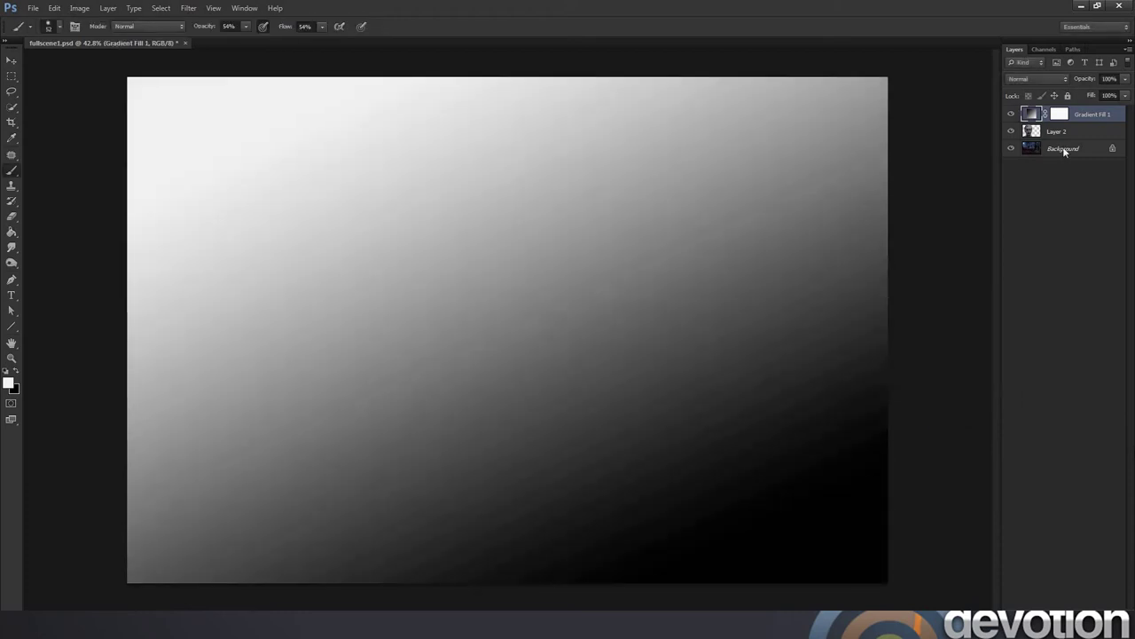
Clip the gradient fill layer to Layer 2 and set its blend mode to Multiply.
right_click(1093, 116)
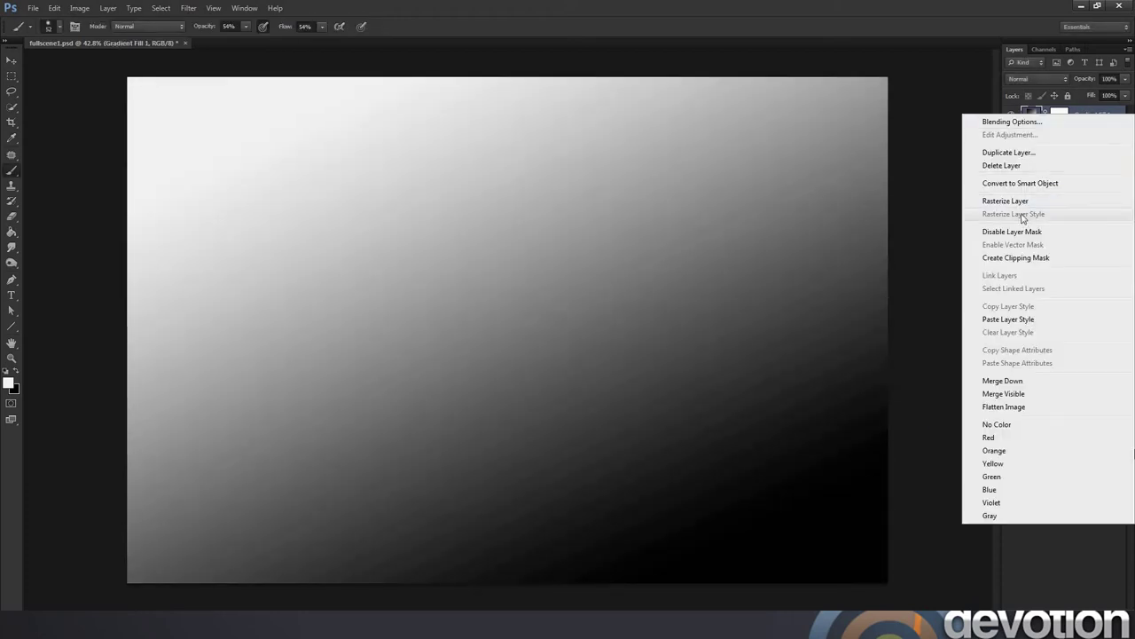
click(1018, 257)
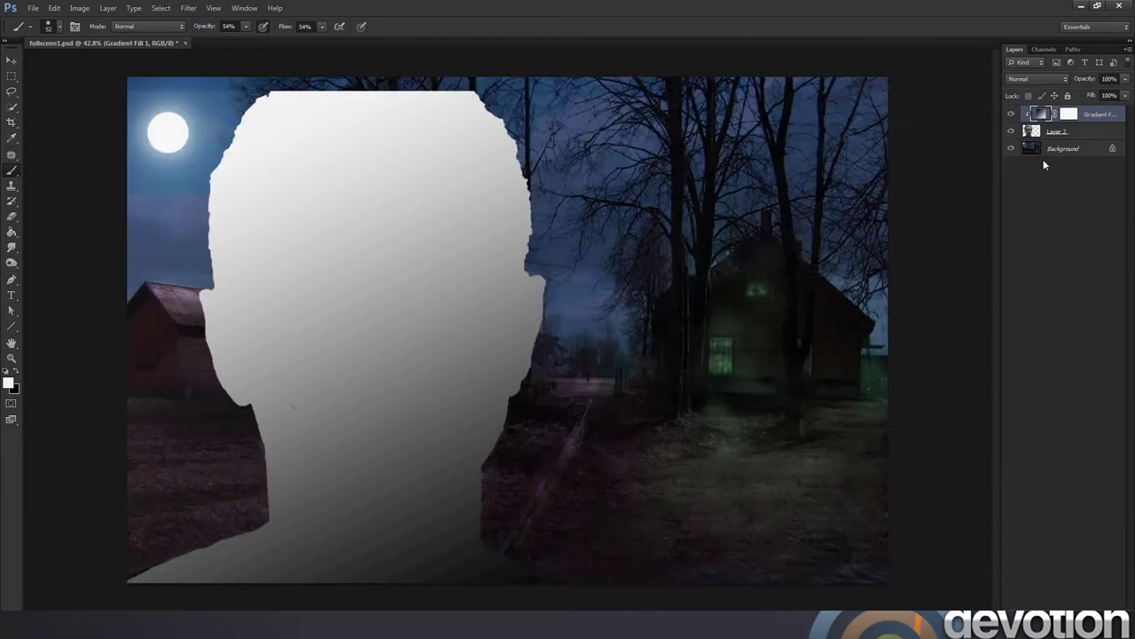
click(1046, 79)
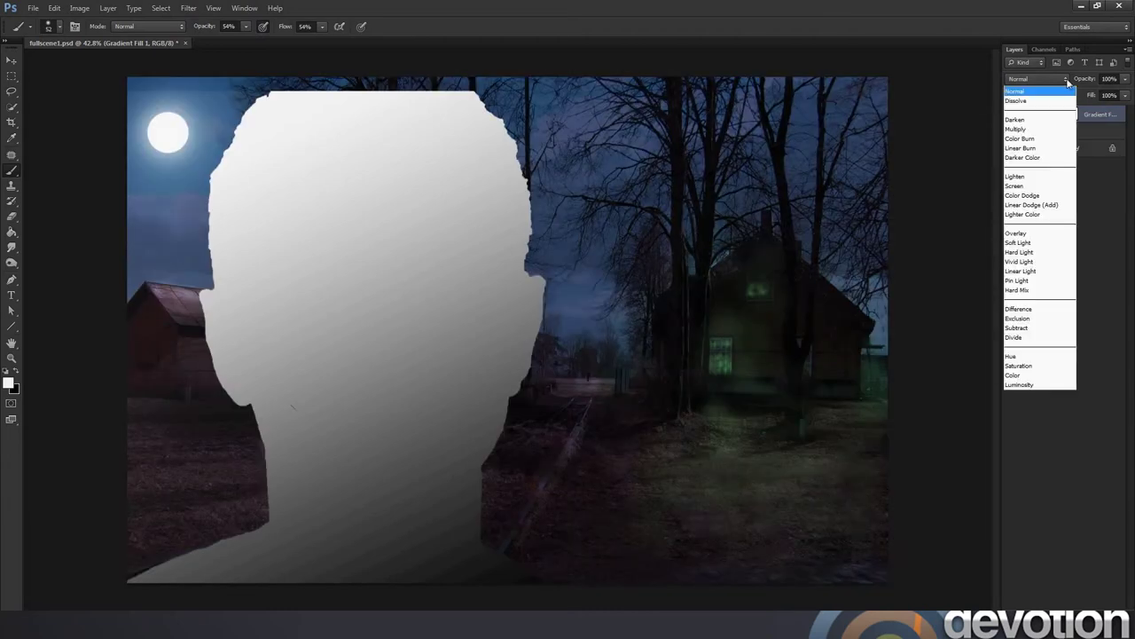
click(1022, 233)
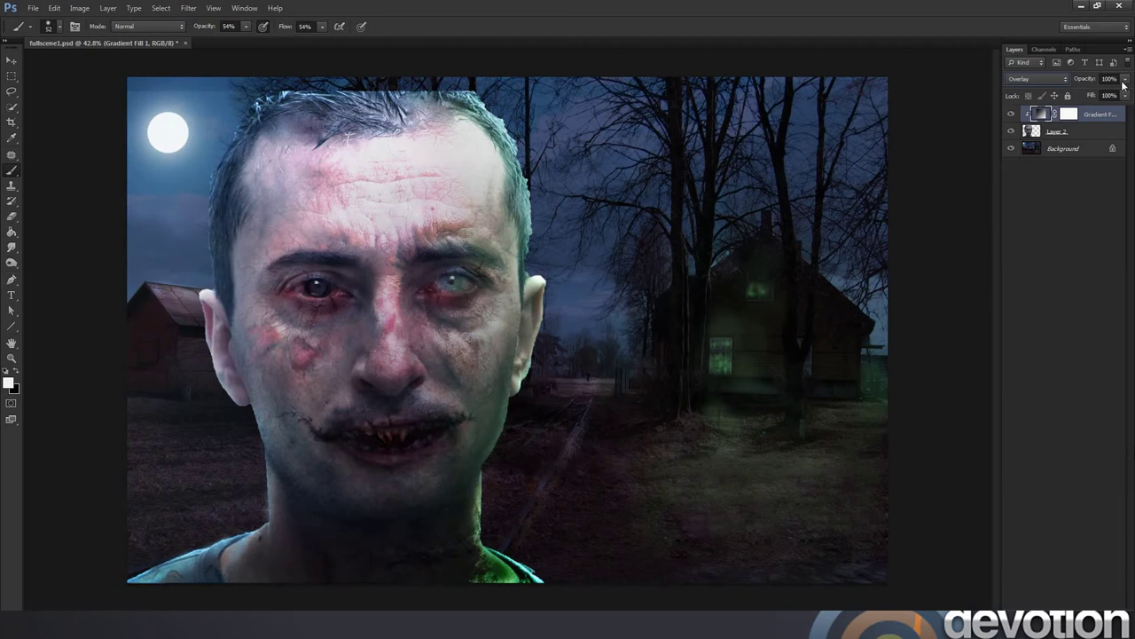
click(1064, 79)
click(1034, 121)
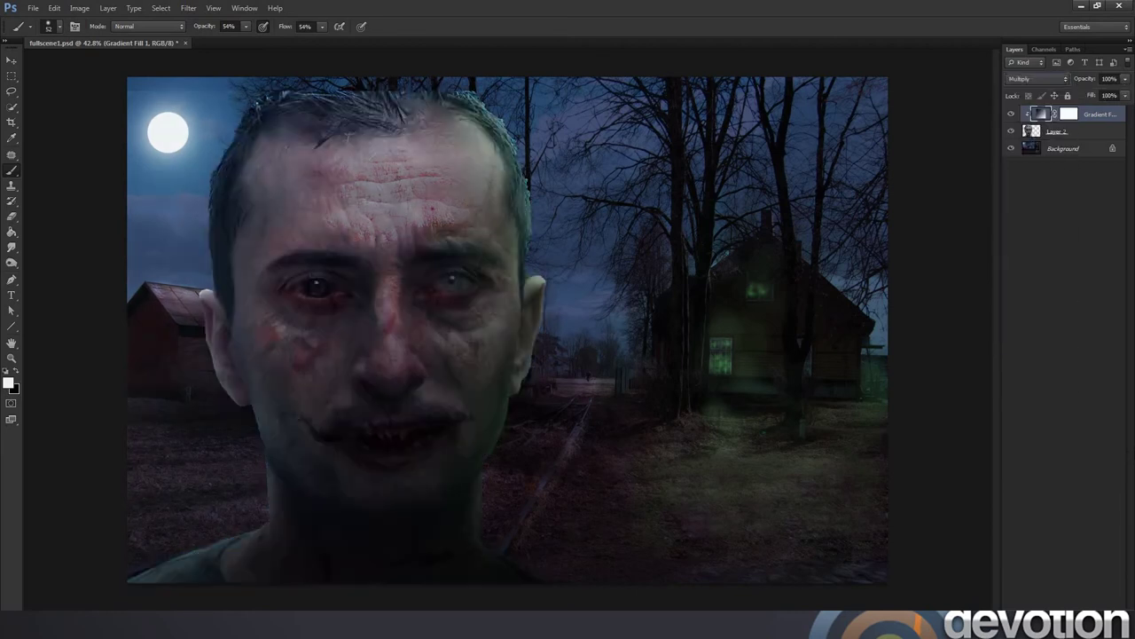
Lower the gradient fill layer's opacity to 30% and compare the shading with the layer hidden and shown.
drag(1125, 79, 1087, 92)
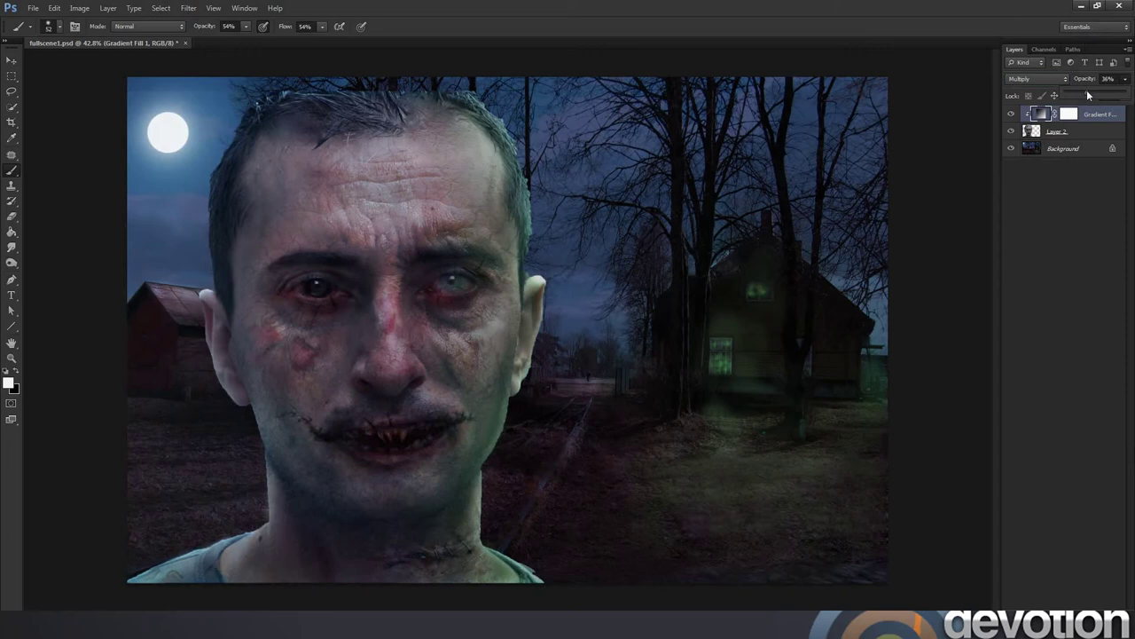
click(1013, 114)
click(1011, 114)
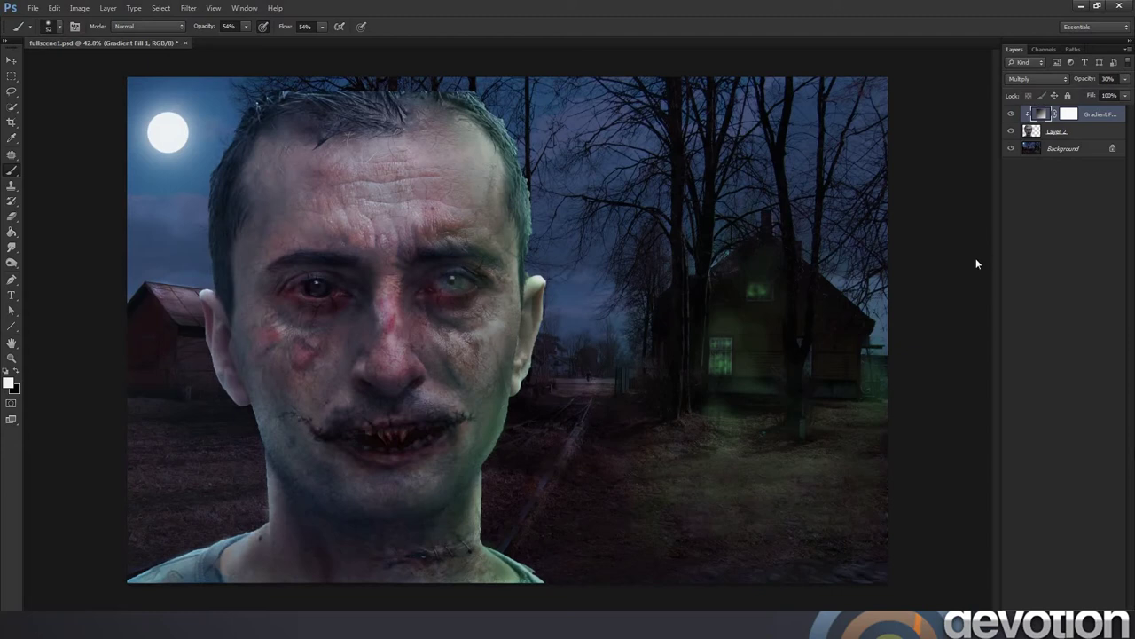
click(1011, 115)
click(1011, 114)
click(1011, 115)
click(1011, 115)
Reopen the gradient fill's settings and change its angle to -34.7°.
double_click(1040, 114)
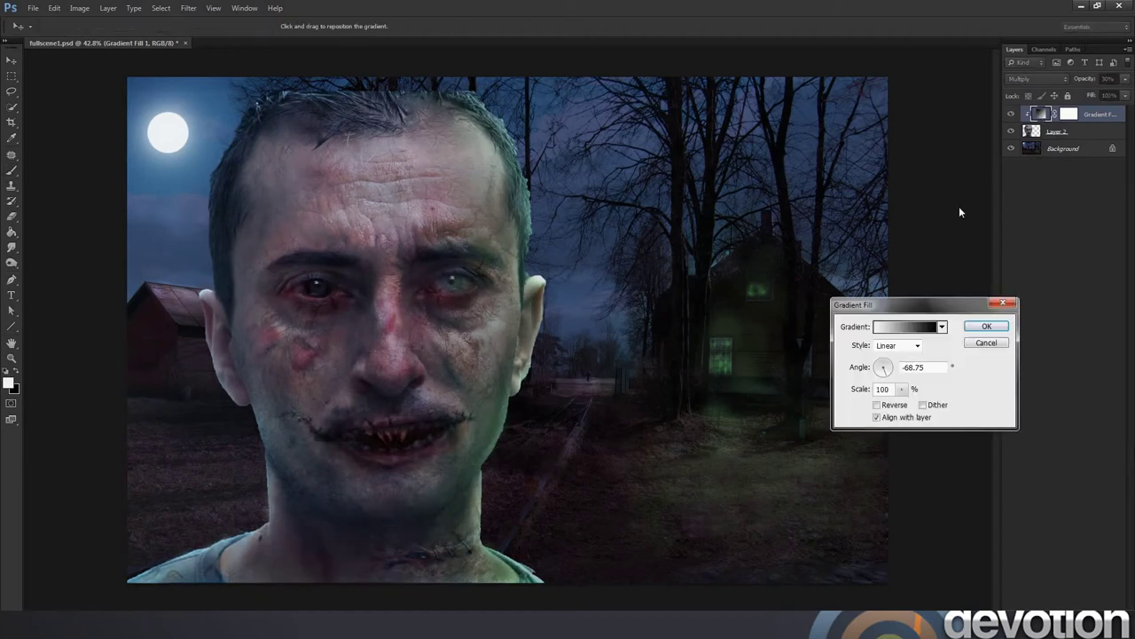
click(891, 377)
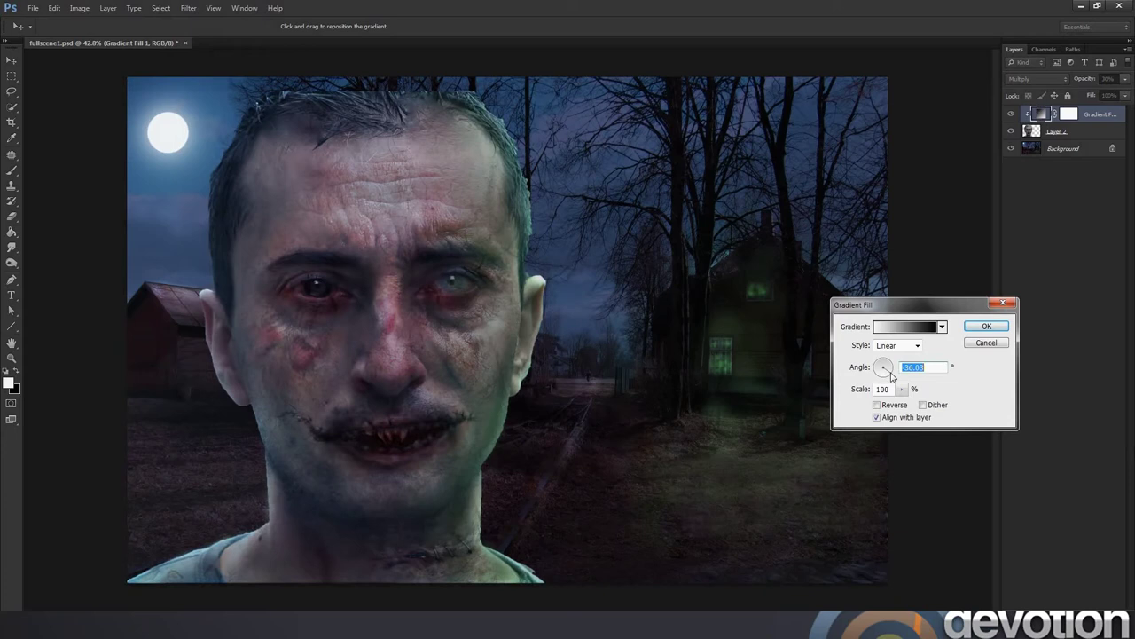
drag(891, 377, 894, 376)
Add a white color stop at about 38% in the gradient to extend its light area, and apply the gradient fill.
click(929, 330)
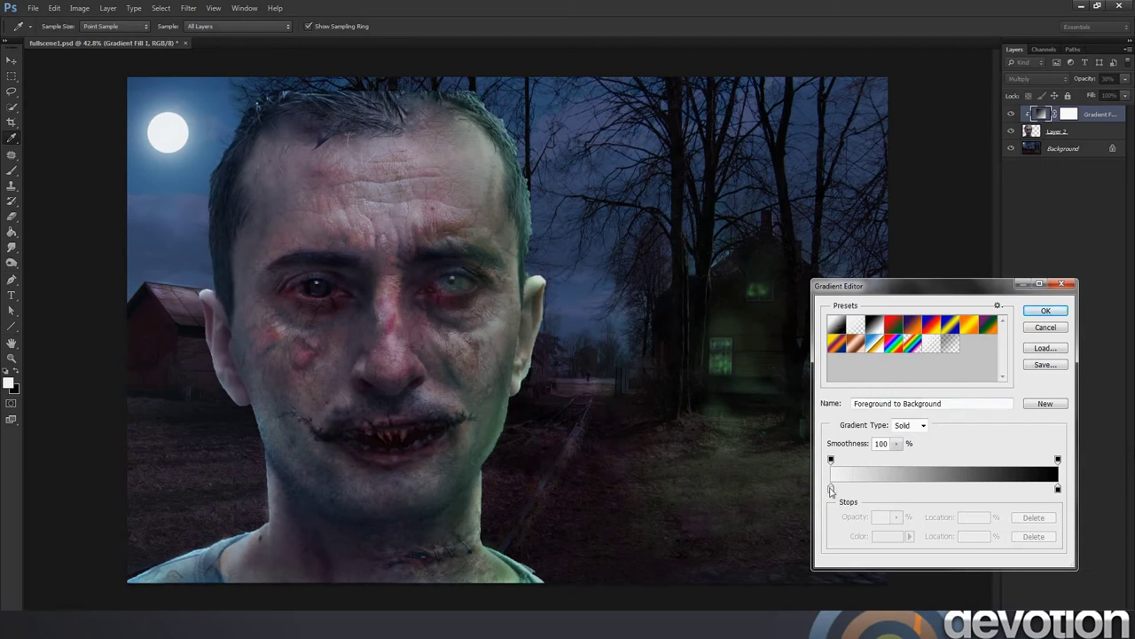
drag(847, 491, 917, 491)
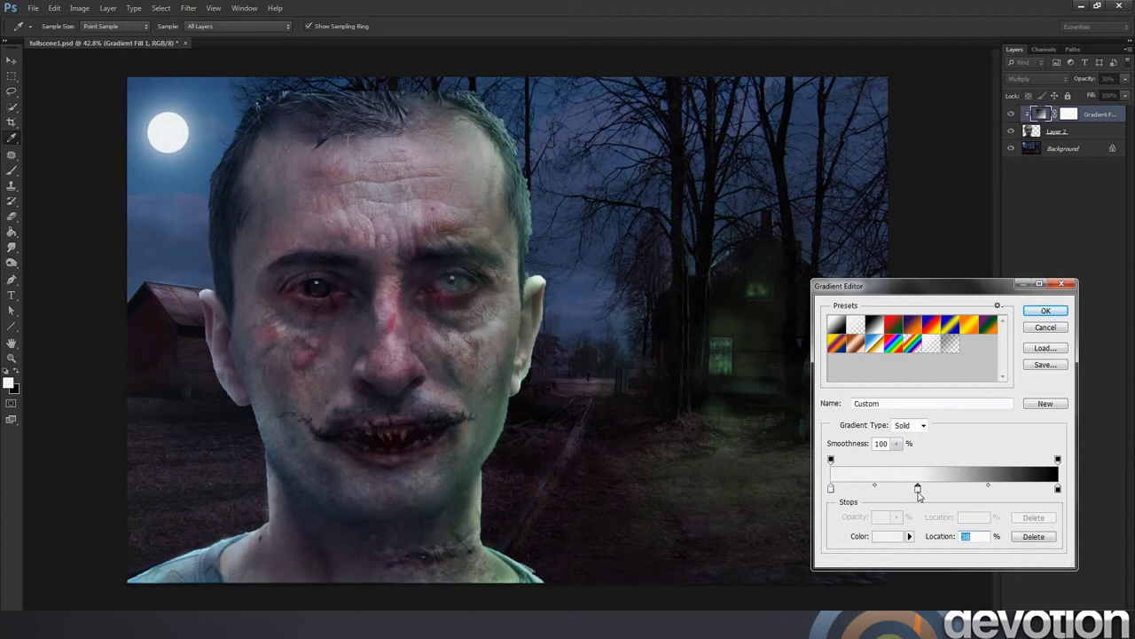
click(1043, 312)
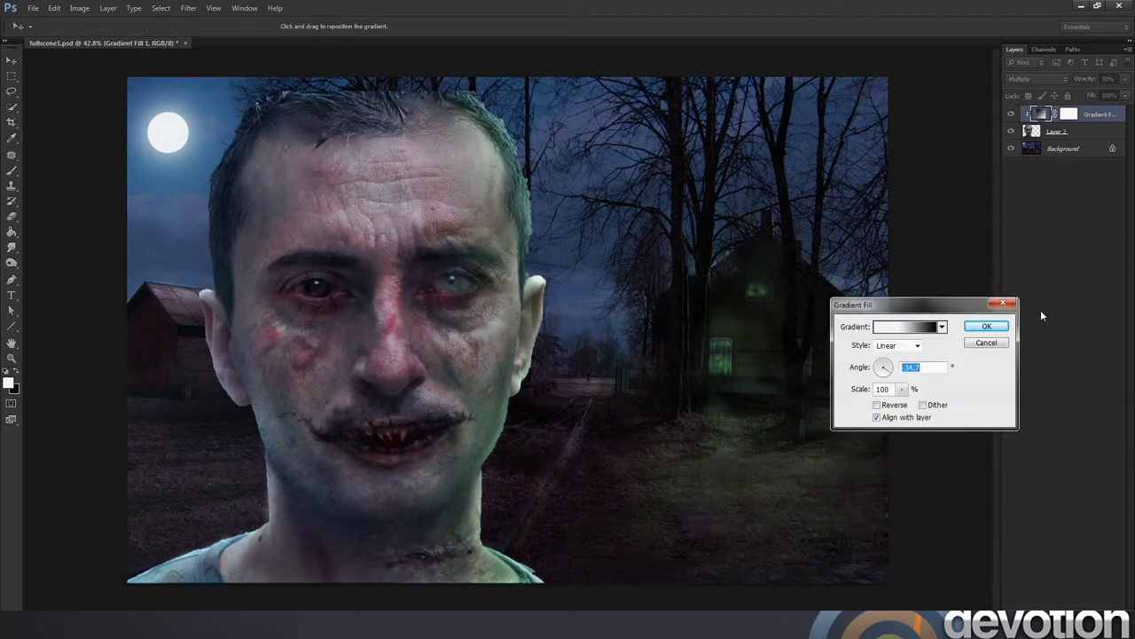
click(976, 327)
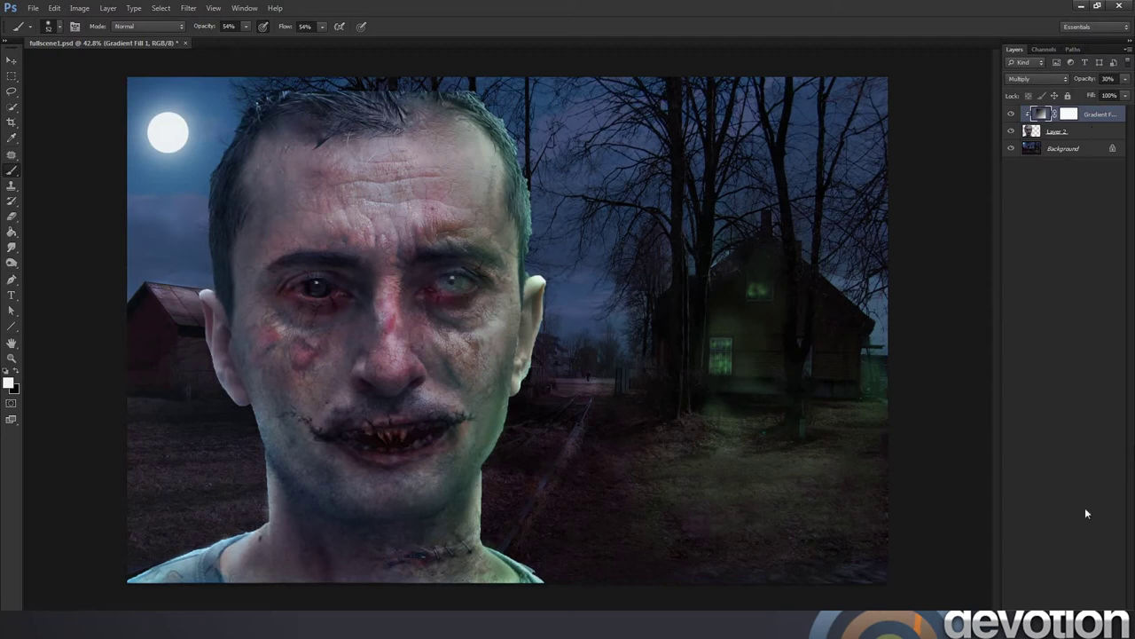
Add a Brightness/Contrast adjustment at brightness -40, clipped to Layer 2 above the gradient fill, and compare it hidden and shown.
click(1070, 625)
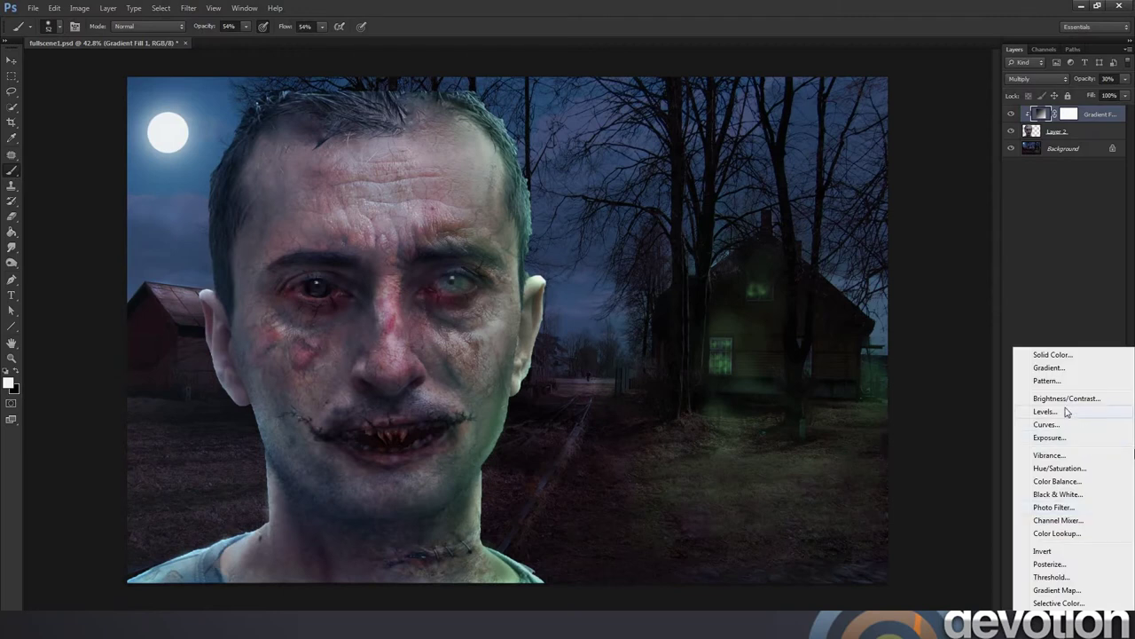
click(1067, 398)
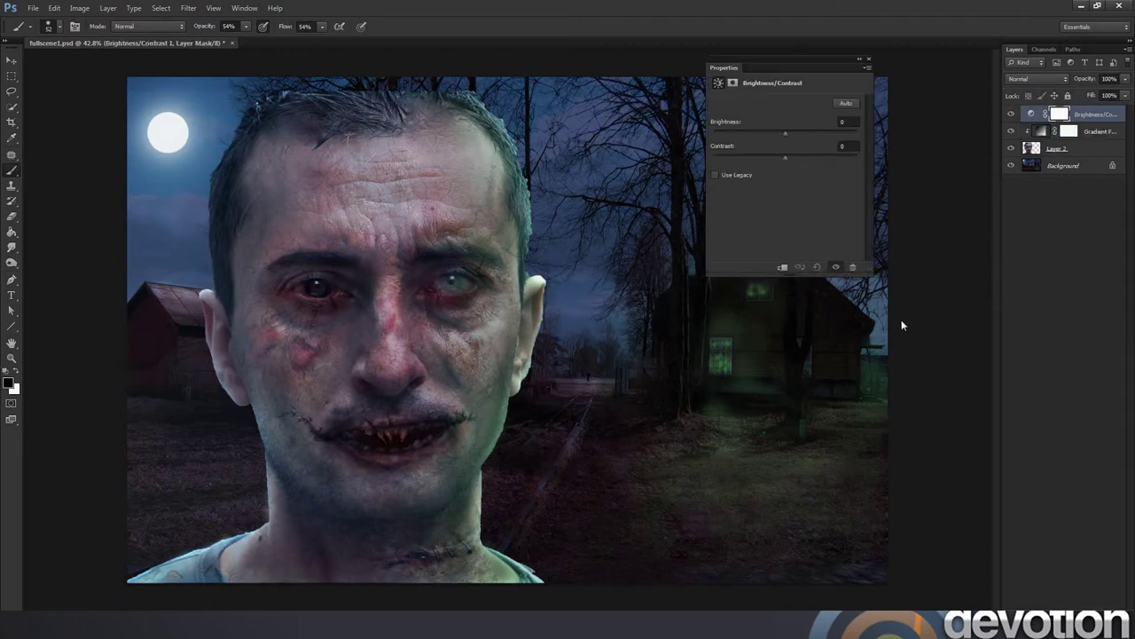
drag(777, 128, 767, 126)
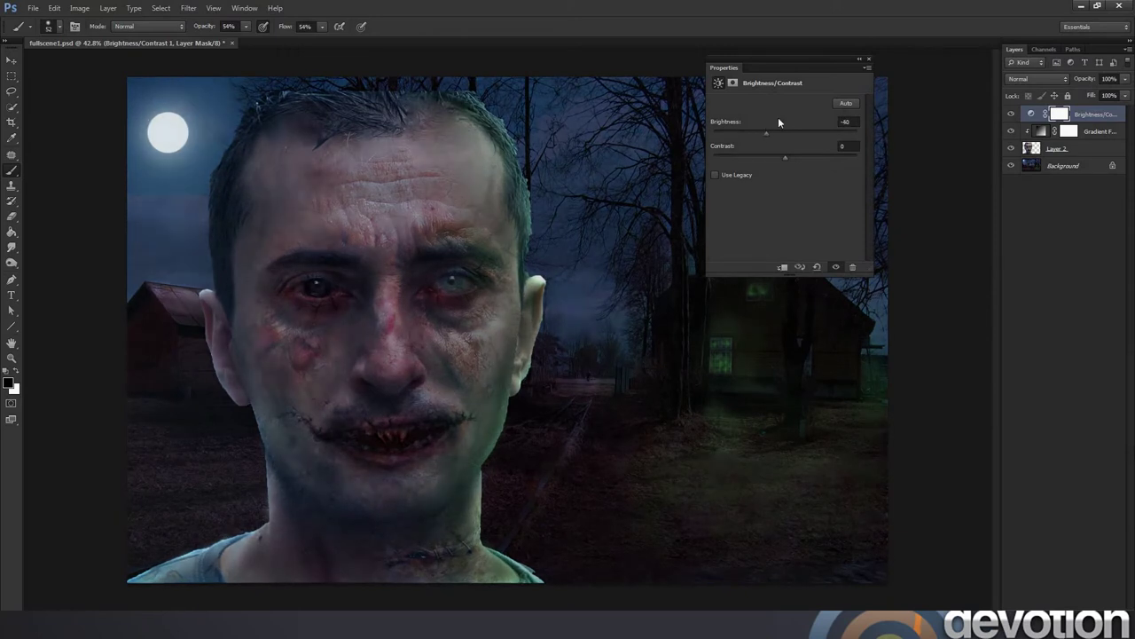
click(868, 59)
right_click(1095, 113)
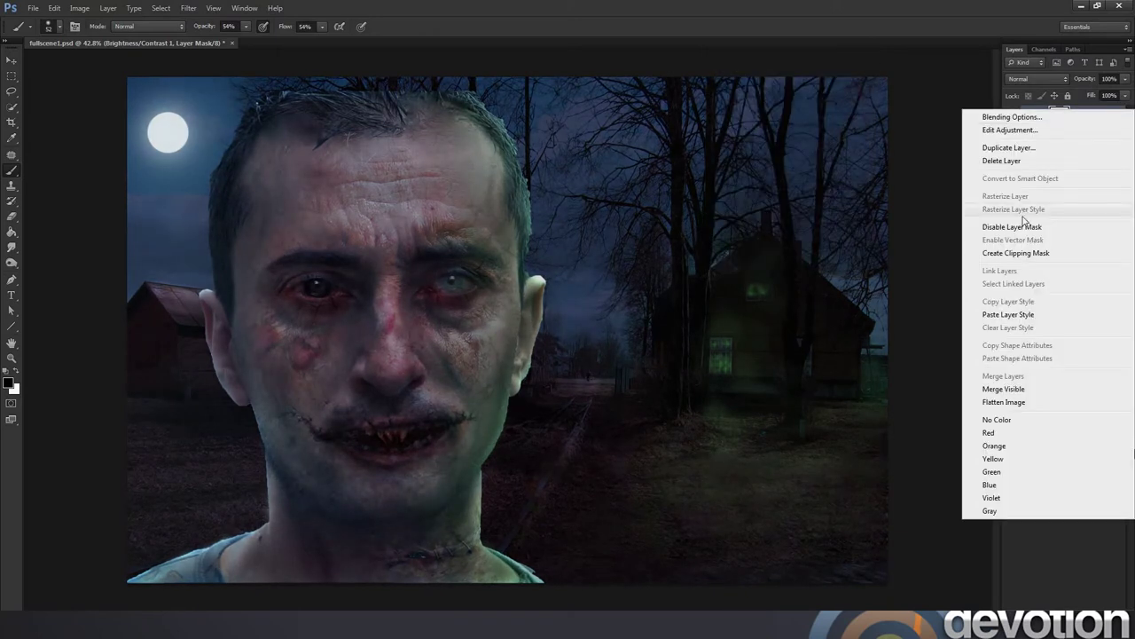
click(1029, 254)
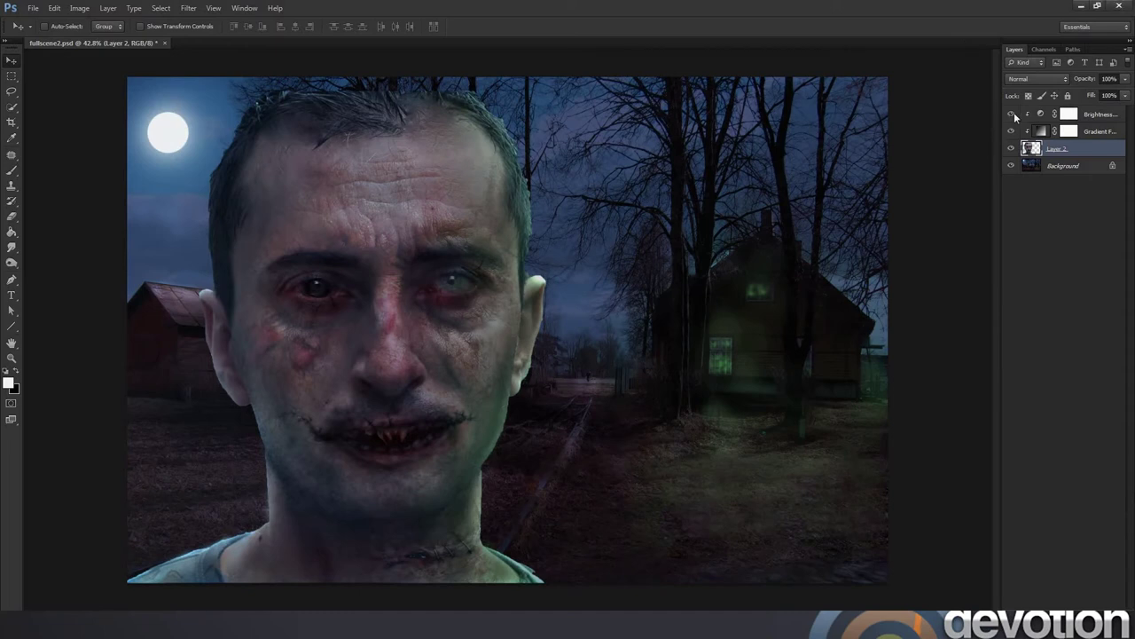
click(1011, 113)
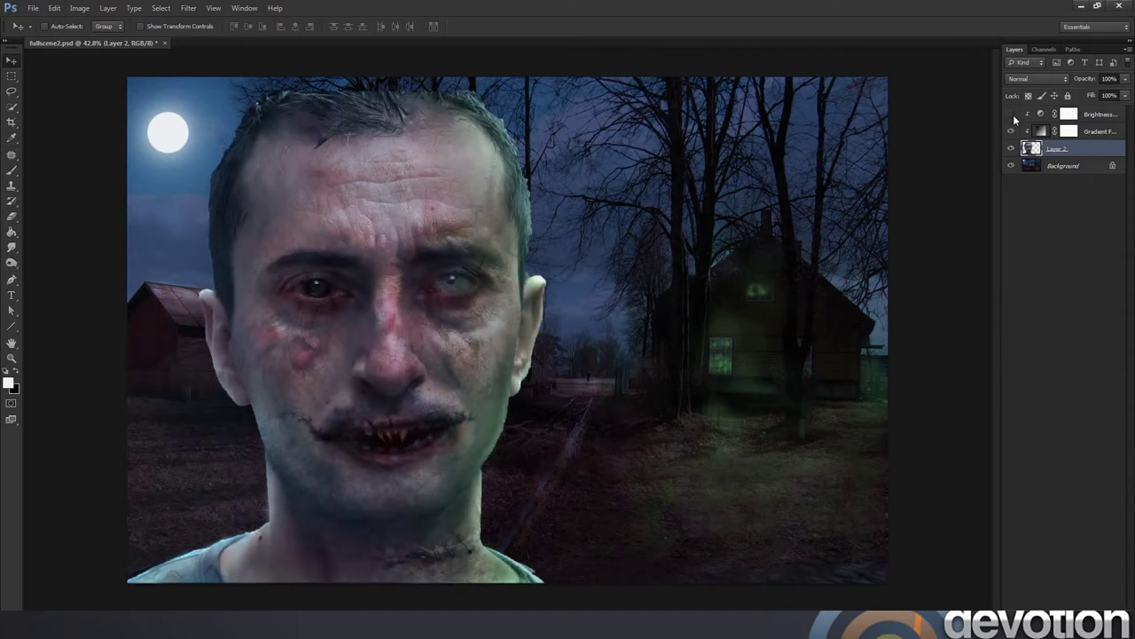
click(1011, 114)
Target the Brightness/Contrast layer's mask and prepare a larger soft black brush with 0% hardness for painting on it.
click(1070, 116)
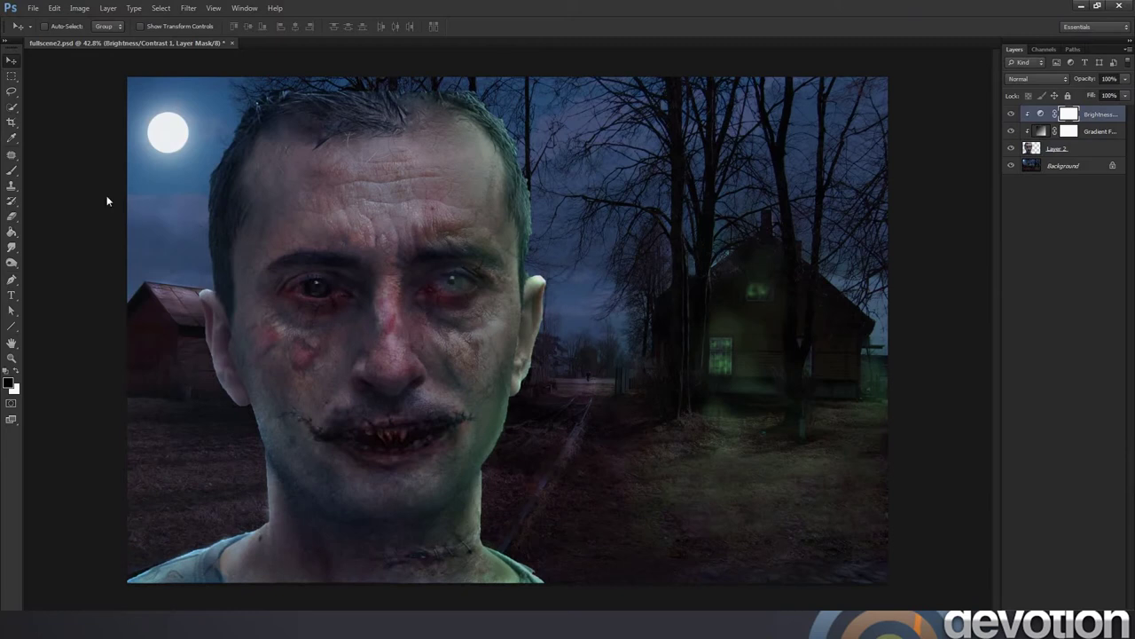
click(12, 169)
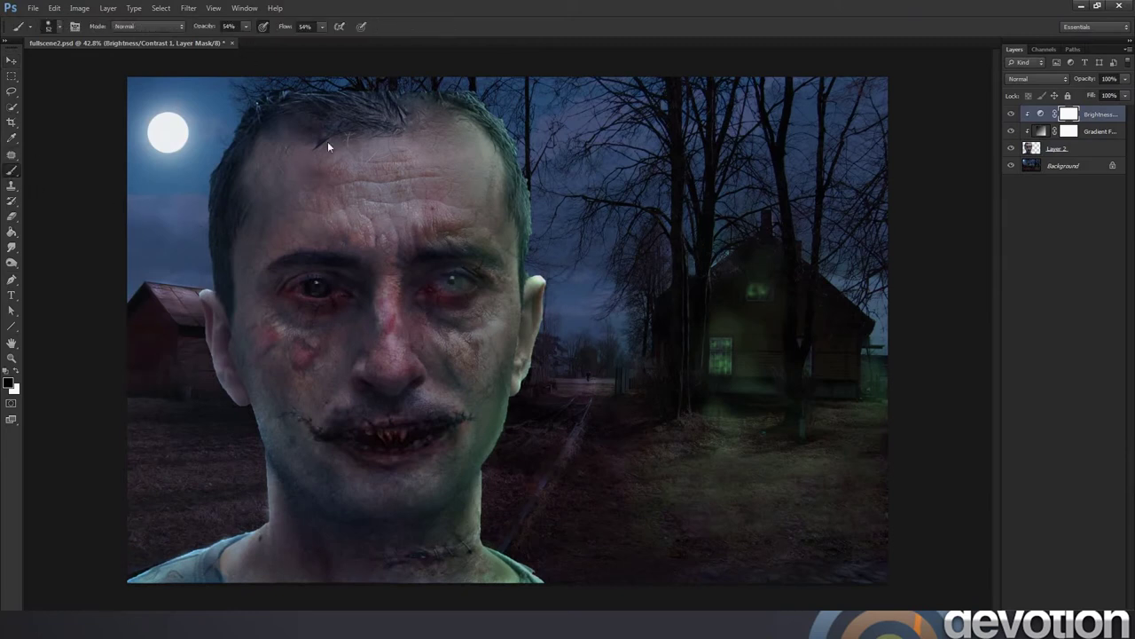
right_click(457, 236)
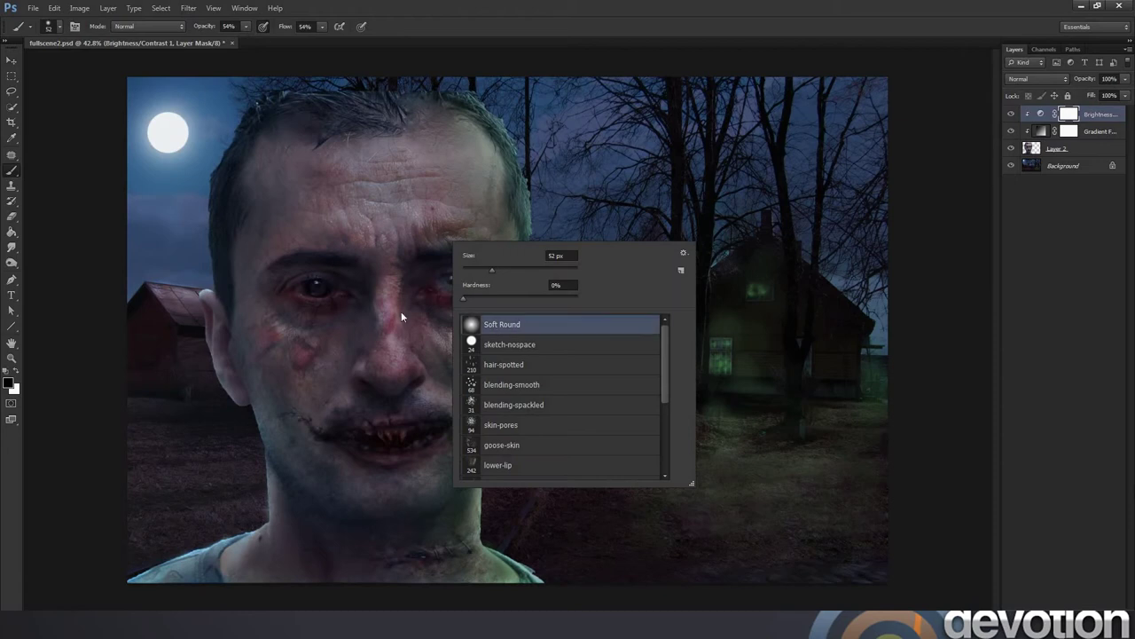
key(bracketright)
key(bracketright)
key(bracketright)
key(bracketright)
key(bracketright)
key(Return)
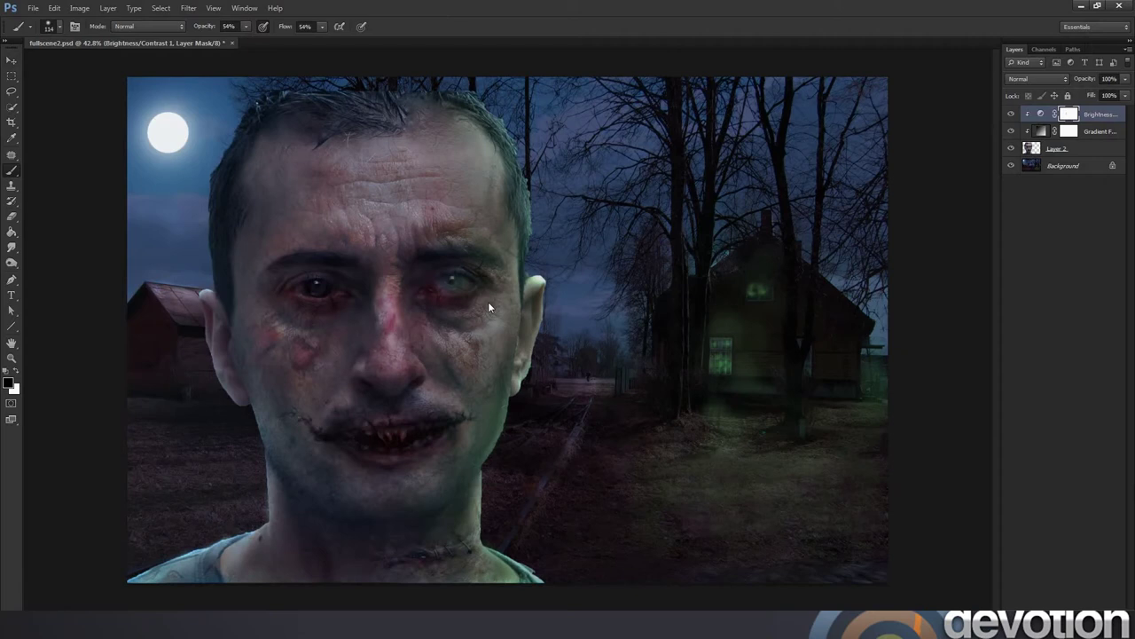
Paint the Brightness/Contrast mask over the facial highlights with a 52 px soft brush at 21% opacity, and compare the adjustment hidden and shown.
drag(246, 26, 227, 37)
click(385, 299)
right_click(529, 282)
drag(538, 251, 525, 249)
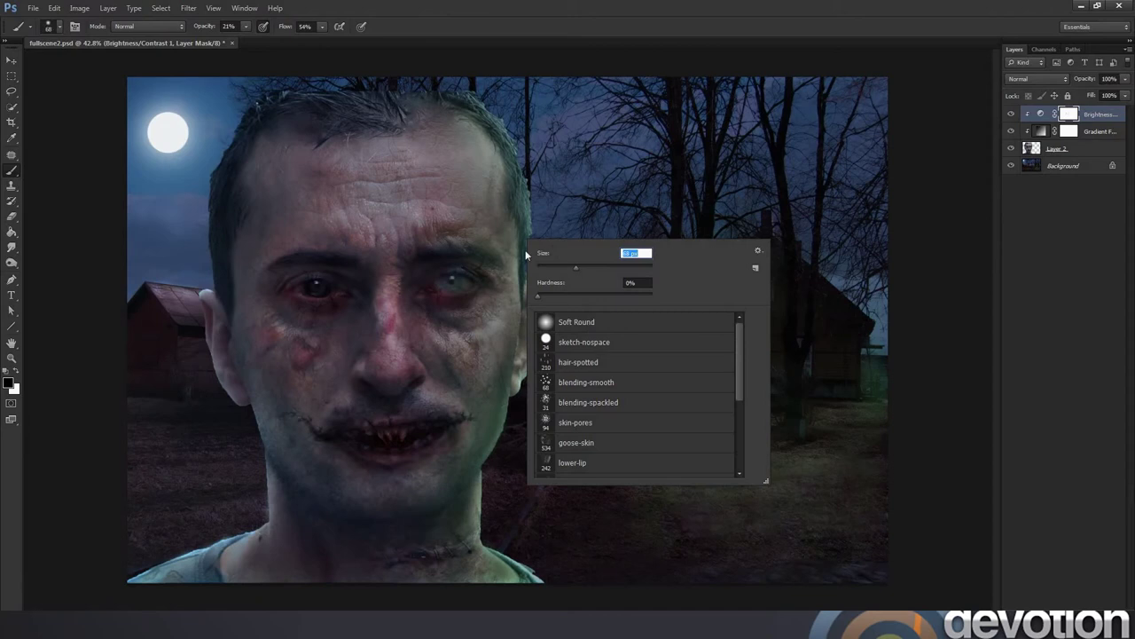
key(Return)
right_click(532, 275)
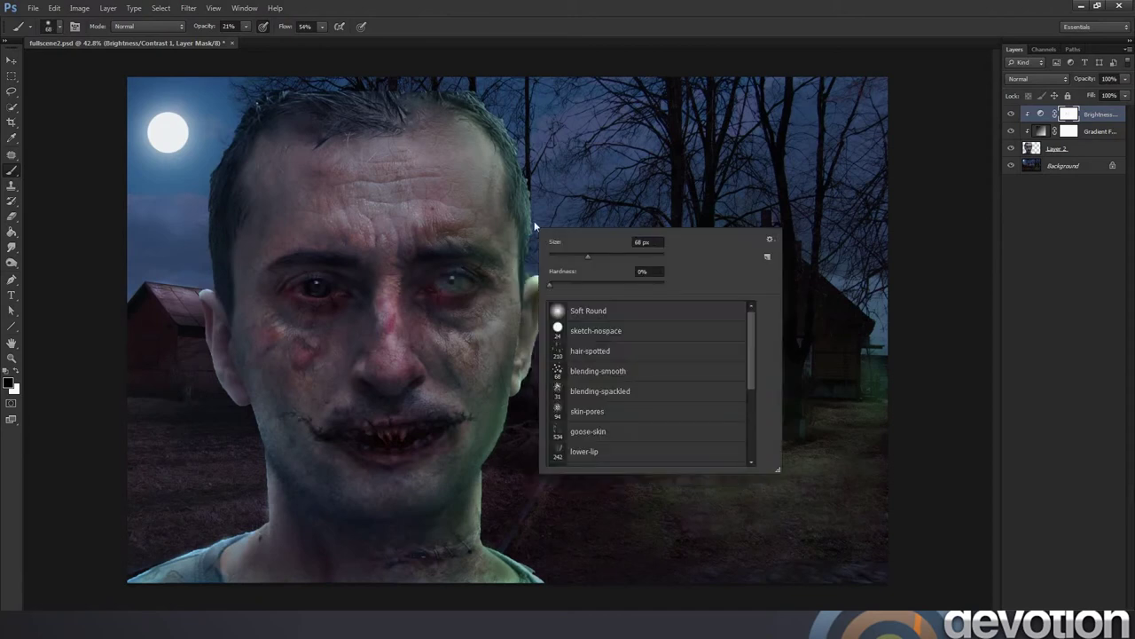
key(Return)
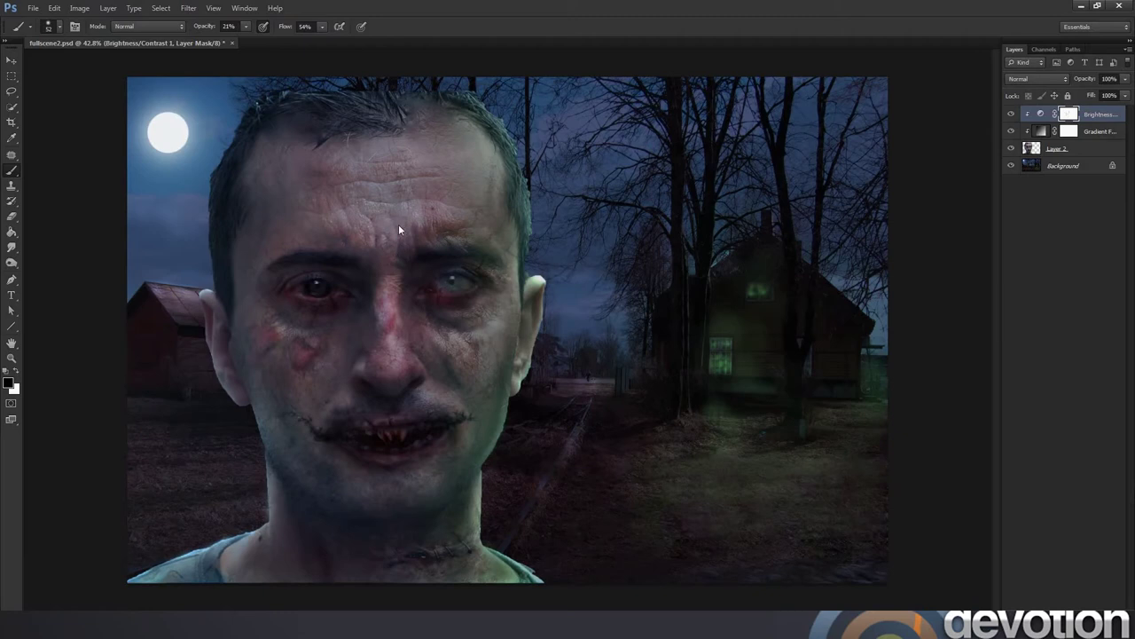
click(1011, 113)
click(1011, 114)
Brush more of the adjustment away on the mask over the face with a larger soft brush, and reduce the brush to 57 px.
right_click(541, 189)
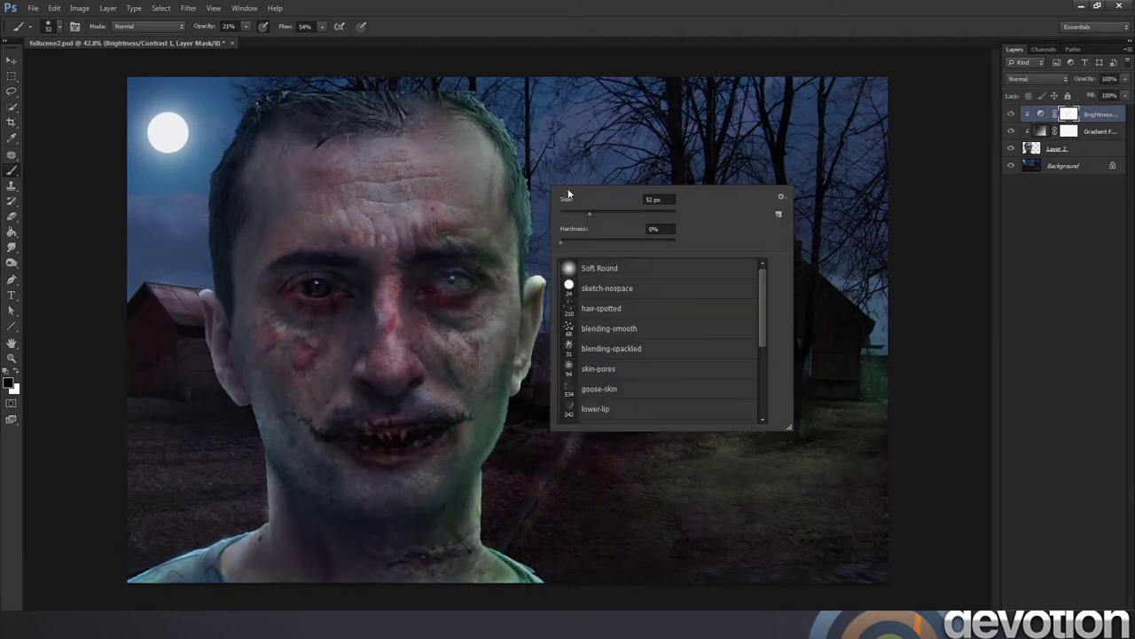
text(108)
key(Return)
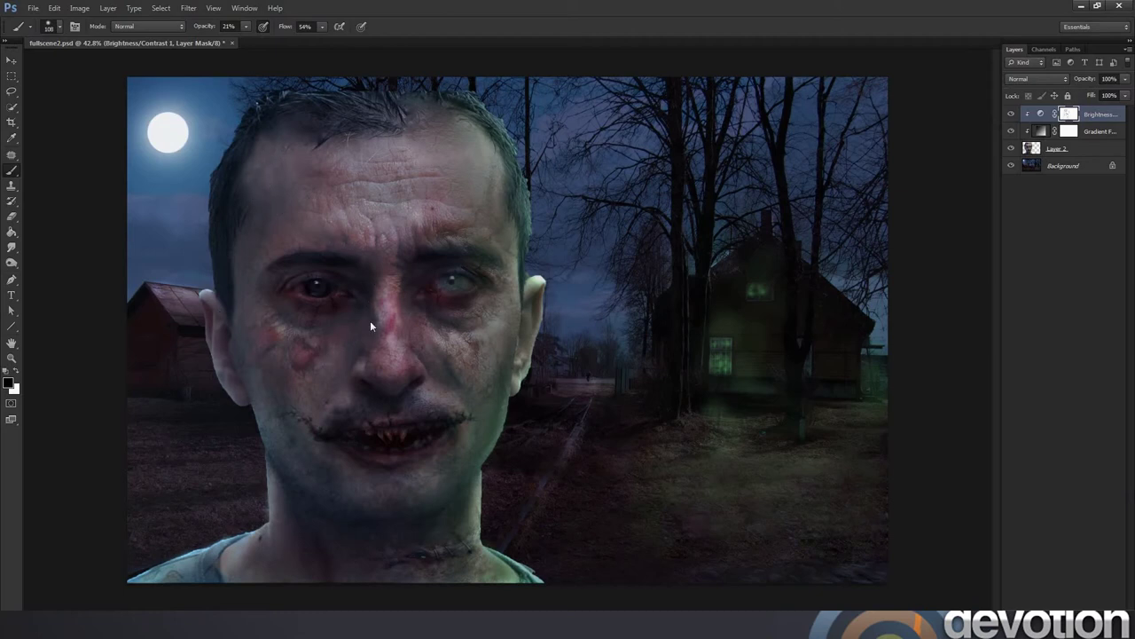
right_click(417, 258)
double_click(522, 267)
key(Return)
Create a new layer above the Brightness/Contrast adjustment and sample the reddish wound on the nose as foreground color.
key(i)
click(334, 114)
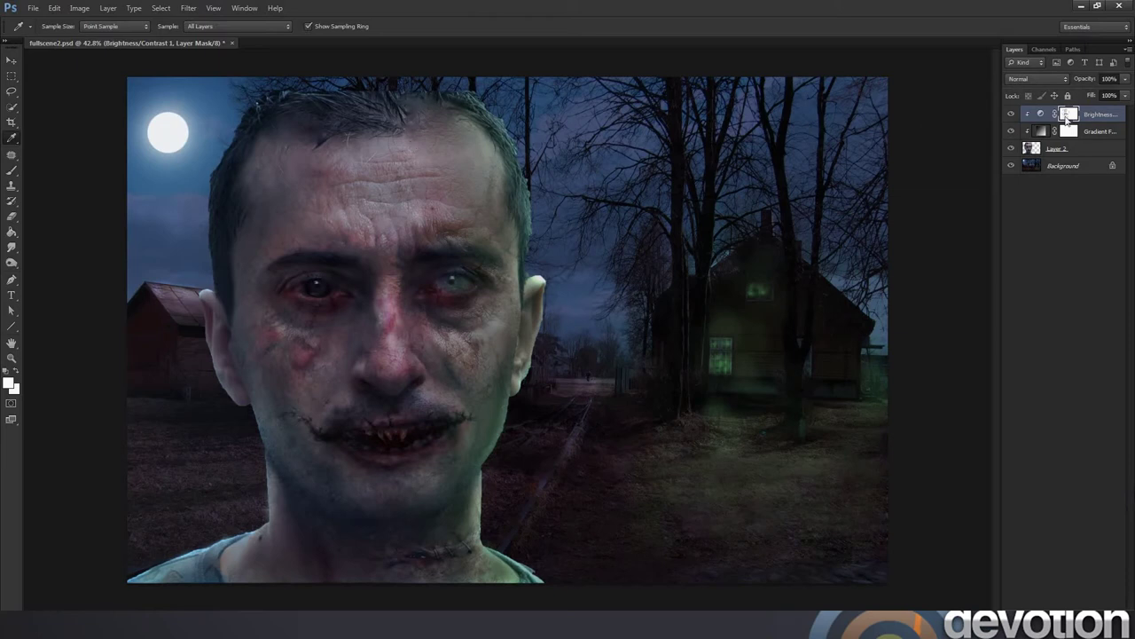
key(ctrl+shift+alt+n)
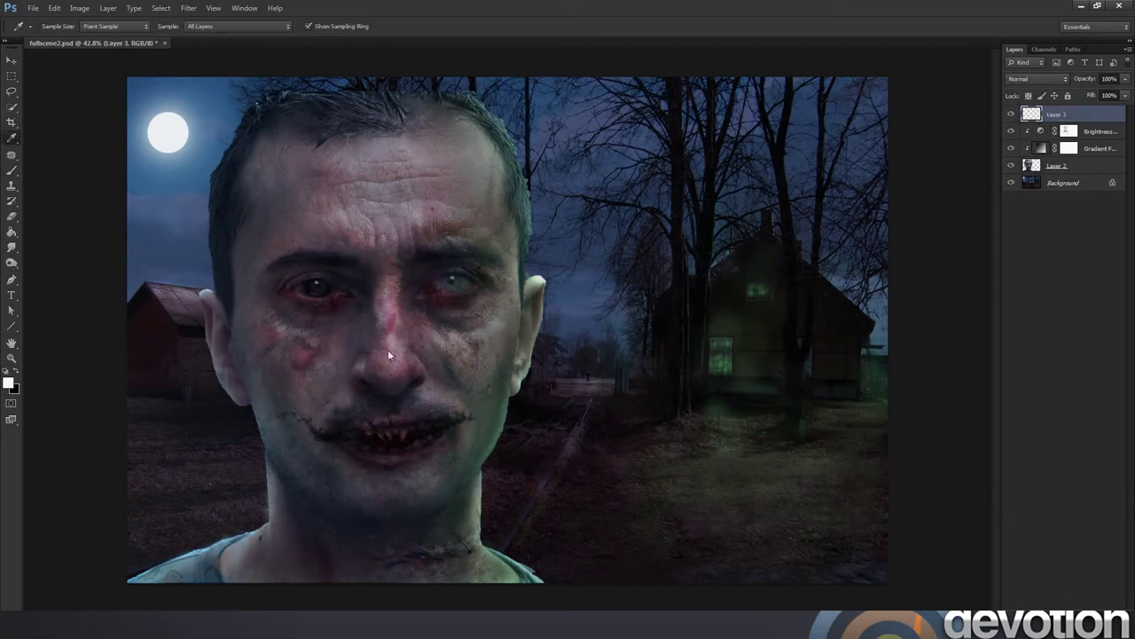
click(393, 324)
Change the foreground color to a darker, more saturated crimson with a slightly redder hue.
click(9, 384)
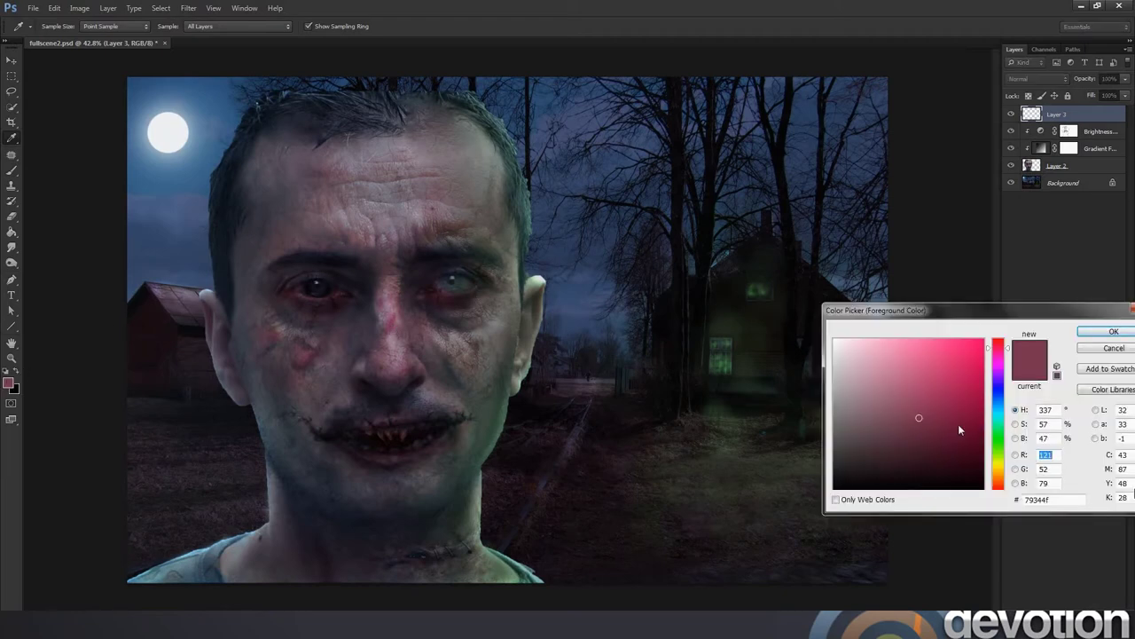
mouse_move(957, 424)
mouse_down()
mouse_move(939, 454)
mouse_move(968, 445)
mouse_up()
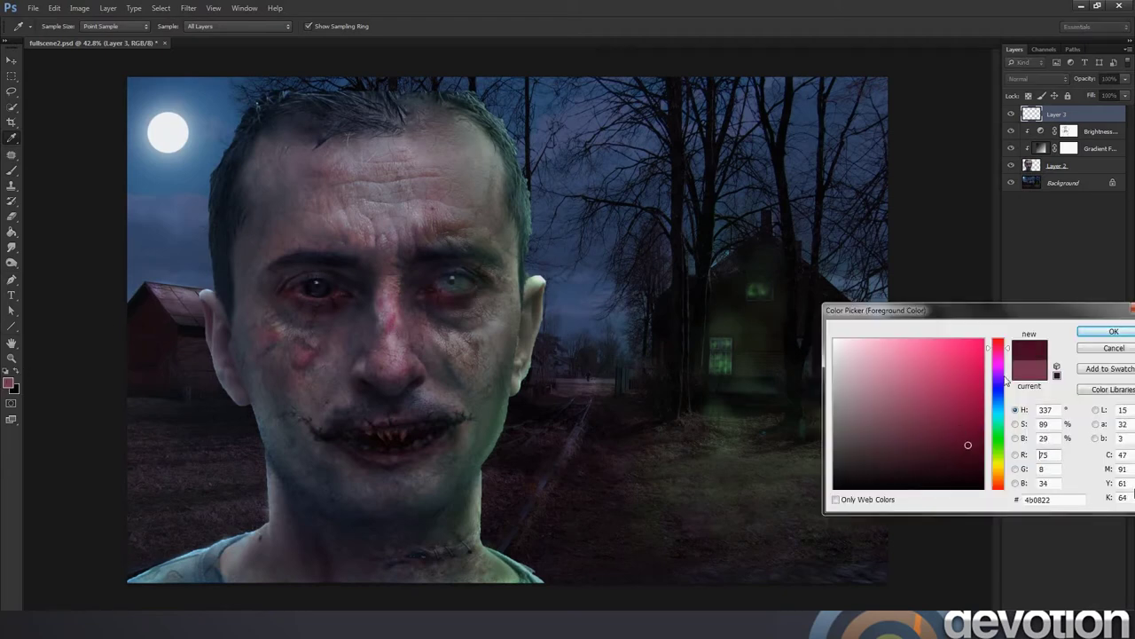
drag(1008, 350, 1009, 346)
drag(959, 443, 958, 426)
click(1104, 332)
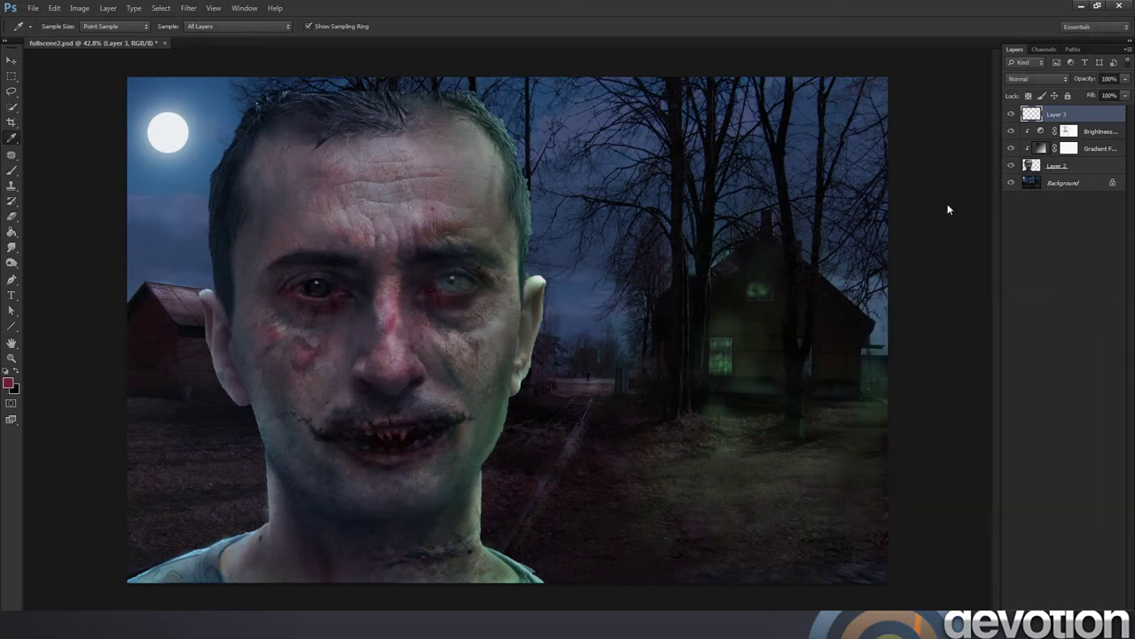
Paint crimson over the hair on top of the head with a 57 px soft brush, raising its opacity to 68%.
key(b)
right_click(437, 119)
click(499, 144)
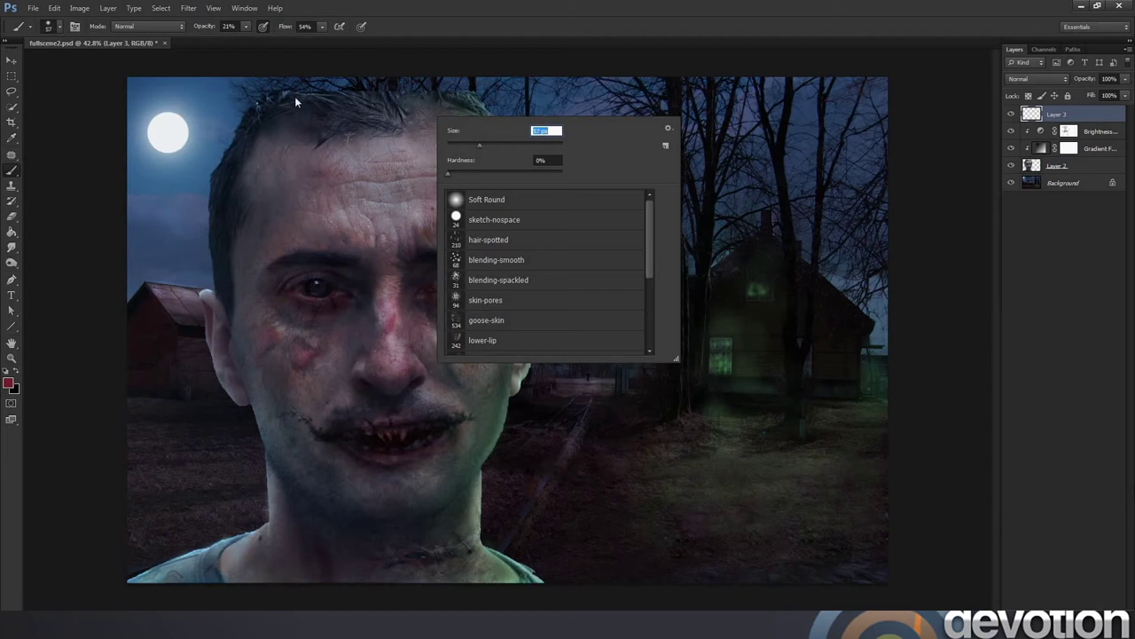
click(331, 102)
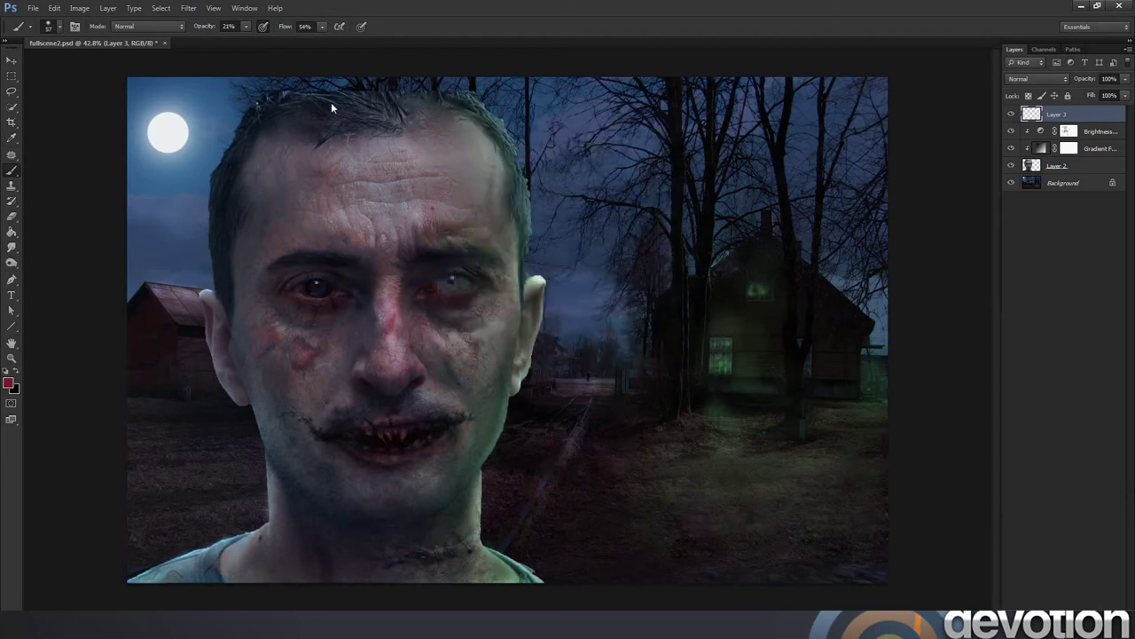
click(246, 26)
click(399, 106)
Set Layer 3 to Overlay blending and paint blood into the top hair with a 31 px soft brush.
click(1053, 80)
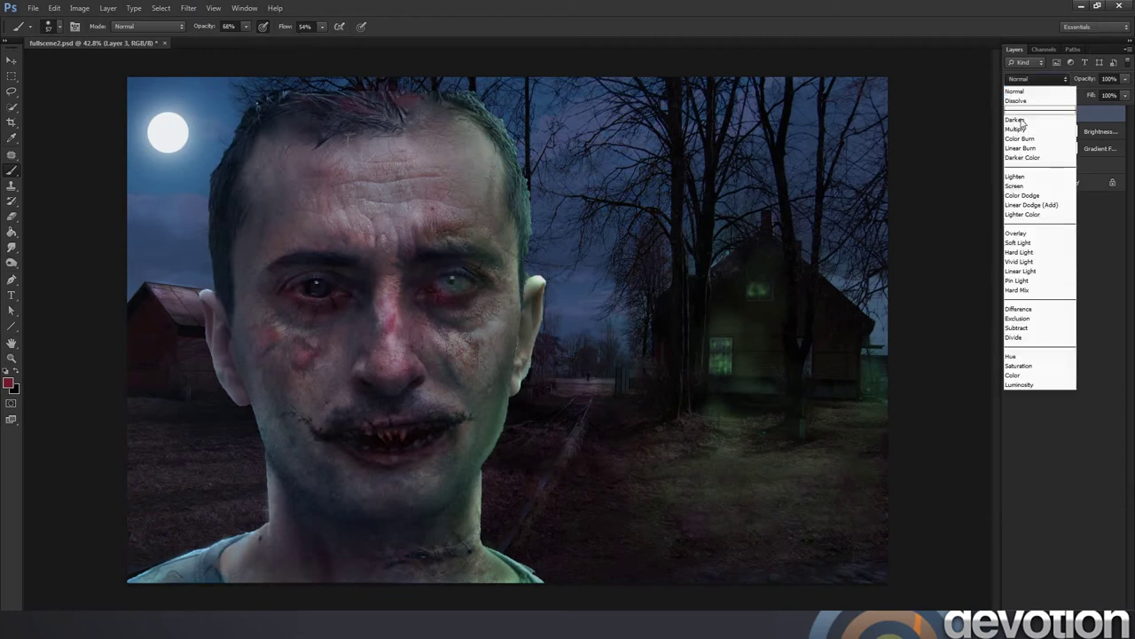
click(1029, 232)
right_click(497, 114)
drag(479, 126, 504, 126)
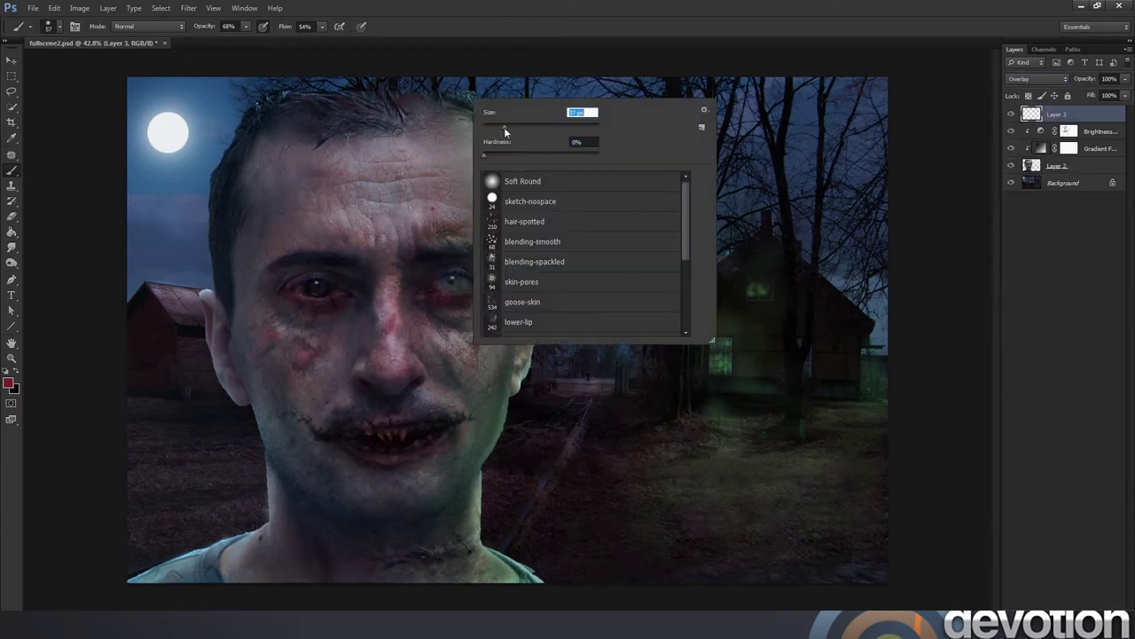
key(Return)
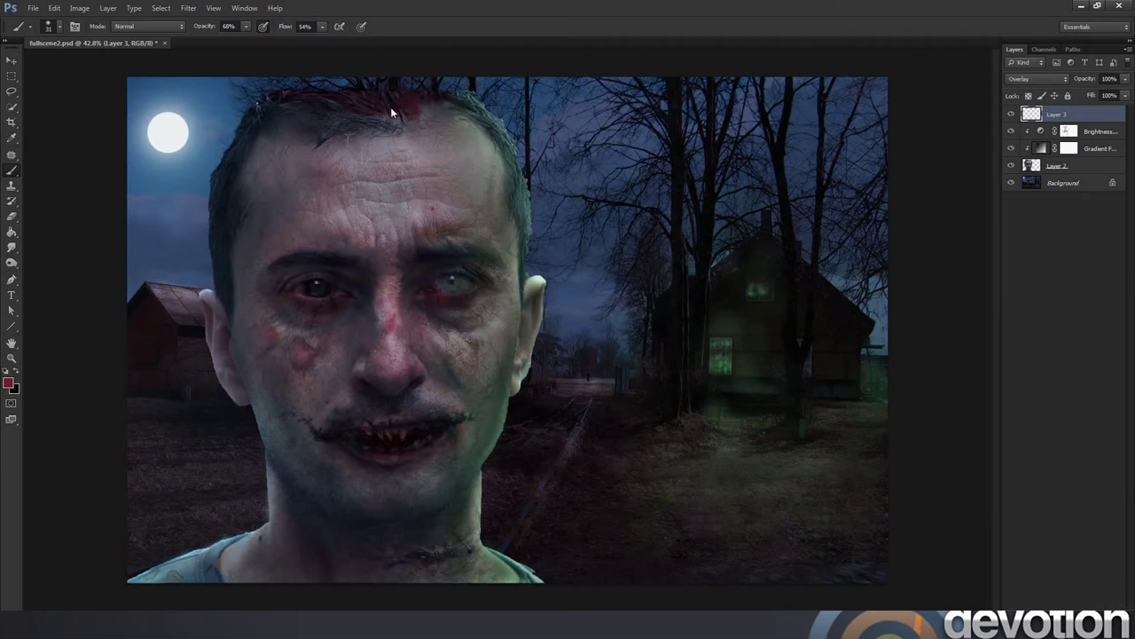
Sample darker reds from the mouth and the bloodied hair, and paint them over the top hair to deepen the blood.
key(i)
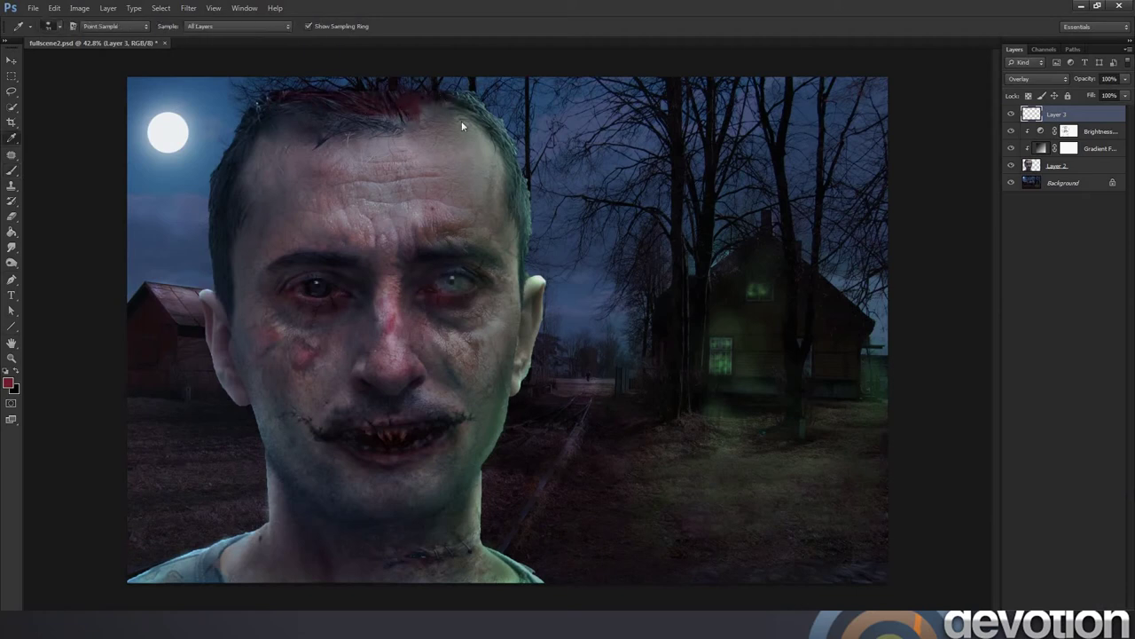
click(406, 431)
key(b)
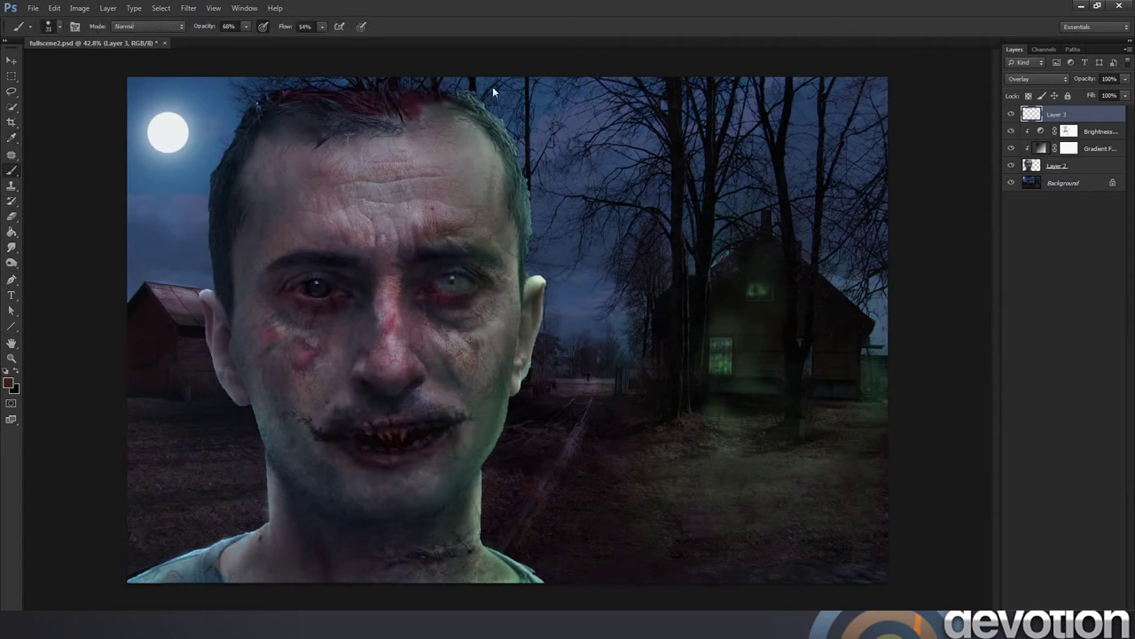
key(i)
click(424, 108)
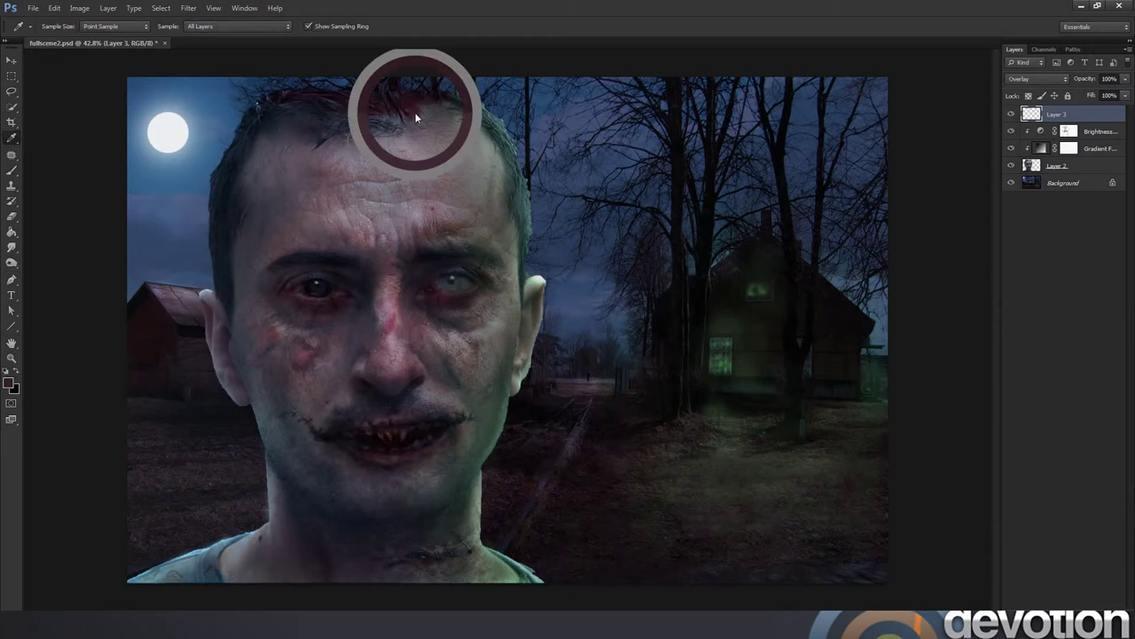
key(b)
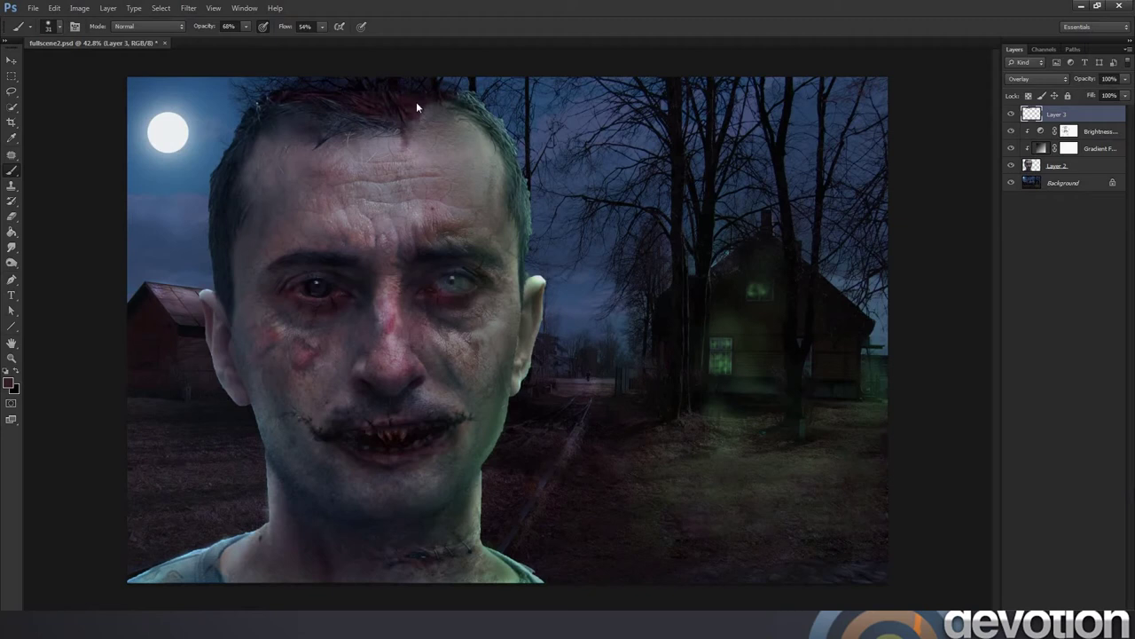
Paint finer blood streaks along the front hairline with the soft brush at 20 px and 10 px, and sample the forehead skin color.
right_click(461, 112)
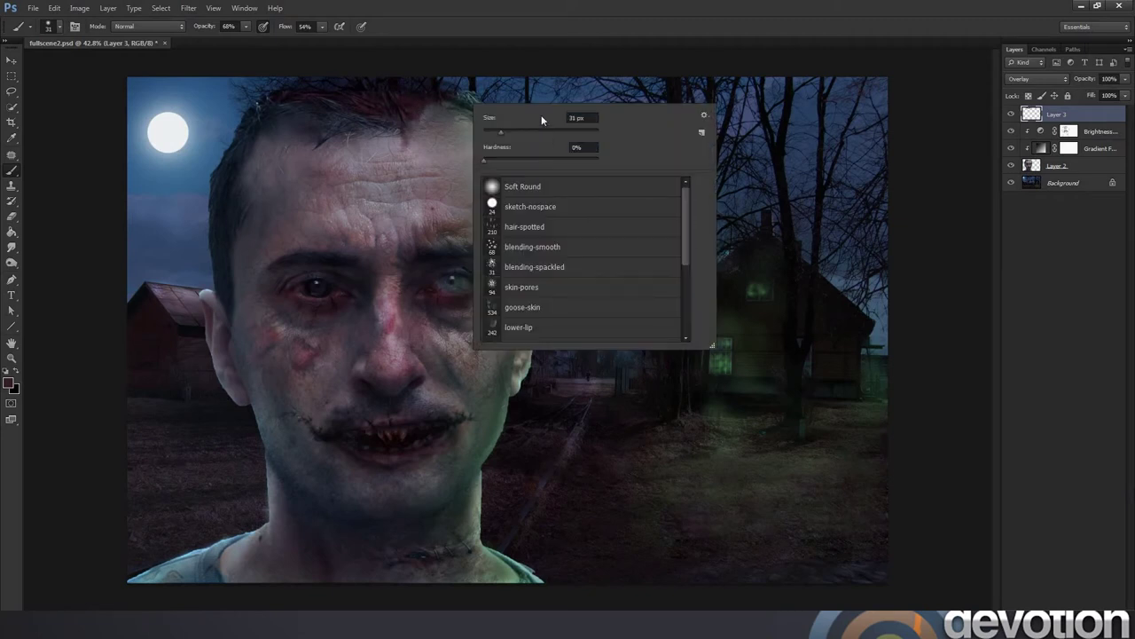
click(485, 132)
key(Return)
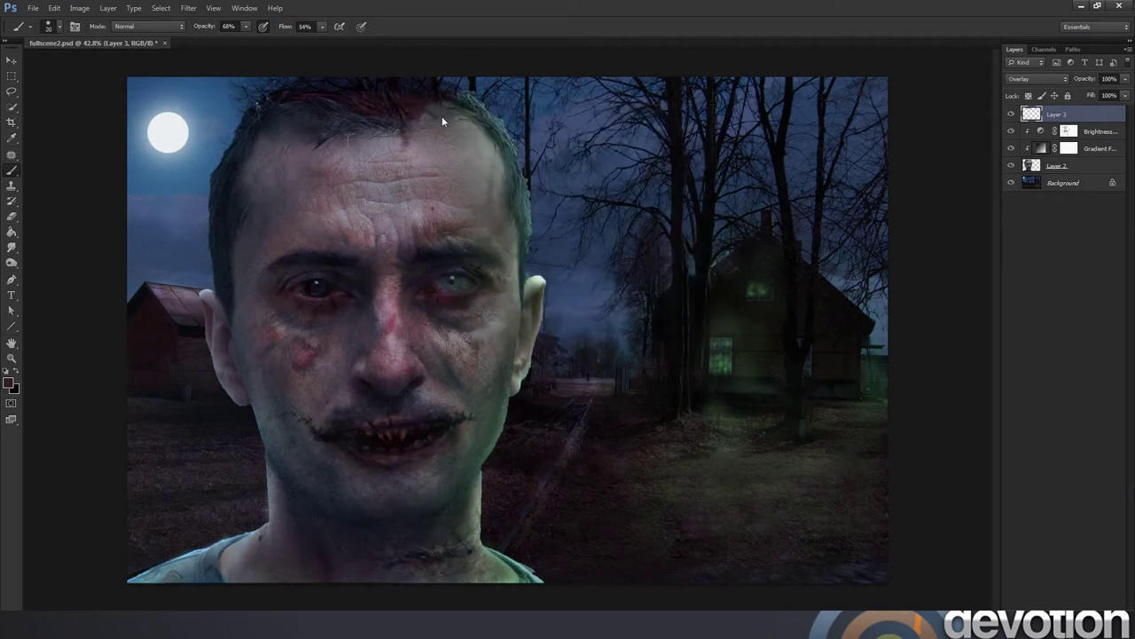
right_click(493, 116)
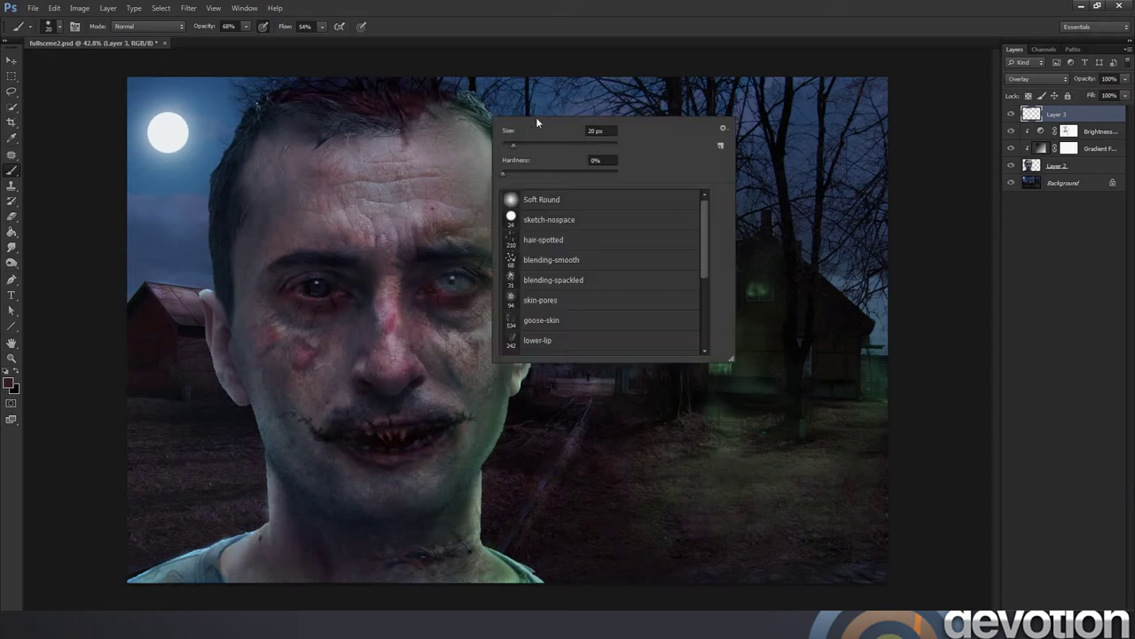
key(Return)
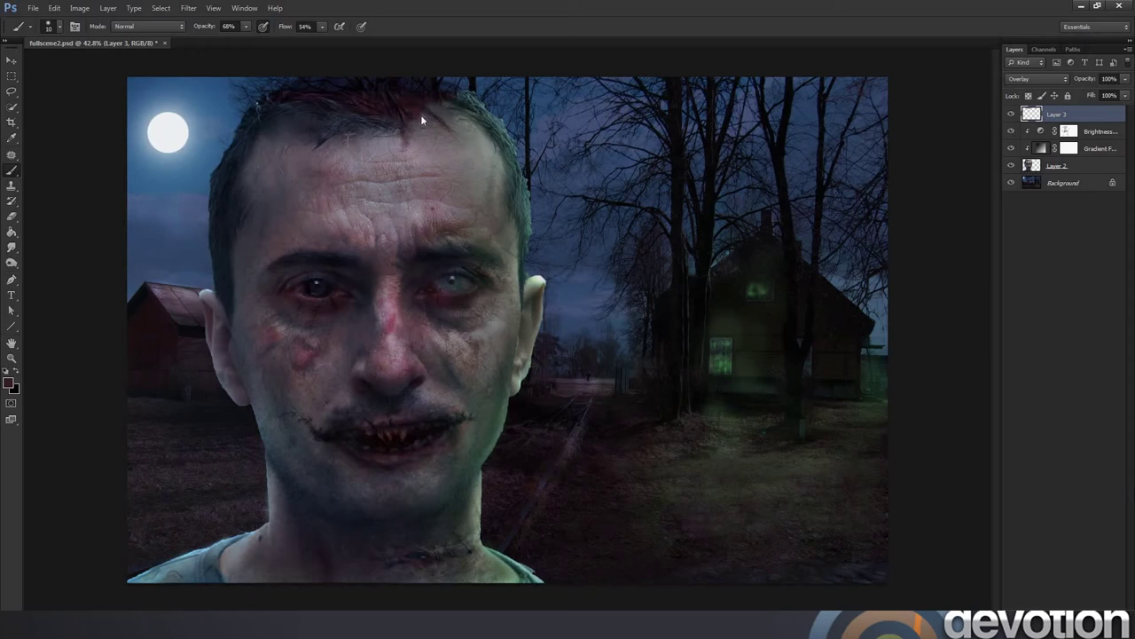
alt+click(417, 138)
Sample teal from the green-lit edge of the head and paint fine hairs along that edge on a new layer with a 10 px brush.
key(i)
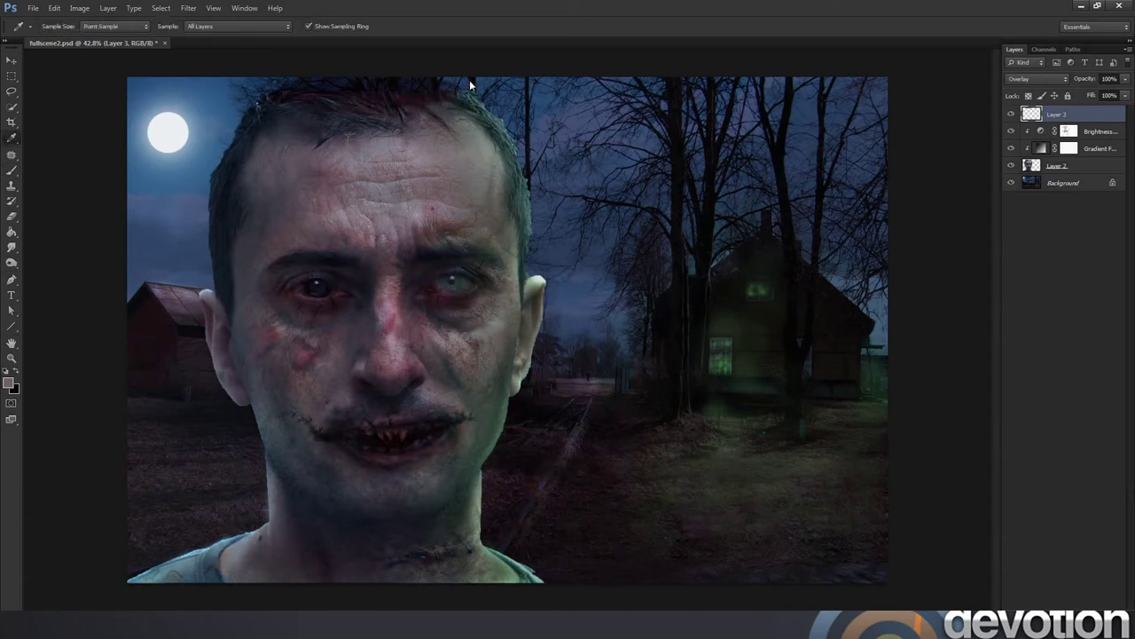
click(530, 208)
click(1103, 606)
key(b)
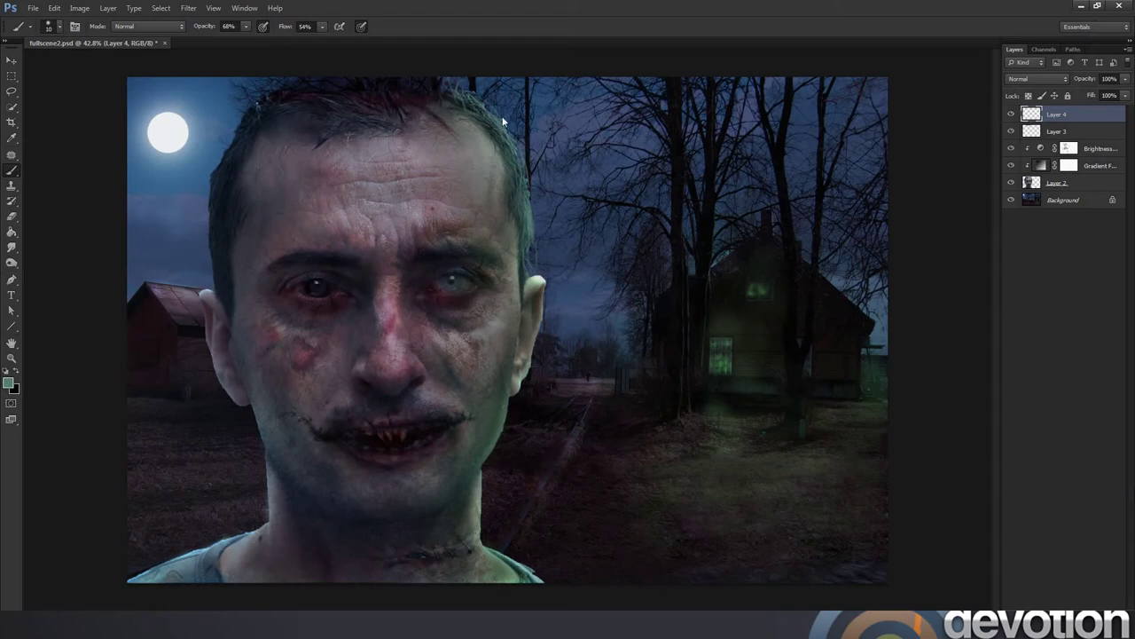
Sample the blue of the sky near the moon and paint it along the moonlit edge of the hair with a 30 px soft brush.
alt+click(220, 128)
right_click(324, 149)
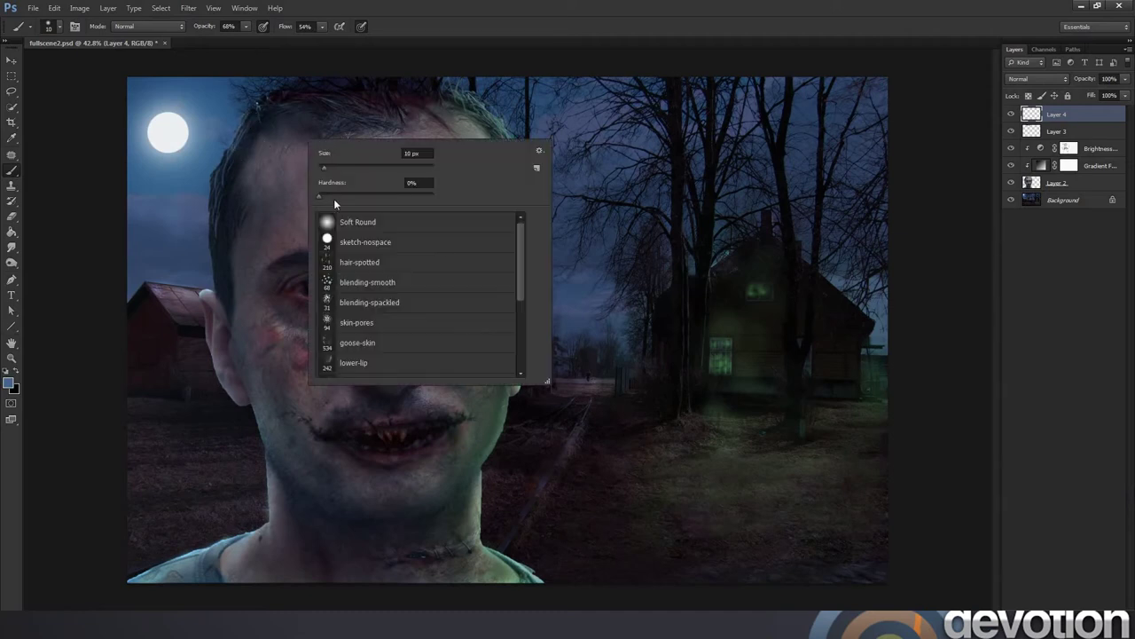
drag(329, 167, 335, 167)
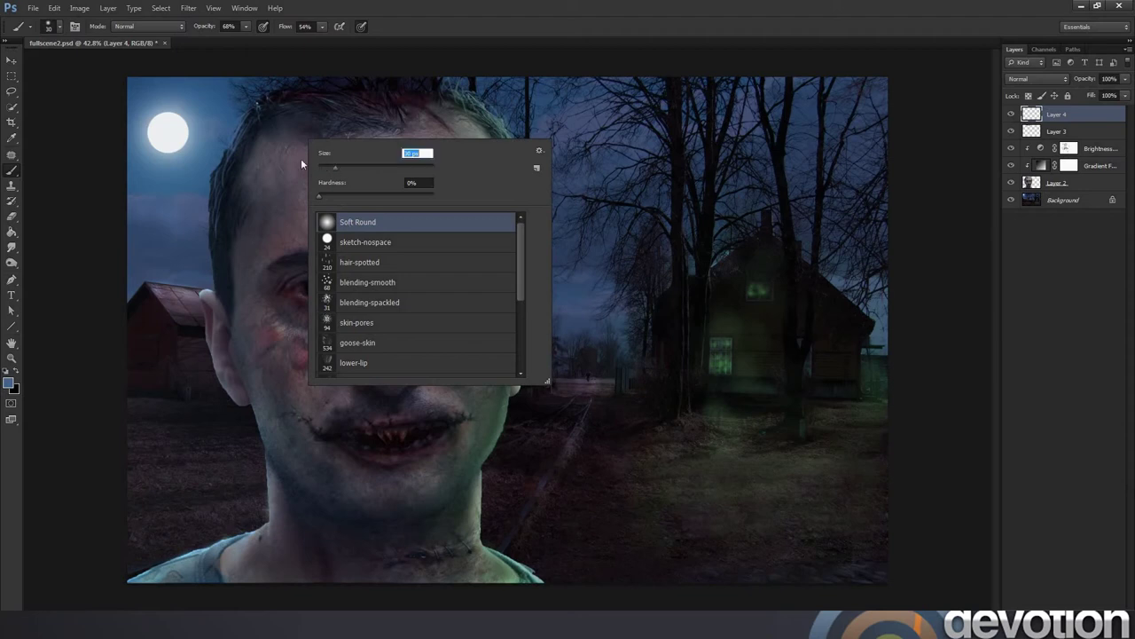
key(Return)
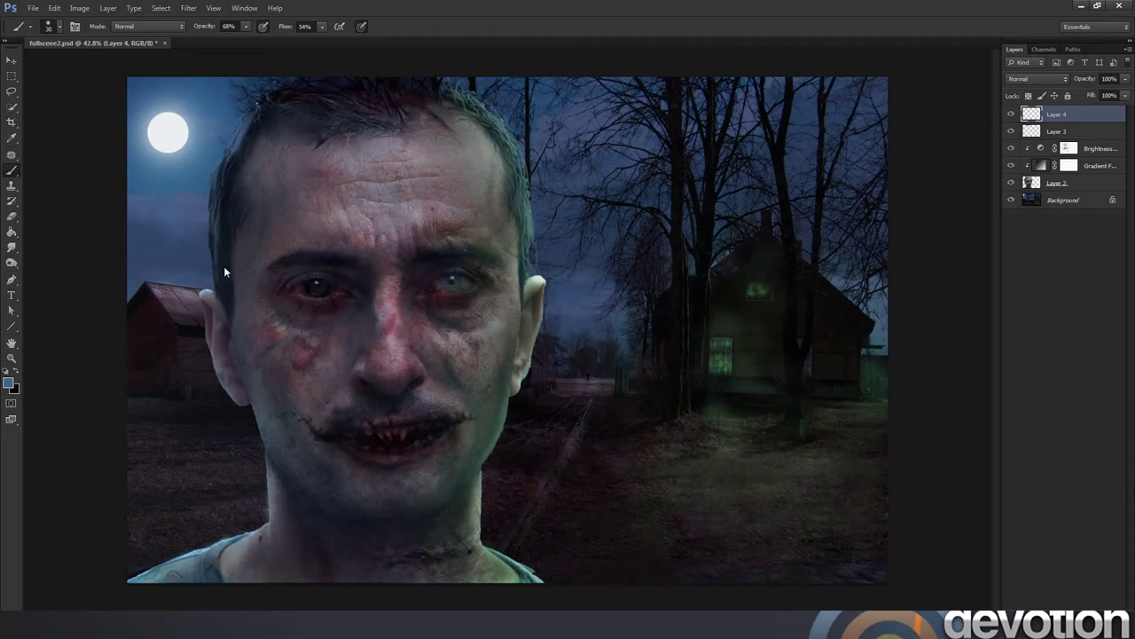
Sample a lighter blue beside the moonlit ear, try the sketch-nospace brush, and paint fine highlight hairs on the moon side of the head.
alt+click(209, 288)
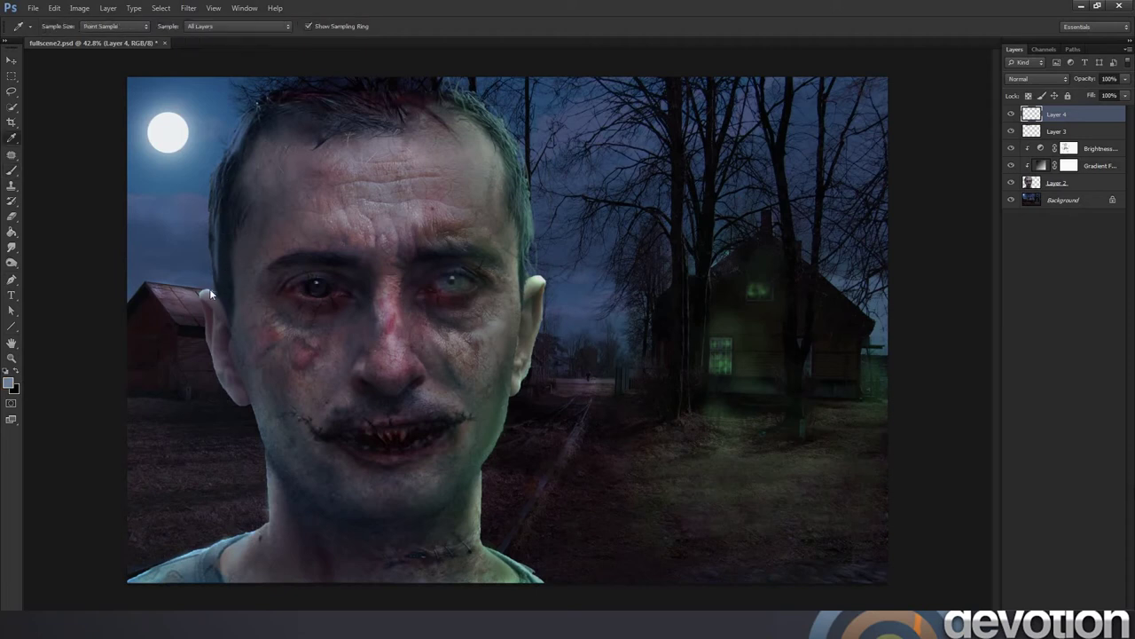
alt+click(214, 278)
right_click(330, 139)
click(375, 251)
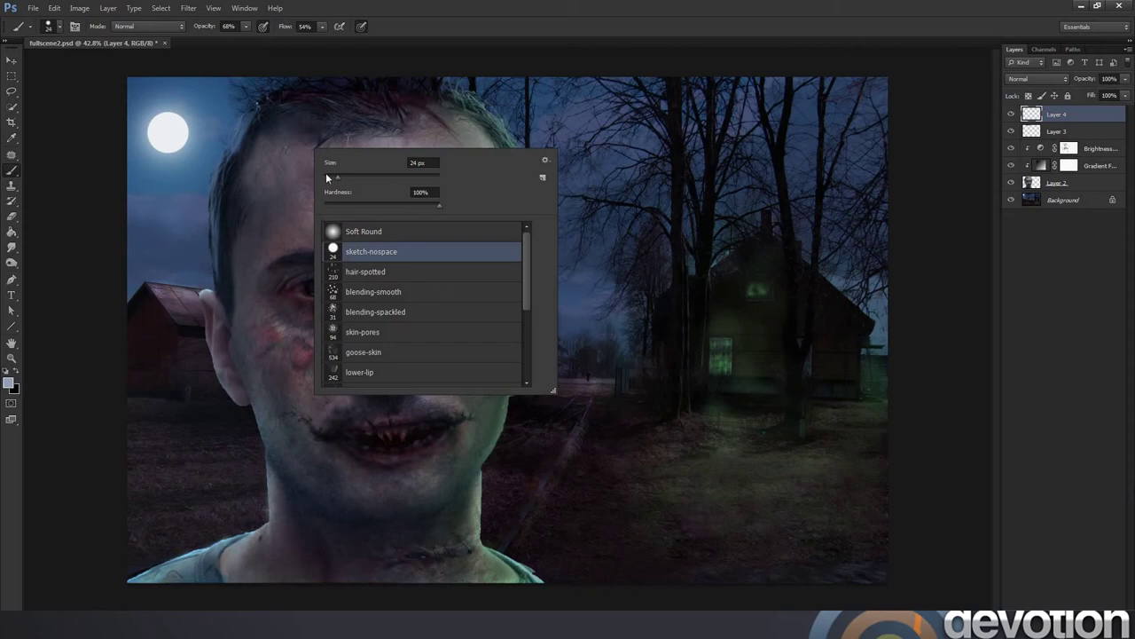
click(244, 124)
drag(259, 115, 257, 101)
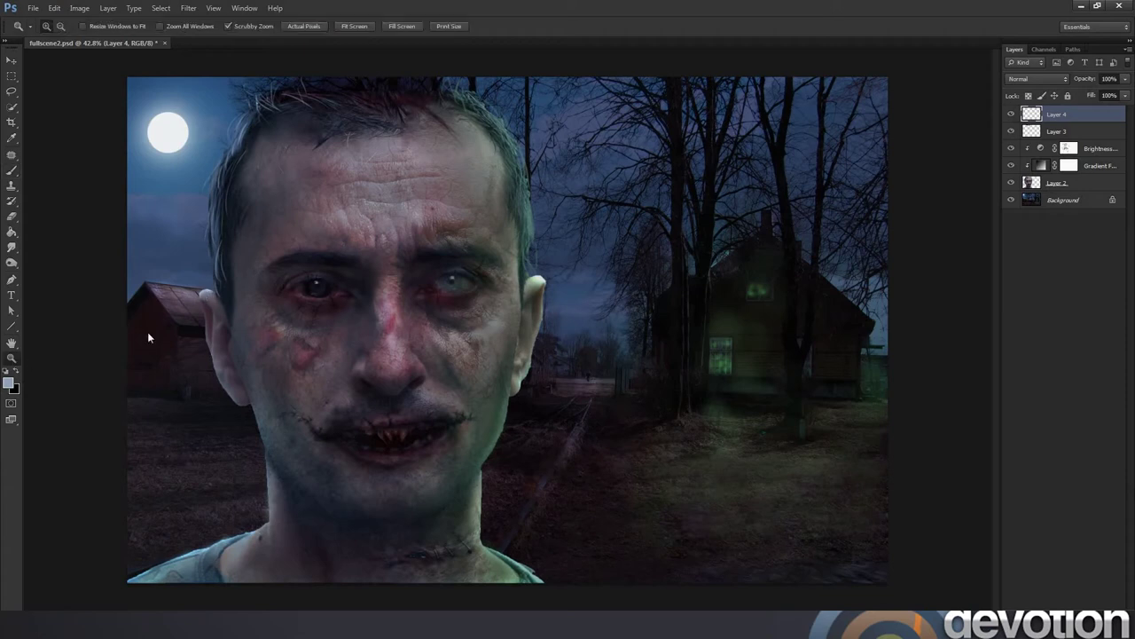
Paint fine highlight hairs beside the moonlit ear on Layer 4 with the sketch-nospace brush at 14 px.
scroll(177, 319, up, 2)
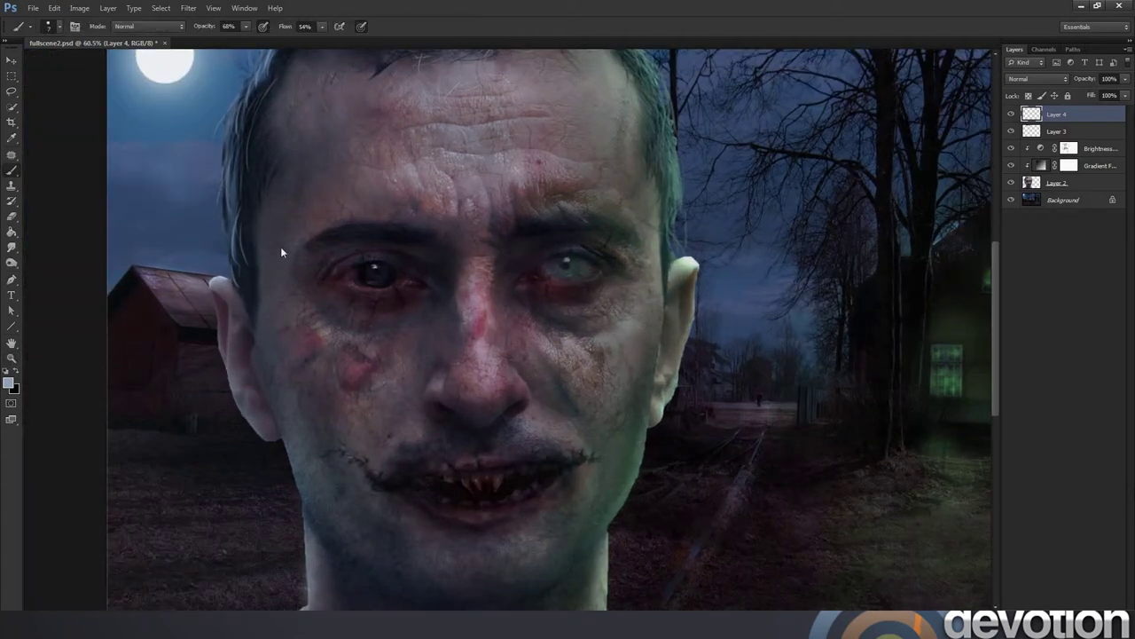
right_click(281, 250)
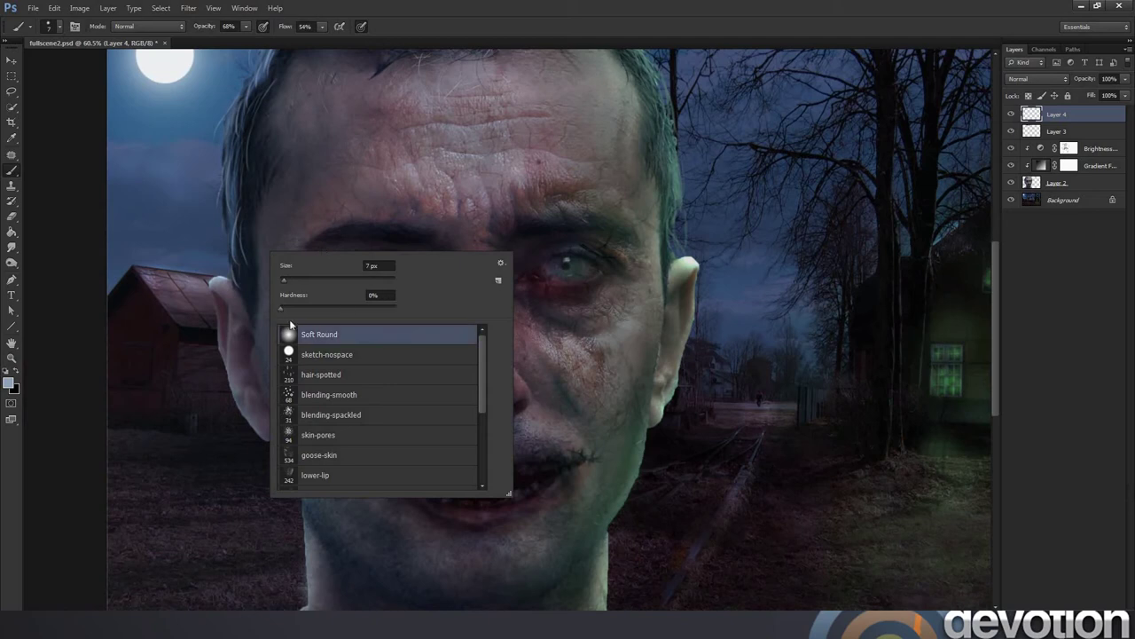
click(303, 354)
click(292, 280)
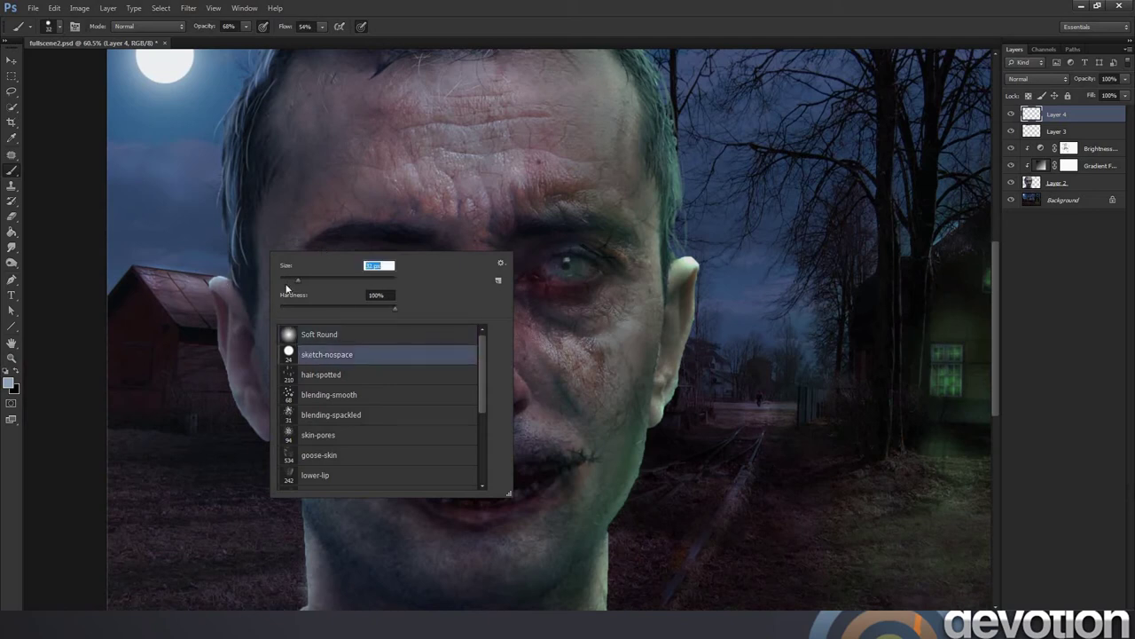
click(220, 282)
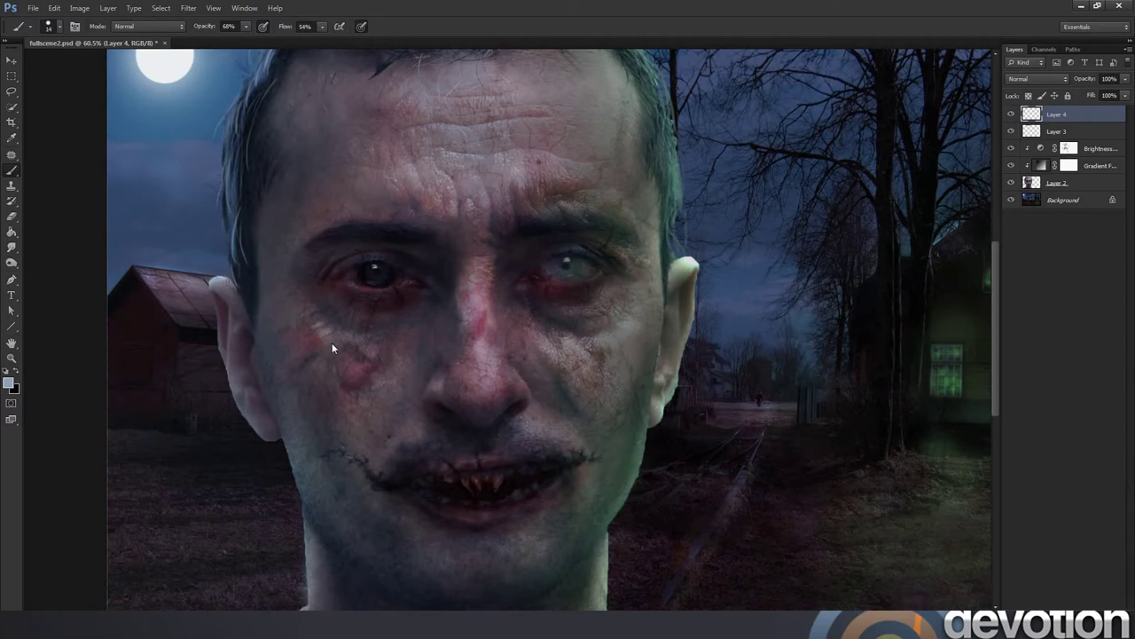
On the Overlay-mode Layer 3, paint soft highlights on the moon side of the forehead and brow with the Soft Round brush at 43 px.
key(alt+bracketleft)
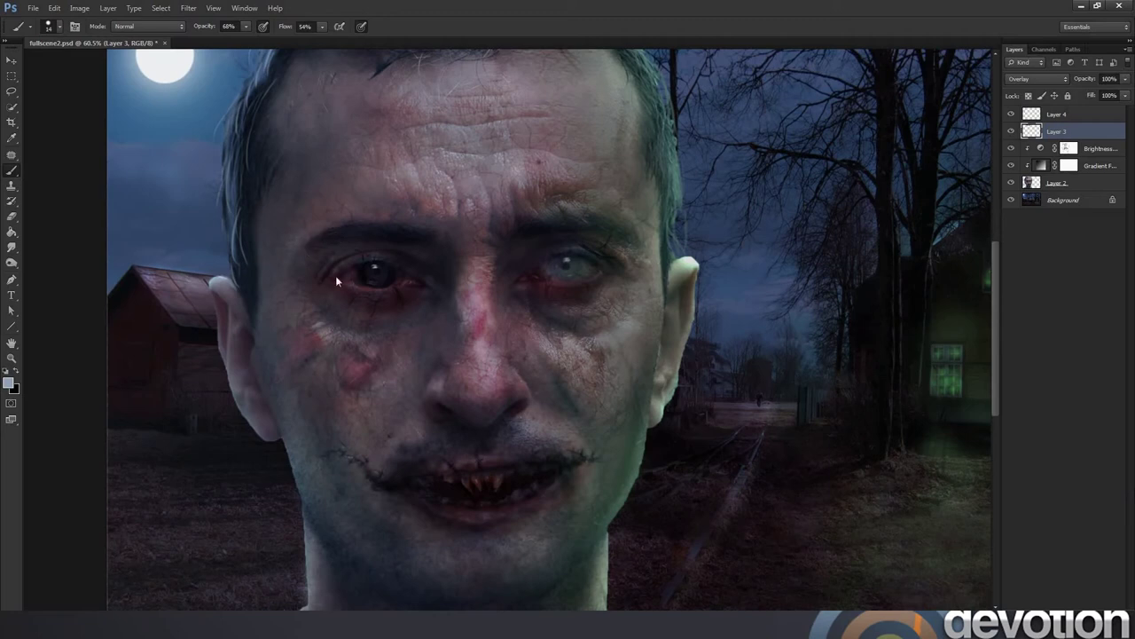
right_click(465, 222)
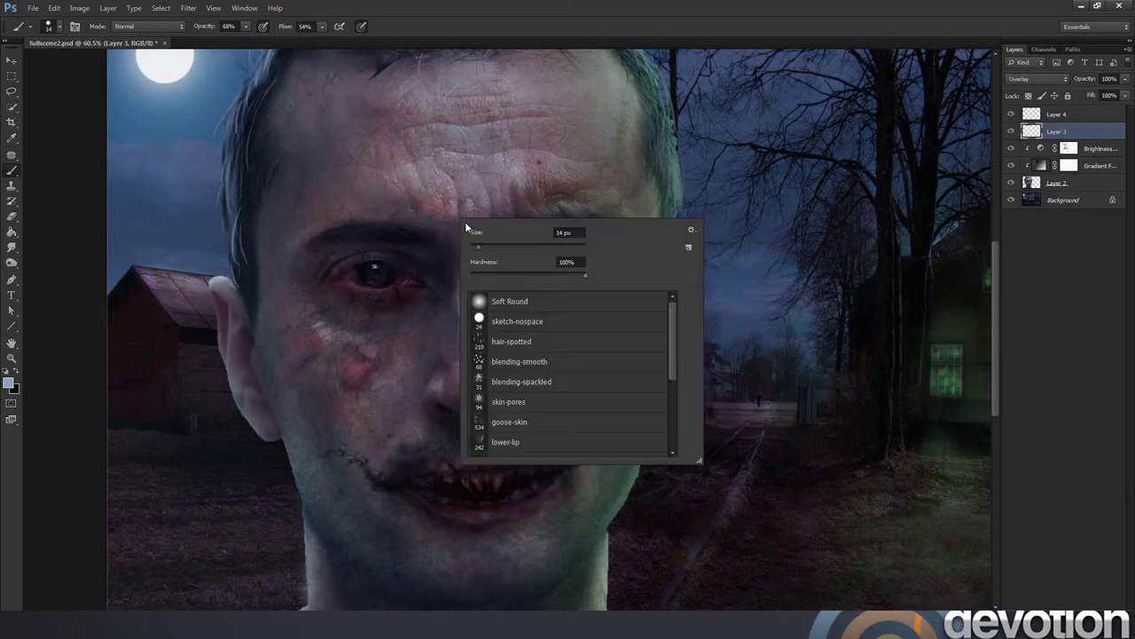
click(508, 301)
key(Return)
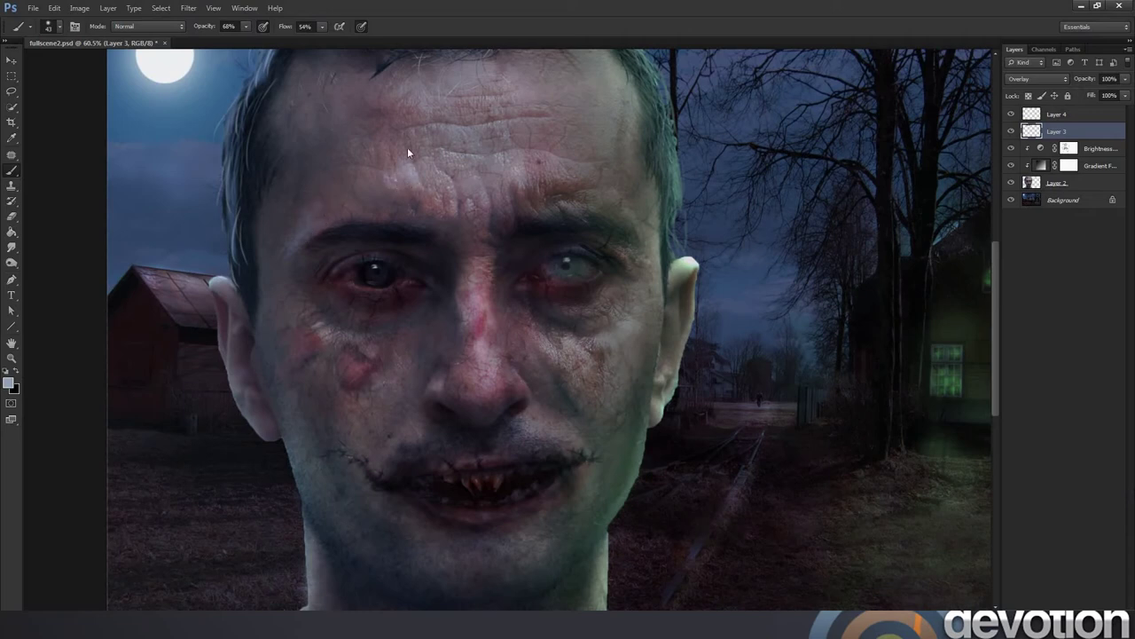
Paint more soft highlights across the forehead wrinkles with the brush at 37 px.
key(z)
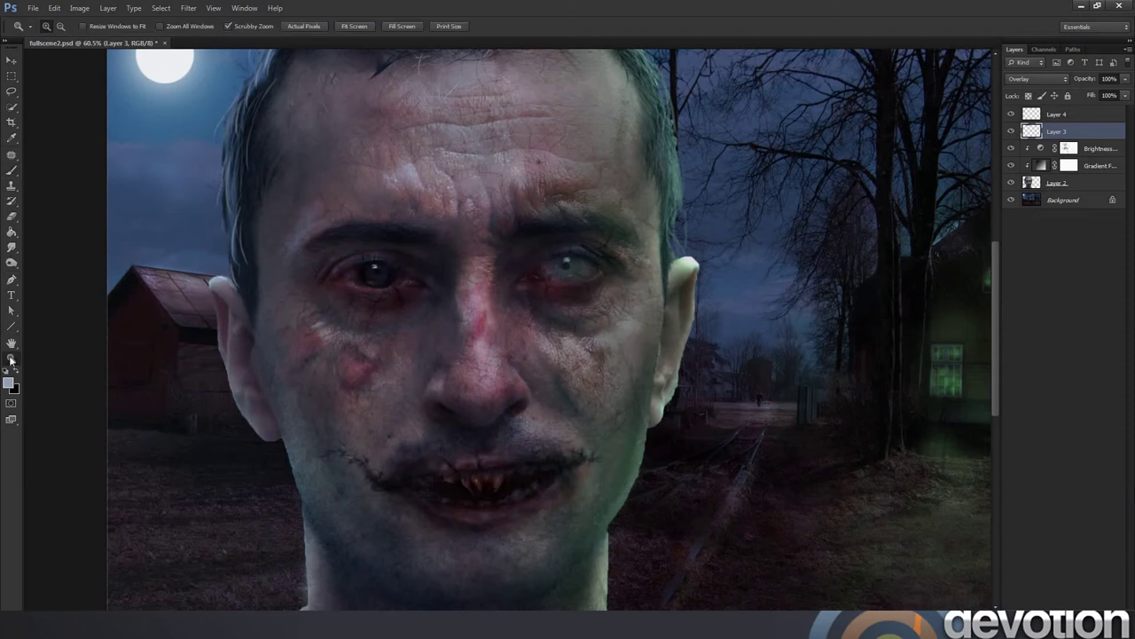
alt+click(281, 281)
drag(291, 276, 322, 266)
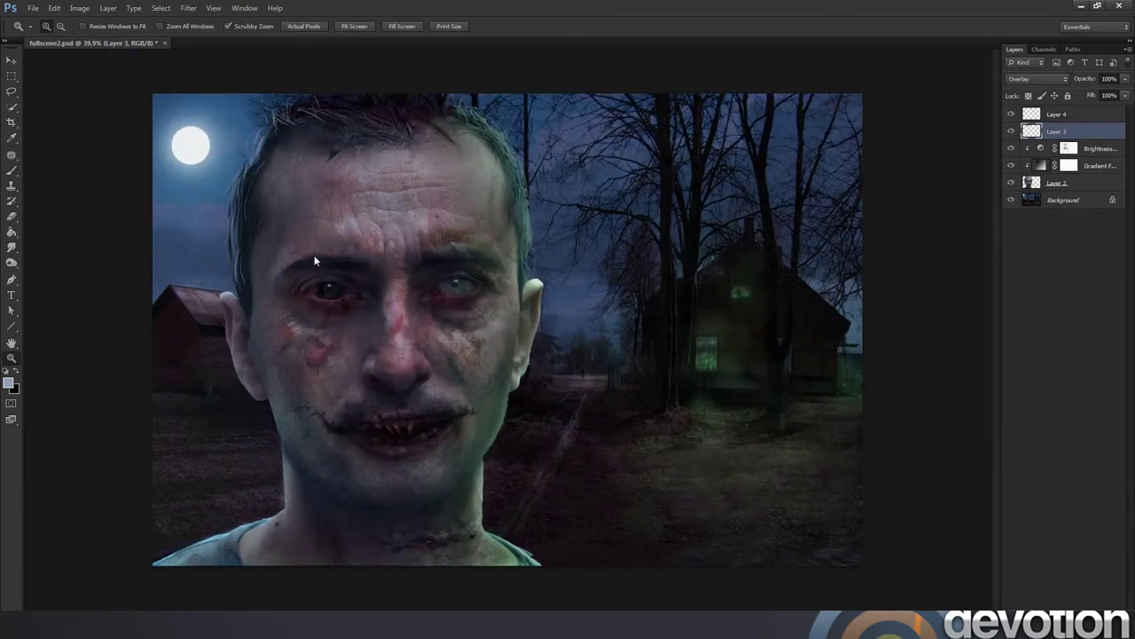
right_click(365, 197)
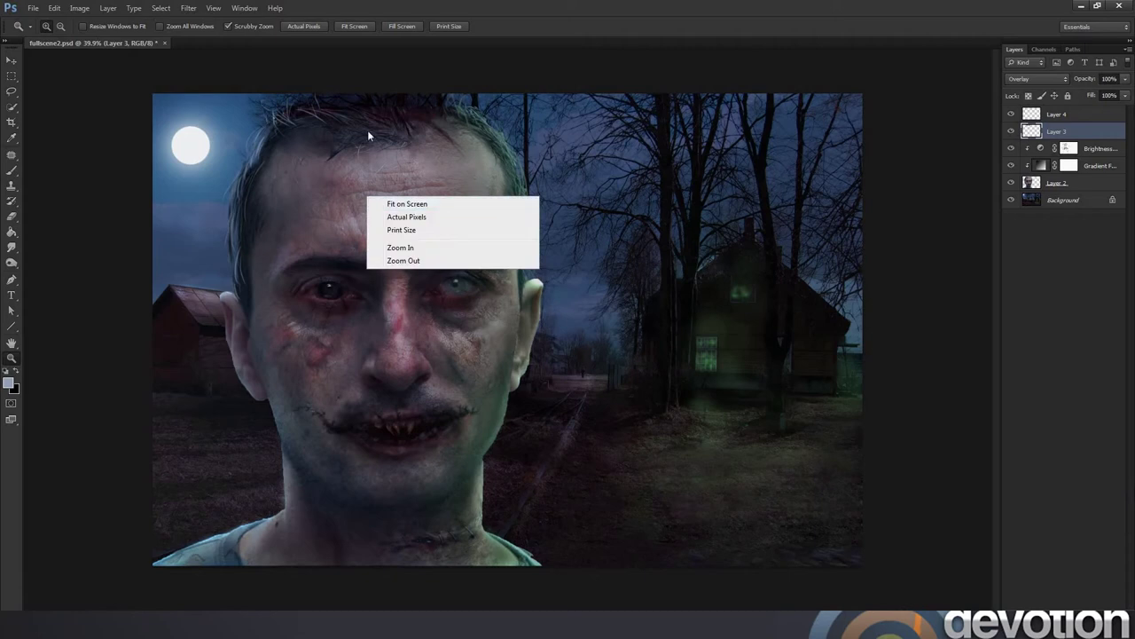
key(Escape)
key(b)
right_click(375, 193)
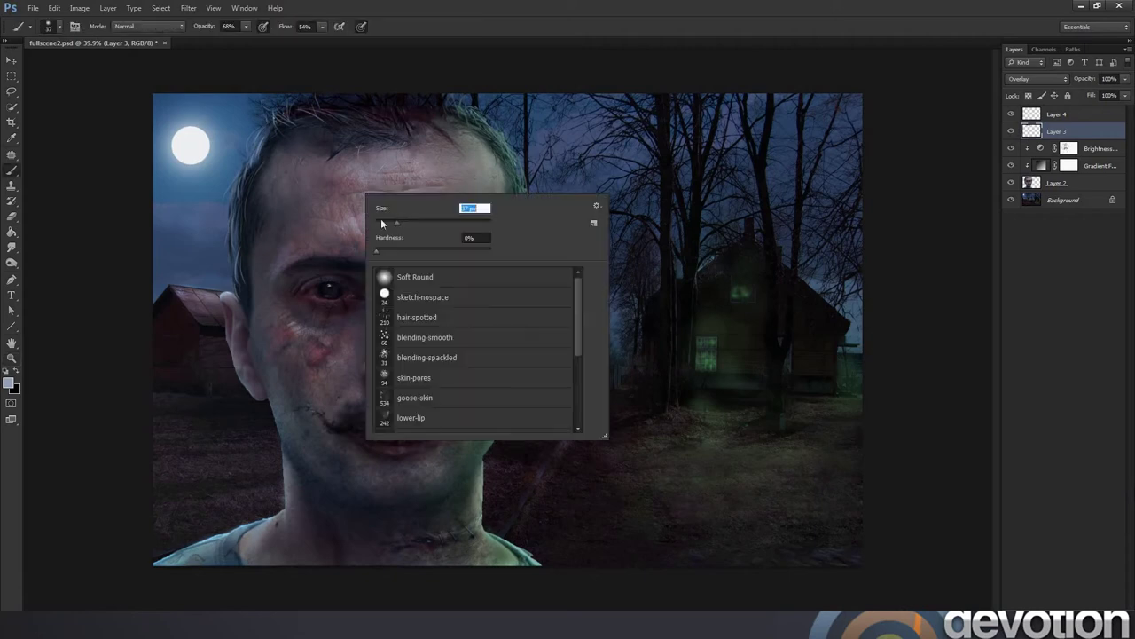
key(Escape)
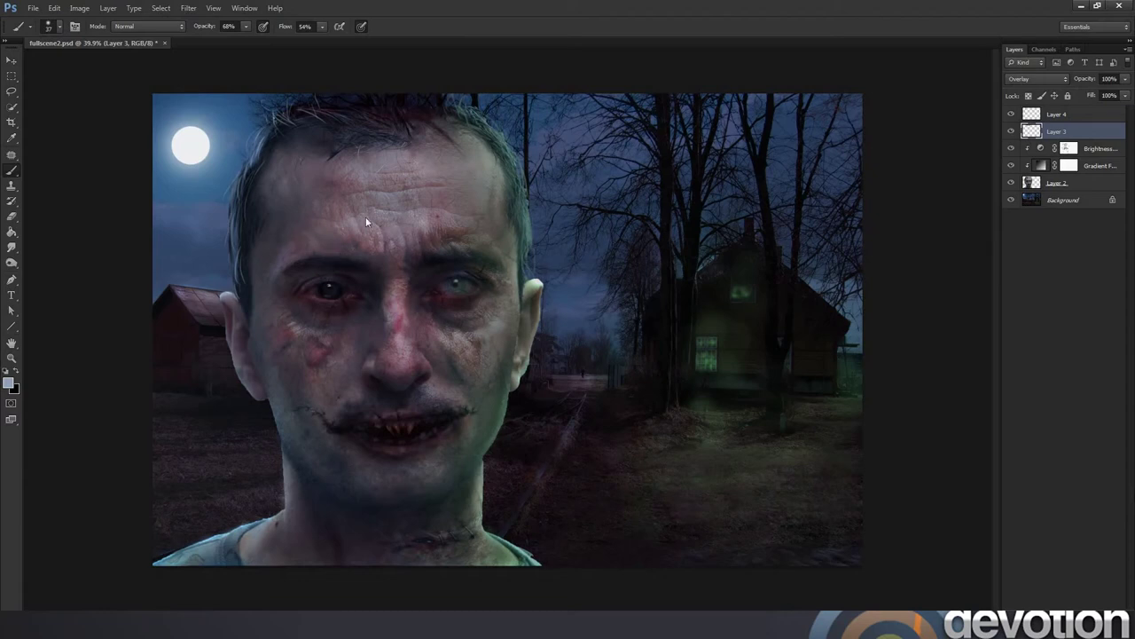
Paint soft highlights down the moonlit side of the face, jaw and neck with the brush at 26 px.
right_click(419, 244)
drag(447, 272, 448, 275)
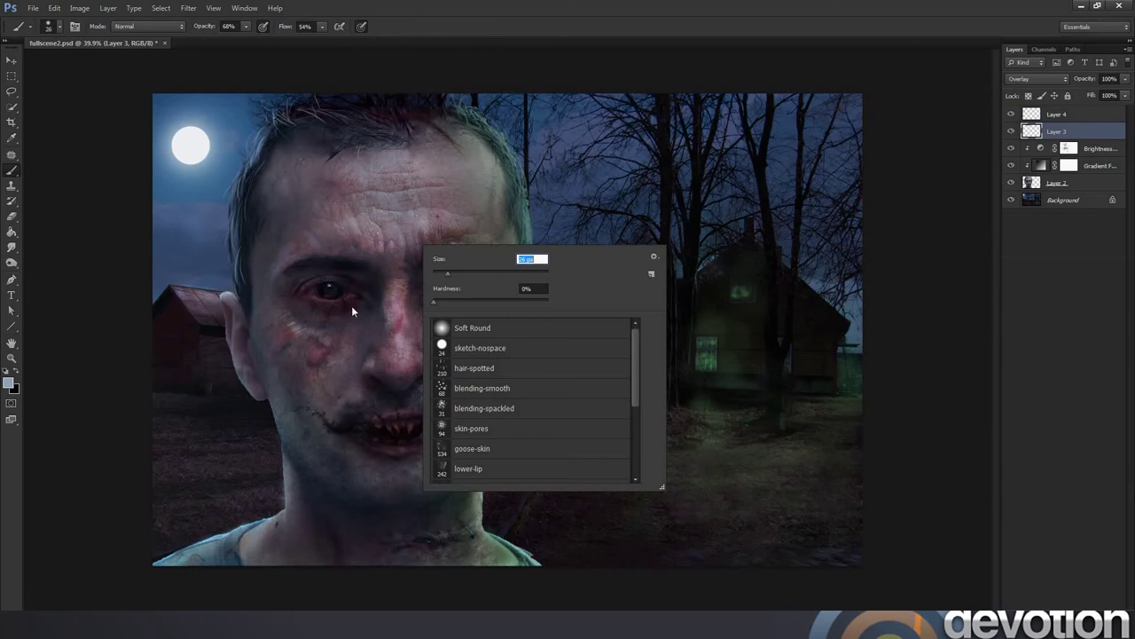
key(Return)
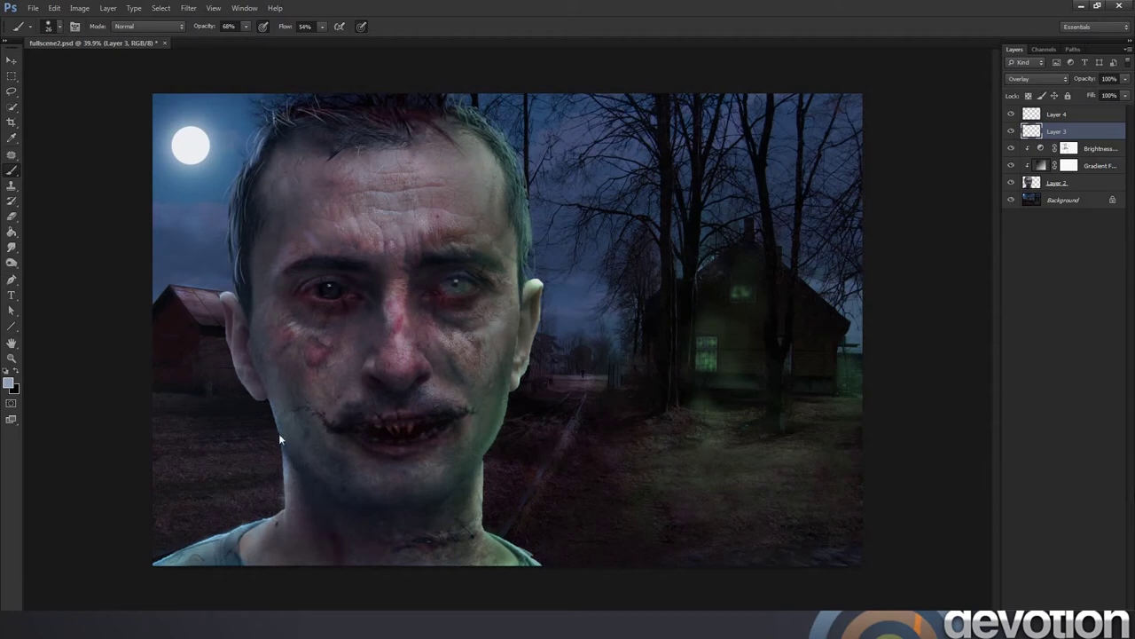
Build up broader soft highlights on the face with the brush at 56 px and 35 px.
right_click(337, 337)
key(Return)
right_click(486, 302)
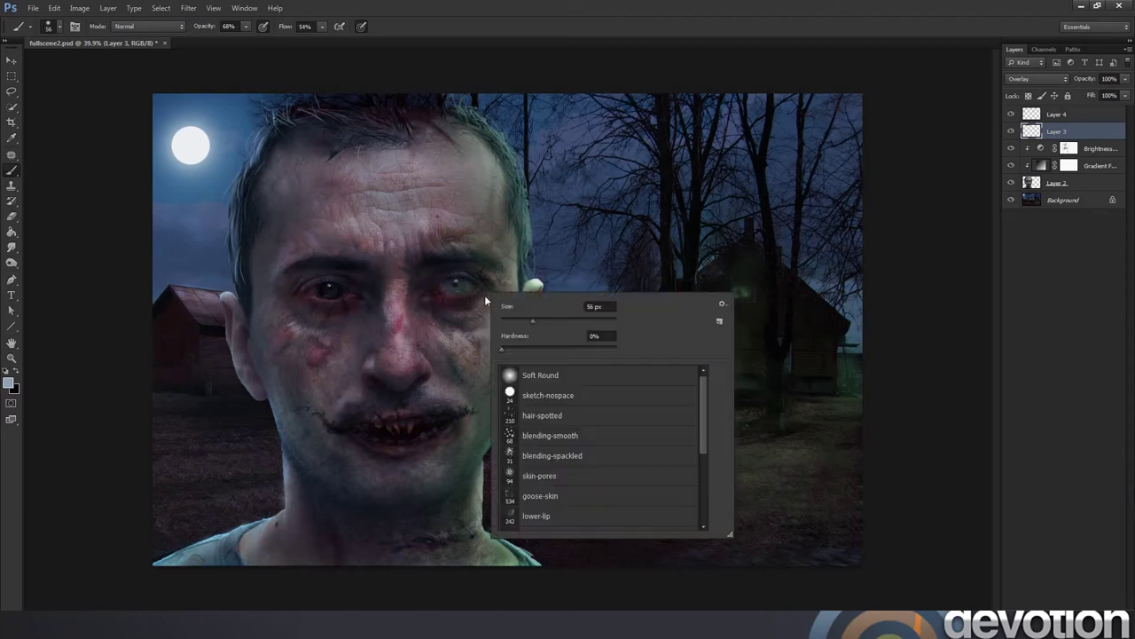
drag(523, 318, 519, 315)
key(Return)
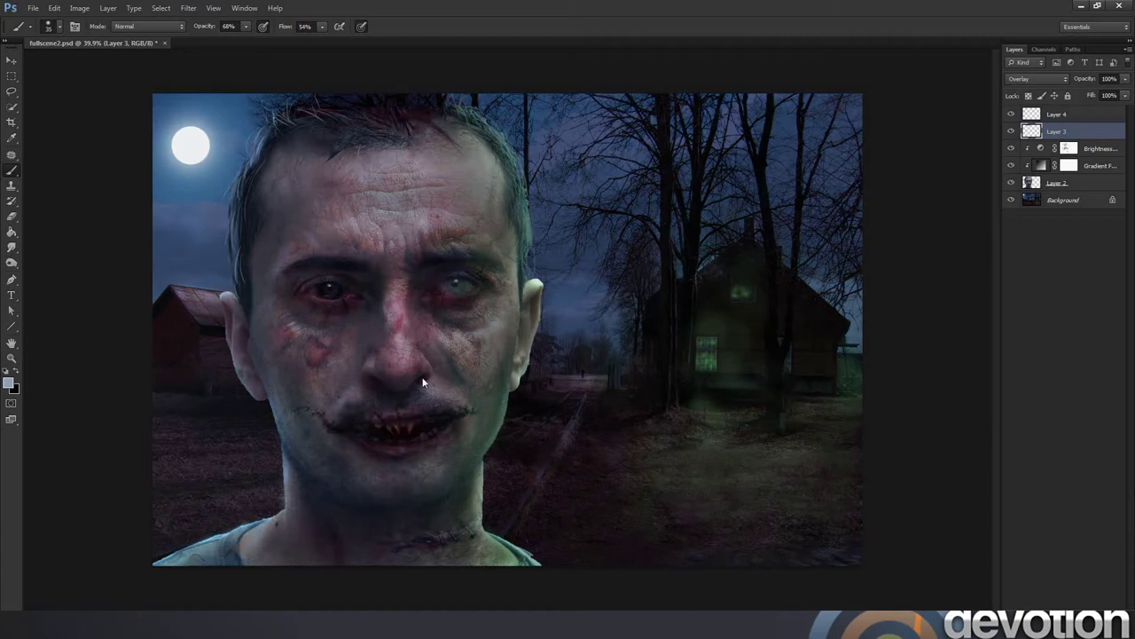
Reduce the soft brush to a fine size and paint thinner highlights on the face and above the moon-side eyebrow.
right_click(418, 322)
key(Return)
right_click(470, 282)
key(Return)
right_click(442, 217)
drag(455, 248, 409, 210)
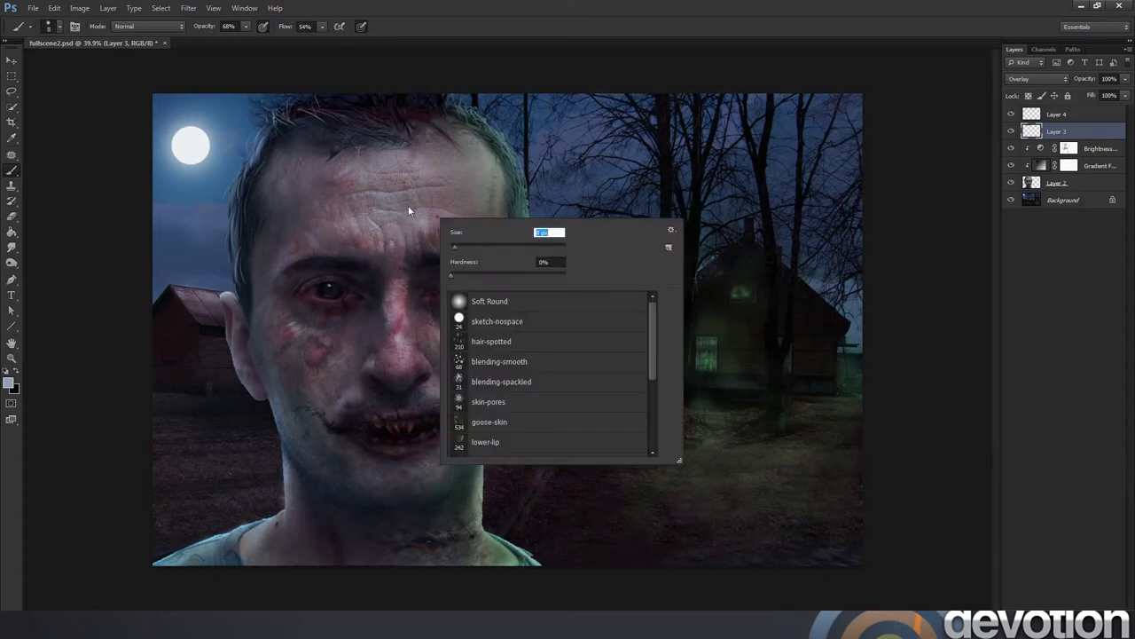
click(332, 235)
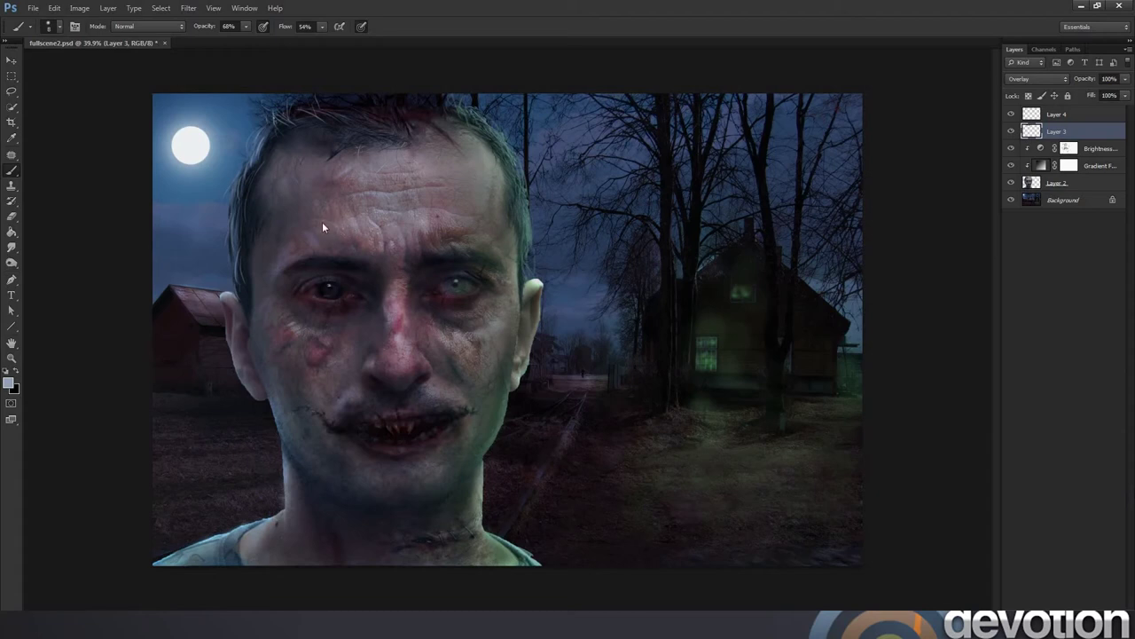
Paint fine soft highlights on the moonlit cheek and jaw with the brush at 13 px.
click(11, 357)
key(ctrl+0)
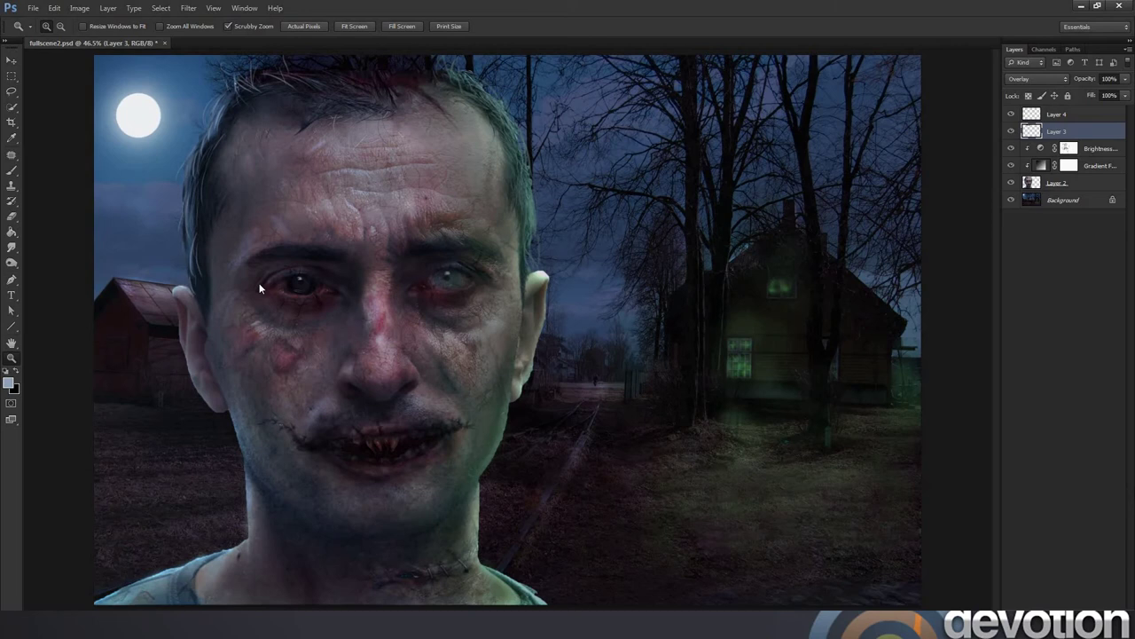
drag(259, 288, 322, 182)
key(b)
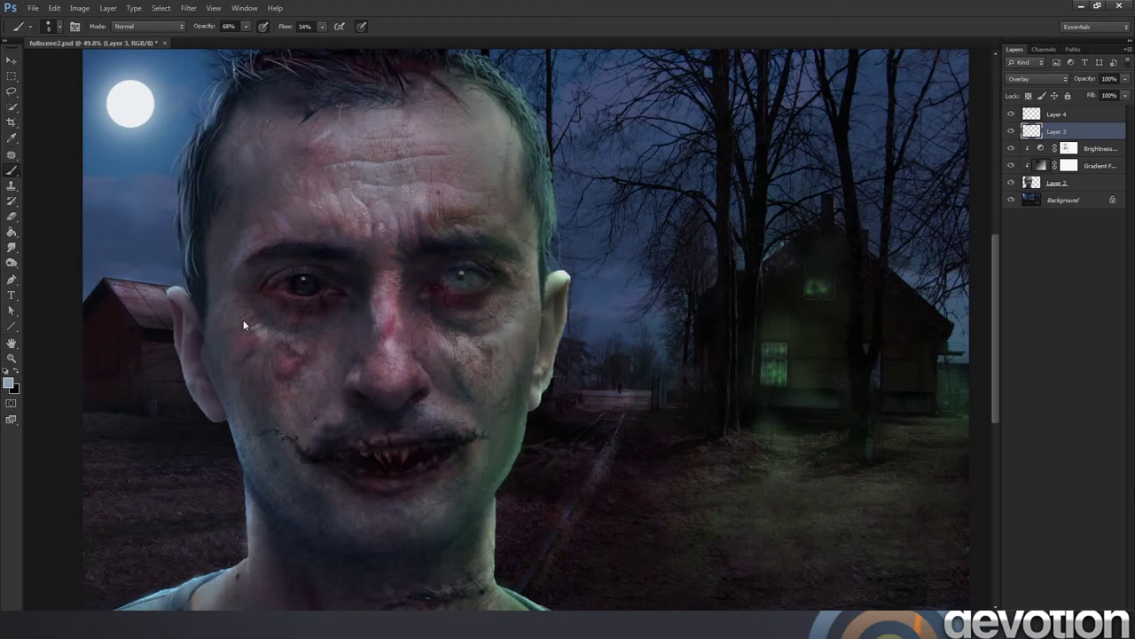
right_click(329, 286)
drag(340, 311, 342, 310)
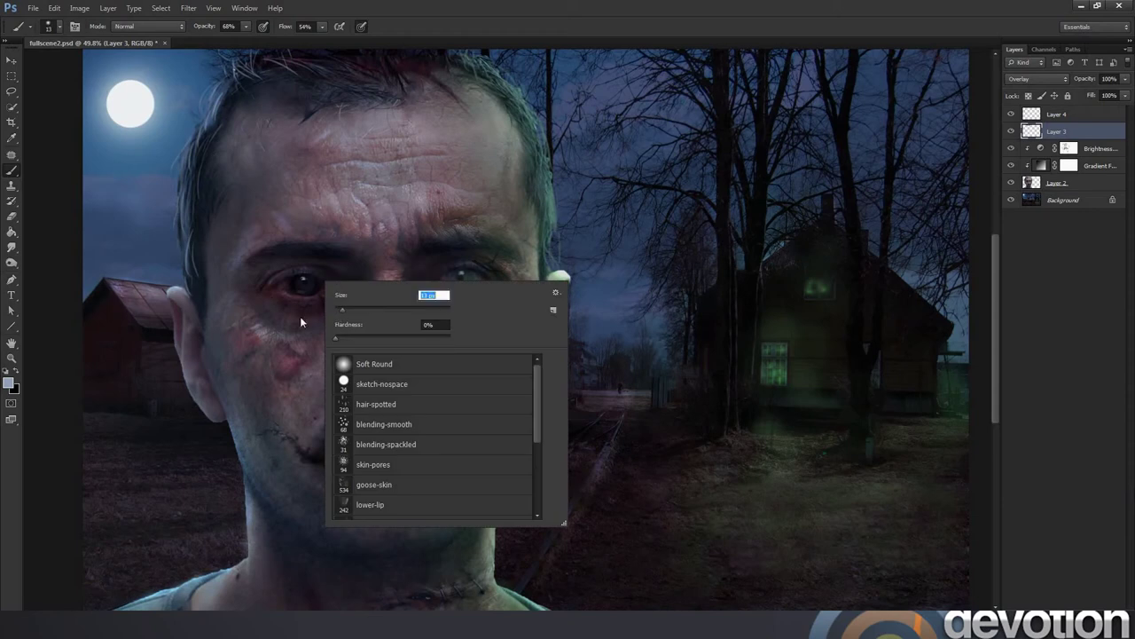
key(Return)
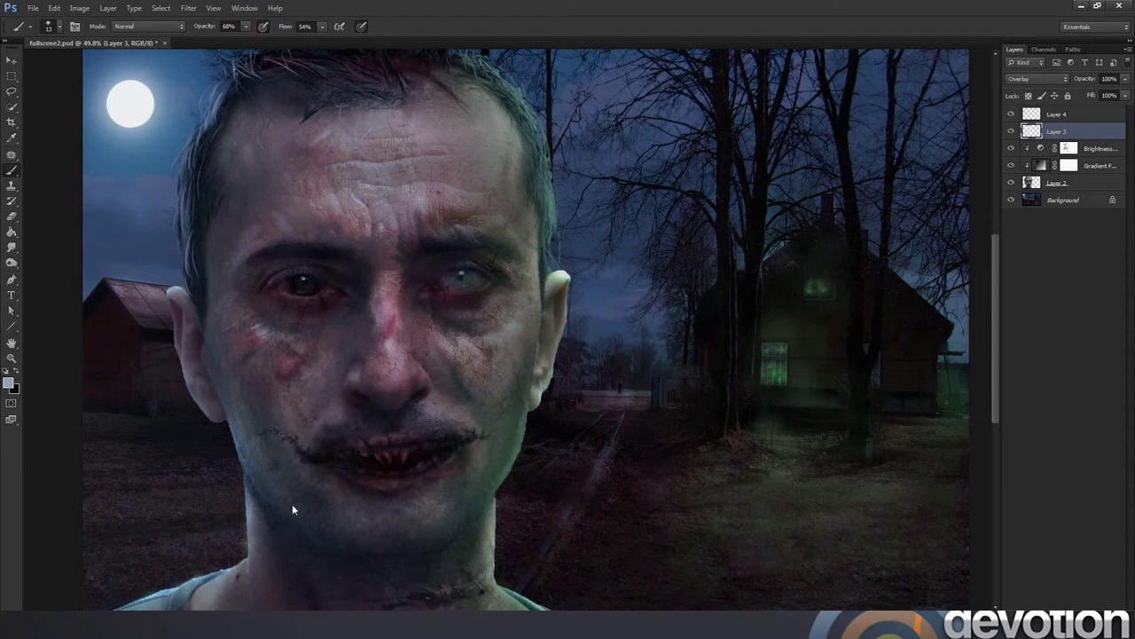
Sample the pale tone at the top of the green-lit ear and paint highlights near that side's eyebrow with sketch-nospace at 6 px.
key(i)
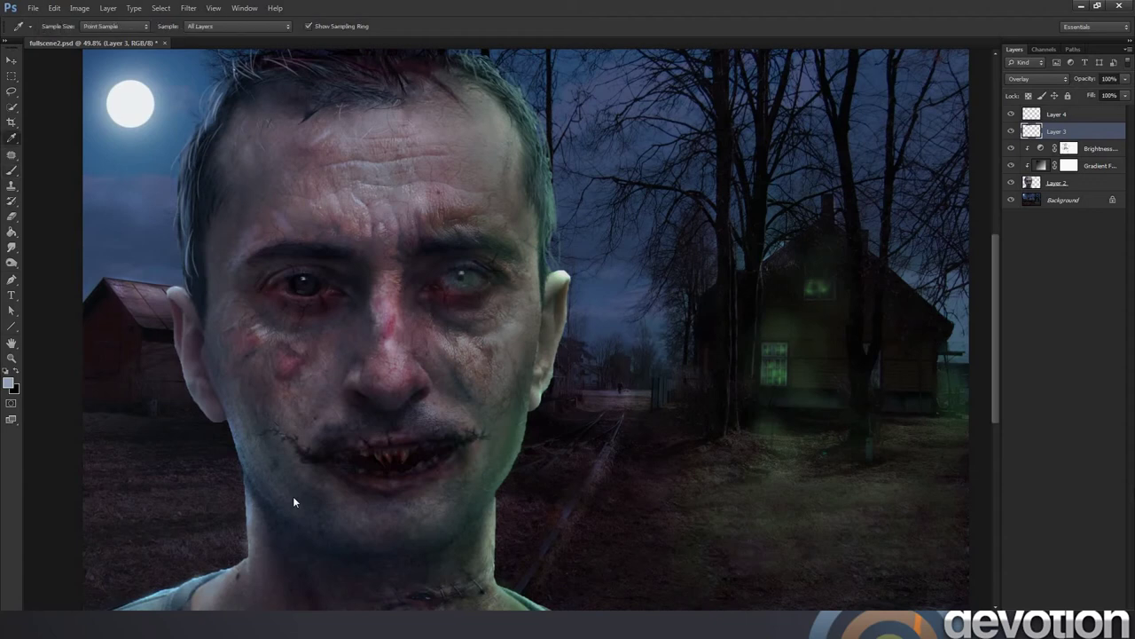
click(555, 282)
key(b)
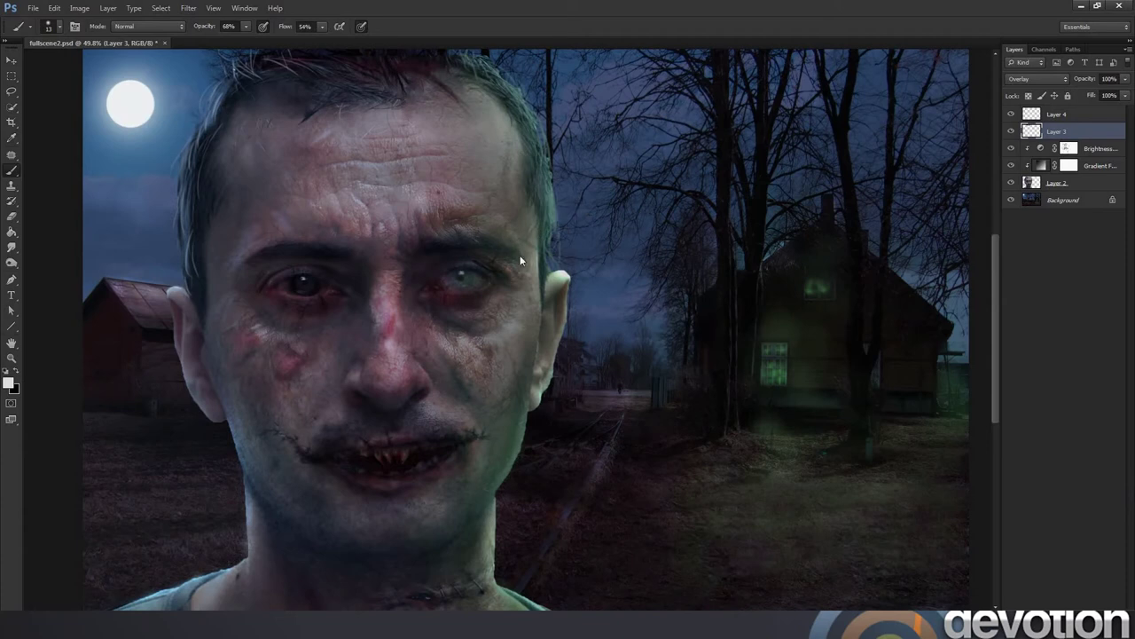
right_click(561, 200)
click(621, 305)
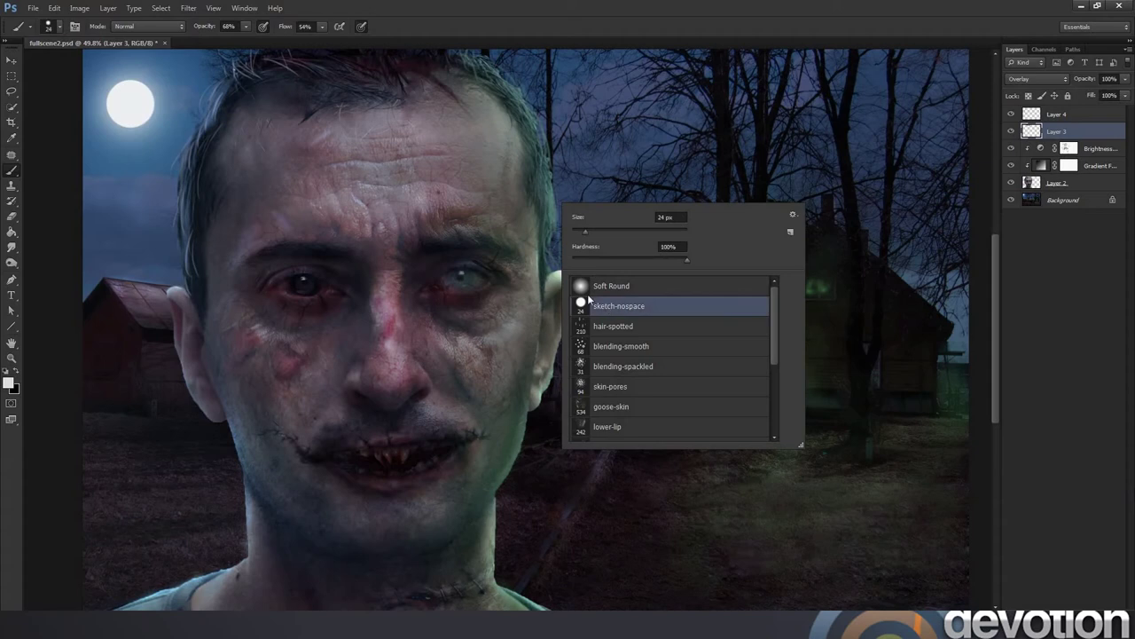
drag(581, 231, 536, 238)
click(500, 253)
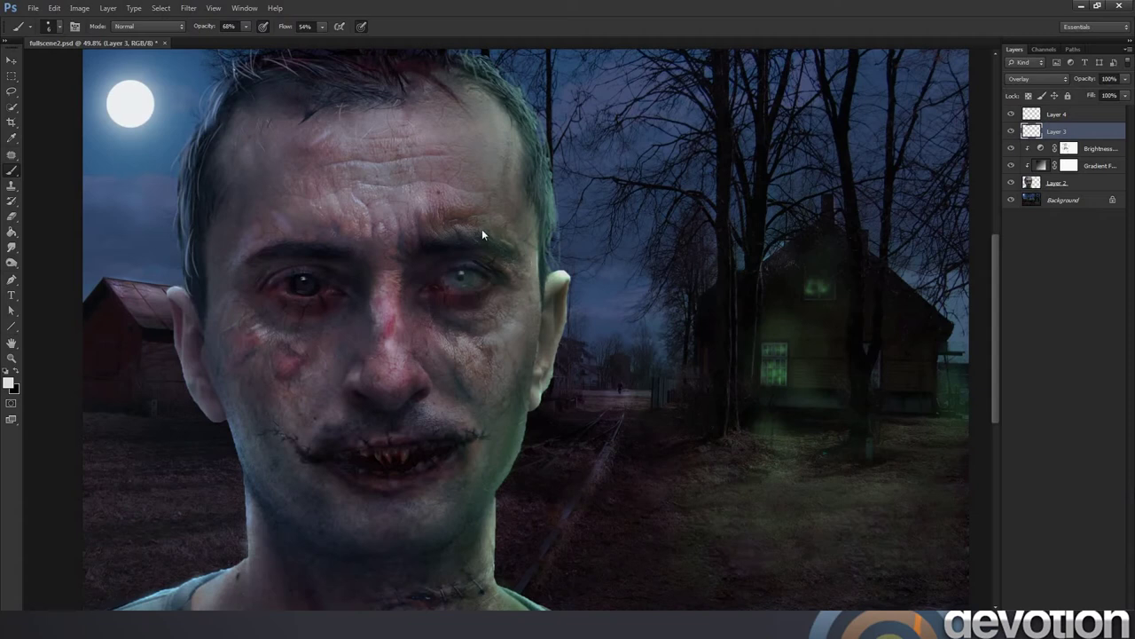
Paint thinner highlight strokes around the green-lit eyebrow and hair edge with the brush at 4 px.
right_click(553, 211)
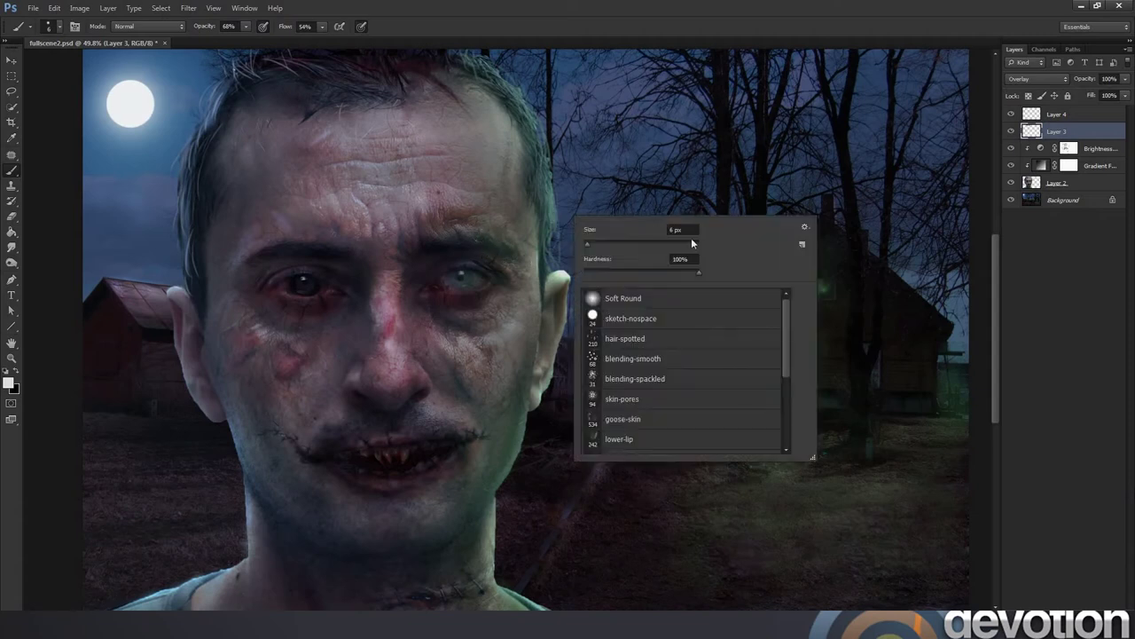
text(4)
key(Return)
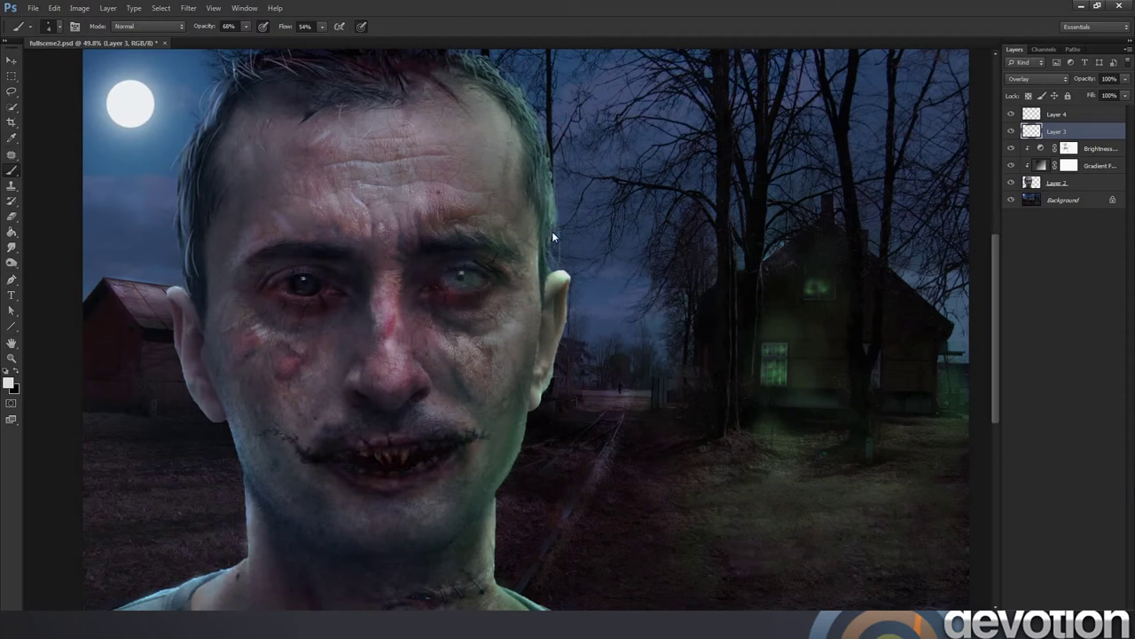
Paint soft highlights around the green-lit ear and side of the head with the Soft Round brush at 14 px and 27 px.
right_click(612, 266)
click(652, 351)
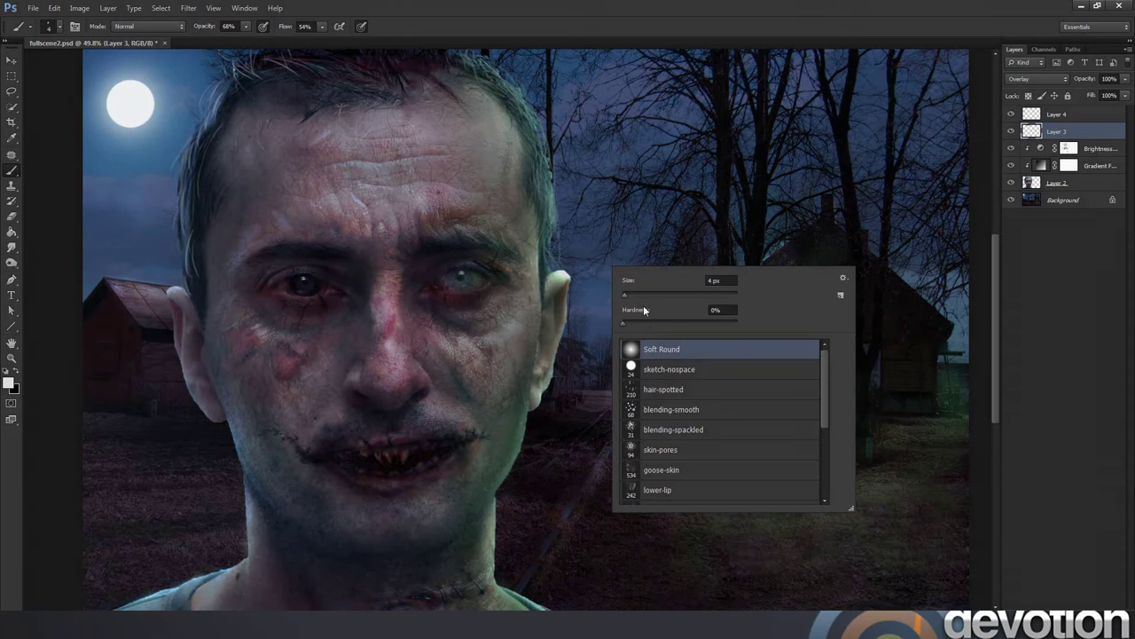
click(720, 280)
text(14)
key(Return)
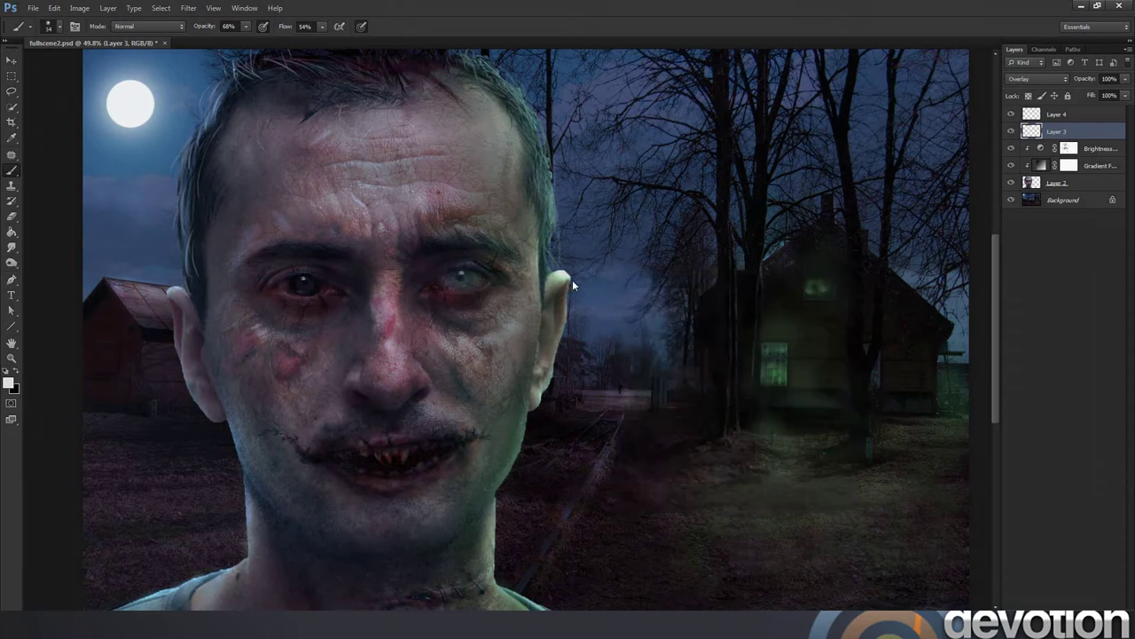
right_click(649, 288)
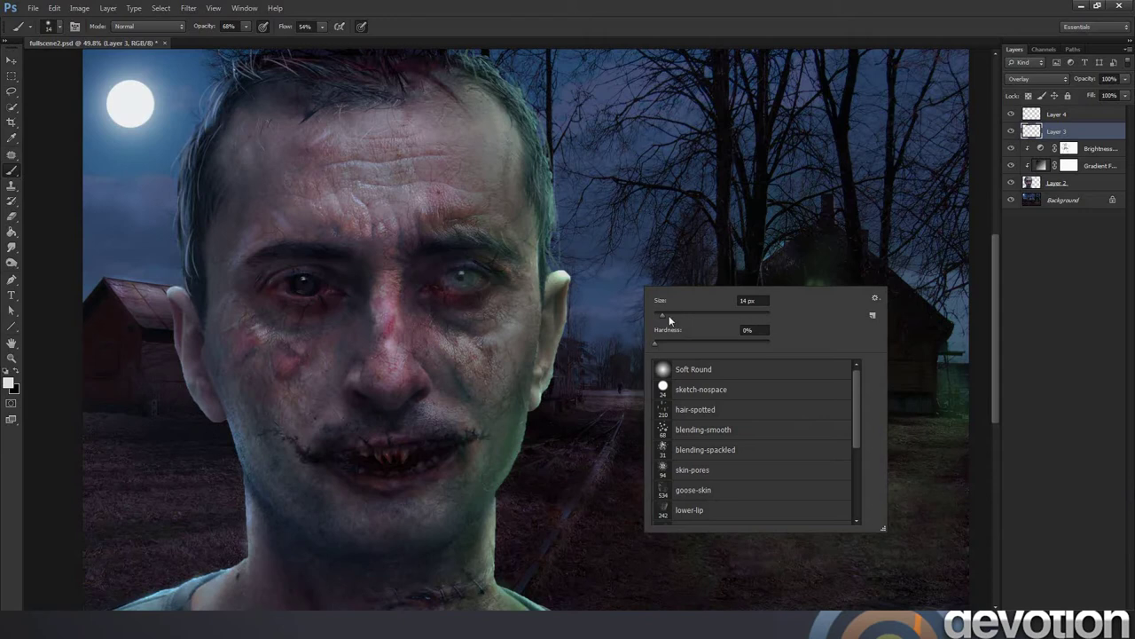
text(27)
key(Return)
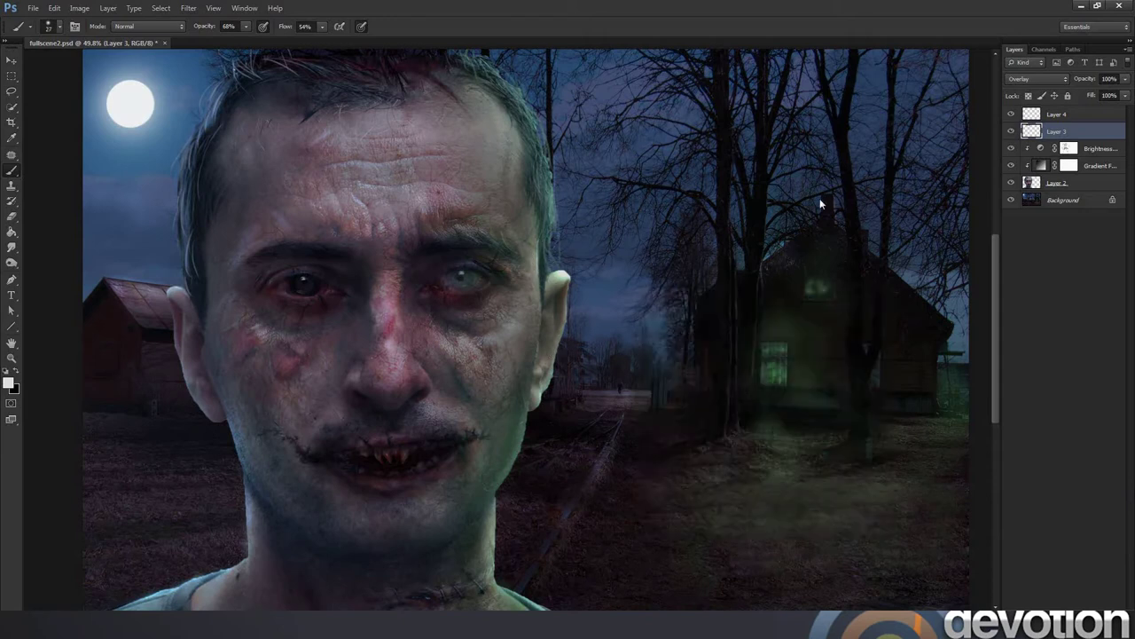
On Layer 4, paint fine light hairs in the green-lit eyebrow with the sketch-nospace brush at 4 px.
click(1063, 116)
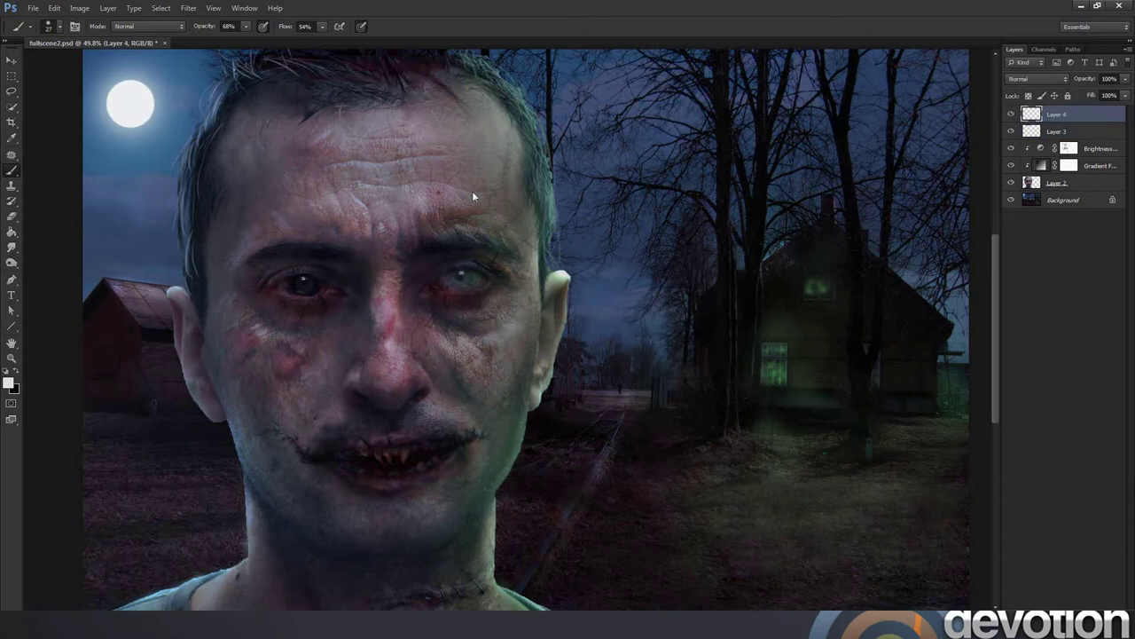
right_click(561, 195)
click(568, 301)
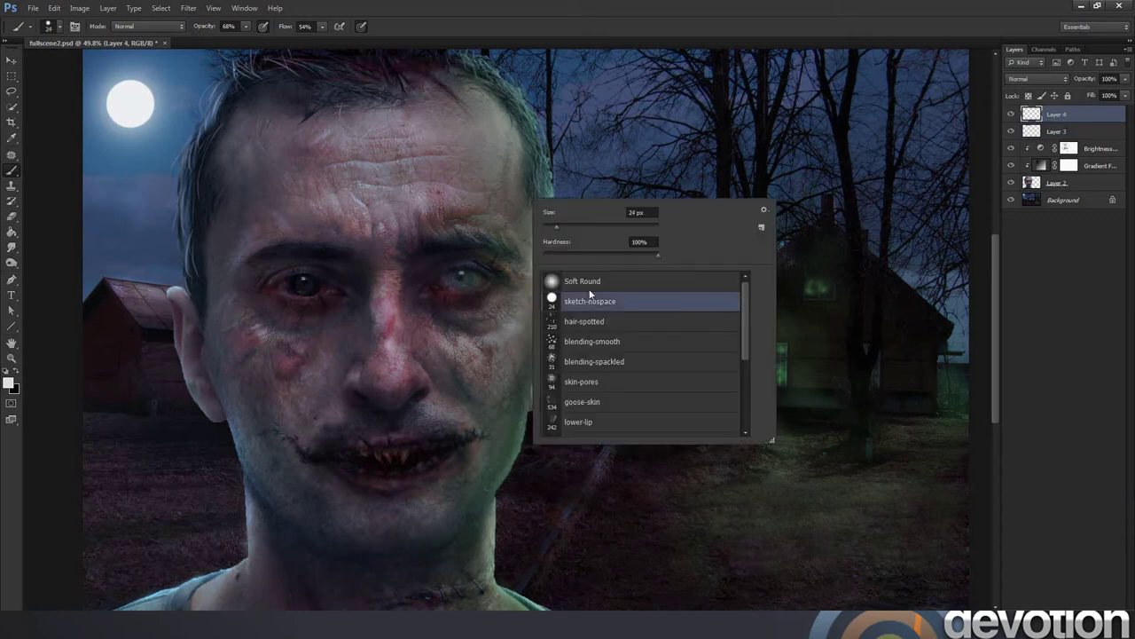
text(4)
key(Return)
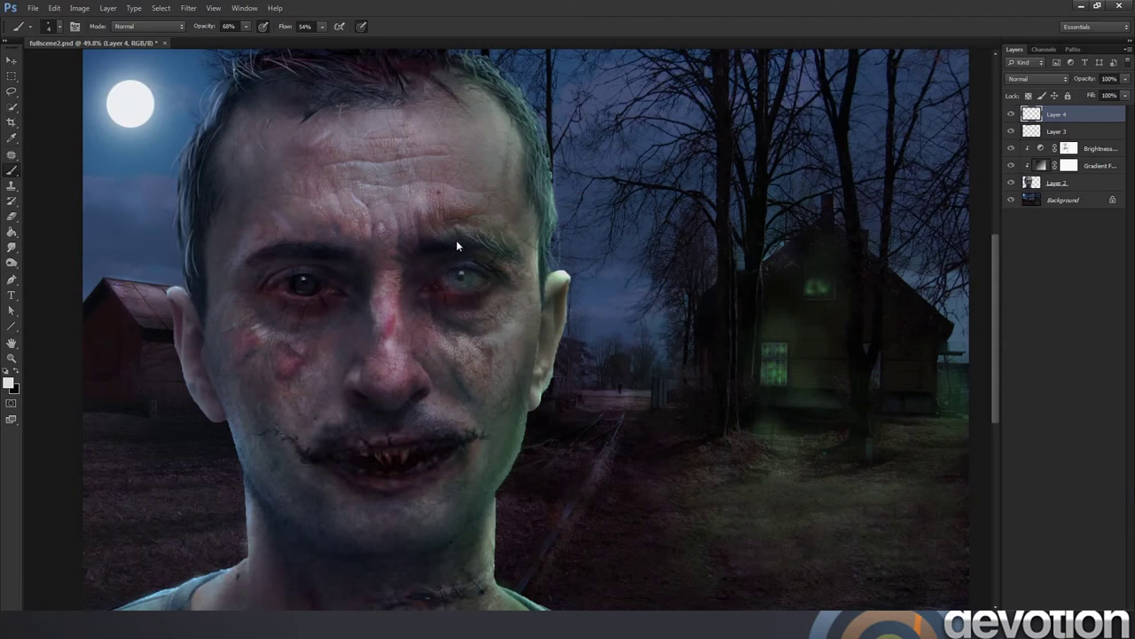
Sample the blue sky beside the moon and paint fine light hairs in the moon-side eyebrow on Layer 4.
key(i)
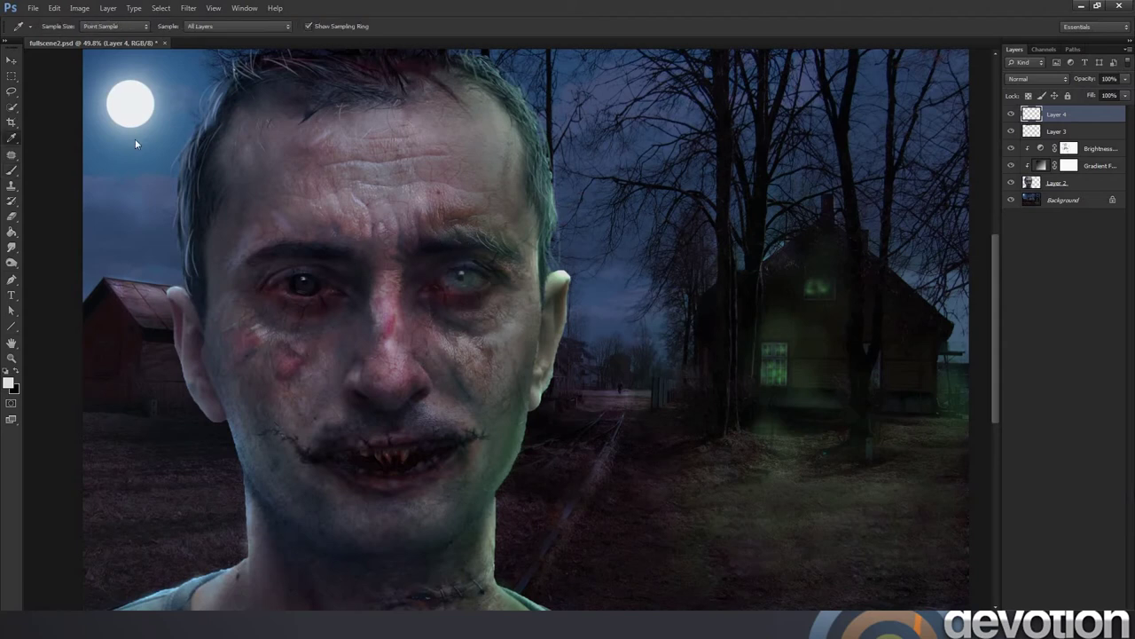
click(135, 139)
key(b)
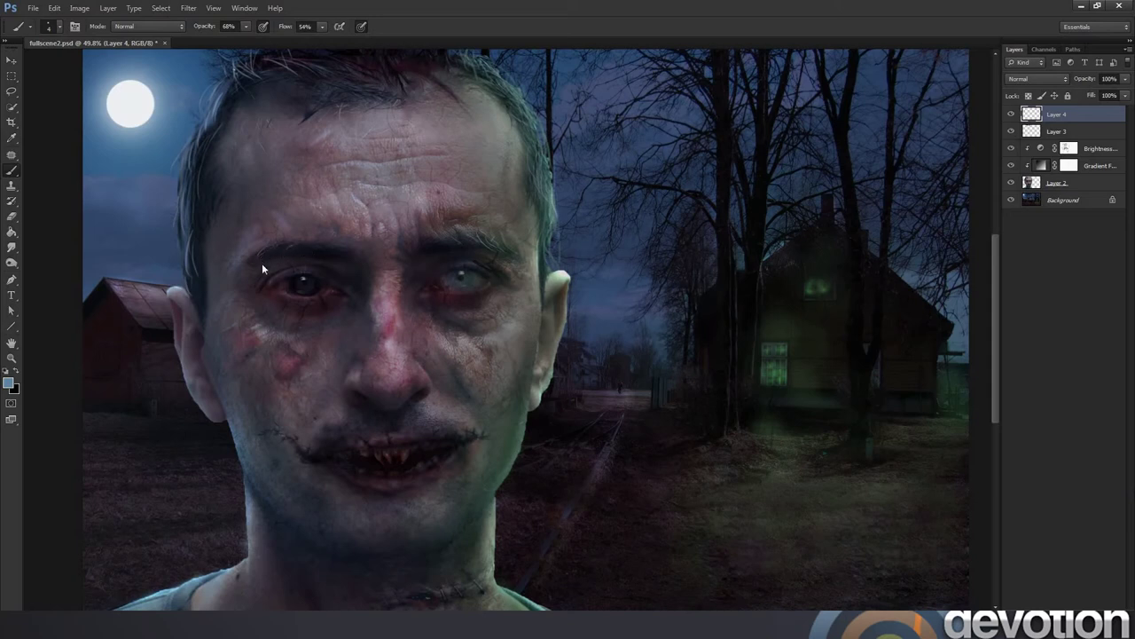
Sample the pale green ear tone and paint soft highlights on the green-lit cheek on Layer 3 with Soft Round at 41 px and 22 px.
key(i)
click(561, 281)
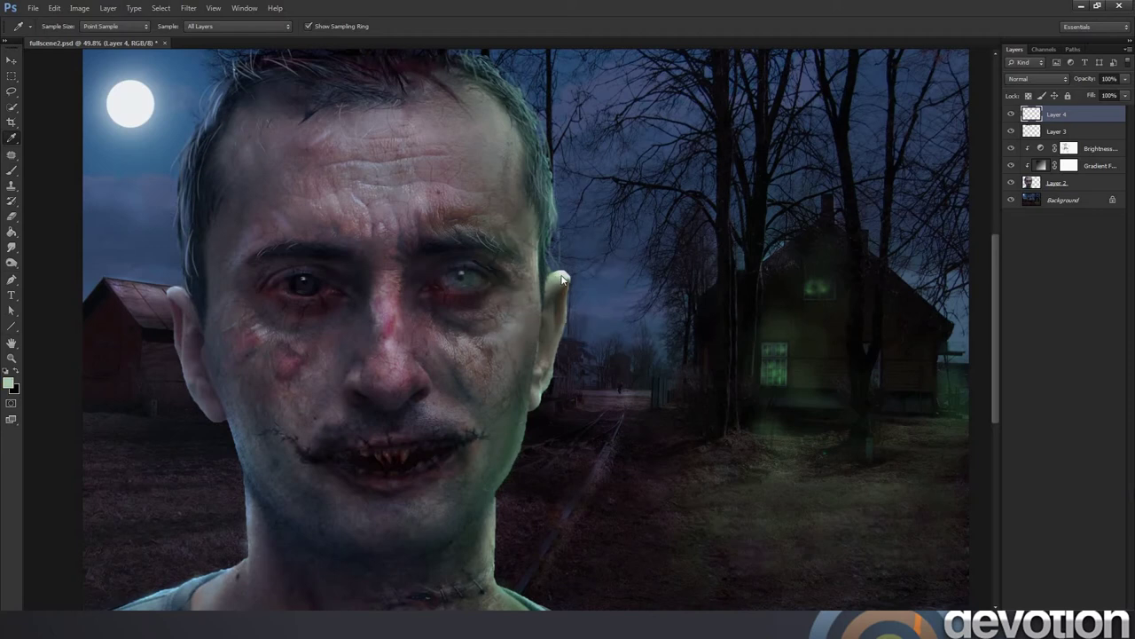
key(b)
right_click(545, 269)
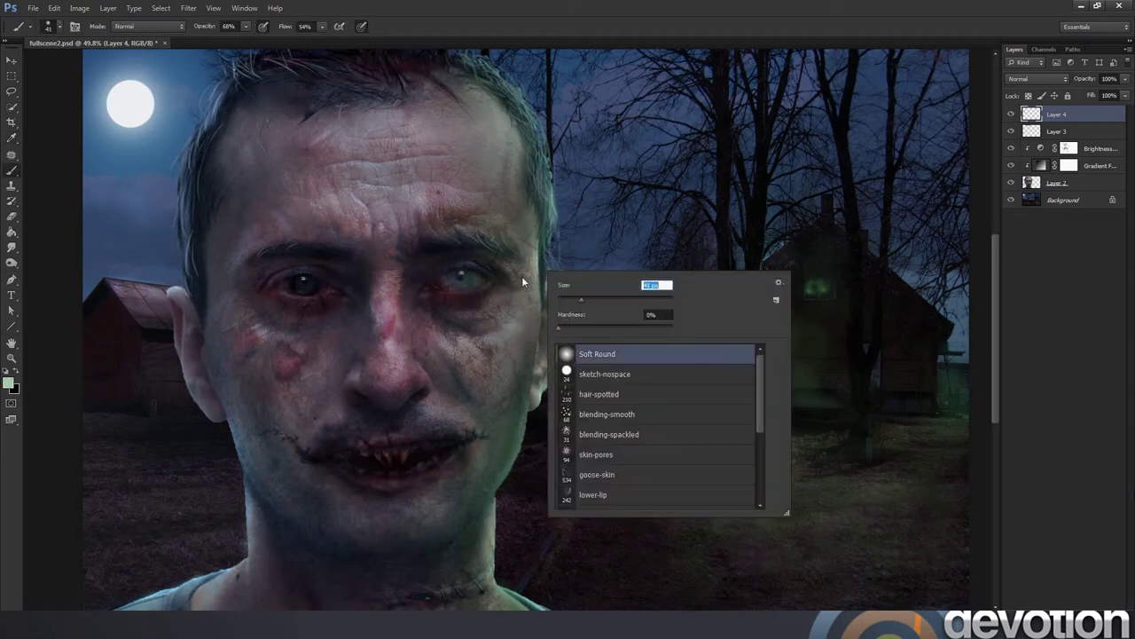
key(Return)
key(alt+bracketleft)
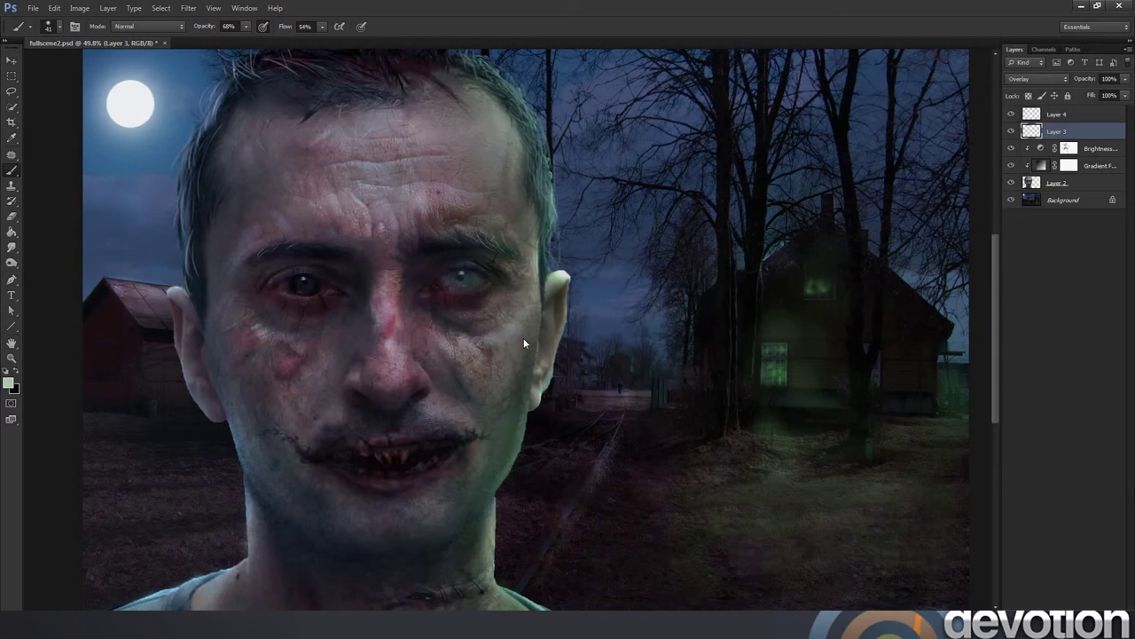
right_click(609, 274)
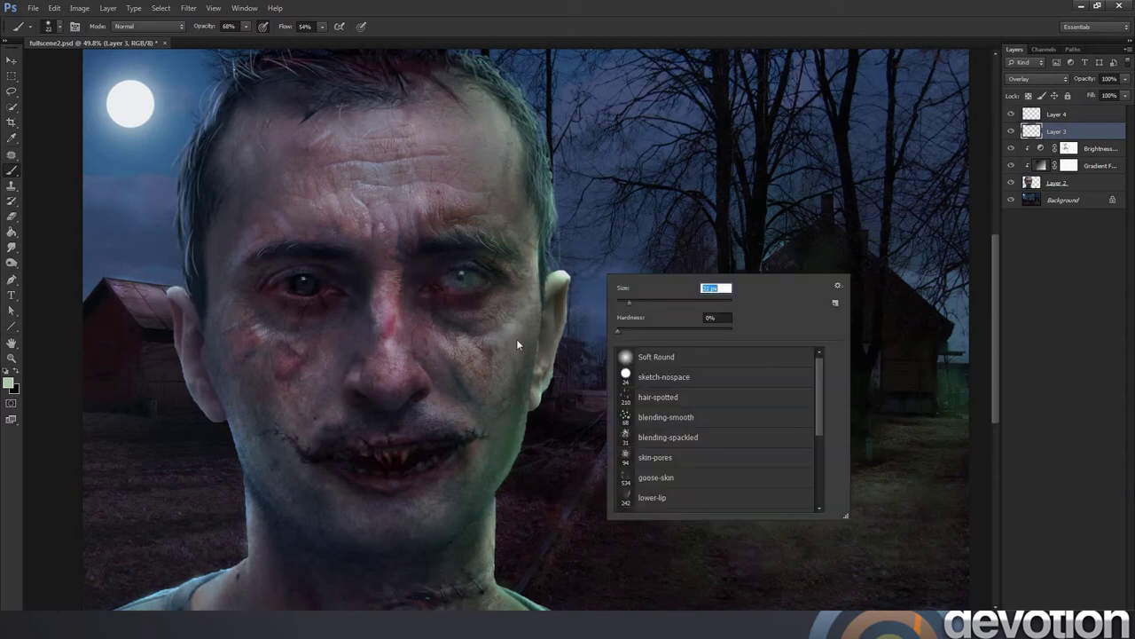
key(Return)
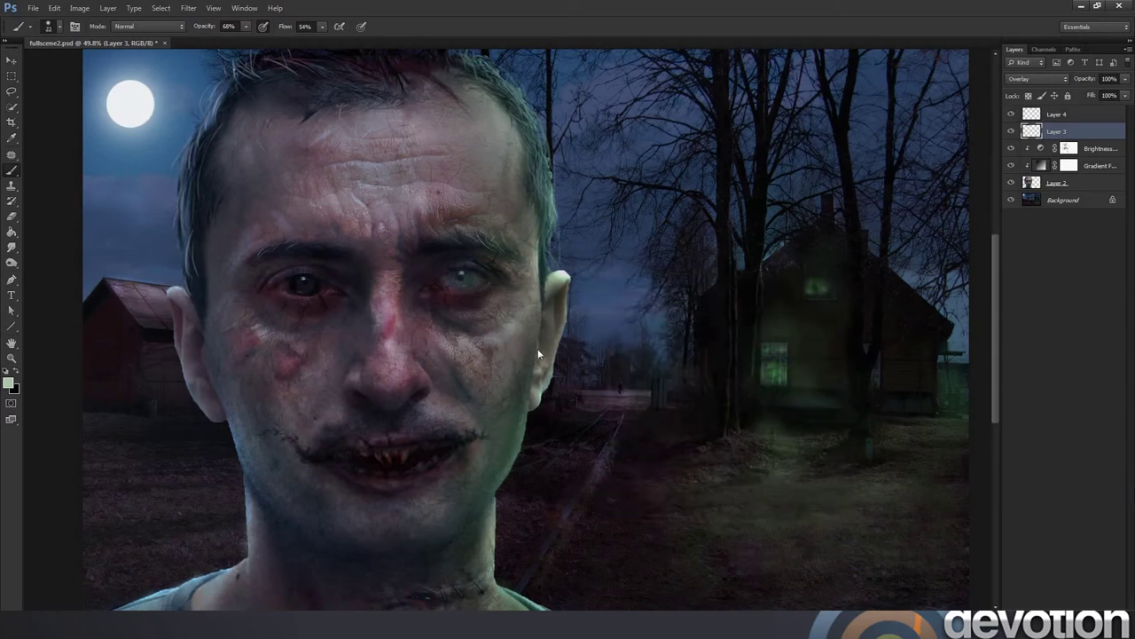
Paint textured skin highlights on the green-lit cheek with the blending-spackled brush at 31 px and 14 px.
right_click(625, 309)
click(643, 461)
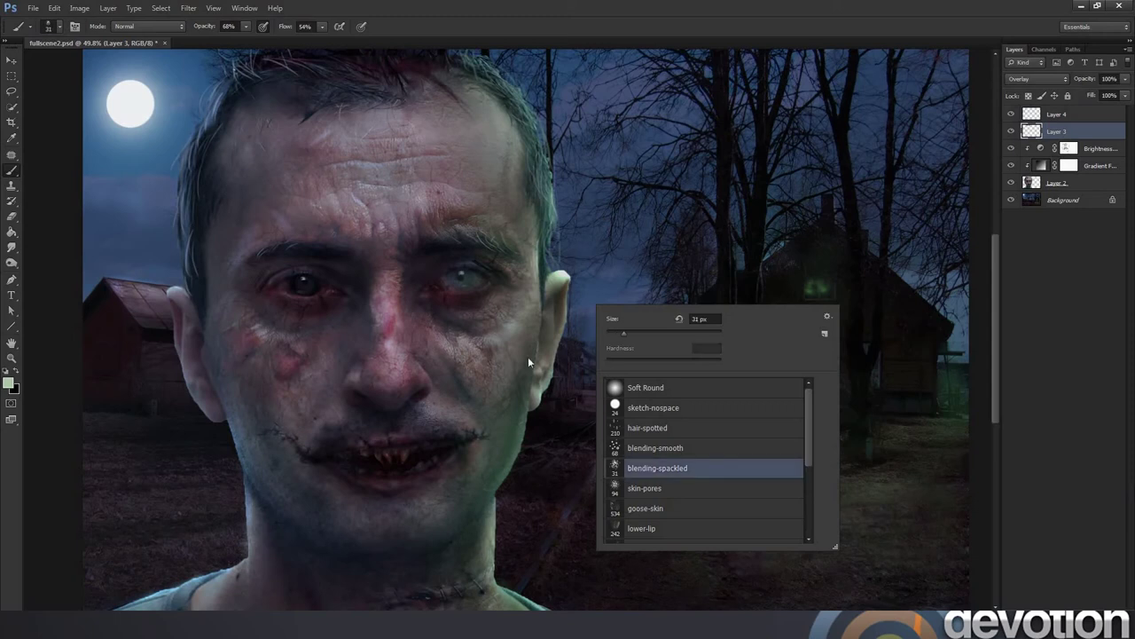
key(Return)
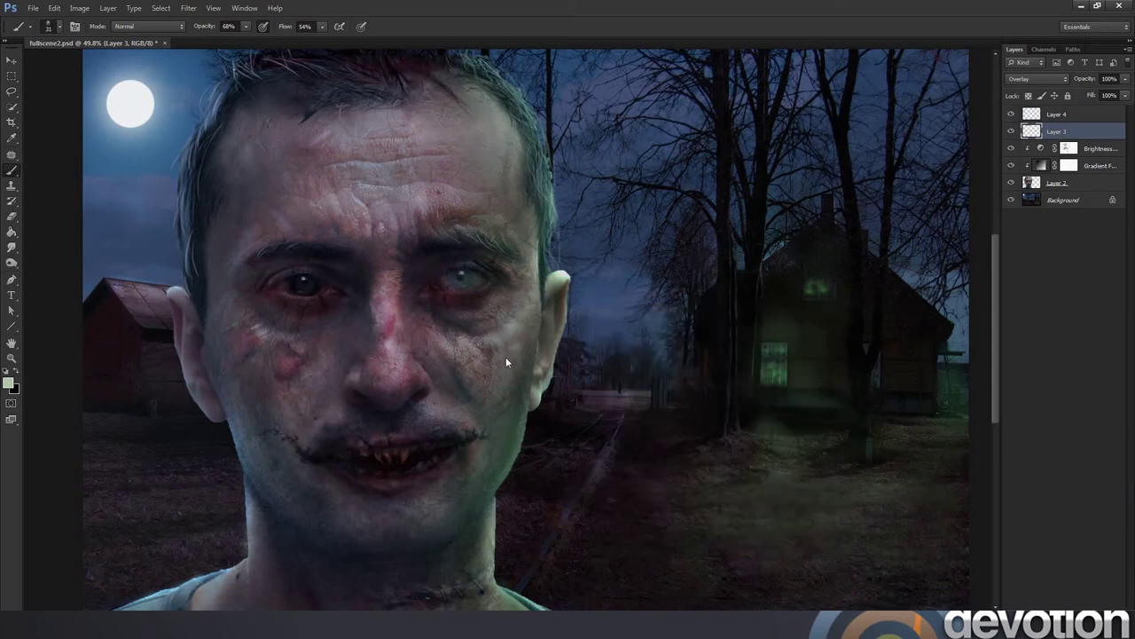
right_click(594, 330)
drag(604, 346, 629, 332)
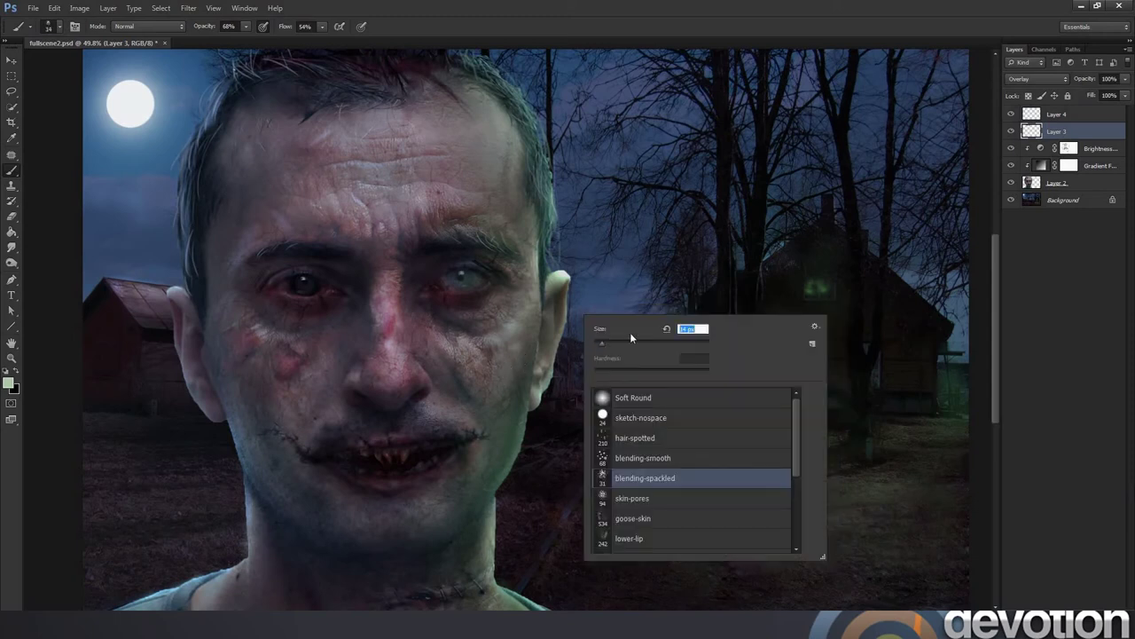
key(Return)
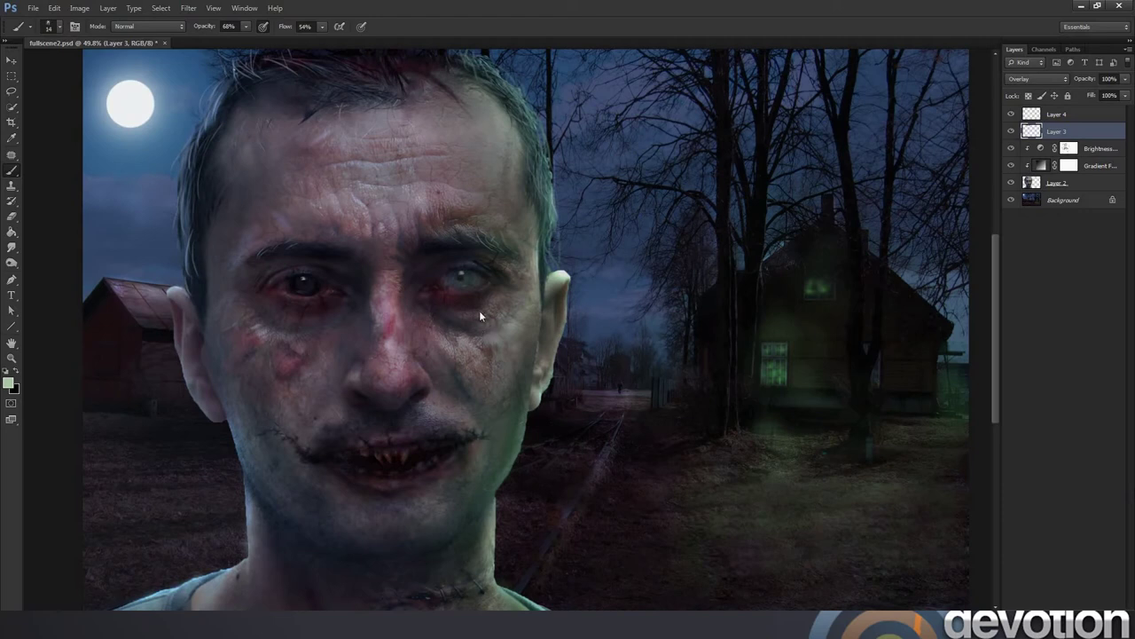
Paint finer textured highlights on the skin around the green-lit eye and brow with the brush at 10 px.
click(12, 355)
drag(484, 281, 512, 281)
key(b)
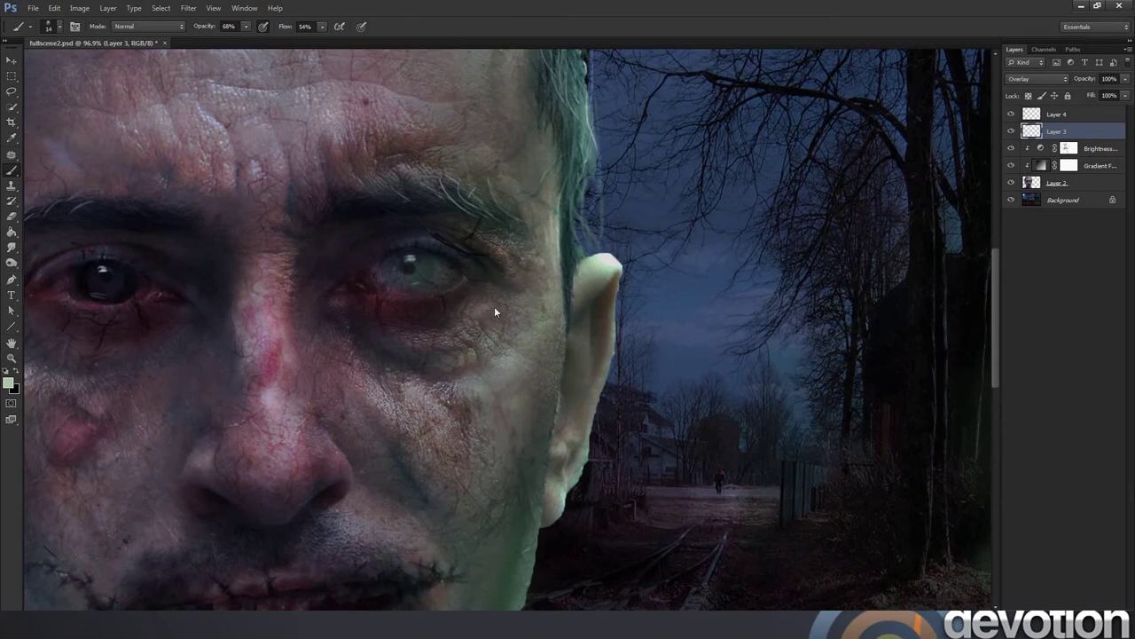
right_click(548, 290)
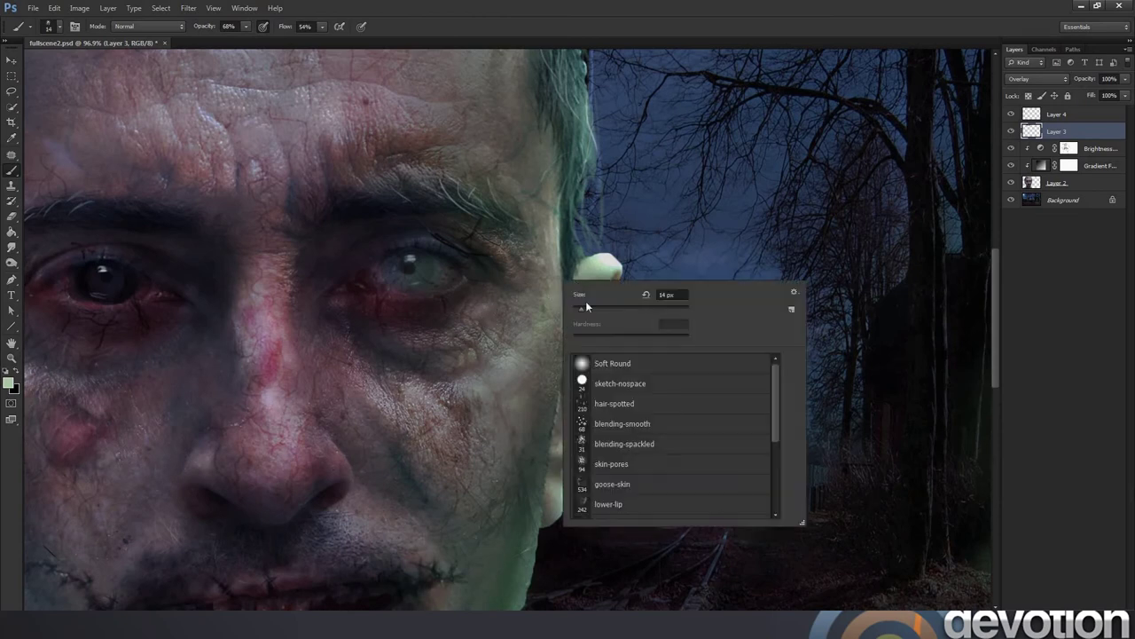
click(467, 337)
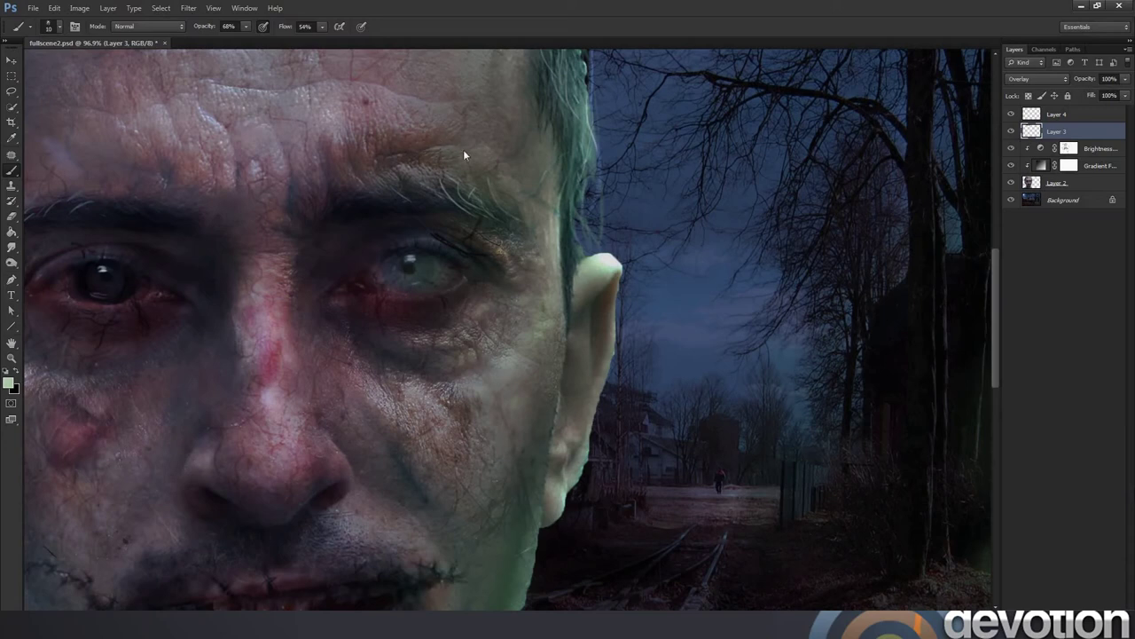
Paint textured highlights over the green-lit side of the face, jaw and neck with the brush at 16 px.
key(z)
mouse_move(253, 284)
mouse_down()
mouse_move(212, 276)
mouse_move(448, 247)
mouse_move(534, 266)
mouse_move(553, 283)
mouse_move(552, 253)
mouse_up()
key(b)
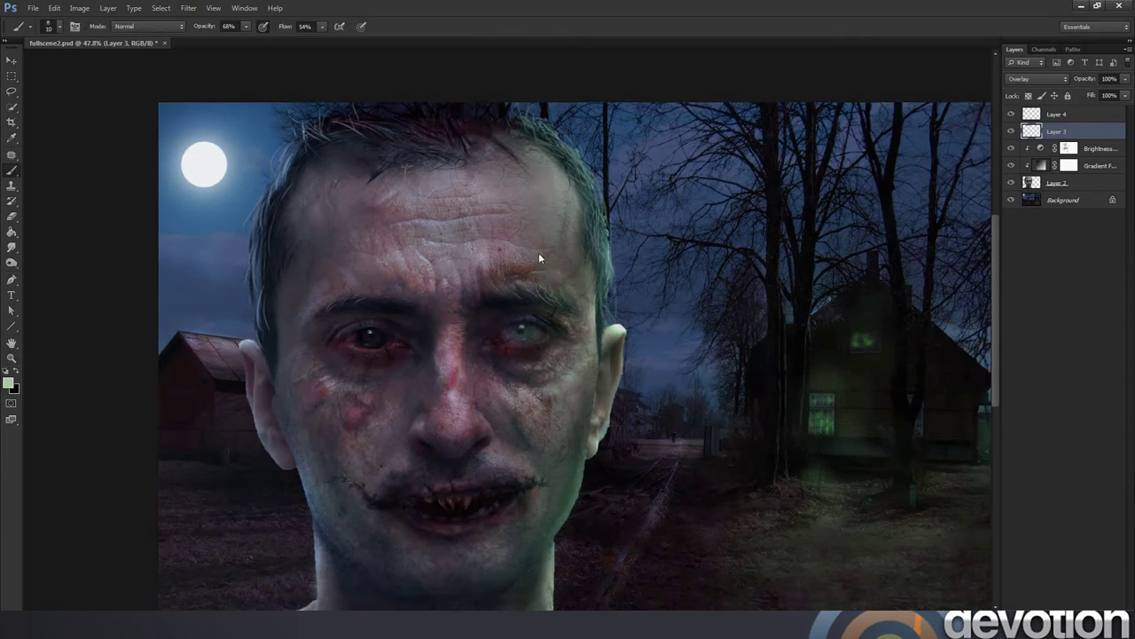
right_click(585, 237)
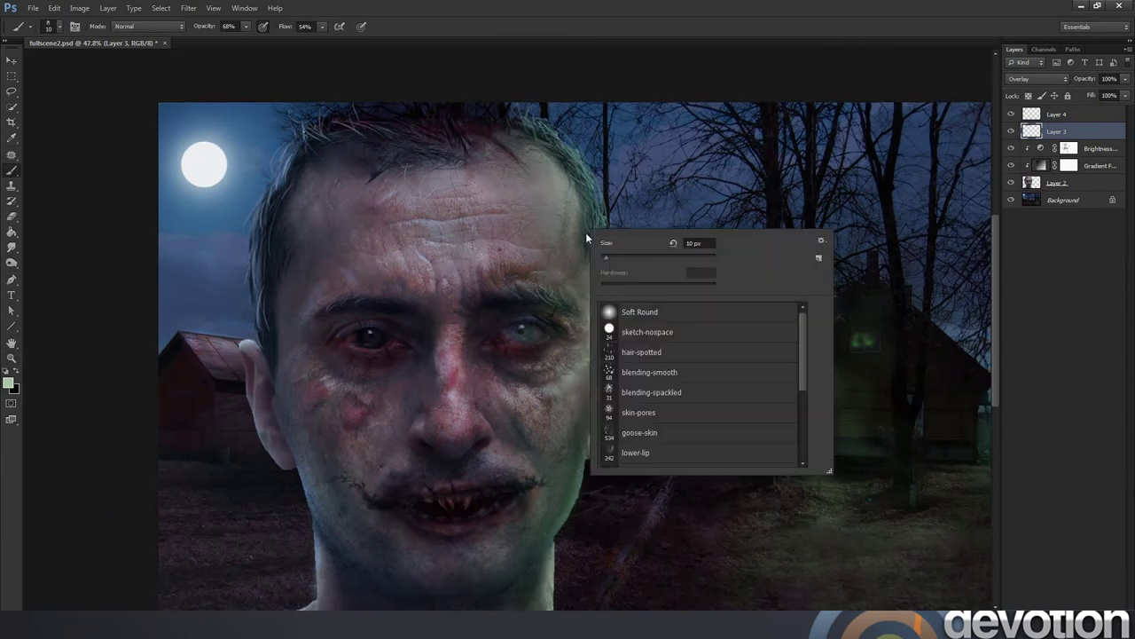
click(612, 258)
key(Return)
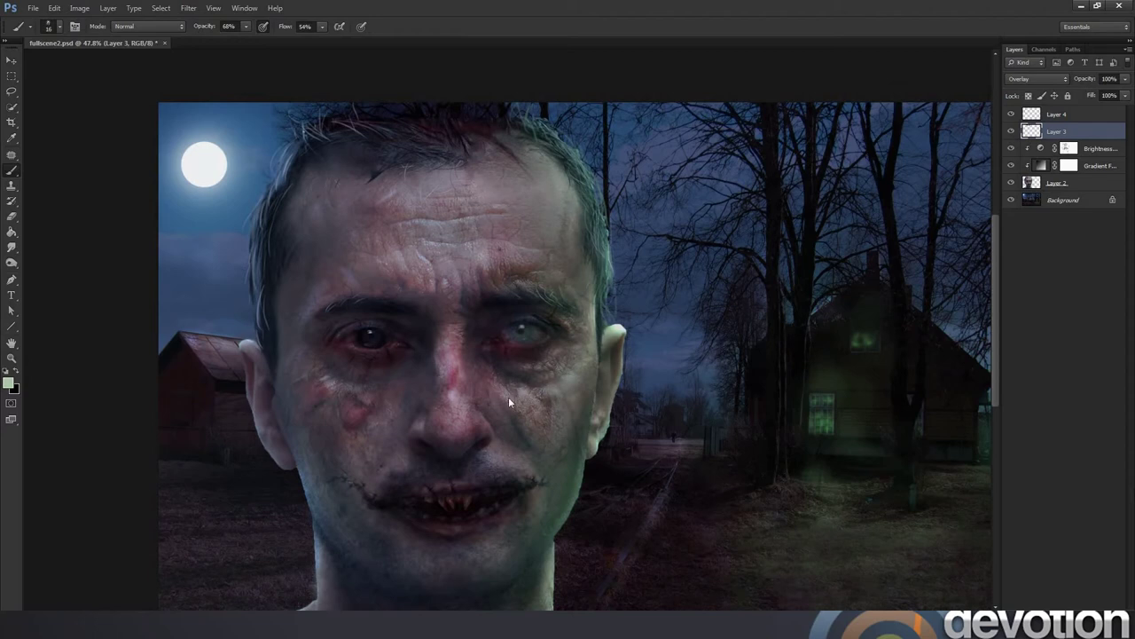
scroll(566, 383, down, 3)
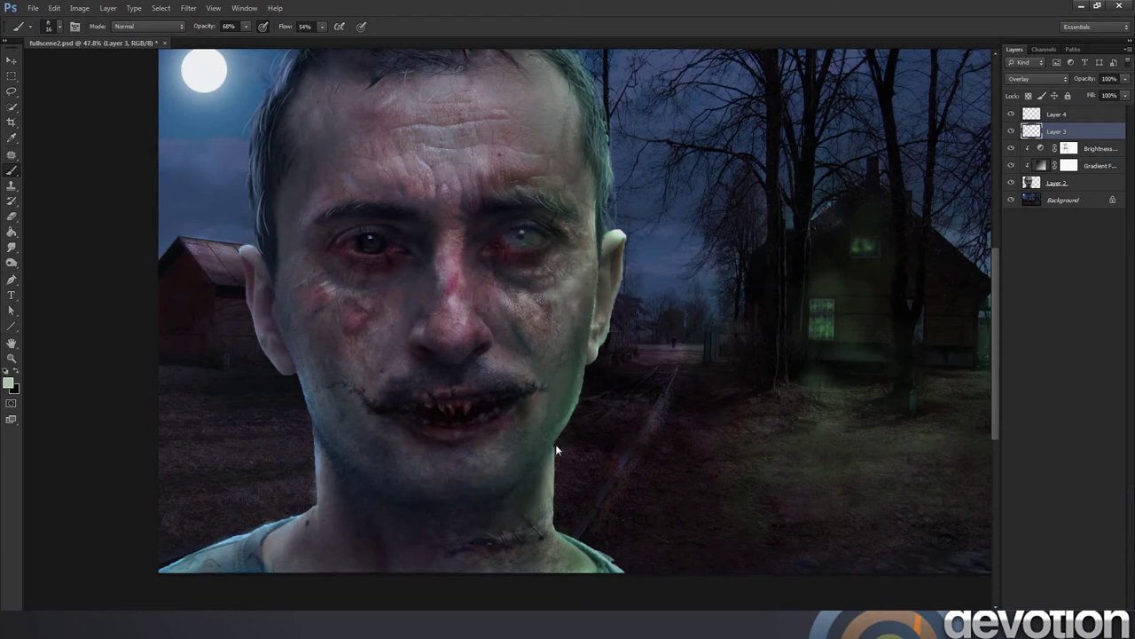
drag(555, 443, 549, 514)
Sample the moon-side ear and the blue sky beside the moon, and paint bluish rim light along the moon-side jaw and neck.
key(i)
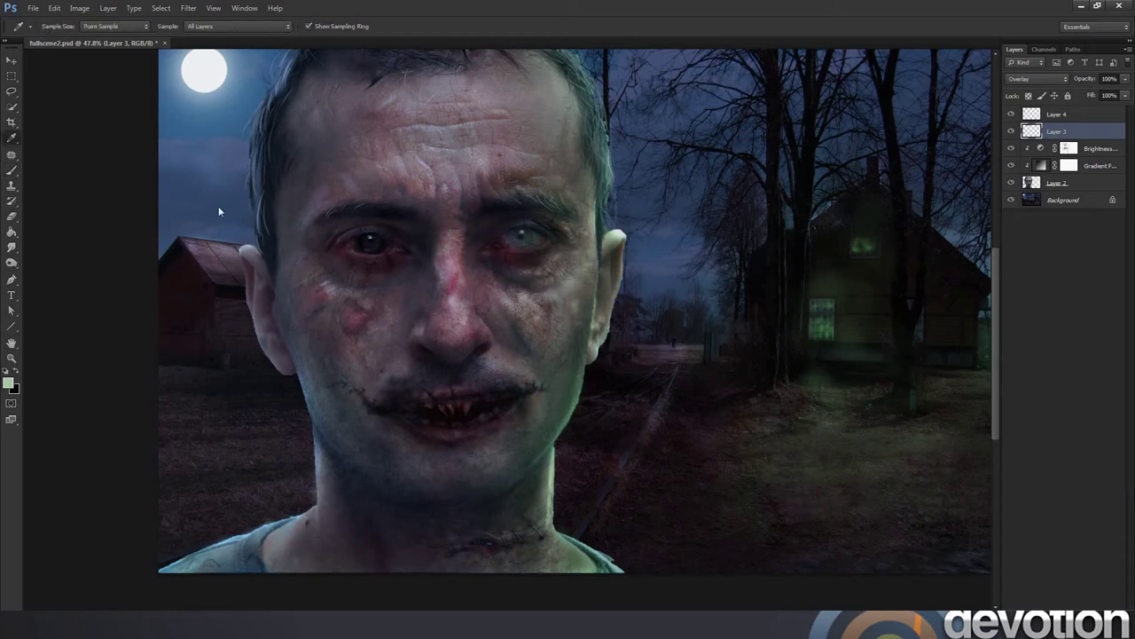
click(249, 245)
key(b)
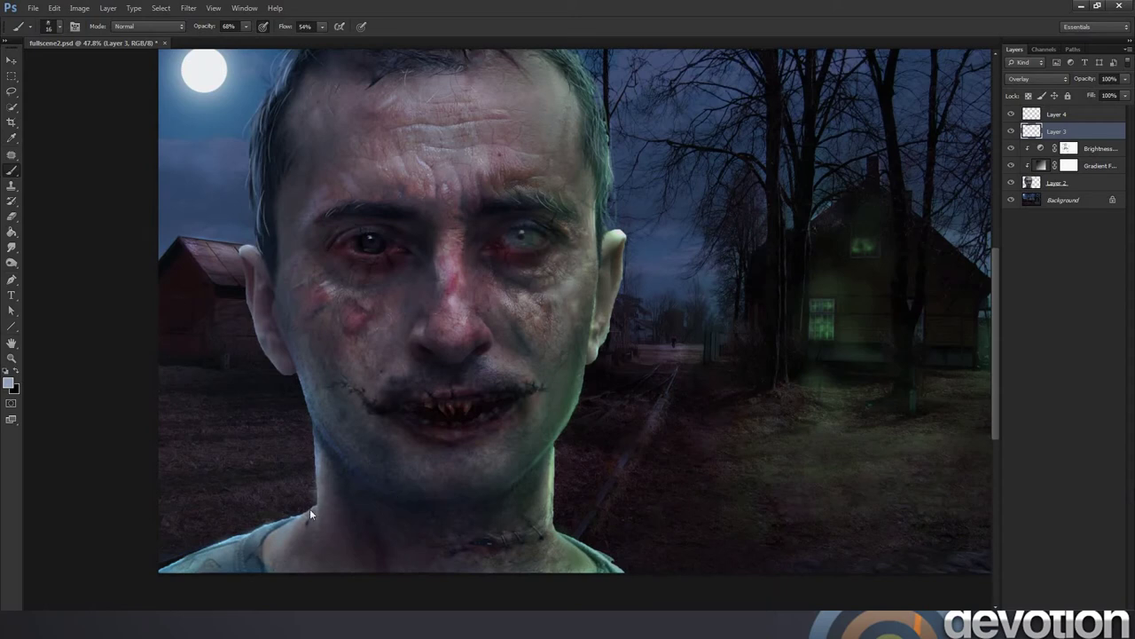
key(i)
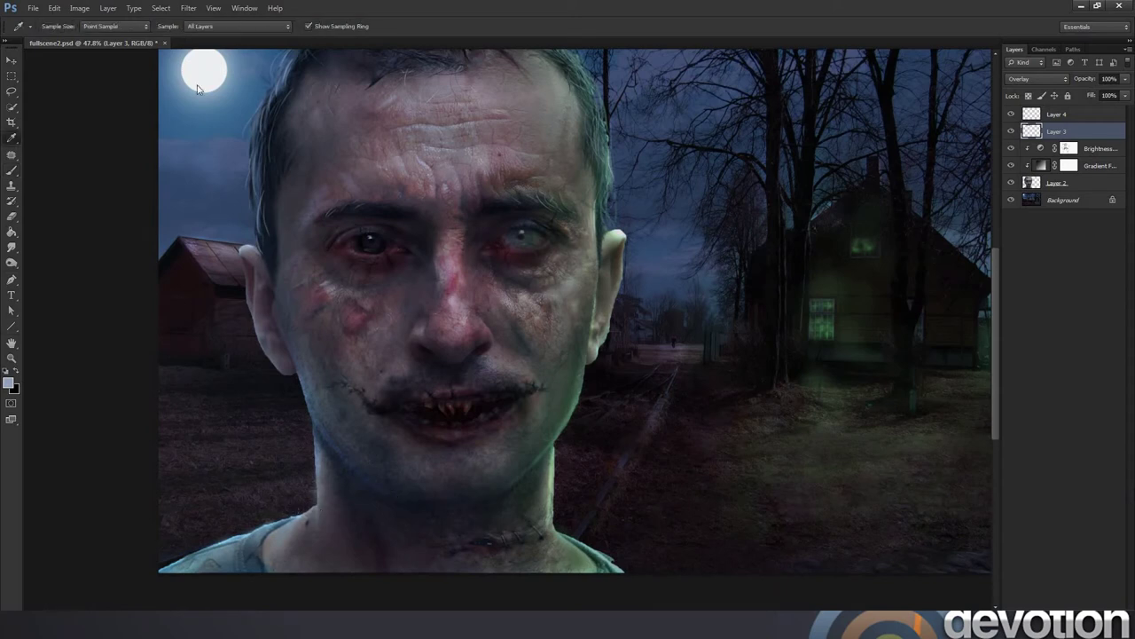
click(222, 94)
key(b)
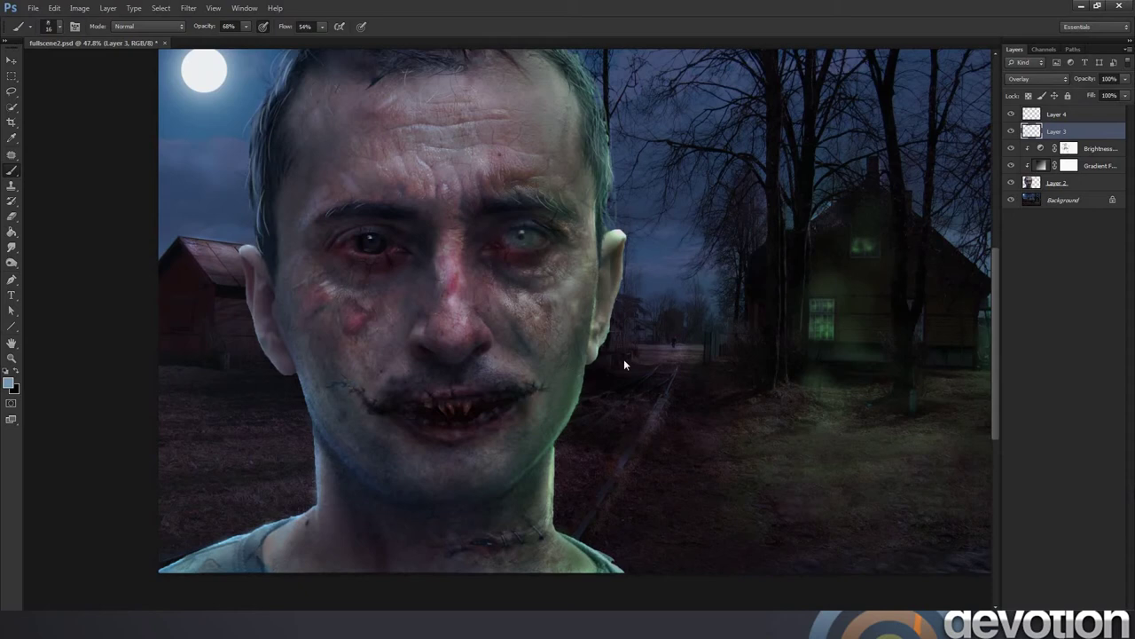
Sample the green tone at the jaw edge and paint fine strokes on the green-lit side of the face with the brush at 6 px.
key(i)
drag(582, 401, 577, 411)
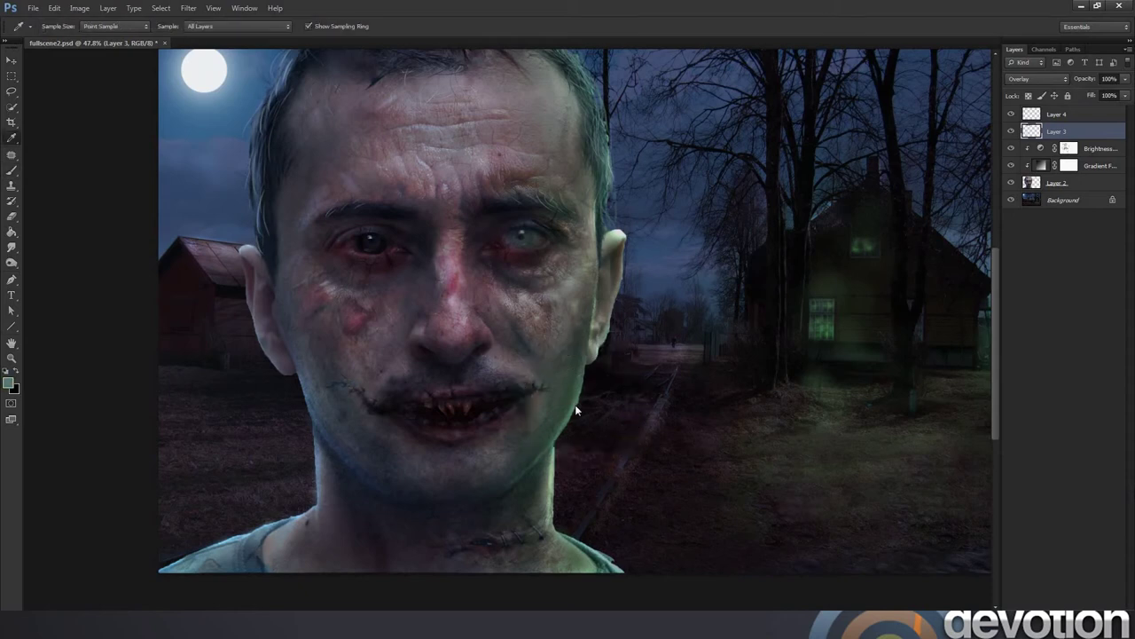
key(b)
right_click(634, 286)
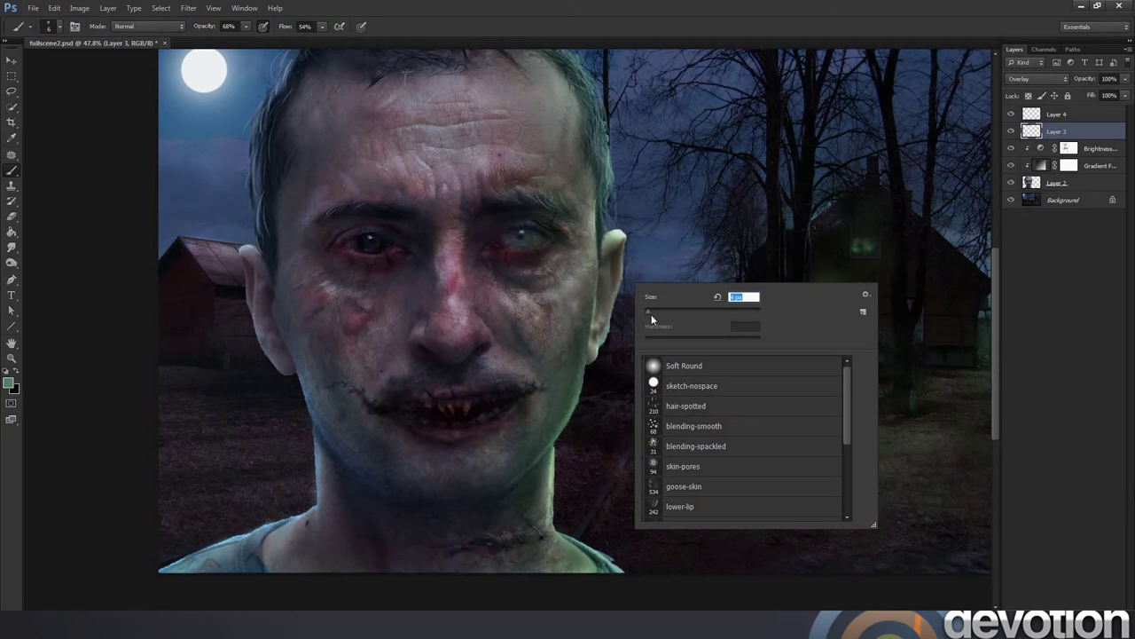
key(Return)
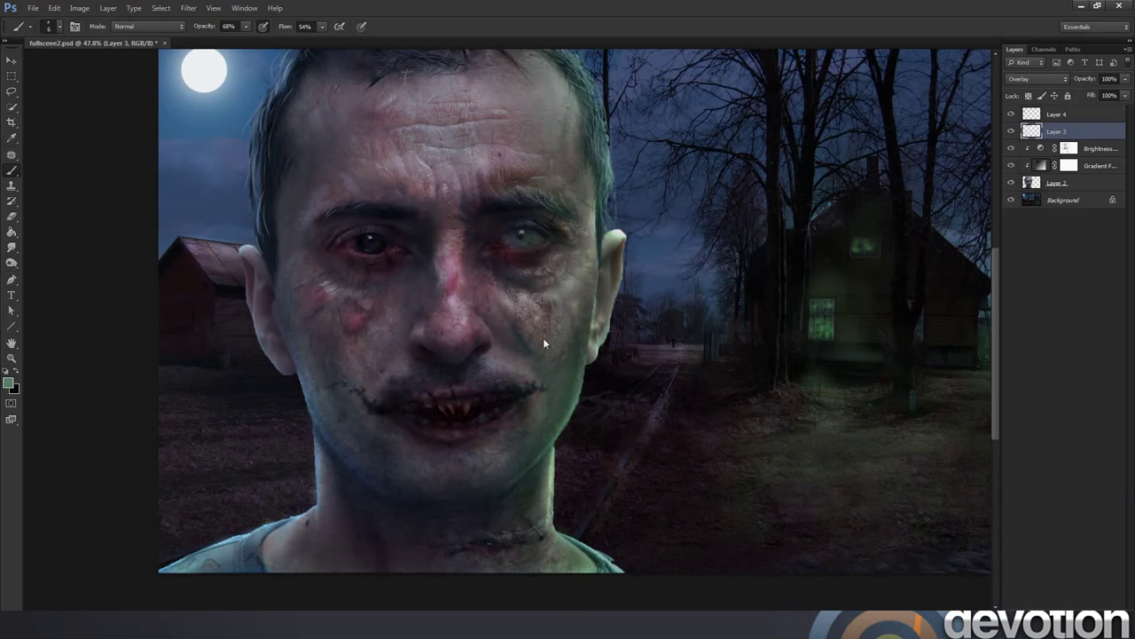
Sample the pale green at the top of the green-lit ear and paint highlights on that side of the nose at 6 px and 11 px.
key(i)
click(619, 235)
click(620, 235)
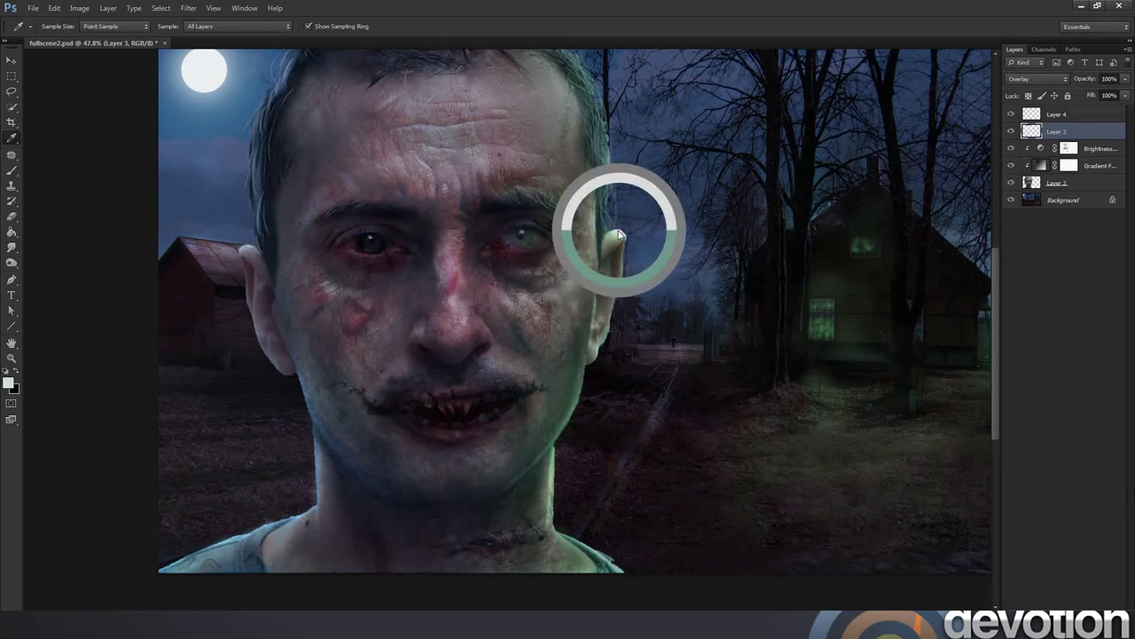
key(b)
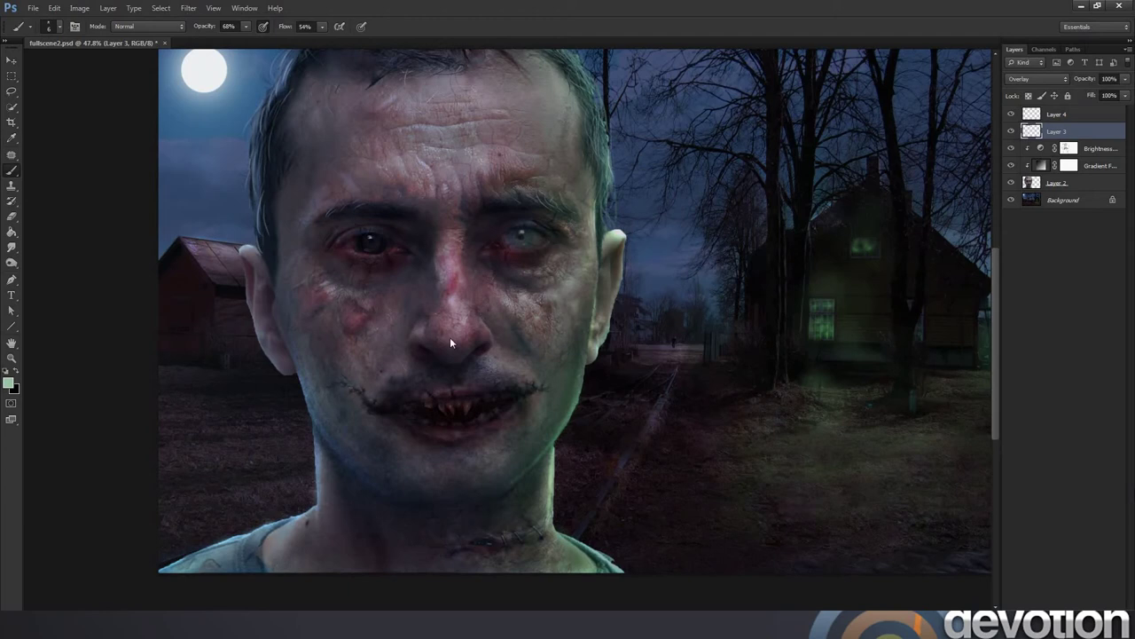
key(z)
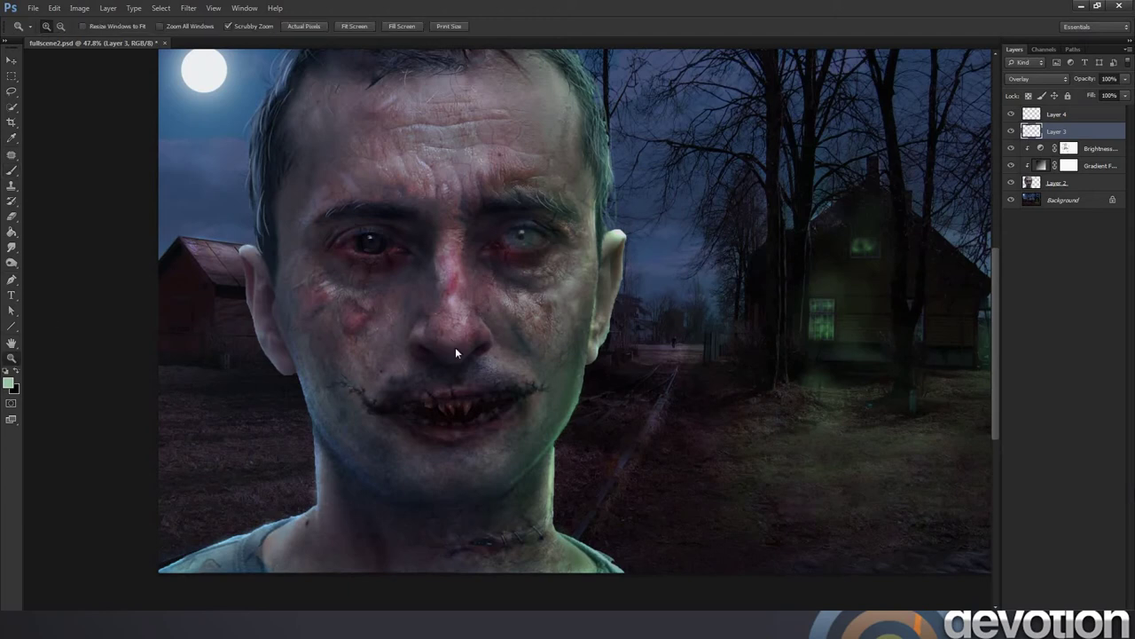
drag(455, 347, 576, 284)
key(b)
right_click(578, 277)
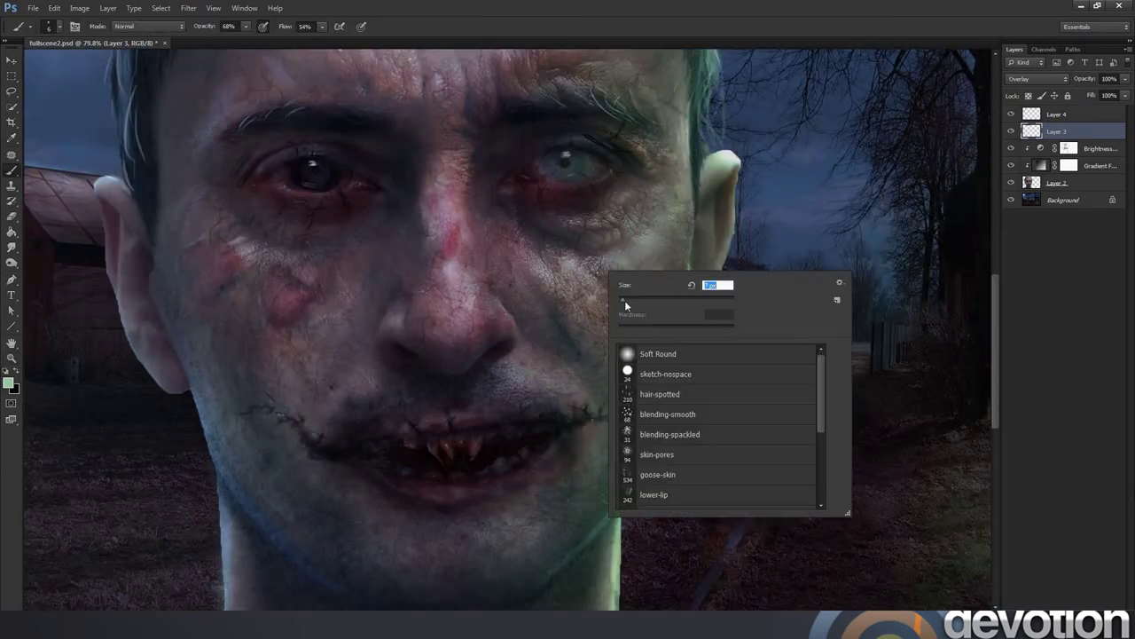
click(494, 302)
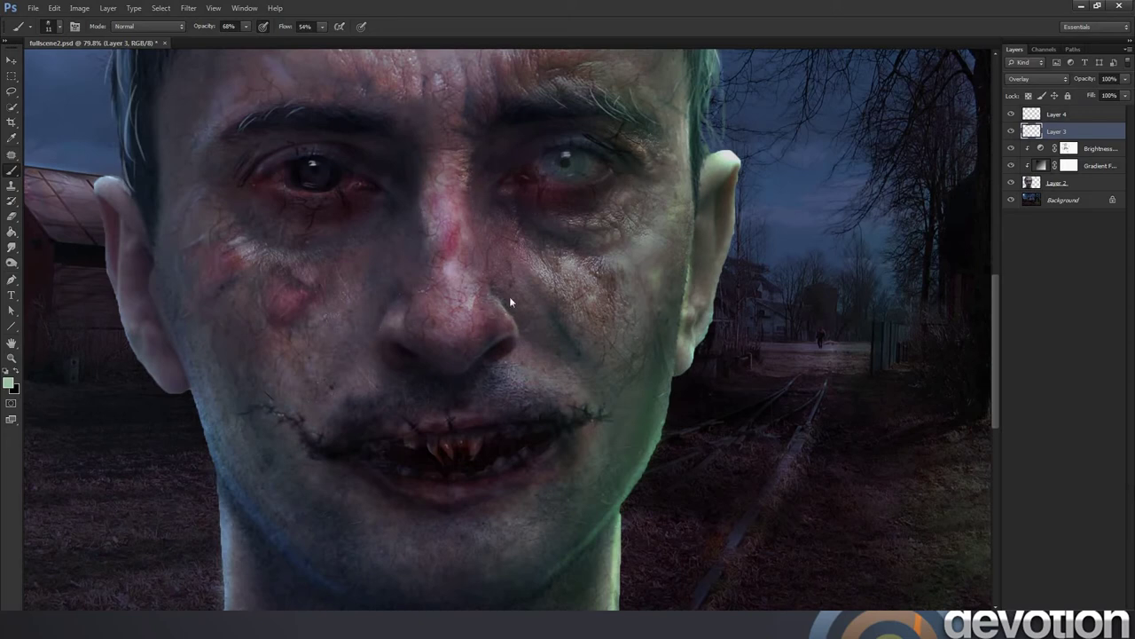
Switch to Layer 4 and paint pale green highlights on the edge of the green-lit nostril with the brush at 11 px.
key(z)
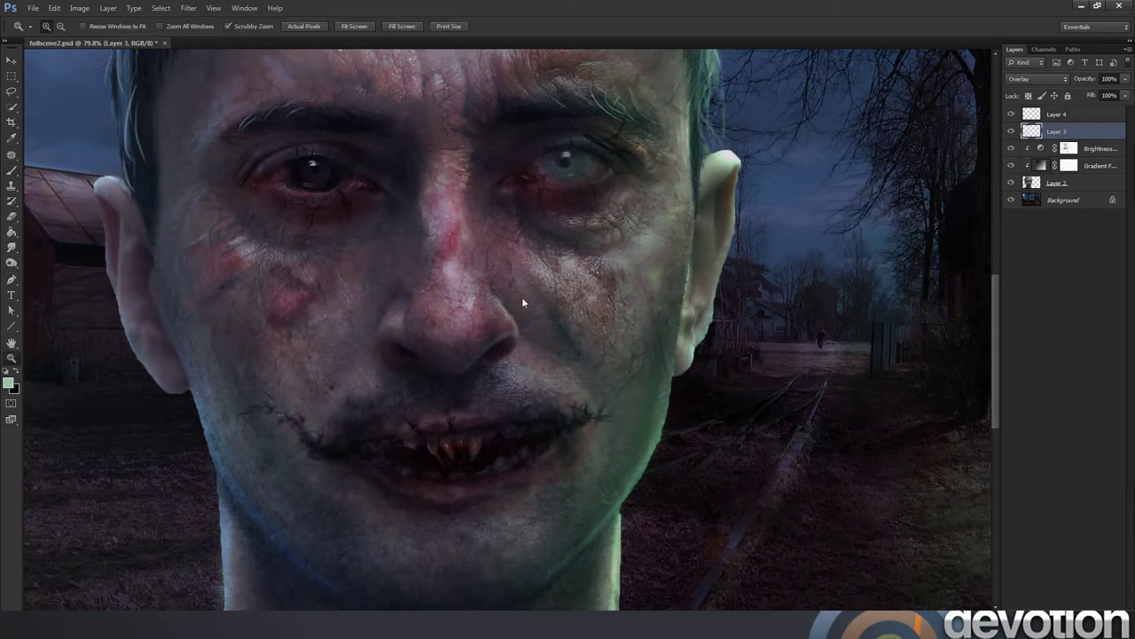
alt+click(550, 296)
mouse_move(383, 346)
mouse_down()
mouse_move(388, 358)
mouse_move(386, 344)
mouse_up()
key(b)
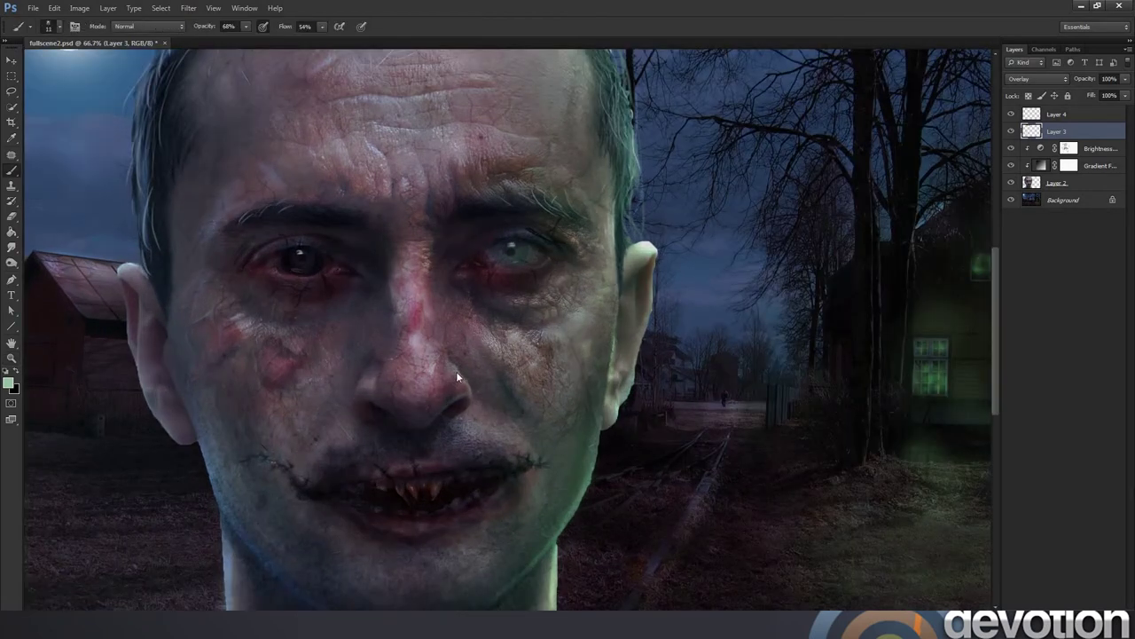
click(1060, 115)
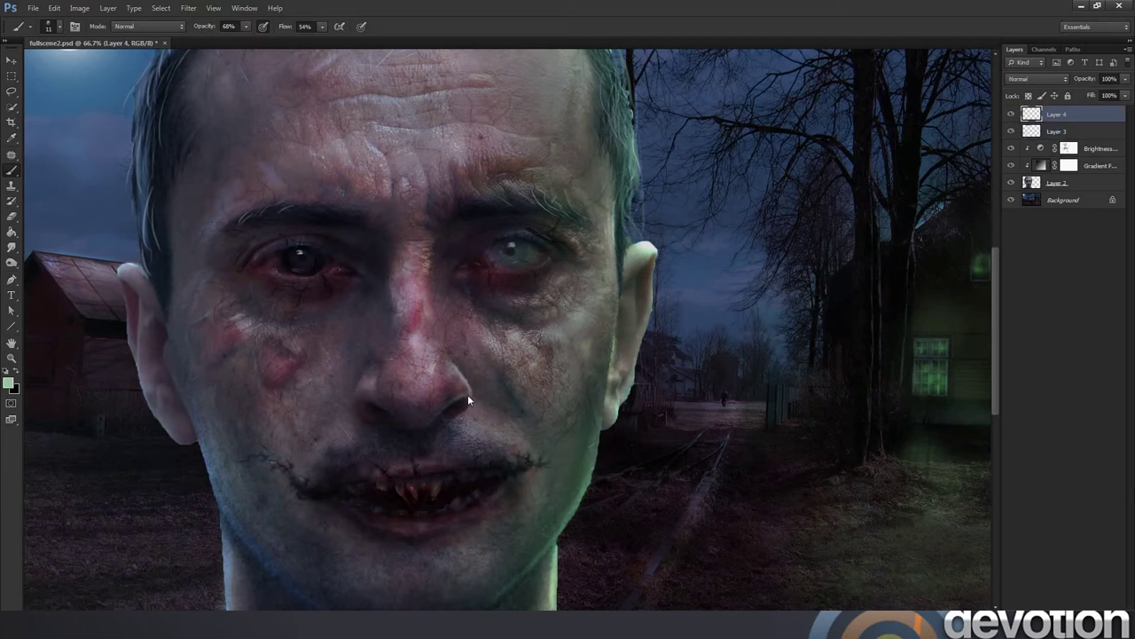
Sample the blue glow in the sky below the moon and paint blue highlights on the moon-side edge of the nose.
key(i)
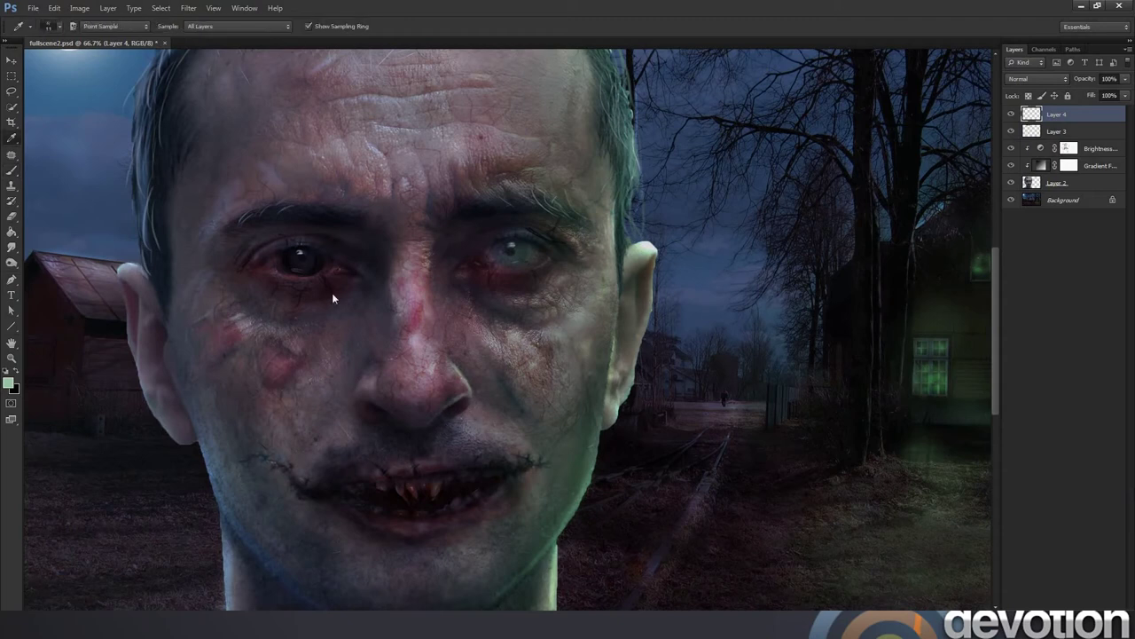
click(63, 77)
key(b)
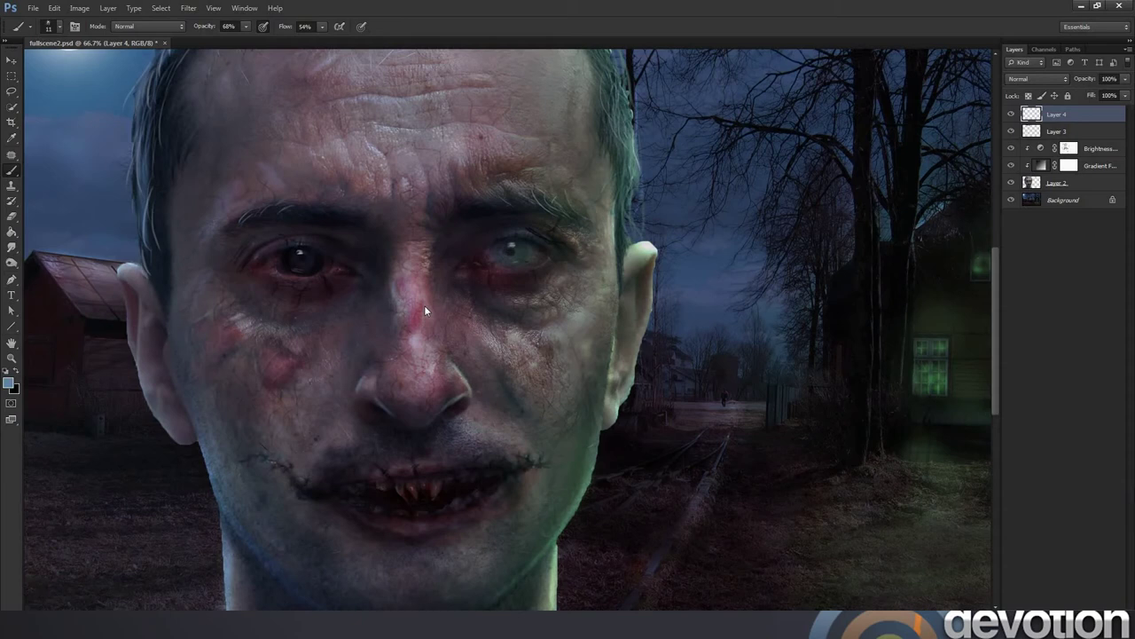
Sample the lighter blue glow below the moon and paint pale blue highlights on the moon-lit side of the face at 11 px.
key(i)
click(75, 54)
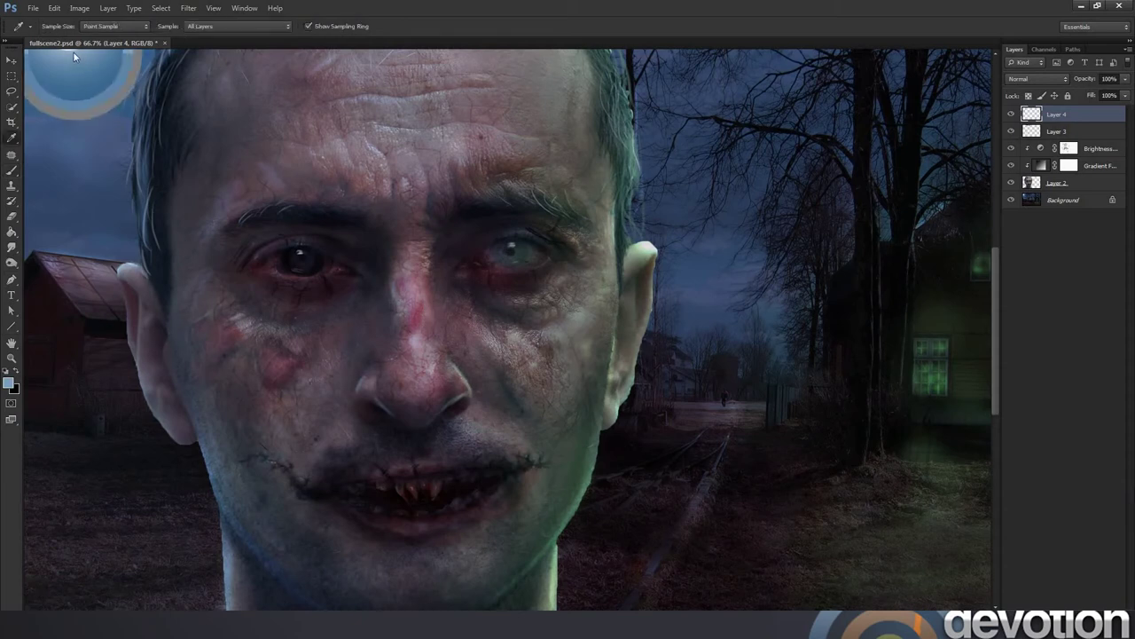
key(b)
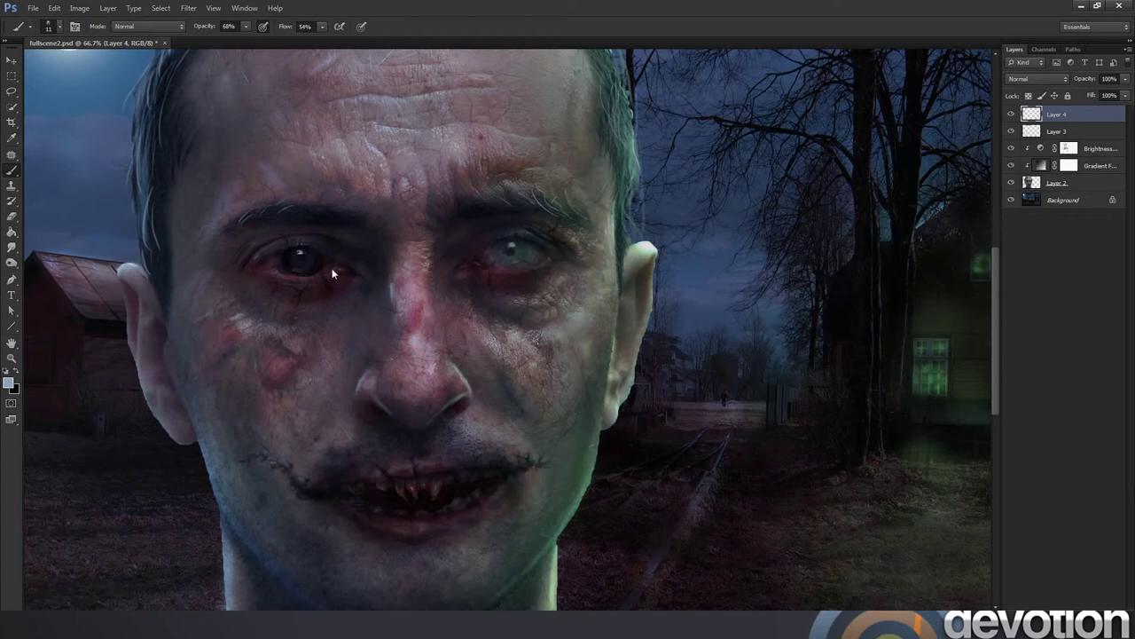
click(11, 358)
drag(462, 361, 422, 344)
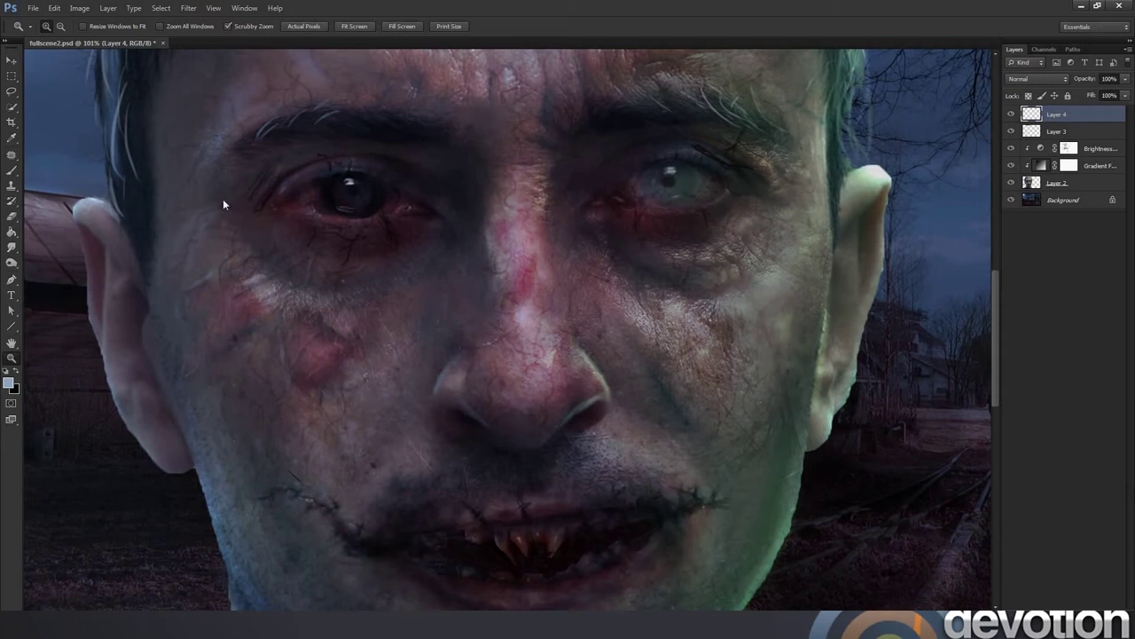
key(b)
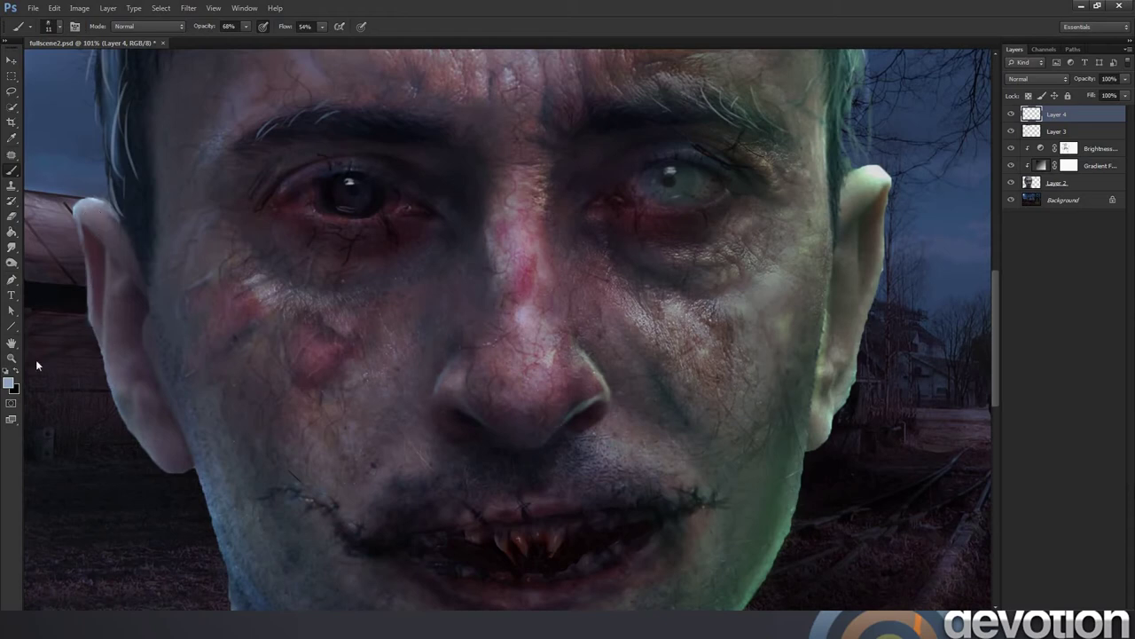
key(z)
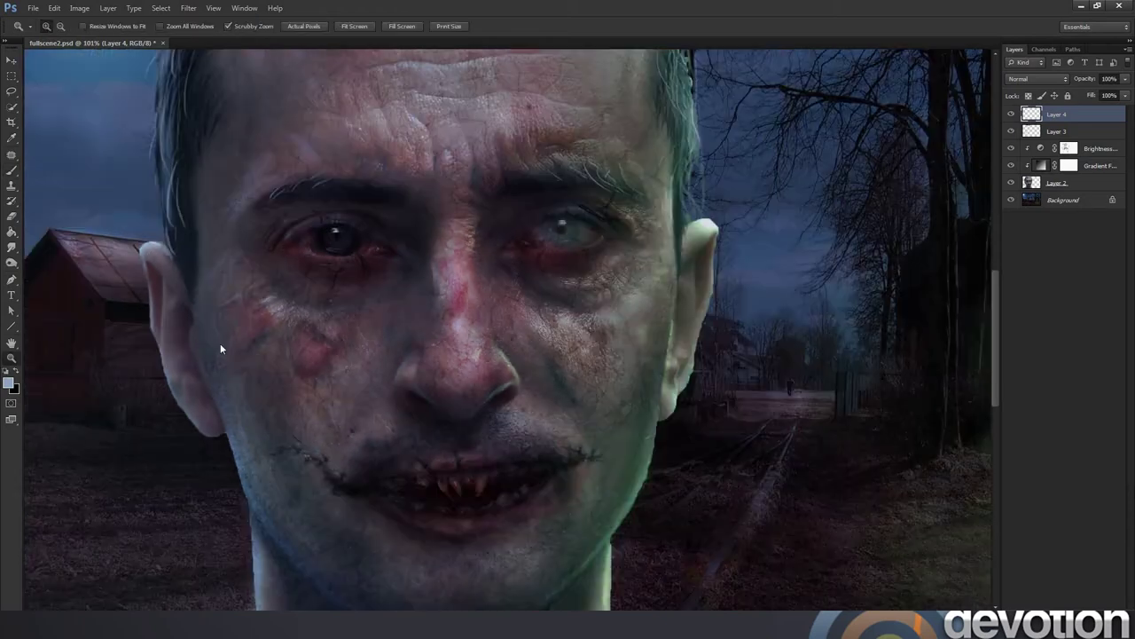
drag(220, 343, 184, 350)
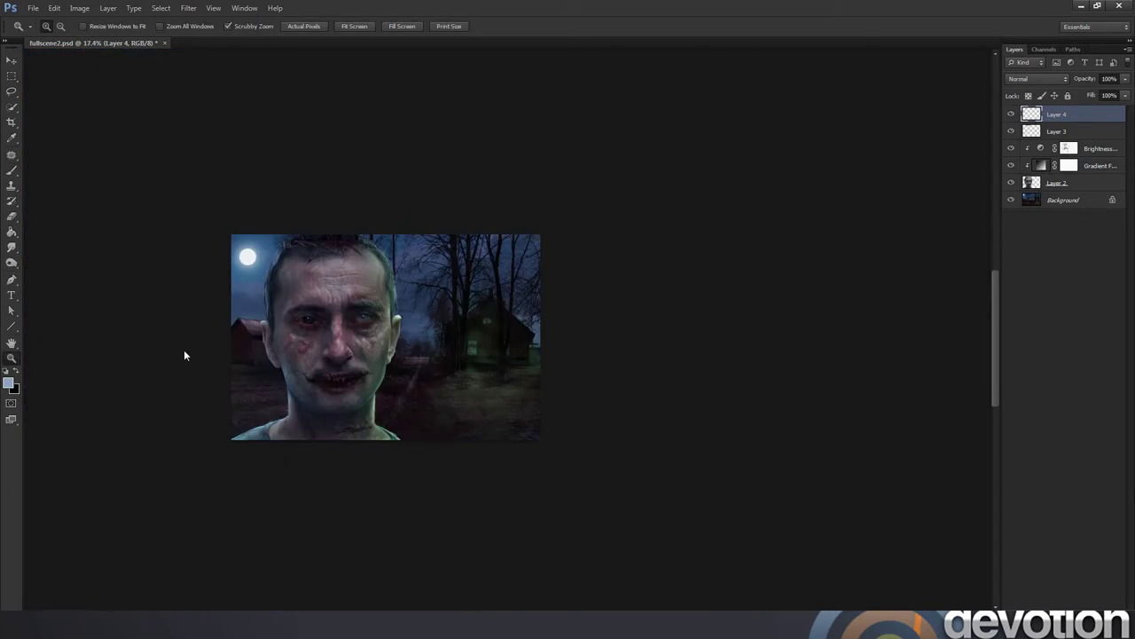
drag(501, 332, 469, 375)
drag(537, 381, 417, 396)
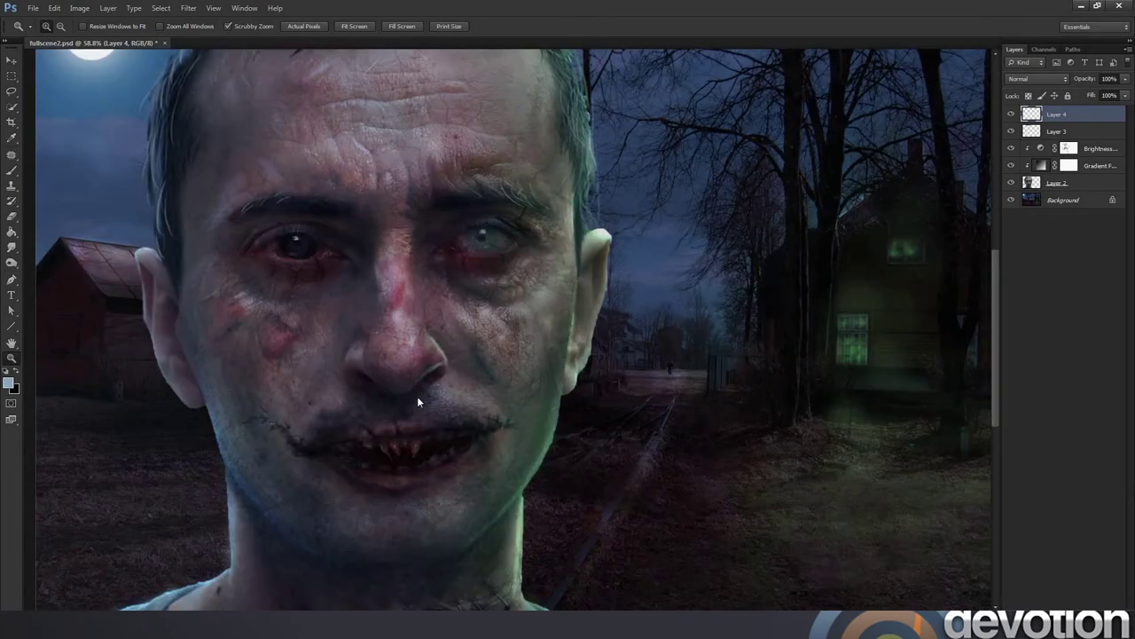
key(b)
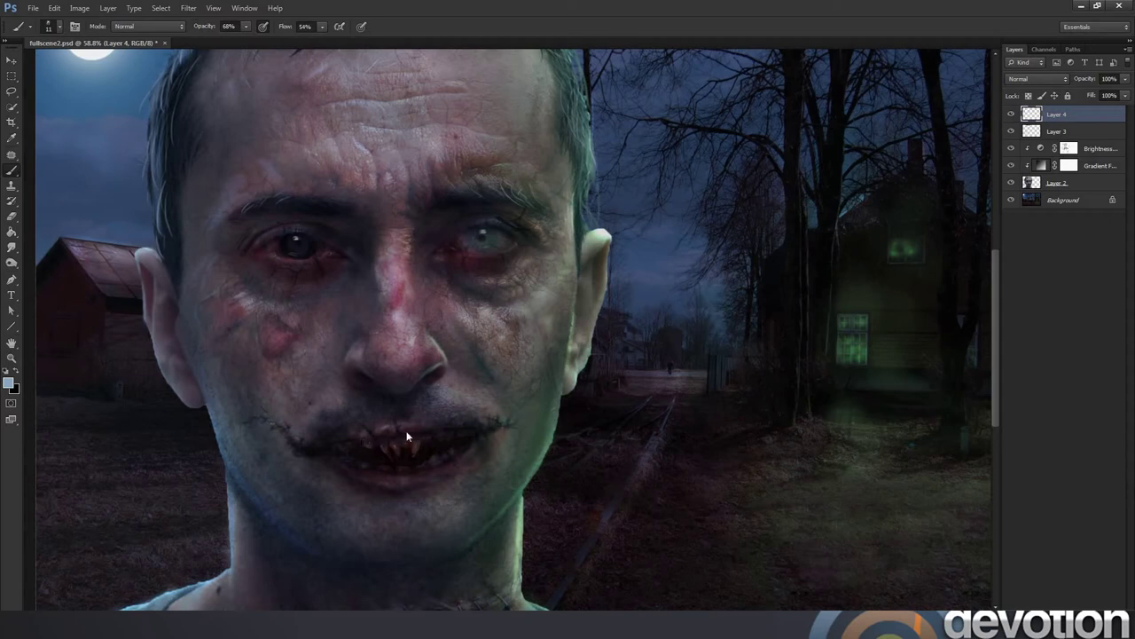
Sample the green at the jaw edge and paint a green glow over the clouded eye on Layer 4 at 29% brush opacity.
key(i)
click(546, 447)
key(b)
key(ctrl+z)
key(alt+bracketleft)
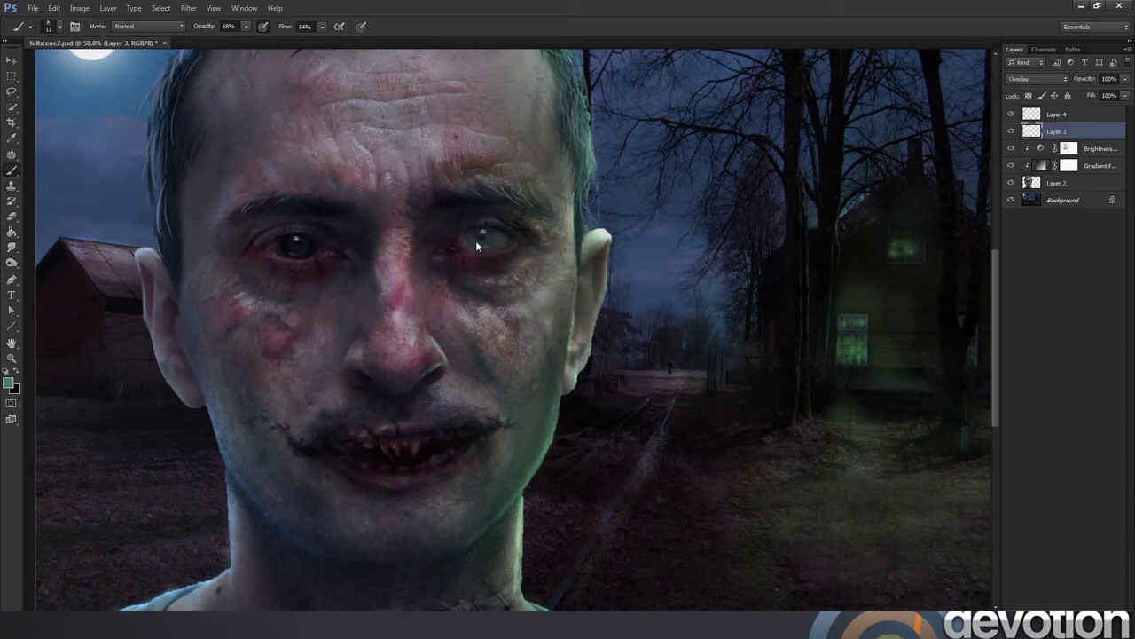
click(1058, 116)
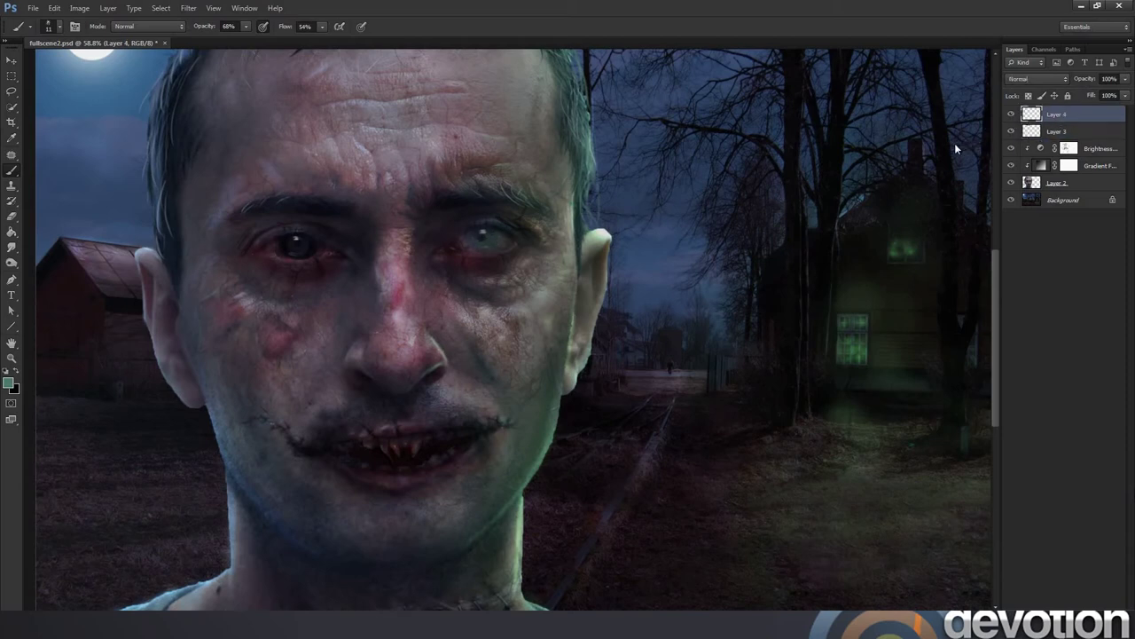
click(246, 27)
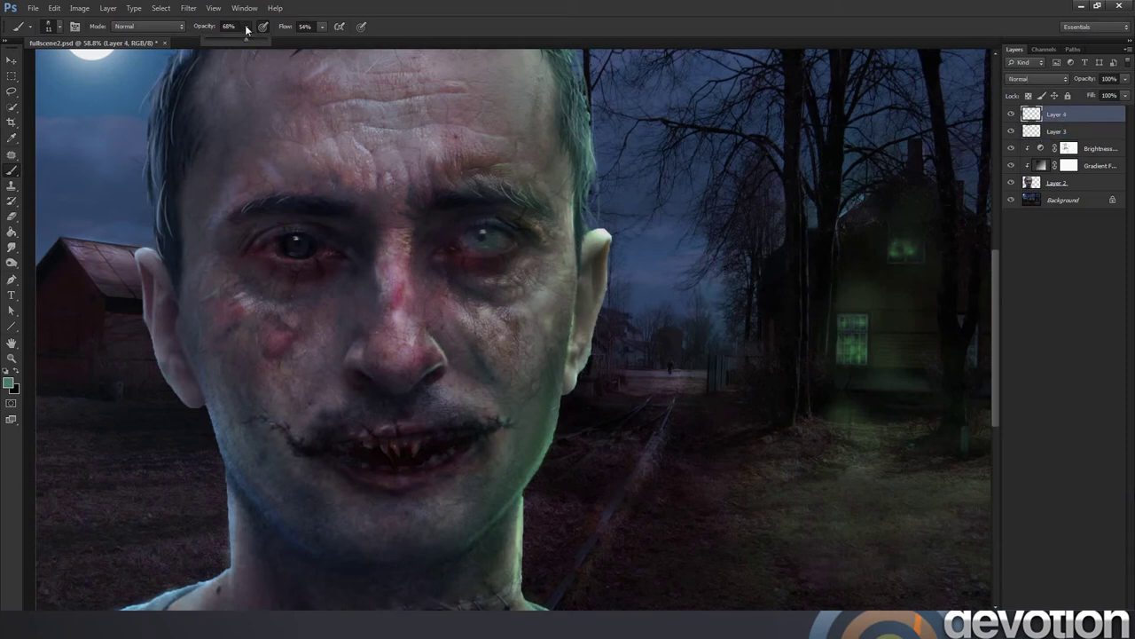
drag(246, 39, 224, 41)
drag(477, 231, 491, 234)
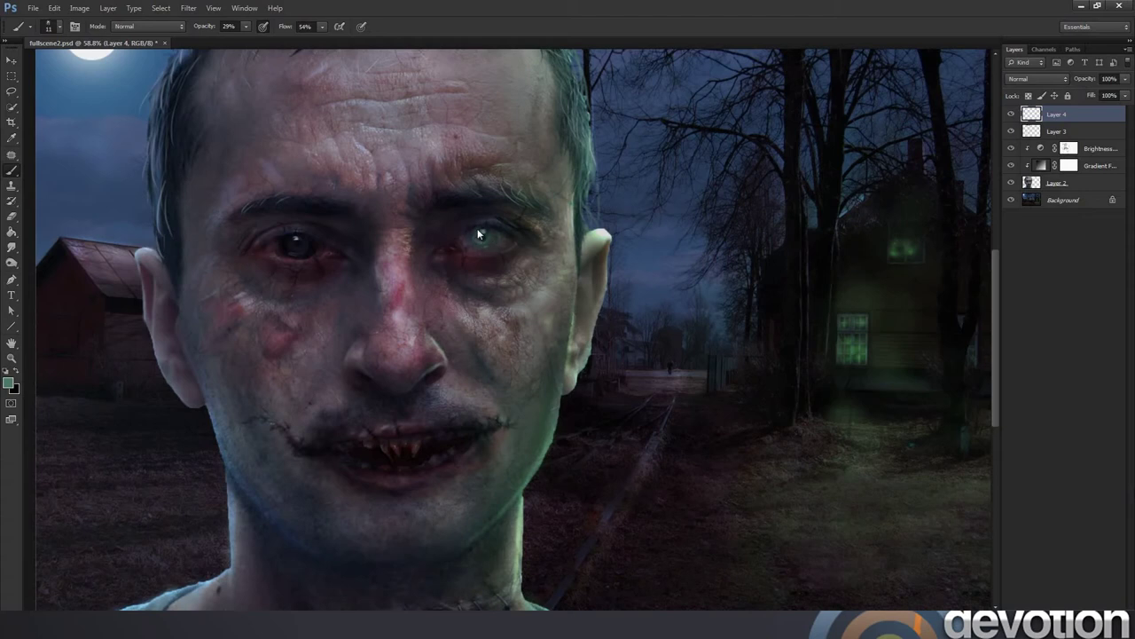
Target the Brightness/Contrast layer's mask with the Eraser and set the foreground color to black.
click(11, 358)
key(ctrl+0)
click(429, 332)
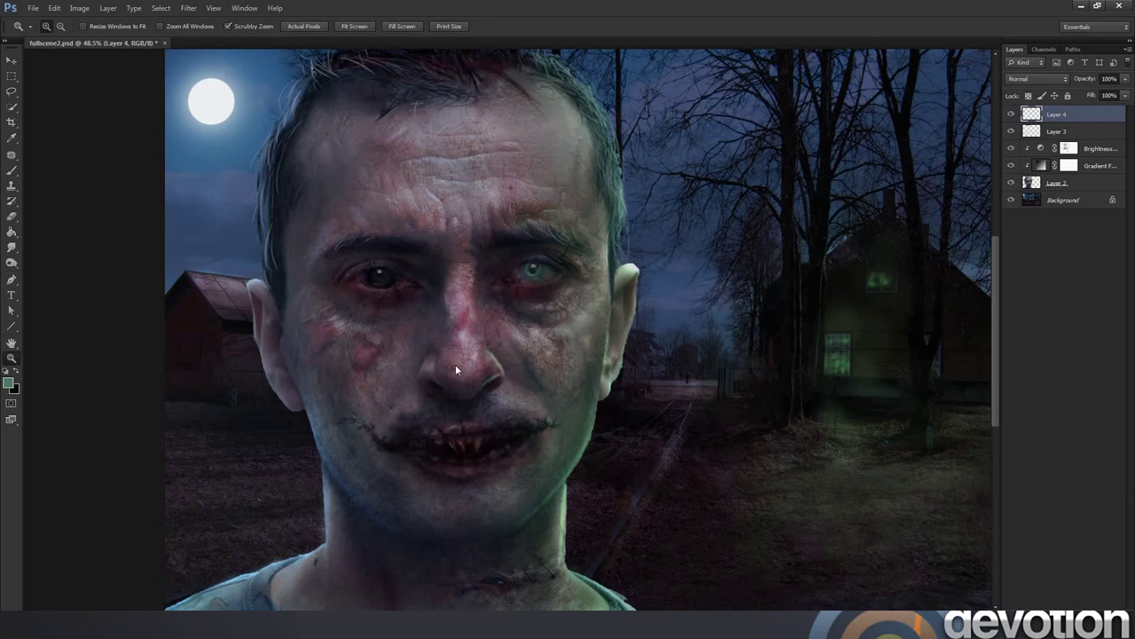
alt+click(465, 364)
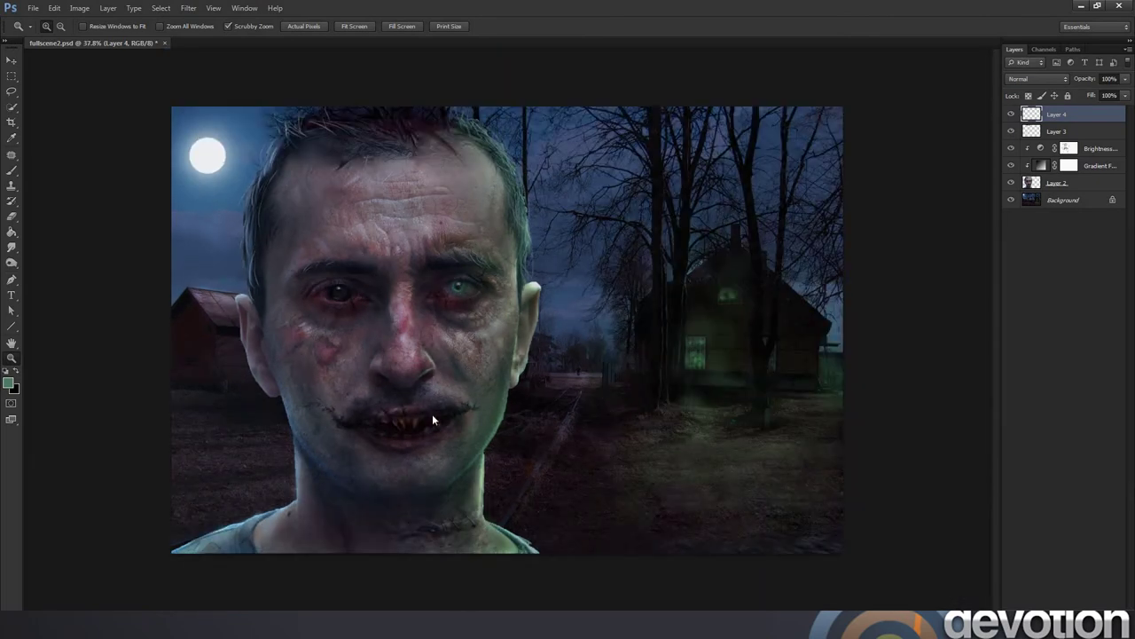
drag(420, 413, 448, 411)
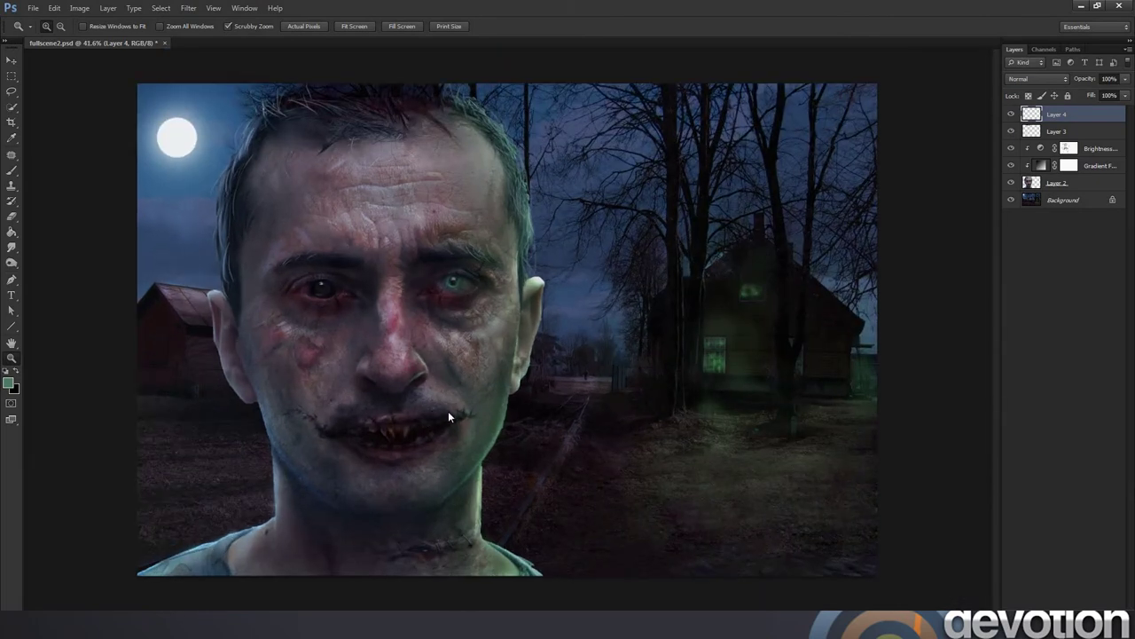
click(1087, 151)
key(d)
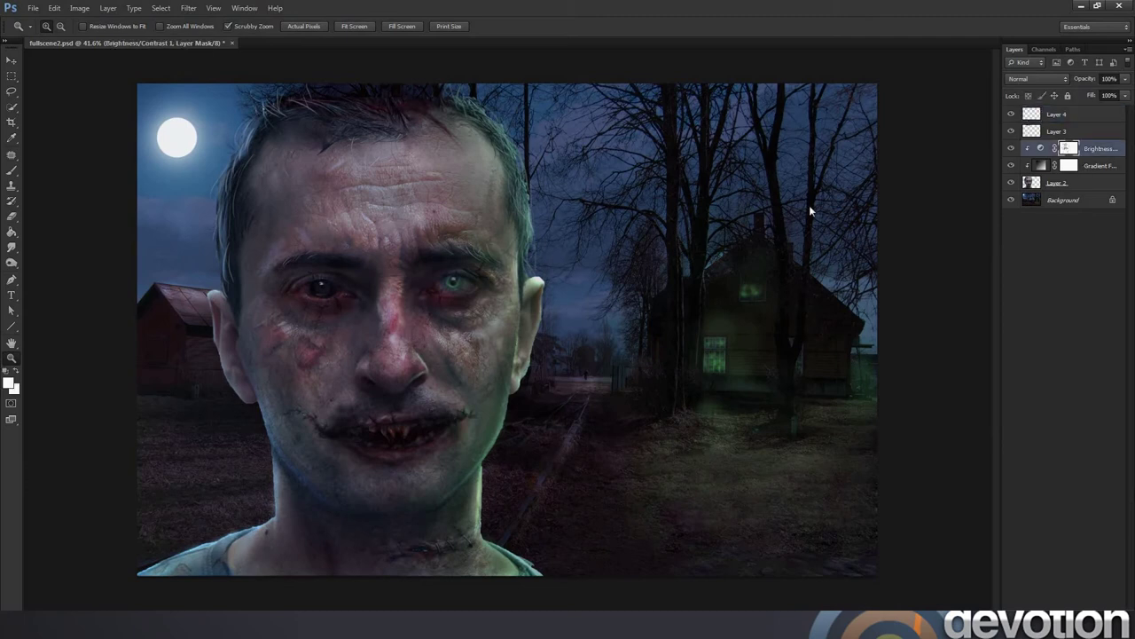
click(13, 218)
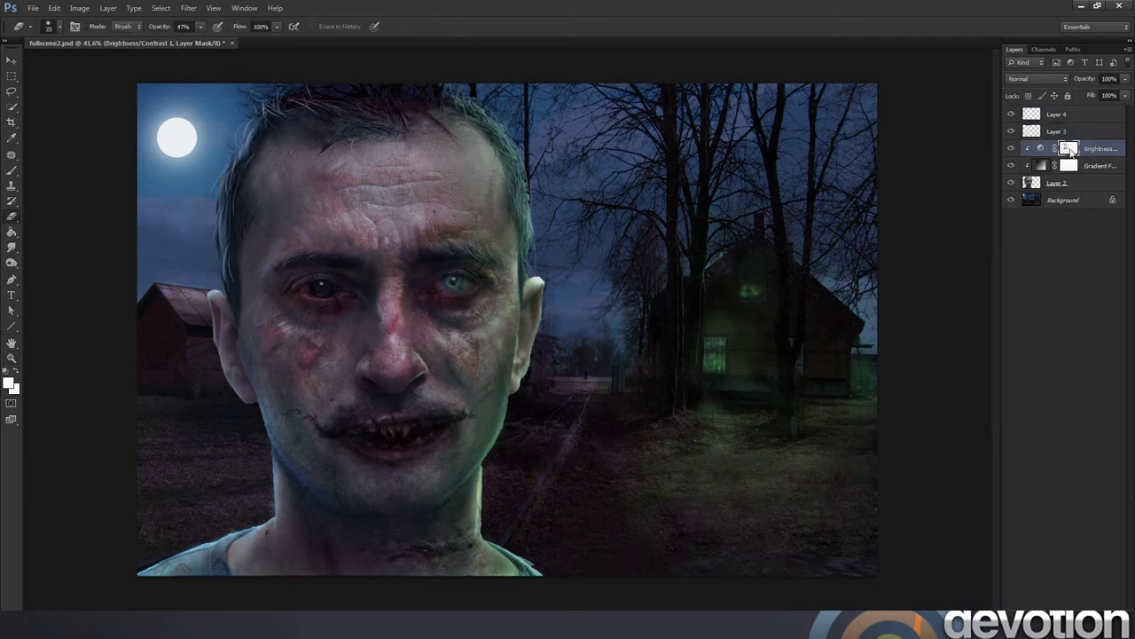
click(9, 383)
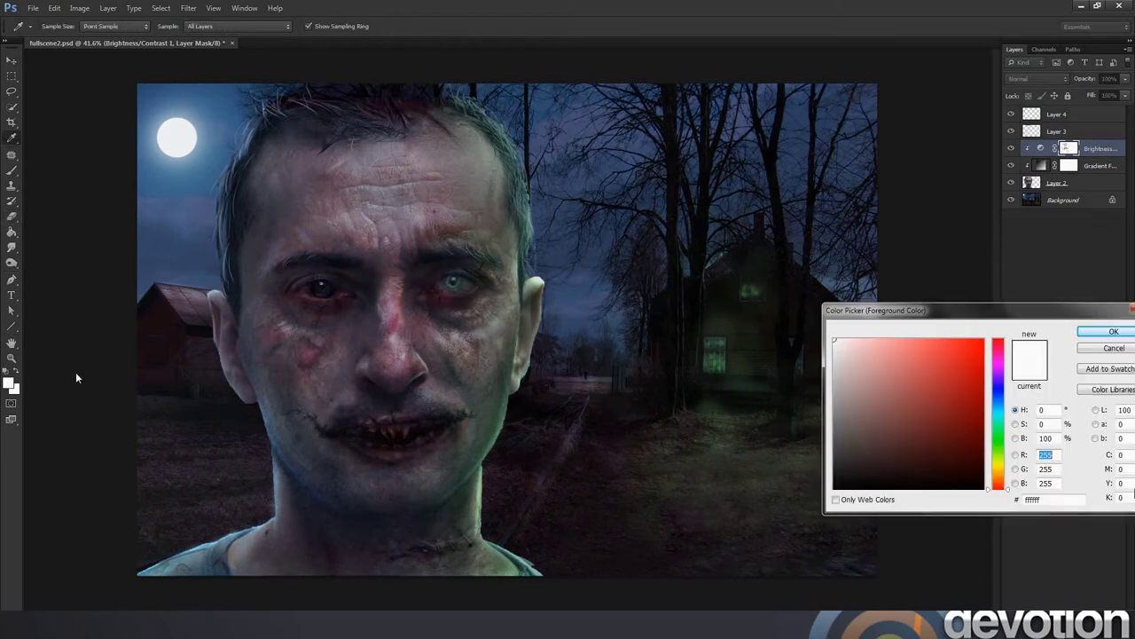
drag(879, 414, 834, 488)
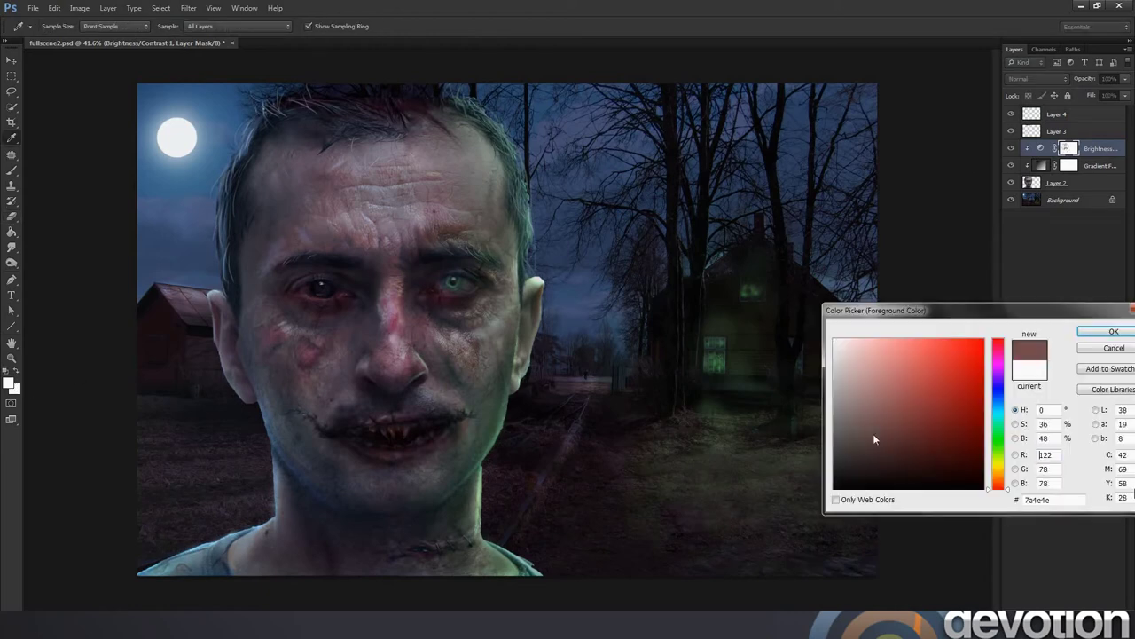
click(1115, 332)
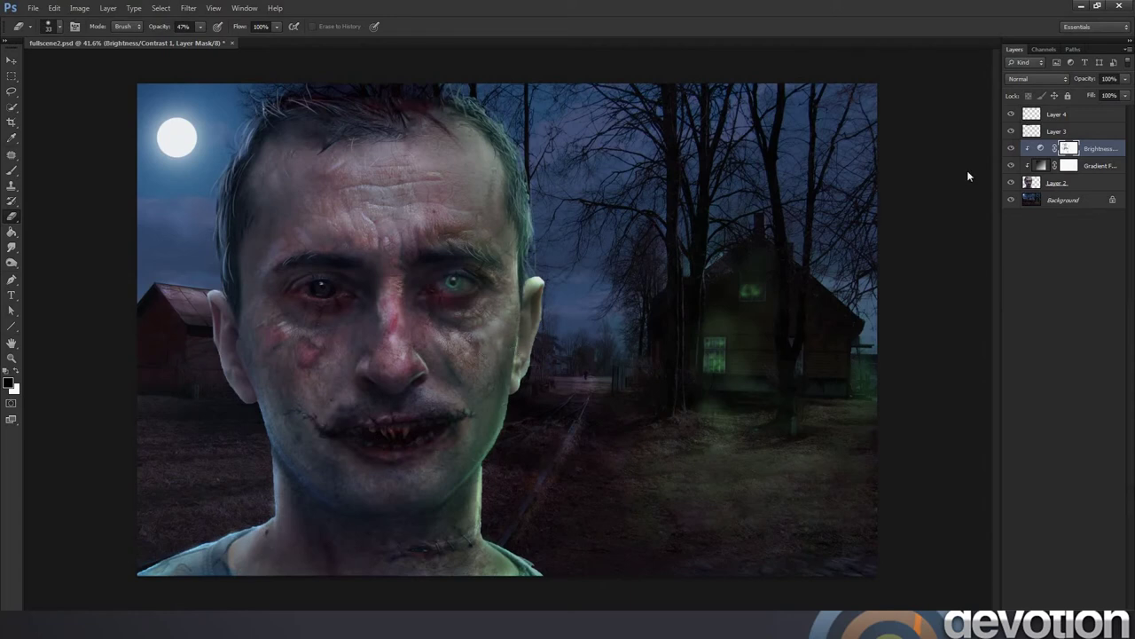
Return to Layer 4, sample a teal-green at the green-lit edge of the head and paint over that ear at 29% opacity.
click(1047, 118)
alt+click(518, 265)
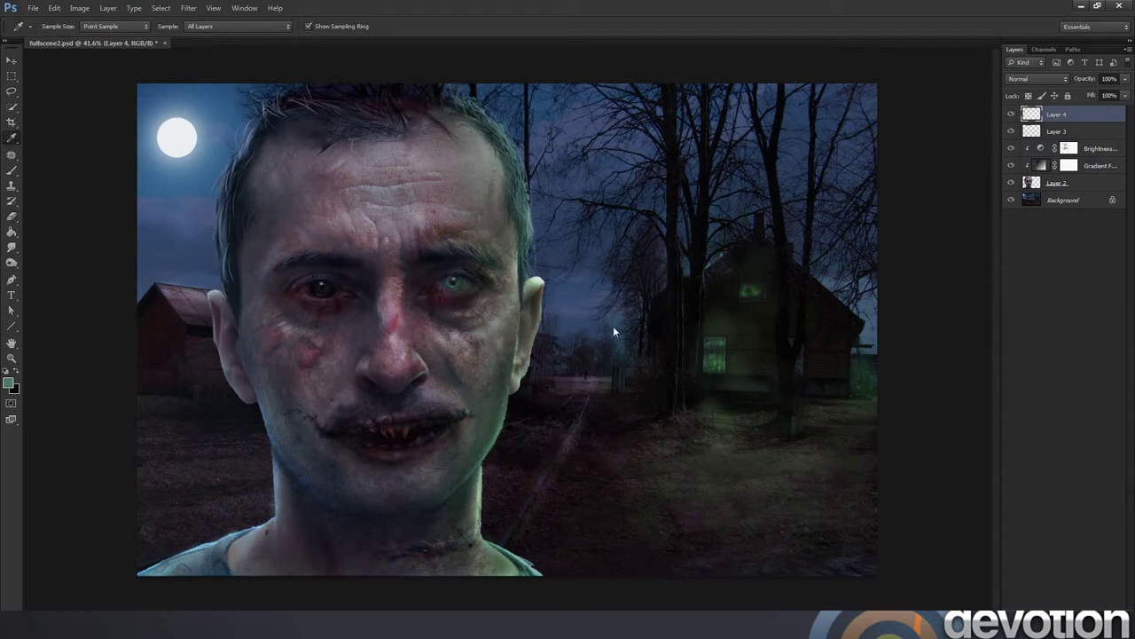
drag(503, 419, 502, 417)
key(b)
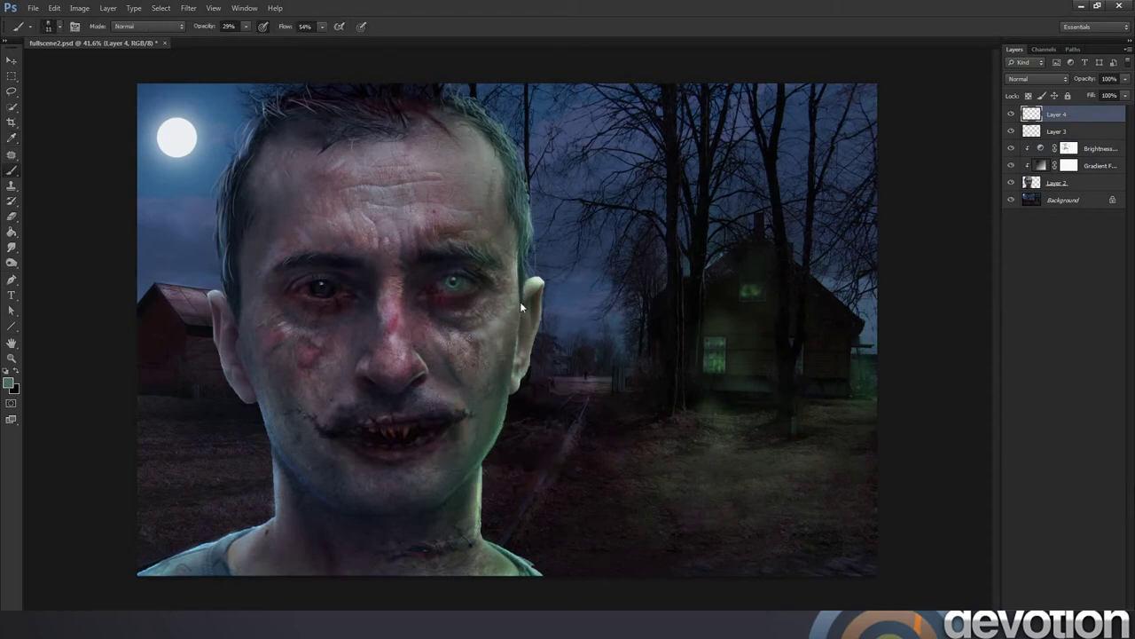
click(540, 310)
Choose the Soft Round brush at 52 px for soft light on Layer 3 and sample the blue glow beneath the moon.
right_click(498, 257)
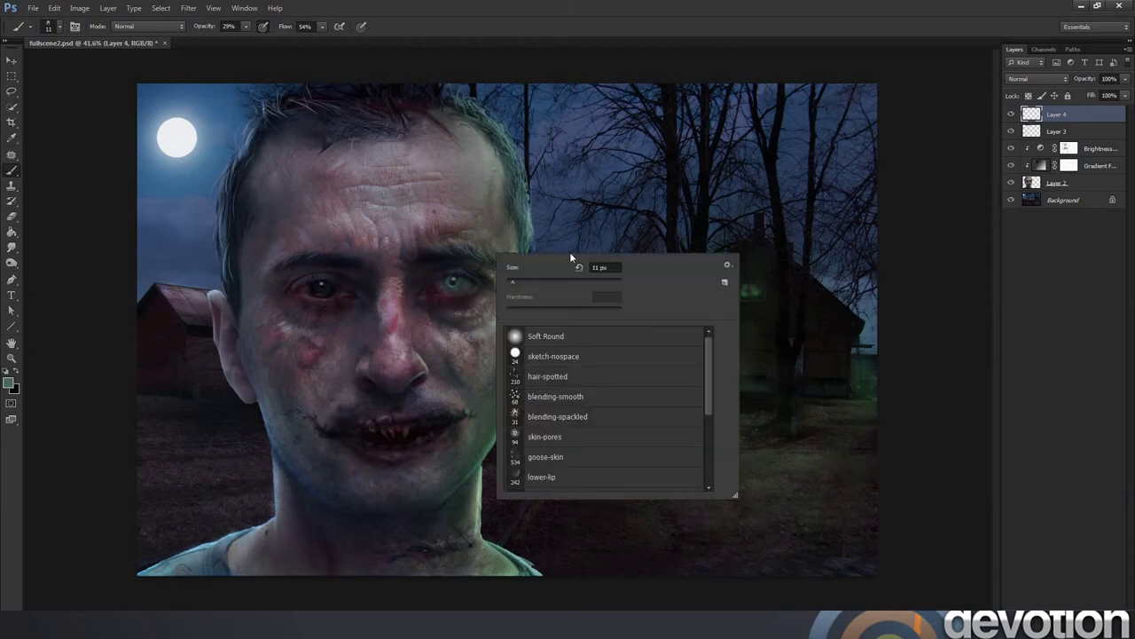
click(549, 339)
click(1060, 132)
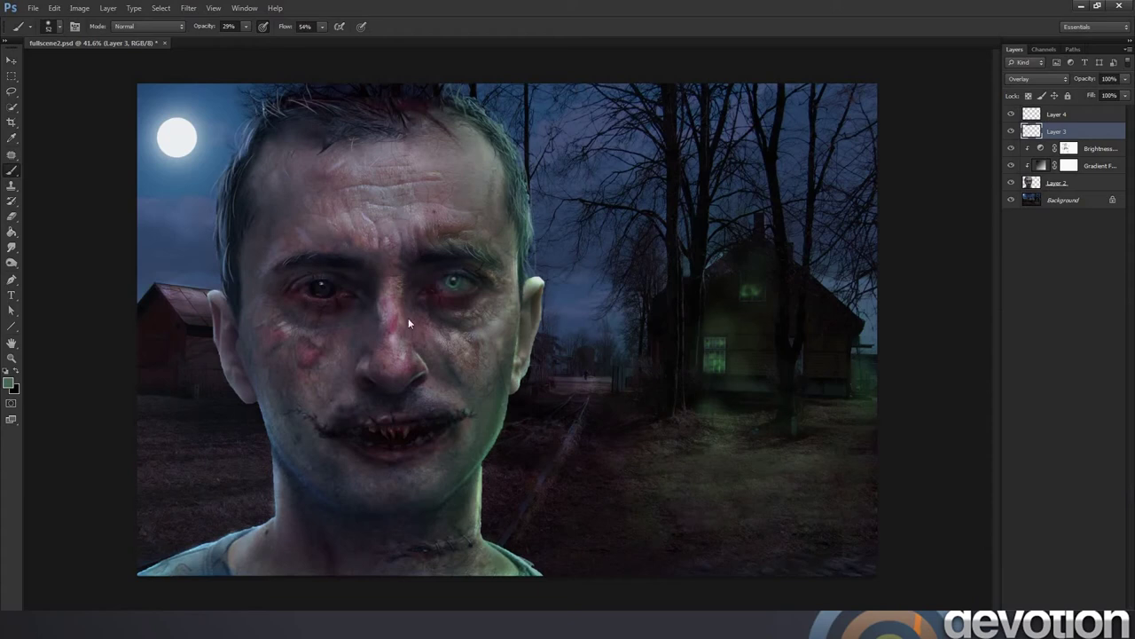
alt+click(183, 164)
click(12, 358)
mouse_move(399, 357)
mouse_down()
mouse_move(341, 356)
mouse_move(378, 357)
mouse_up()
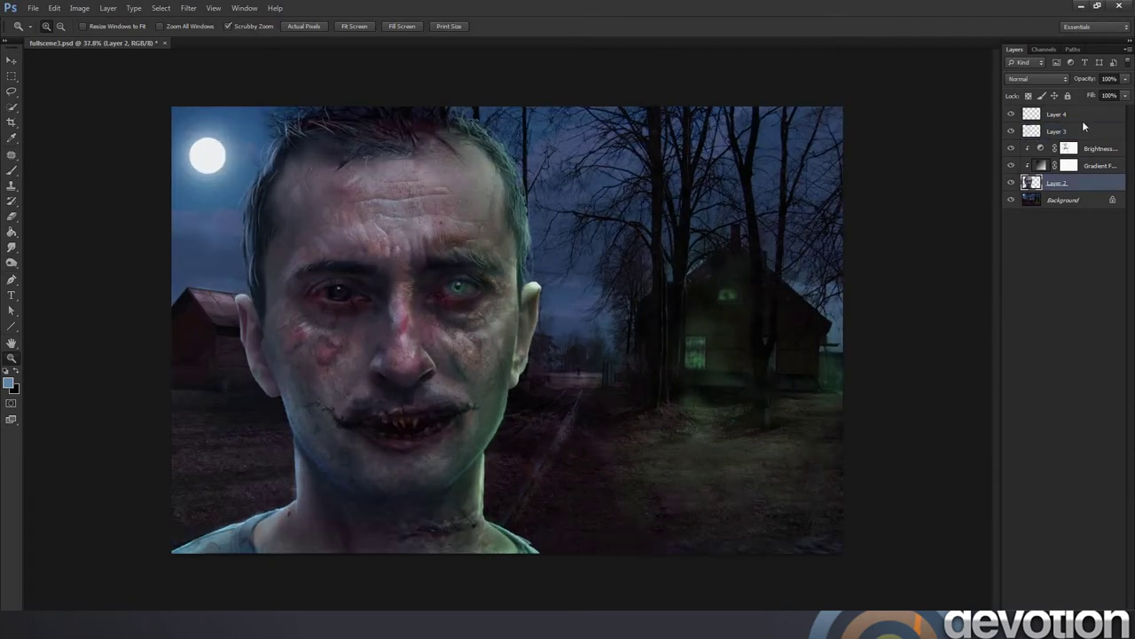
Merge the Brightness/Contrast and gradient fill adjustment layers with the portrait's Layer 2.
click(1069, 148)
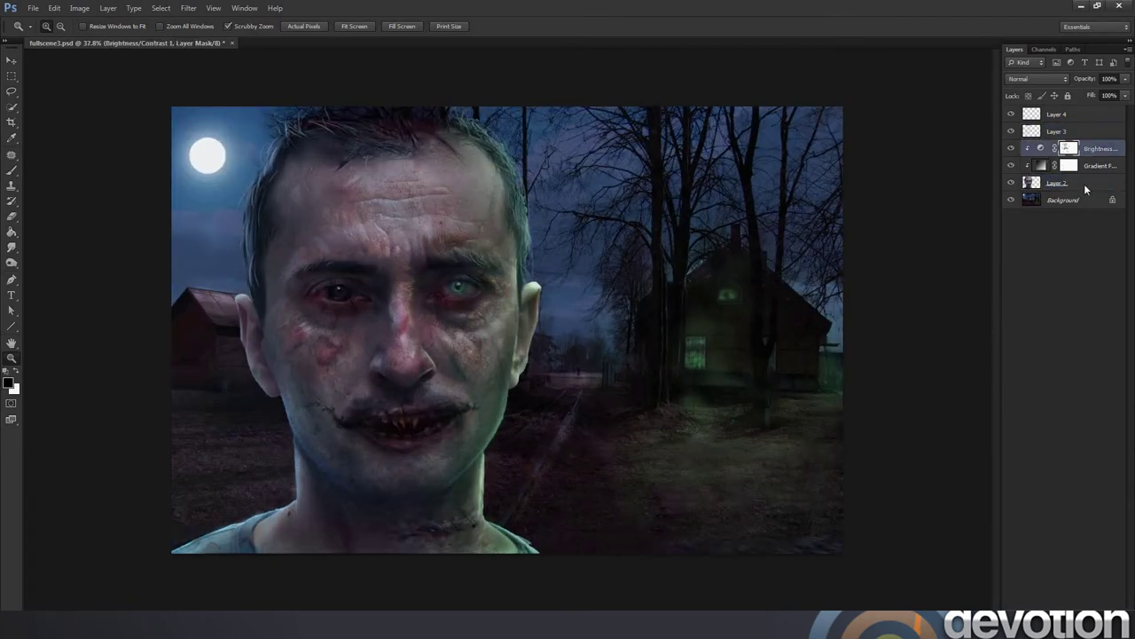
shift+click(1083, 184)
right_click(1085, 180)
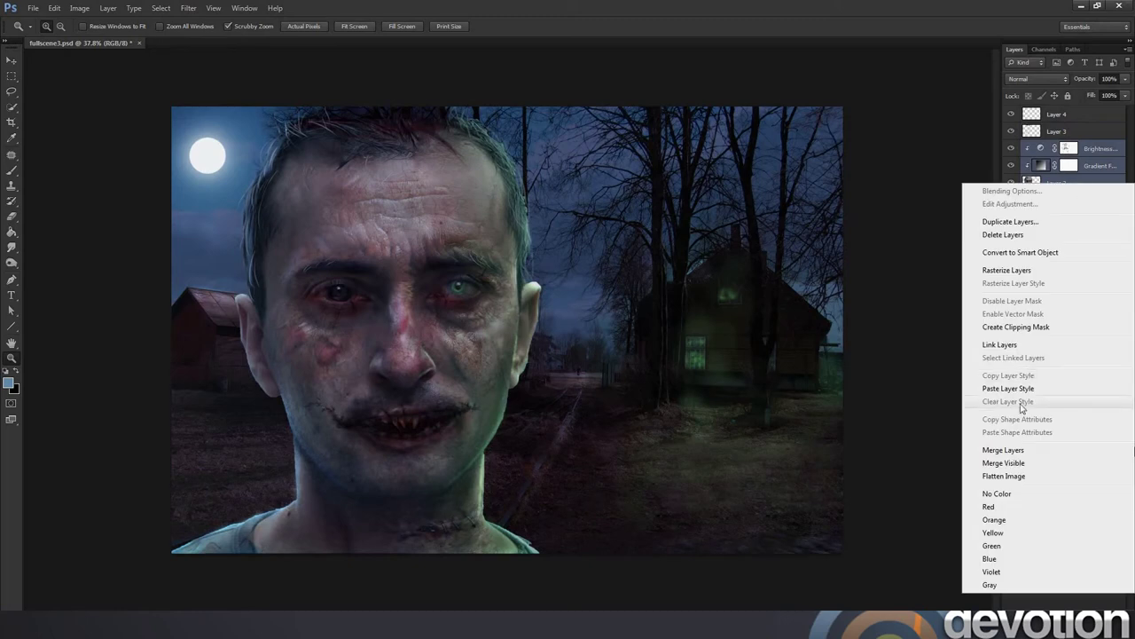
click(1003, 450)
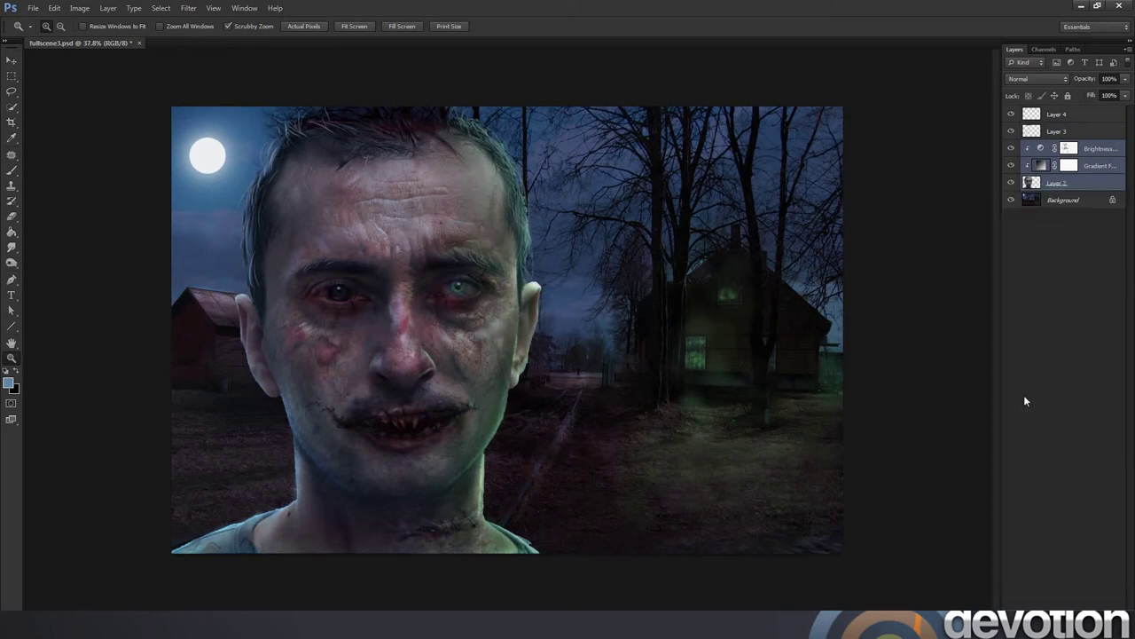
Merge the combined portrait layer with Layer 3 and Layer 4, and check it by toggling its visibility.
shift+click(1071, 114)
right_click(1077, 152)
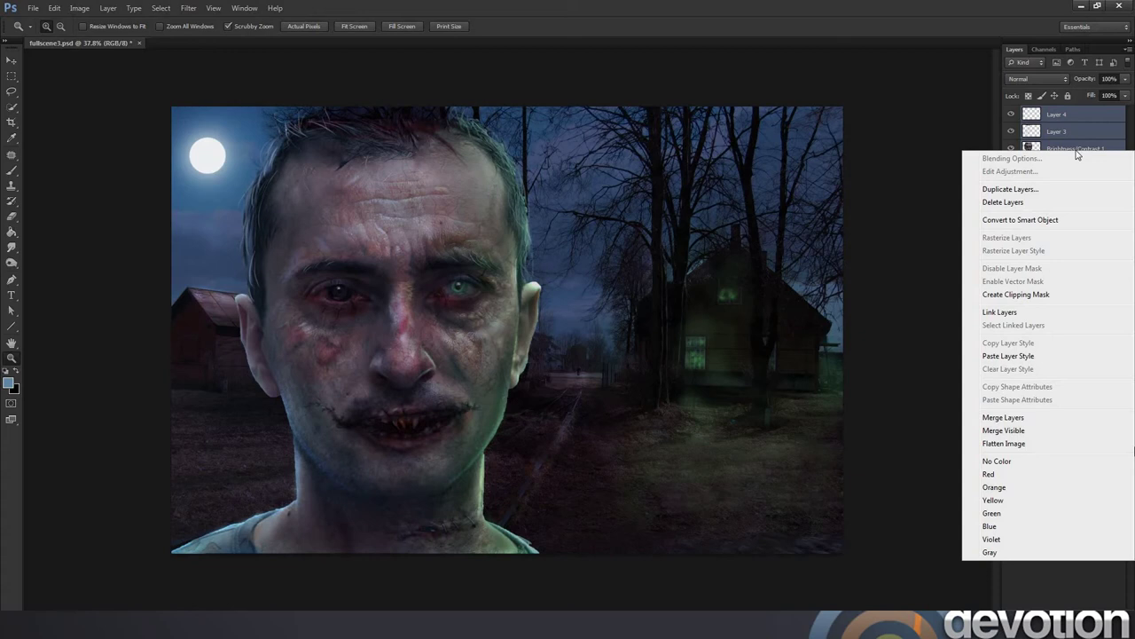
click(1011, 417)
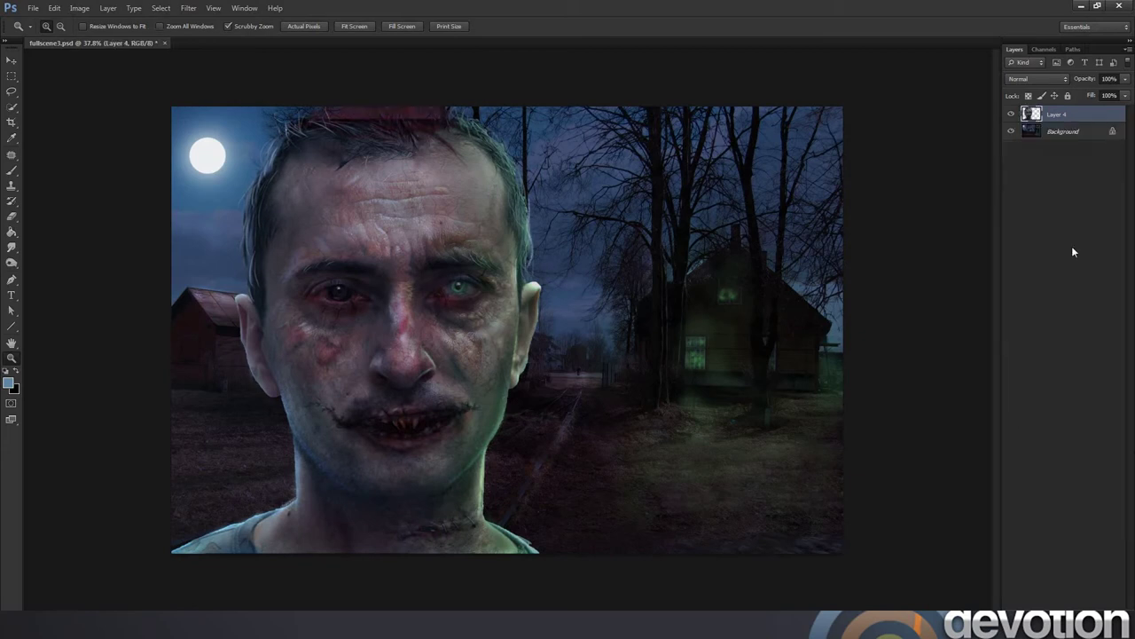
click(1009, 115)
click(1010, 115)
Duplicate the merged Layer 4 and hide the original beneath the copy.
right_click(1060, 115)
click(1029, 145)
click(672, 189)
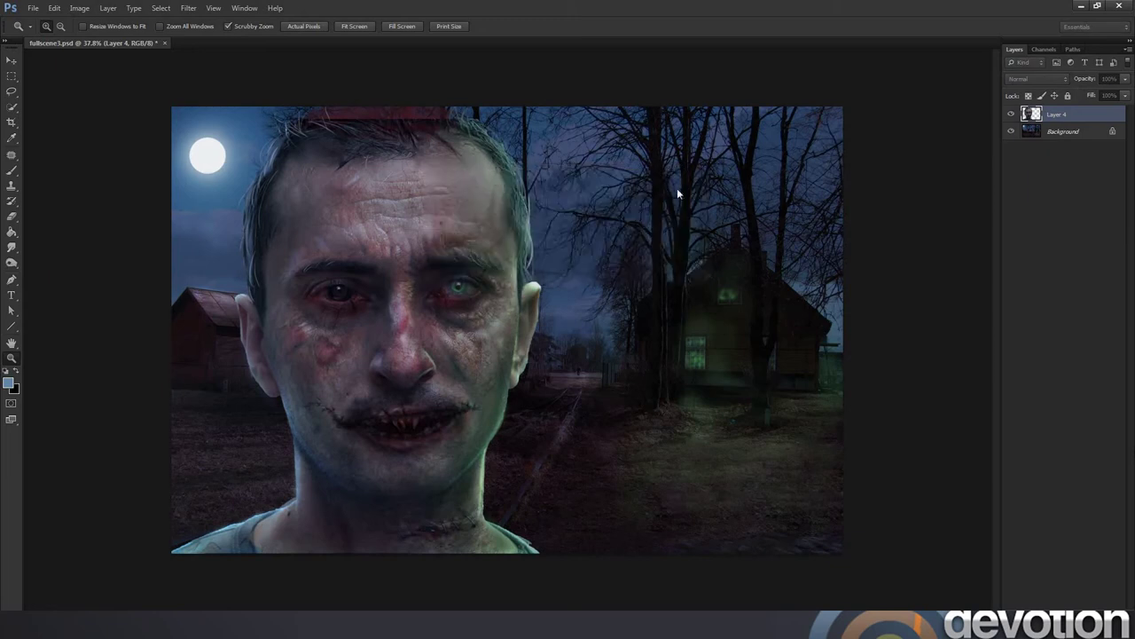
click(1012, 131)
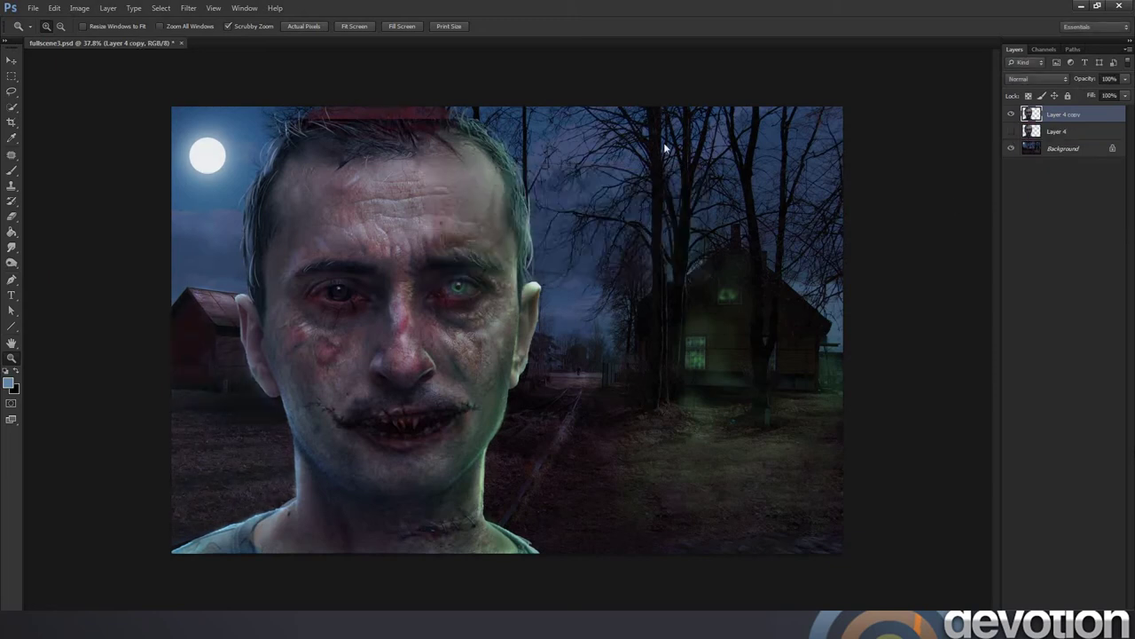
Apply a black Multiply Inner Shadow to Layer 4 copy at 75% opacity, with 0 px distance and an enlarged size.
click(109, 8)
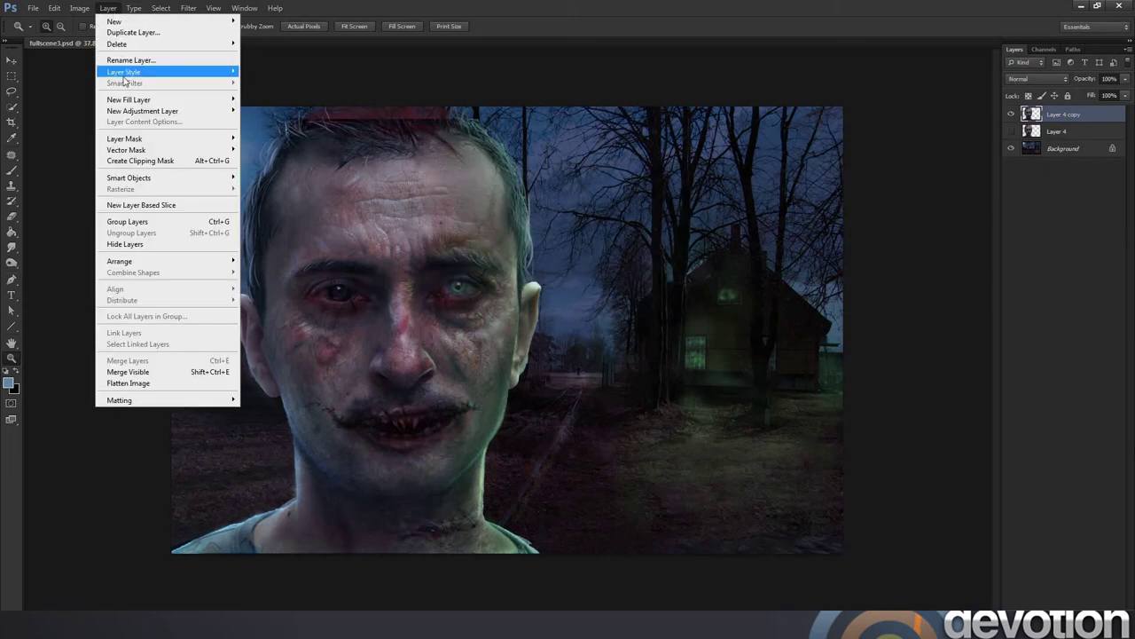
mouse_move(128, 72)
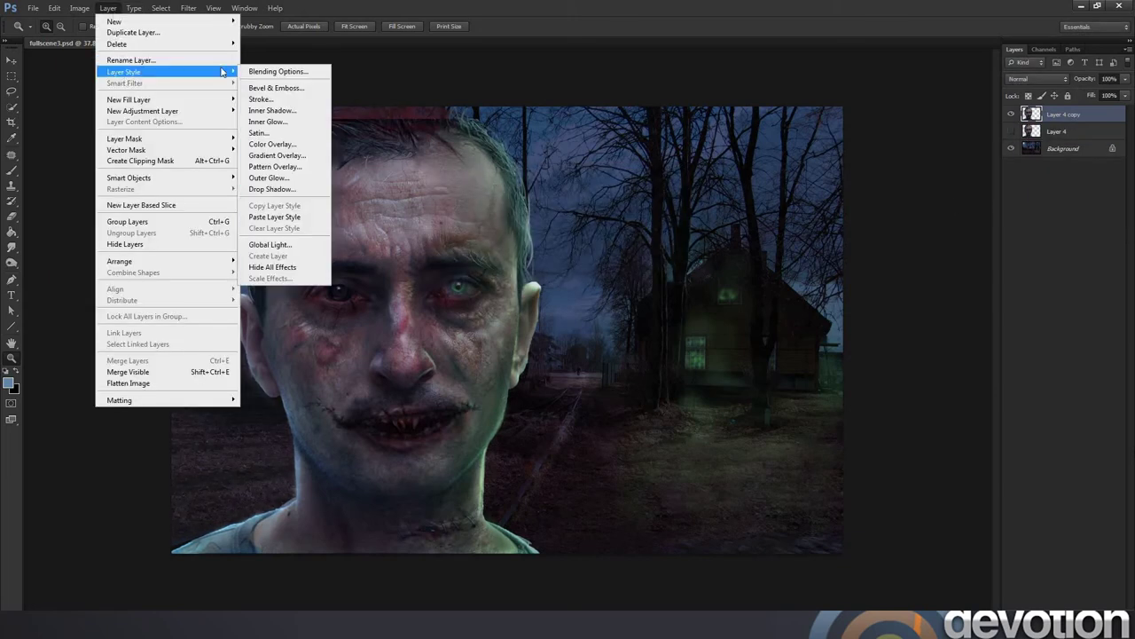
click(280, 111)
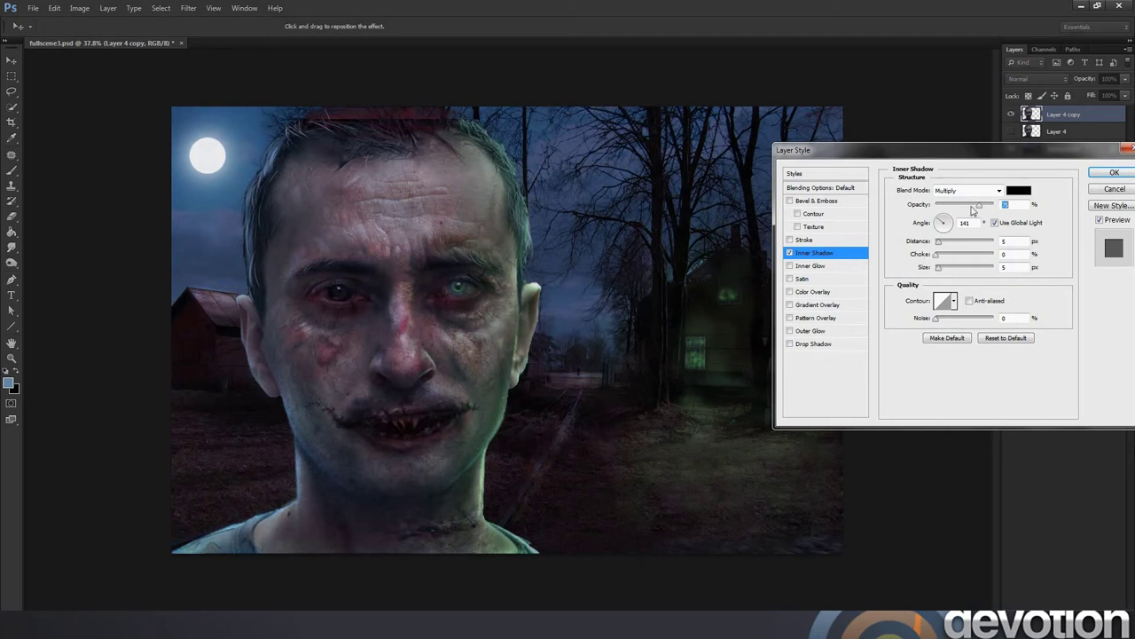
click(940, 242)
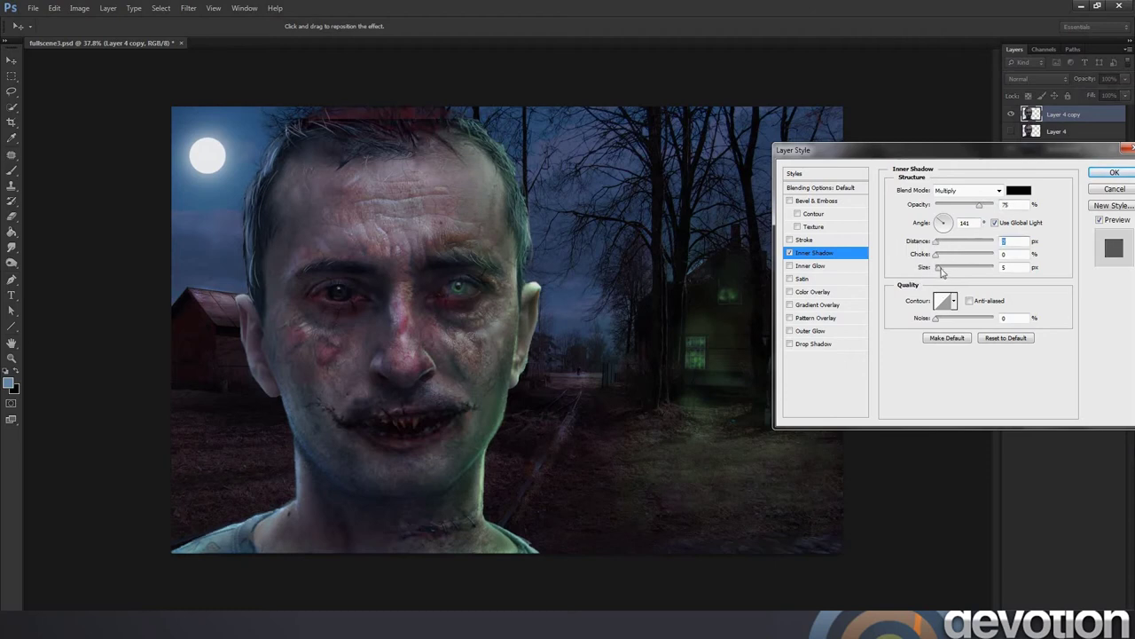
drag(940, 268, 960, 274)
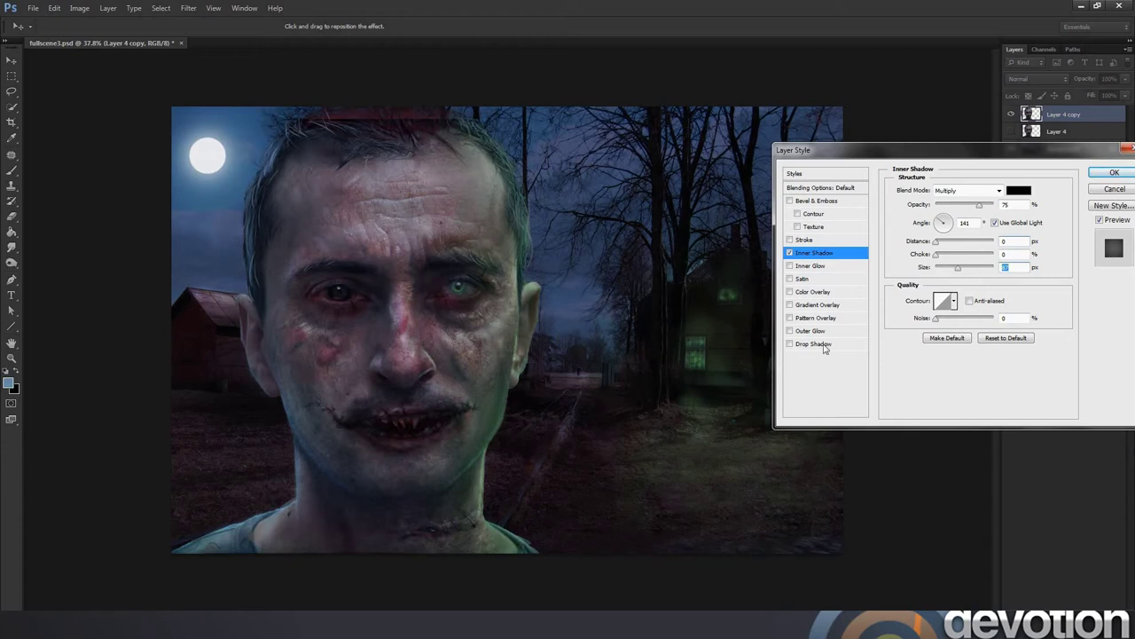
click(1109, 174)
click(1111, 173)
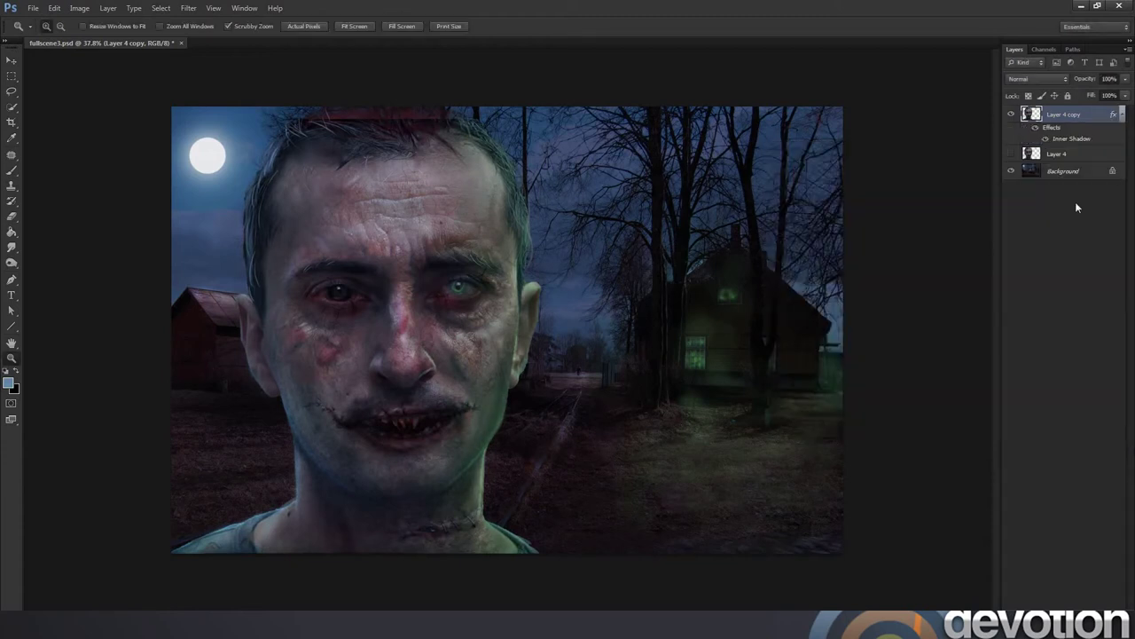
Add an empty layer beneath Layer 4 copy and merge the copy with its inner shadow down into it.
click(1069, 153)
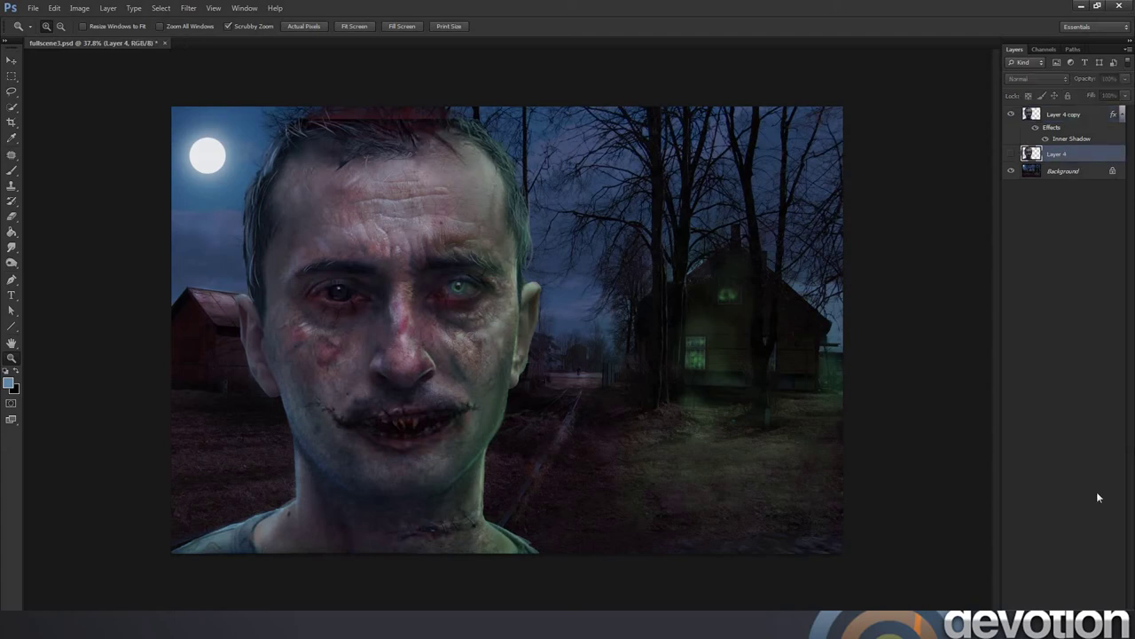
click(1102, 617)
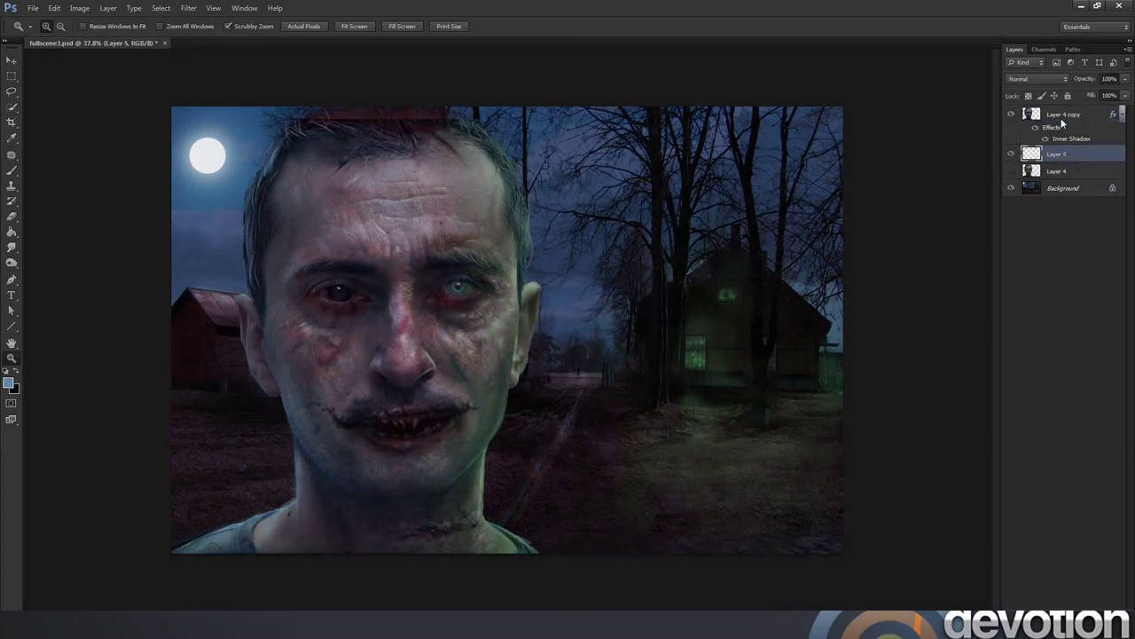
click(1063, 120)
right_click(1083, 123)
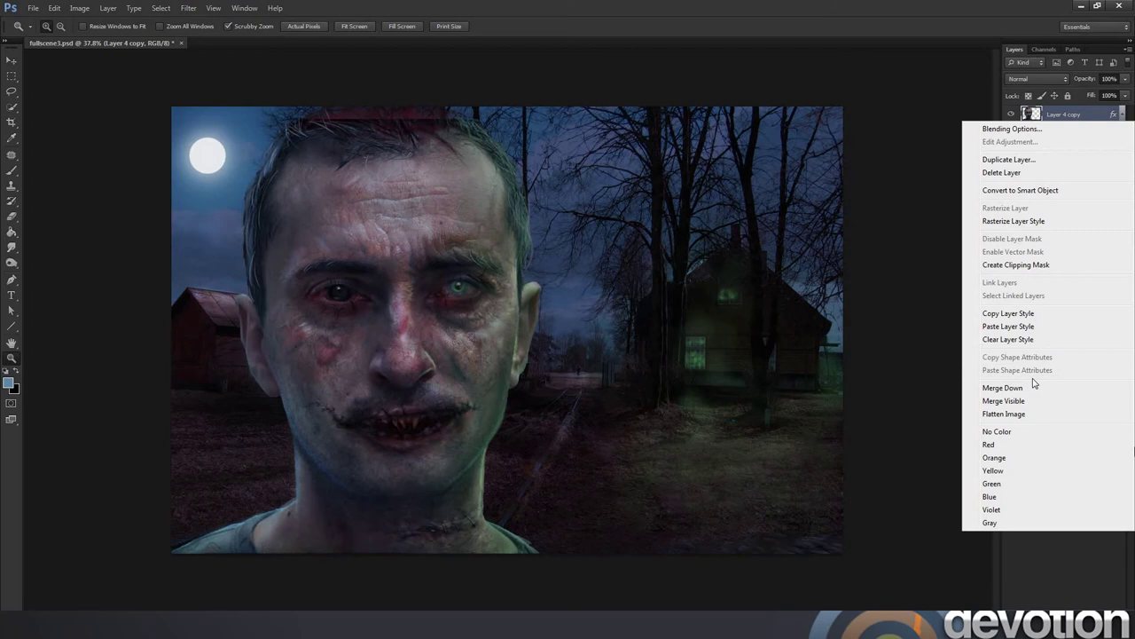
click(1002, 387)
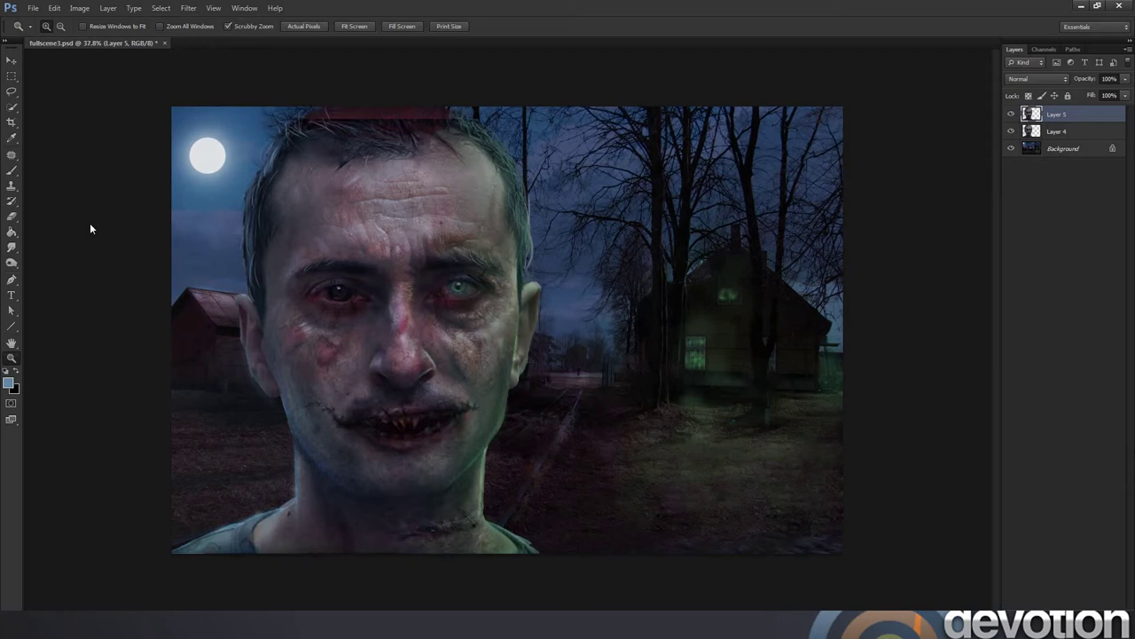
Set up the Eraser for Layer 5 with the Soft Round brush at 93 px, 0% hardness and 47% opacity.
click(11, 216)
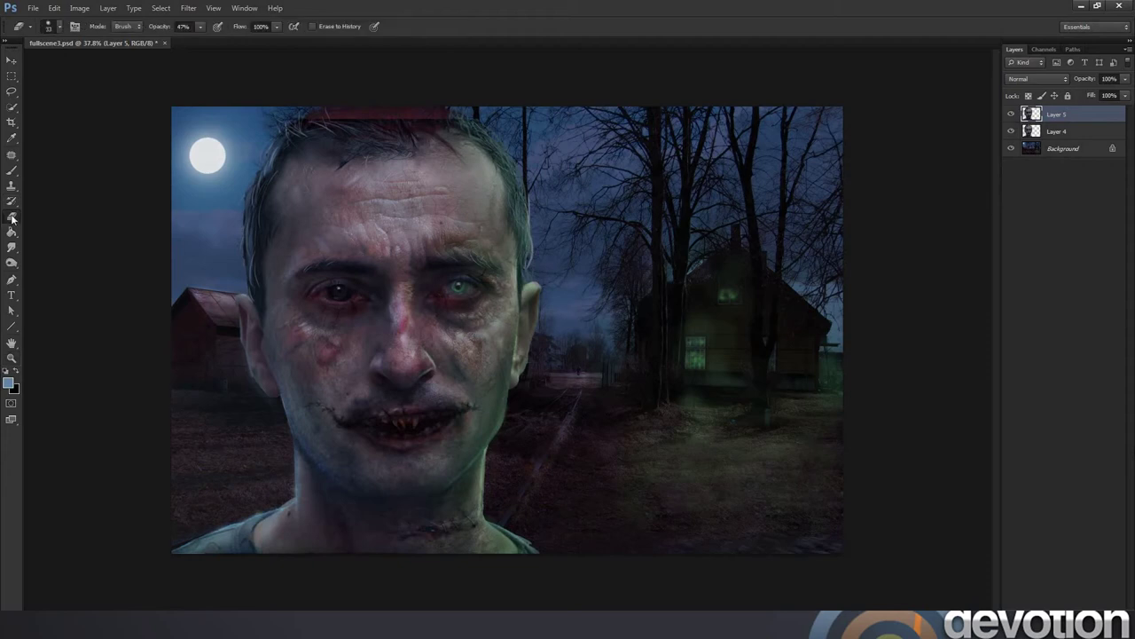
right_click(303, 182)
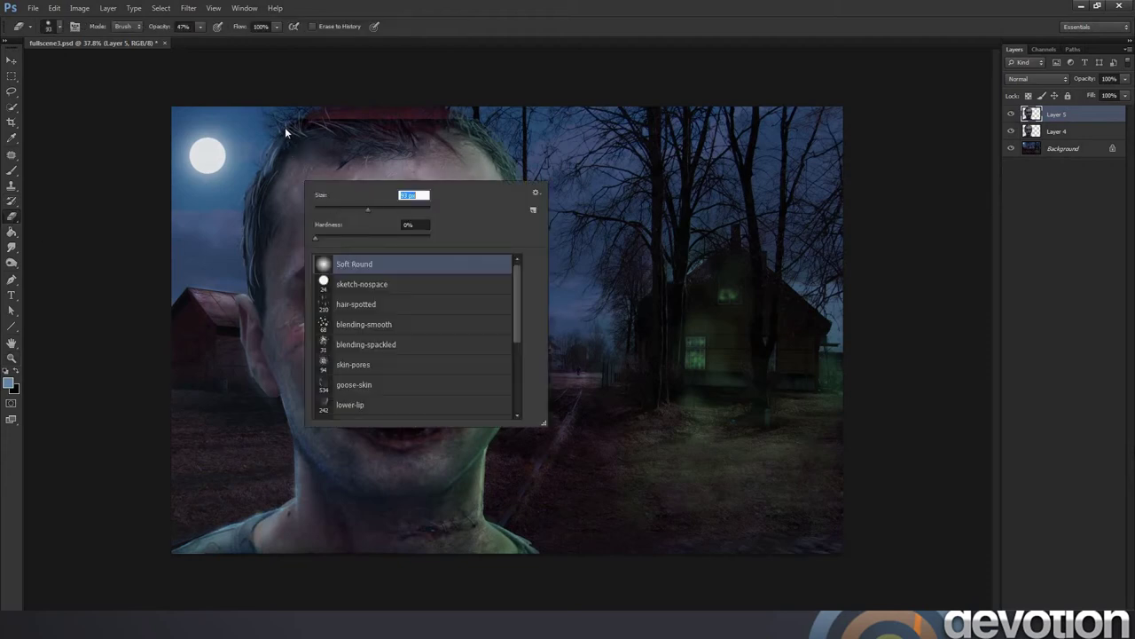
key(Return)
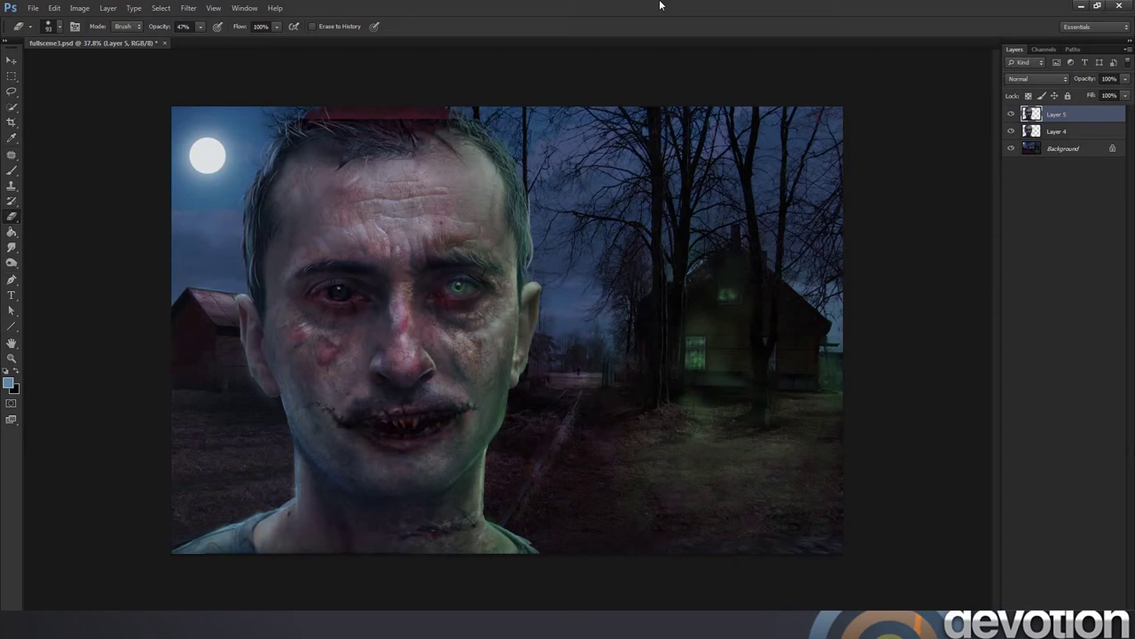
Compare the portrait with and without the inner-shadow shading by repeatedly toggling Layer 5's visibility.
click(1011, 115)
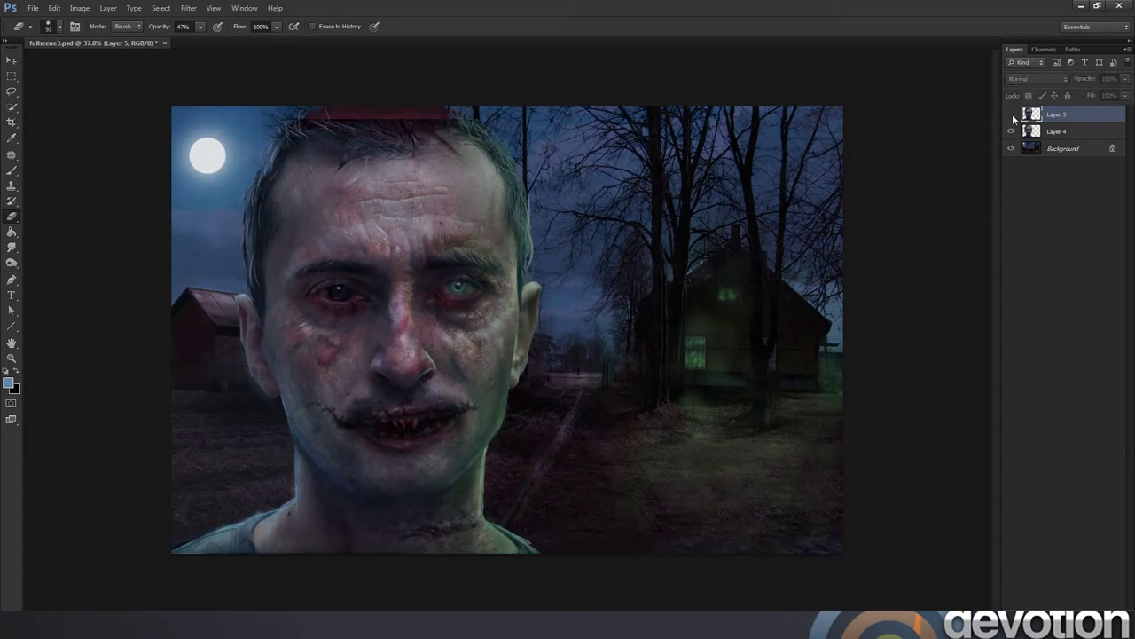
click(1011, 114)
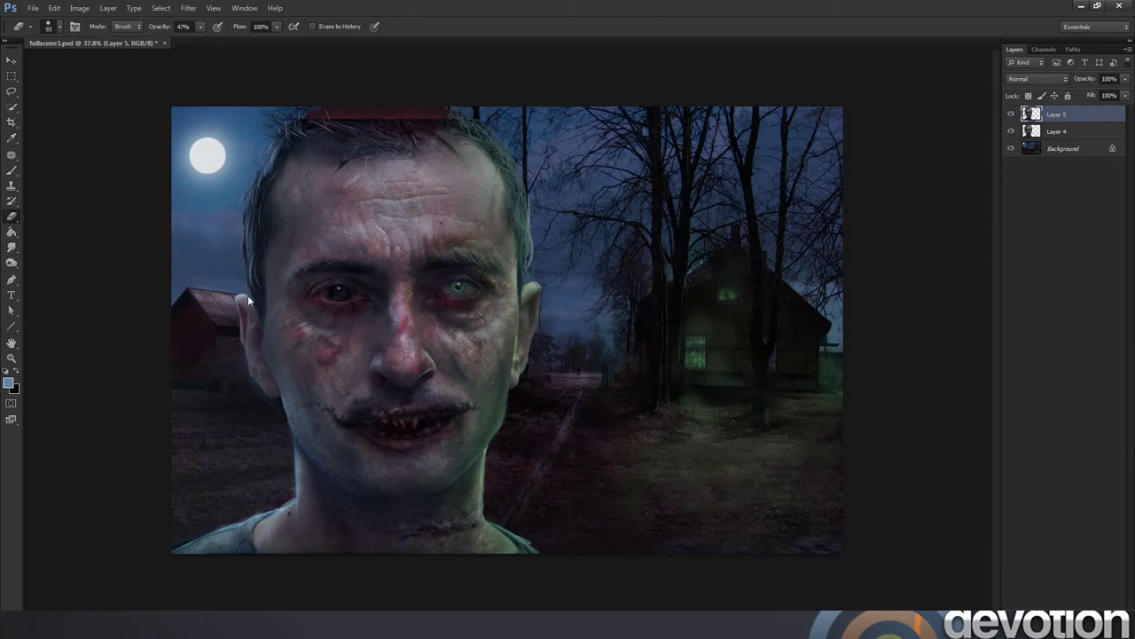
click(1012, 116)
click(1012, 116)
click(1012, 117)
click(1012, 117)
click(1012, 116)
click(1012, 115)
click(1012, 114)
click(1017, 116)
click(1013, 117)
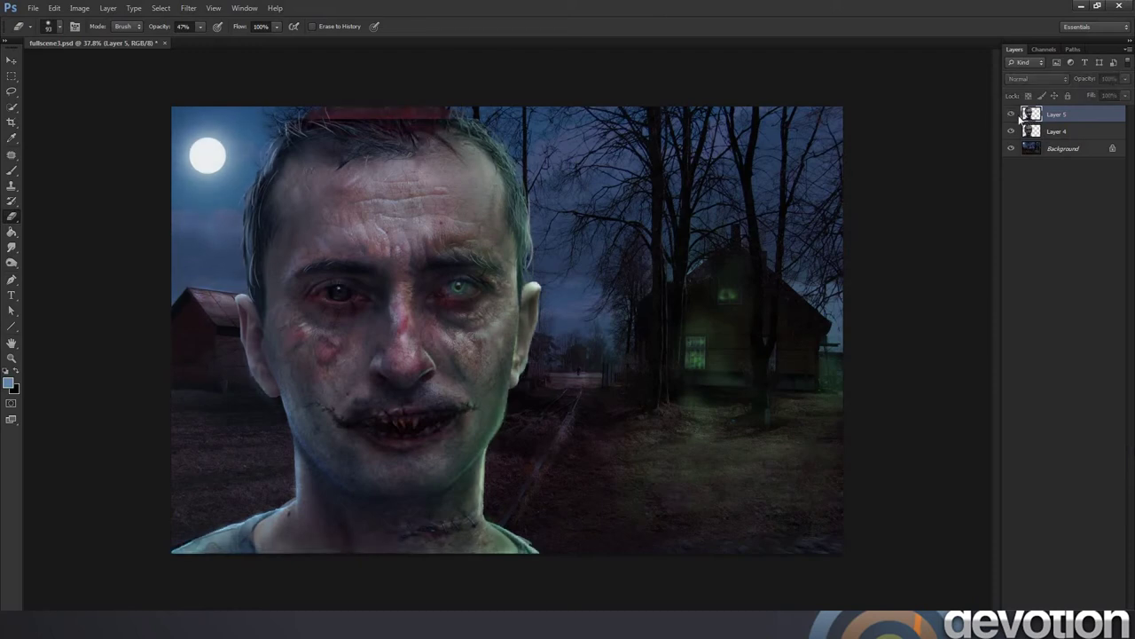
click(1015, 118)
click(1012, 116)
click(1012, 116)
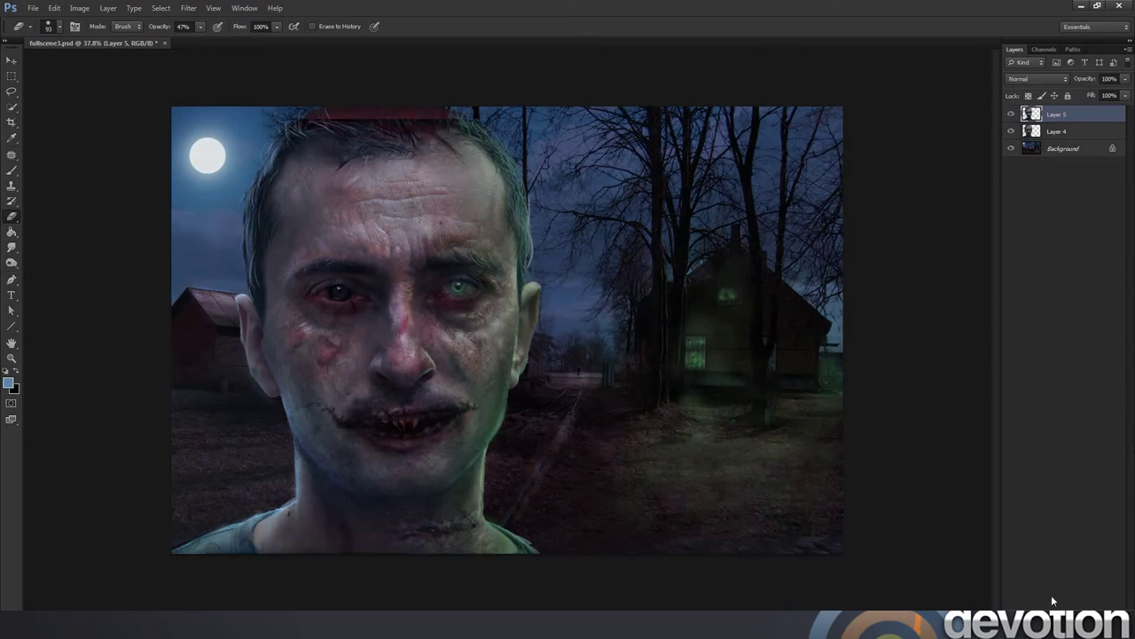
Add a linear black-to-white gradient fill layer above Layer 5, angled diagonally so the white end is at the moon's corner.
click(1056, 622)
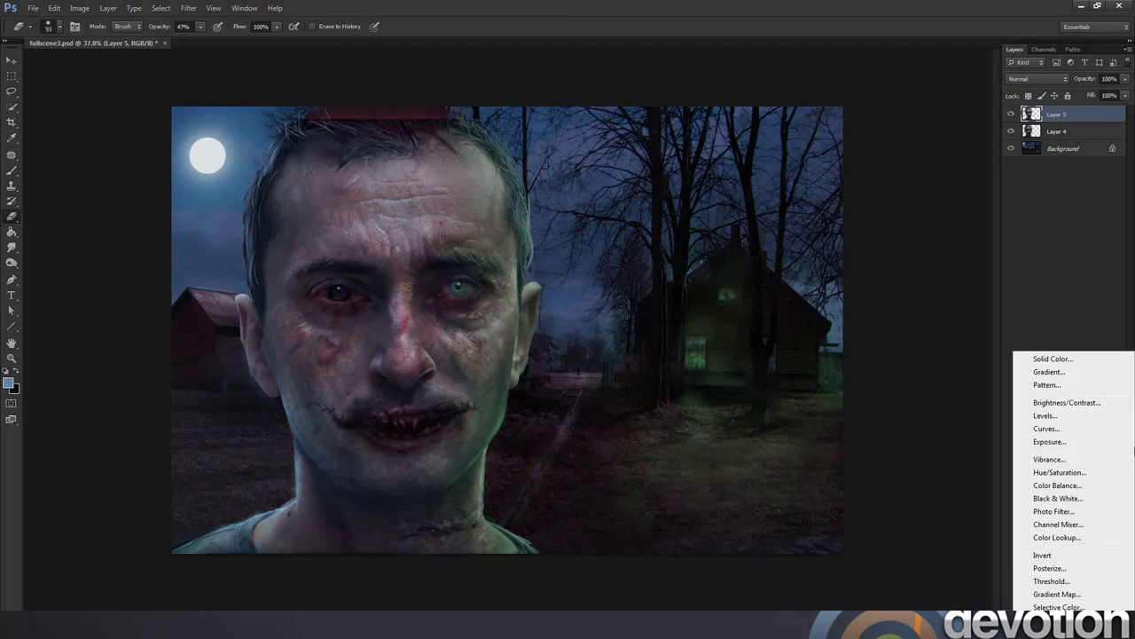
click(1056, 371)
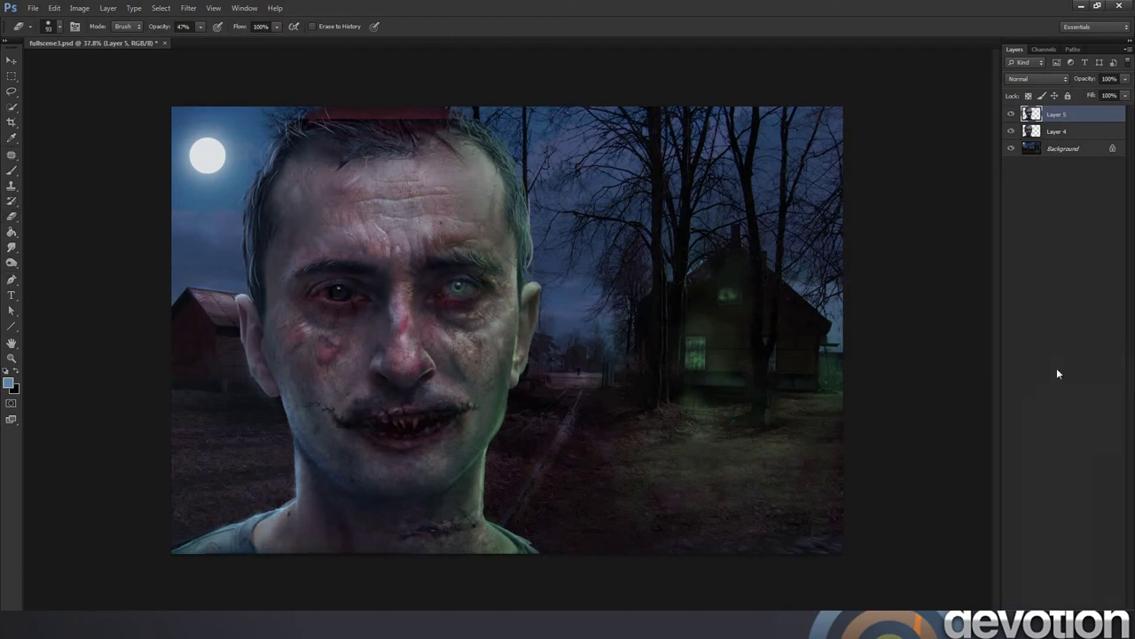
click(942, 326)
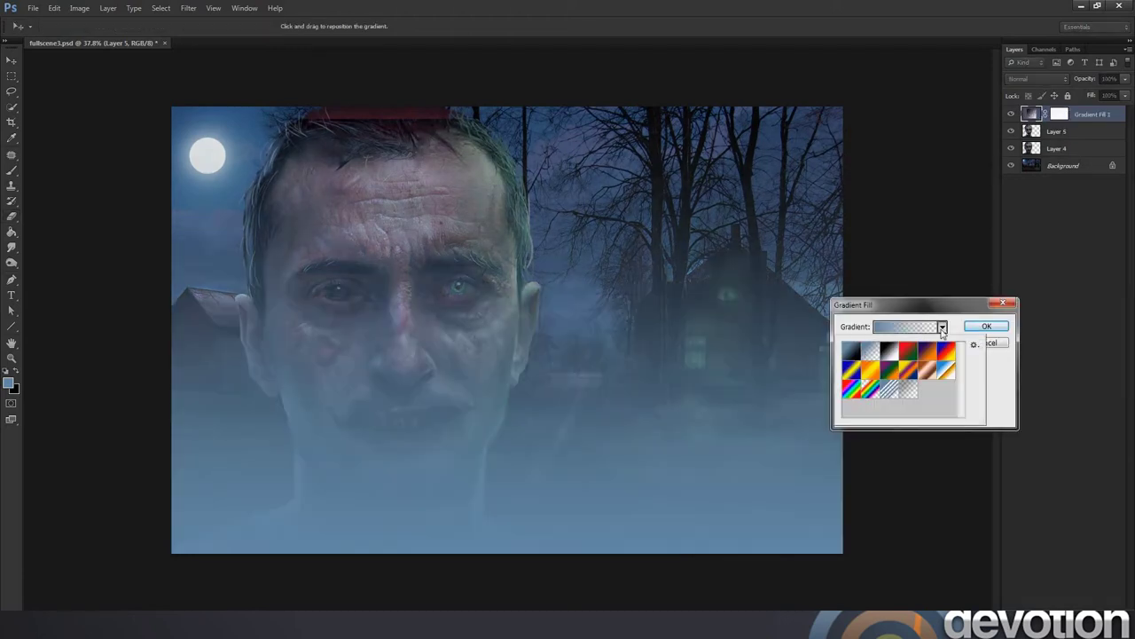
click(857, 355)
click(891, 354)
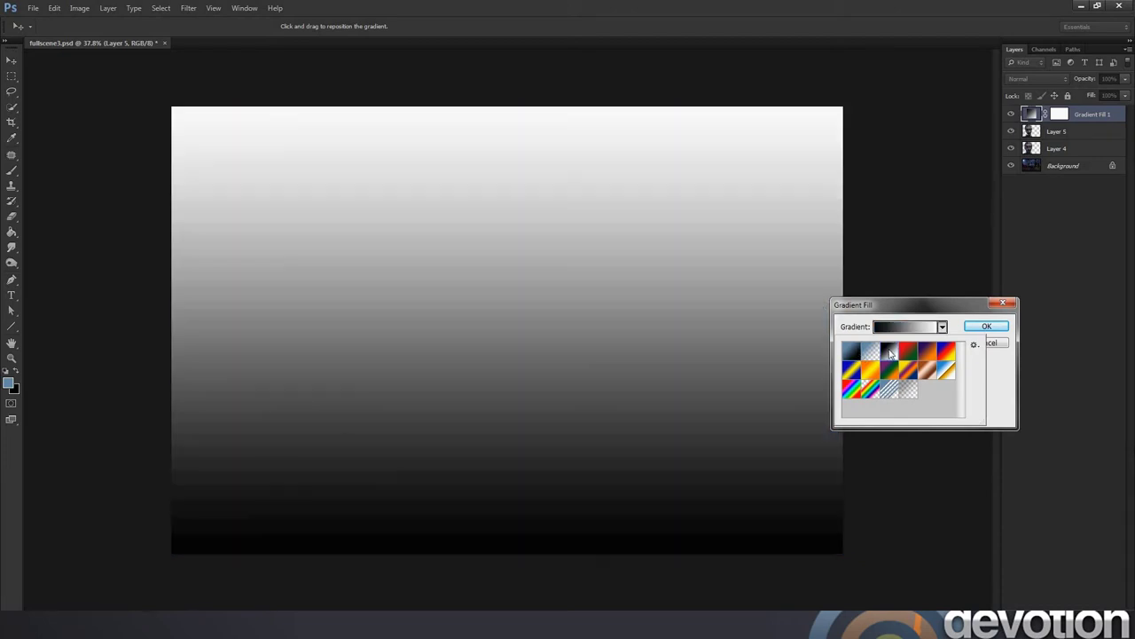
click(963, 321)
click(886, 369)
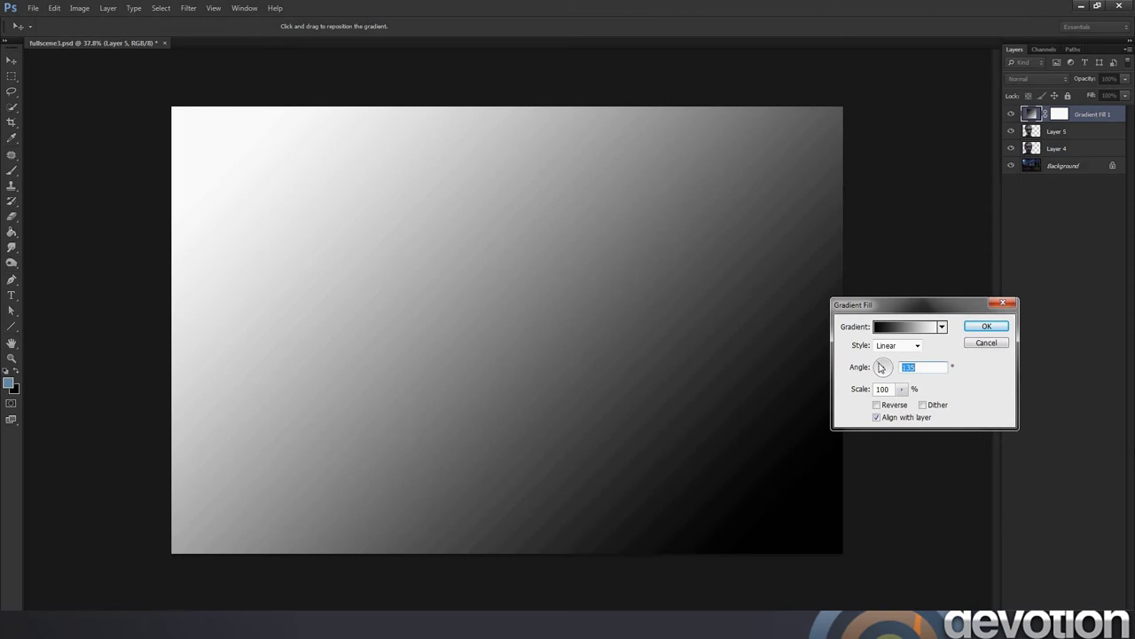
click(986, 326)
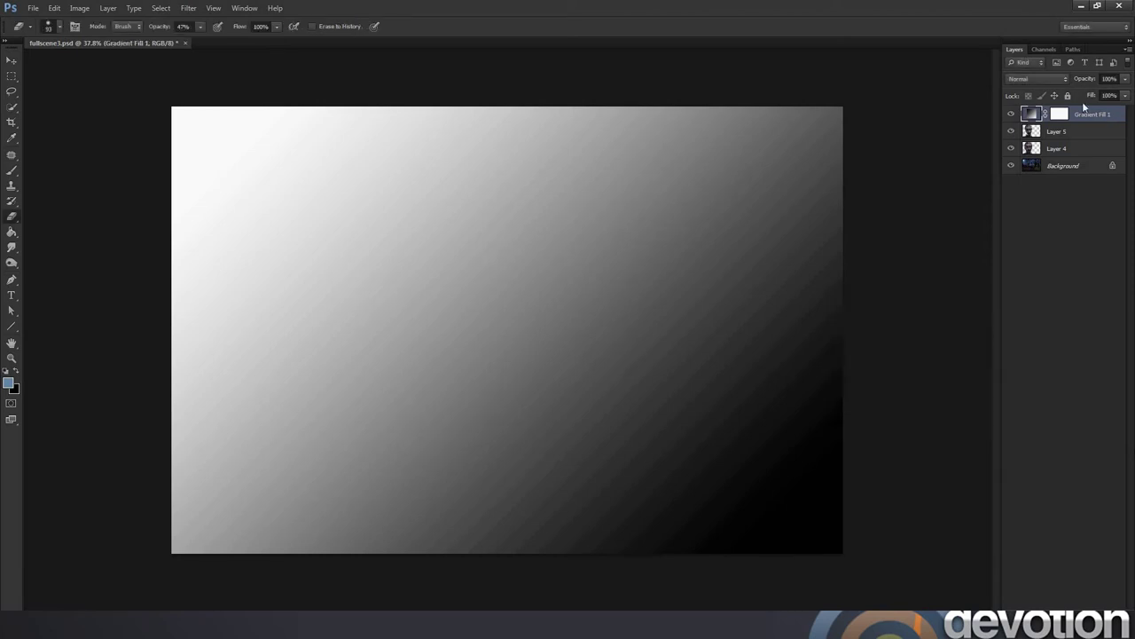
Try the gradient fill in Soft Light blending at 31% opacity and compare the scene with and without it.
click(1065, 80)
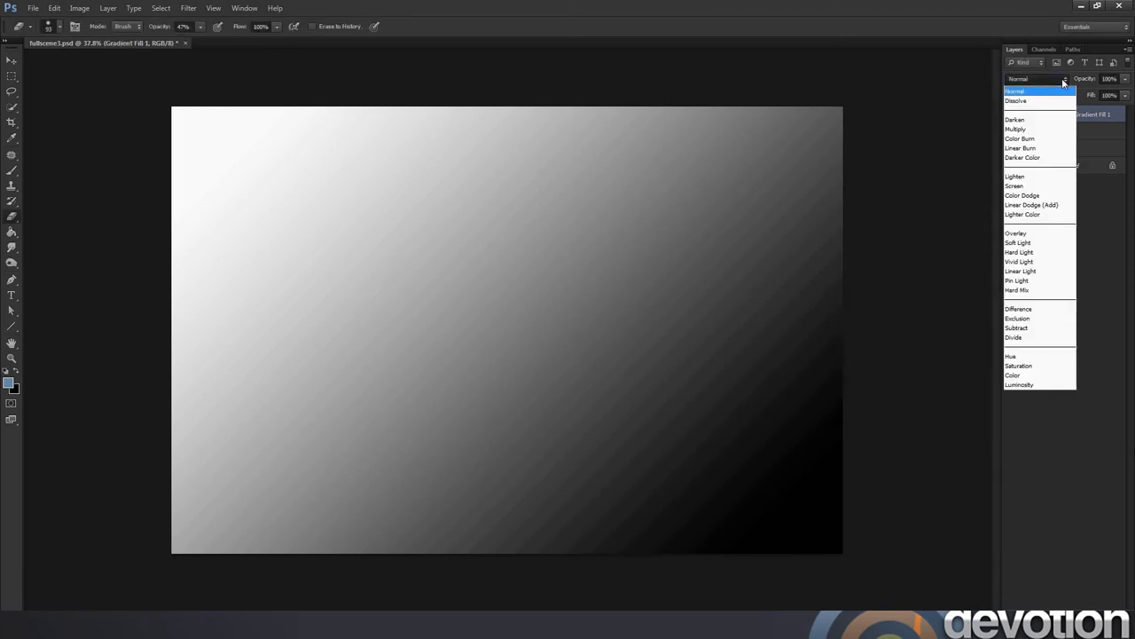
click(1034, 241)
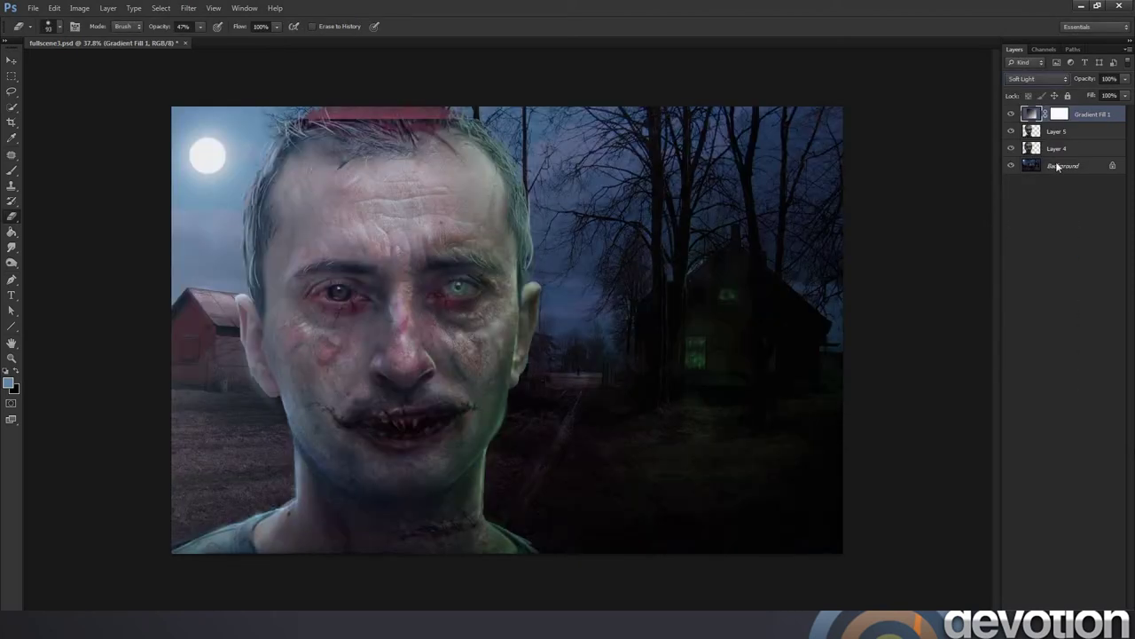
click(1124, 79)
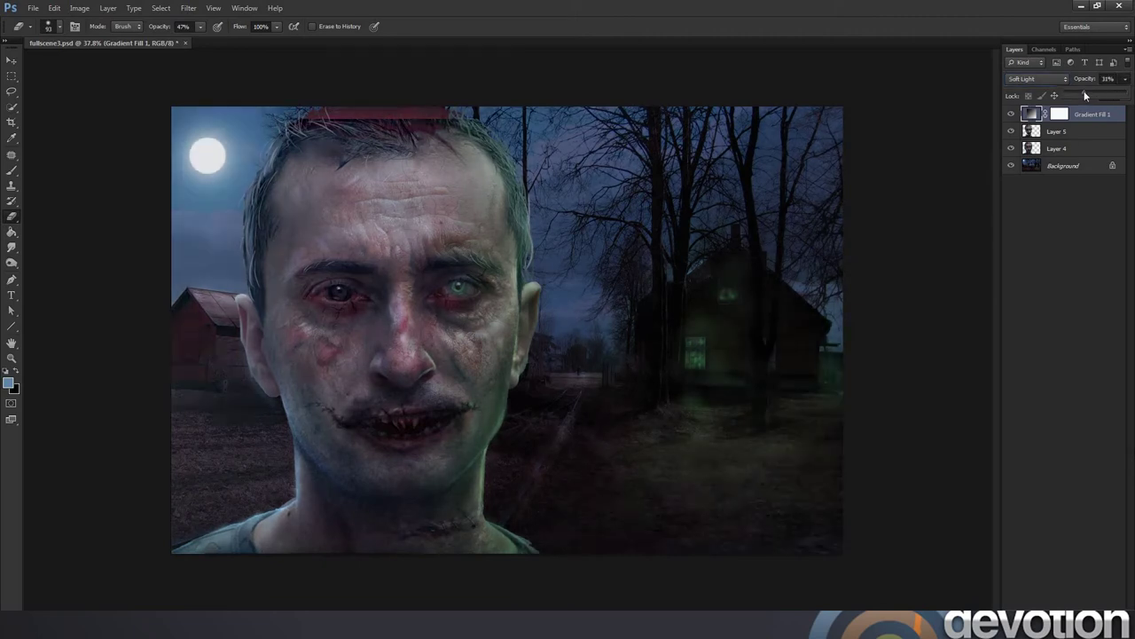
click(1015, 113)
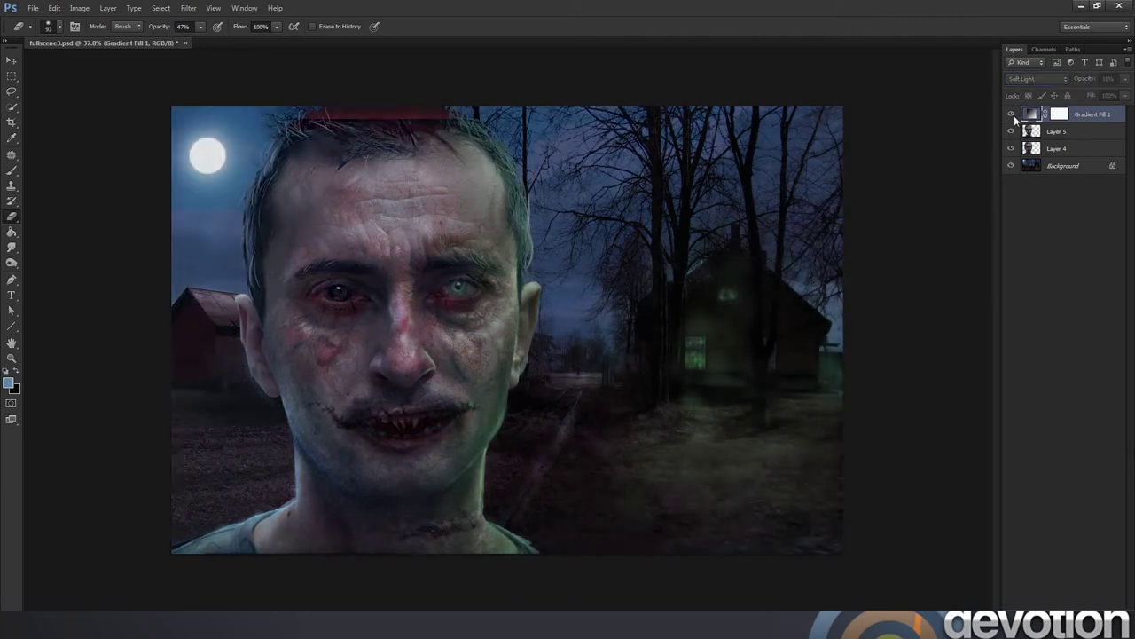
click(1012, 113)
Set the gradient fill to Color Burn at 13% opacity and check its effect by toggling its visibility.
click(1038, 78)
click(1033, 129)
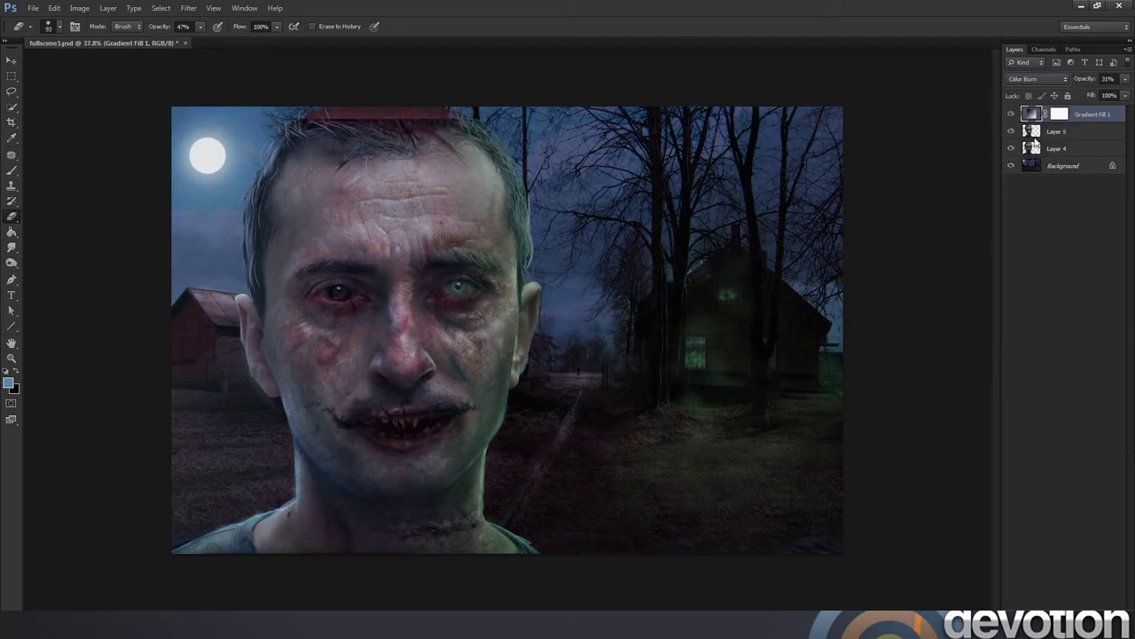
click(1125, 78)
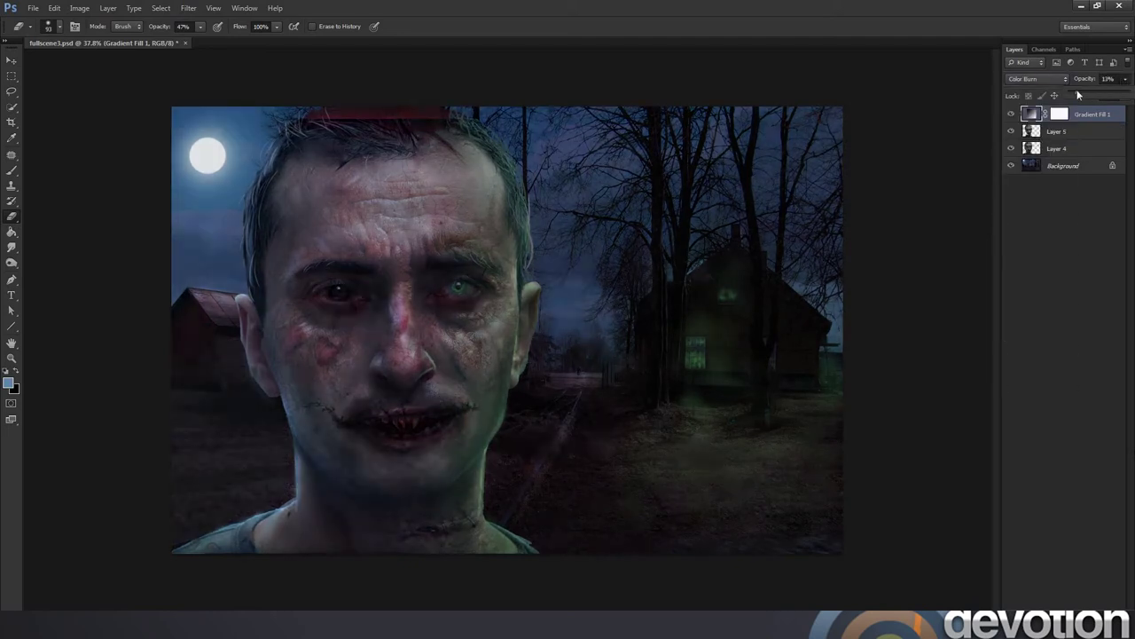
click(1011, 114)
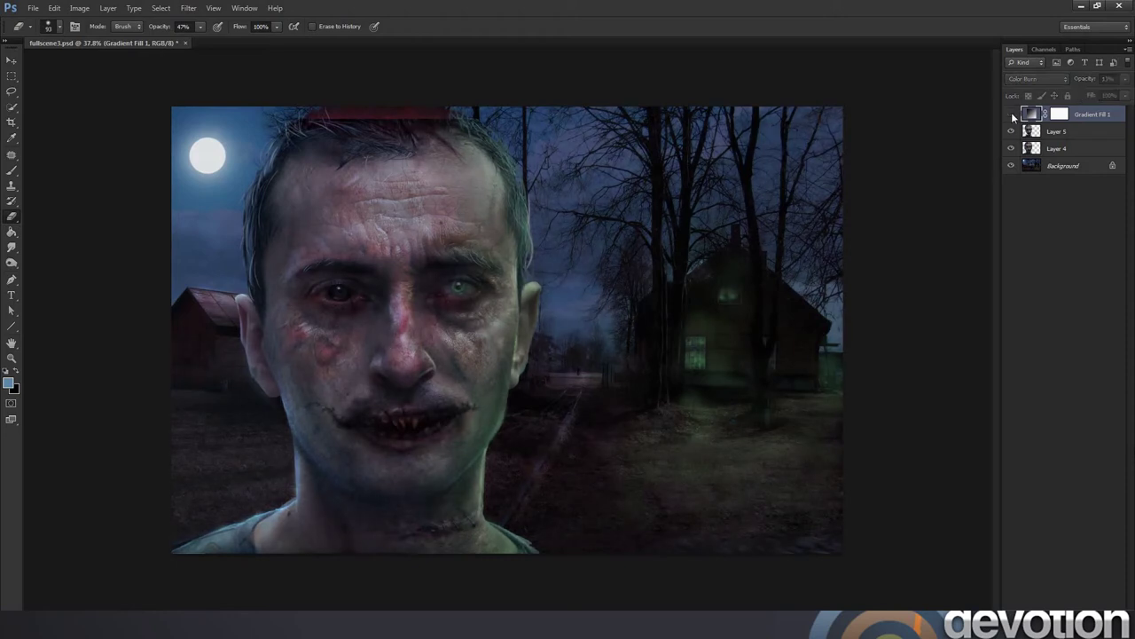
click(1011, 113)
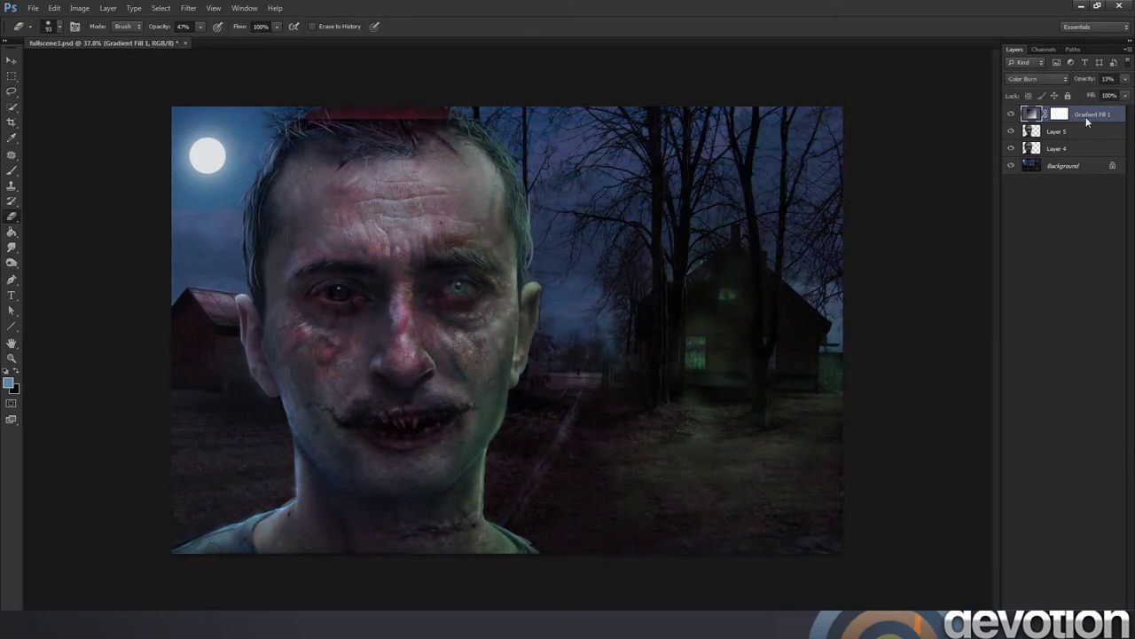
Mask the gradient fill over the house and nearby trees with a soft black 442 px brush at 29% opacity.
click(1059, 113)
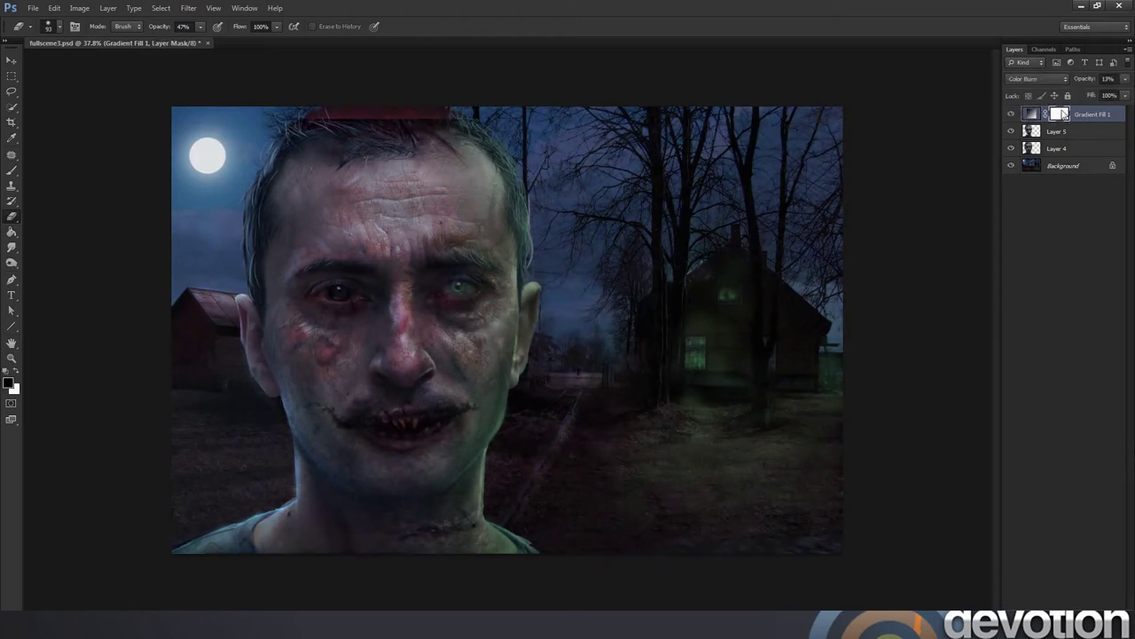
click(11, 170)
right_click(657, 327)
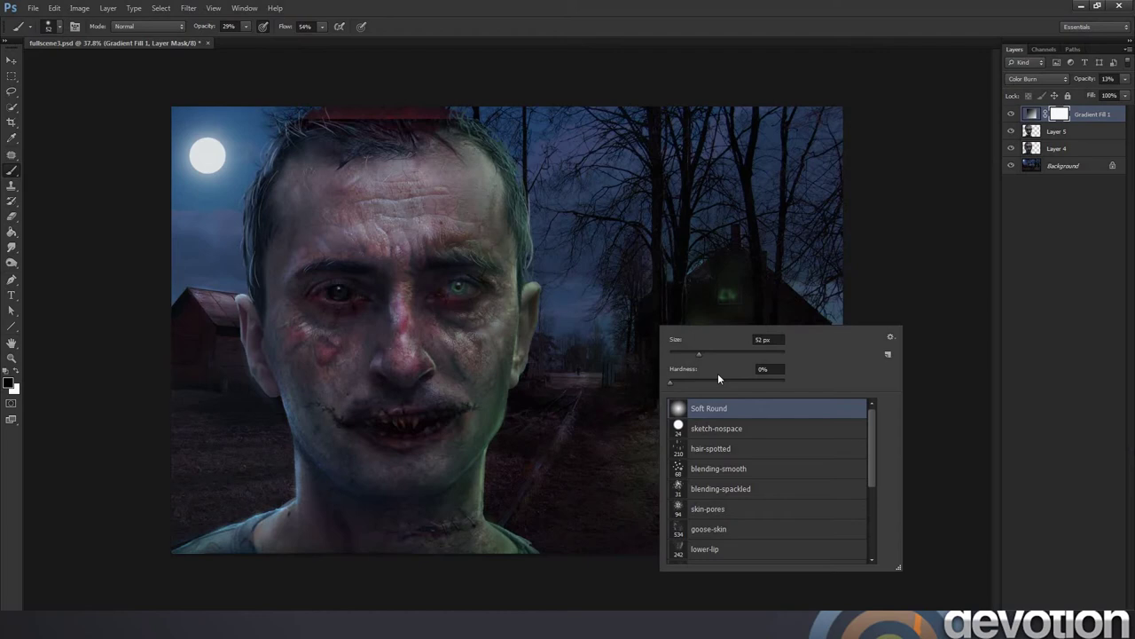
mouse_move(724, 355)
mouse_down()
mouse_move(720, 295)
mouse_move(742, 352)
mouse_up()
click(740, 317)
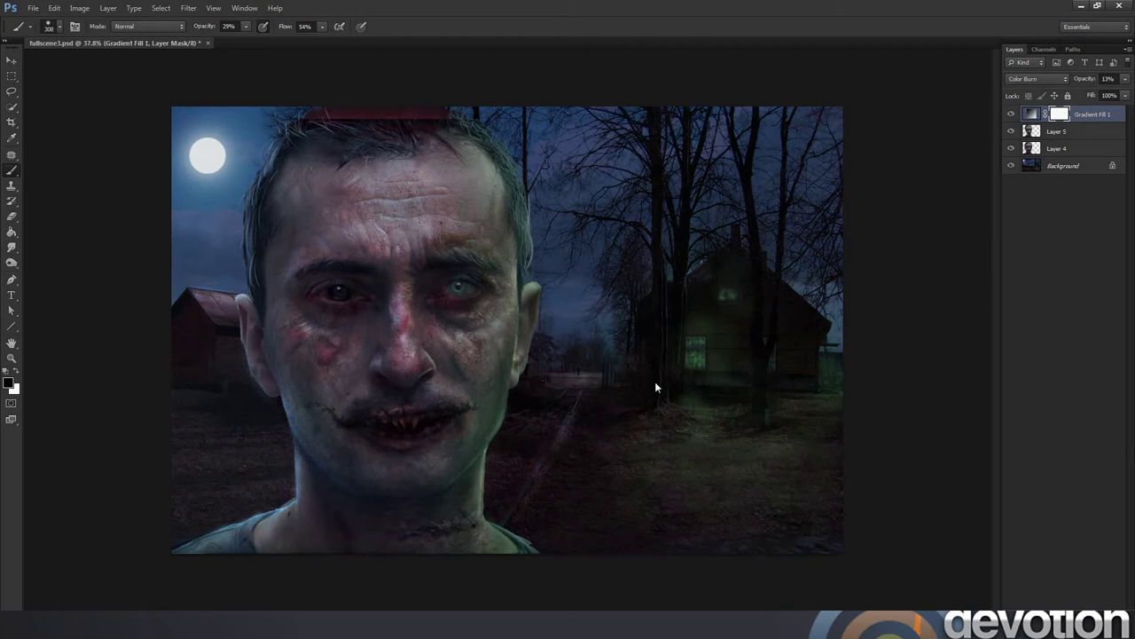
right_click(689, 337)
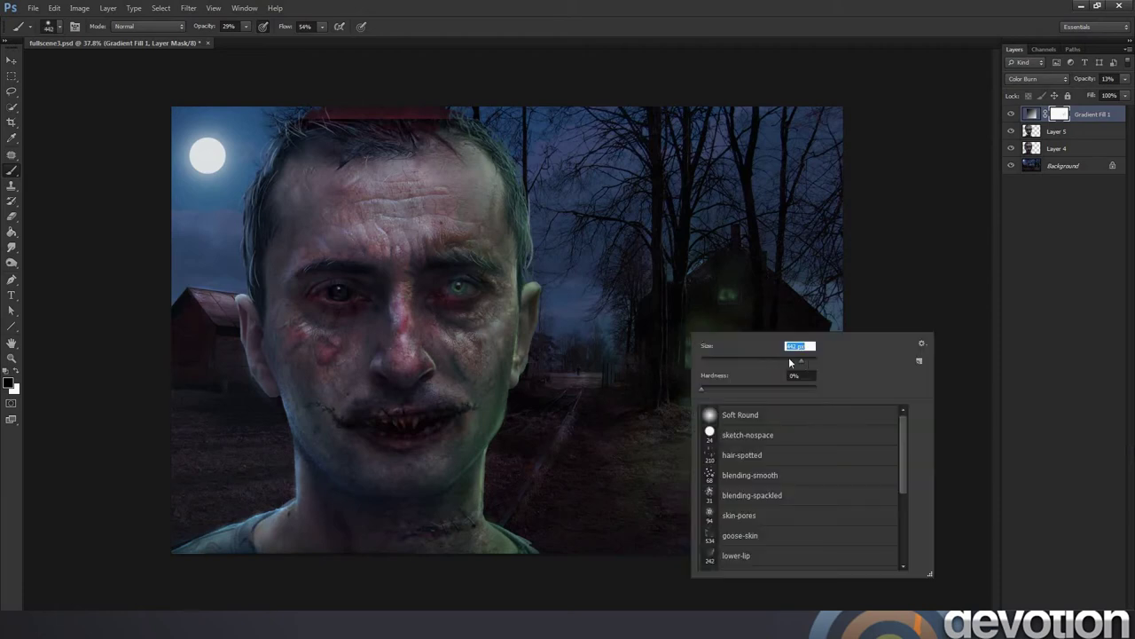
click(635, 368)
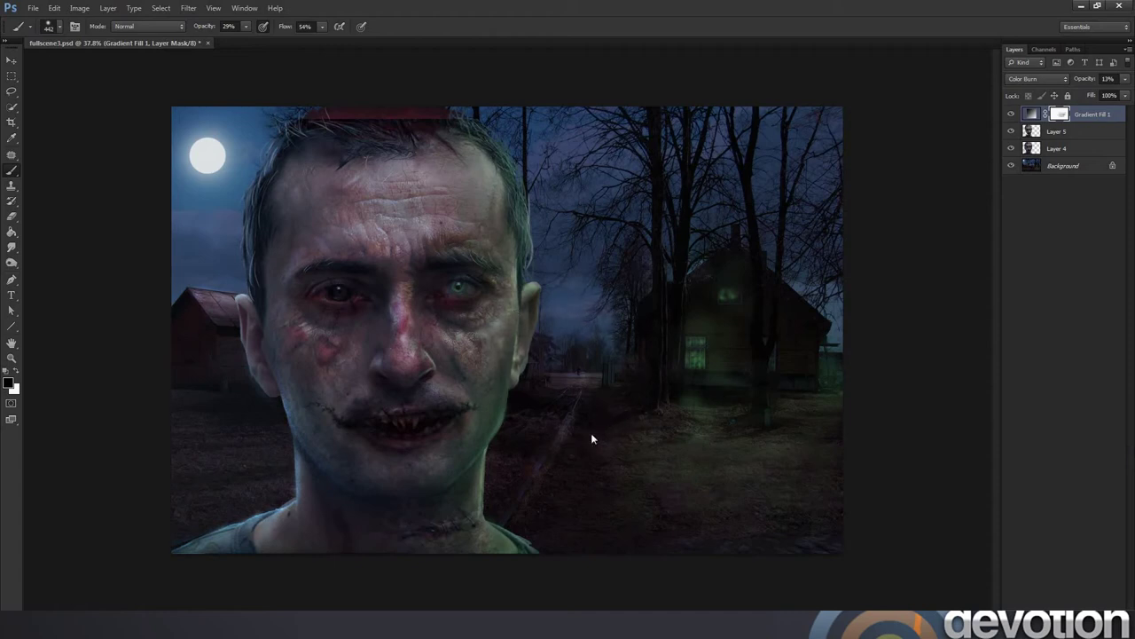
click(692, 365)
Compare the scene with and without the masked gradient fill by toggling its visibility.
click(1011, 114)
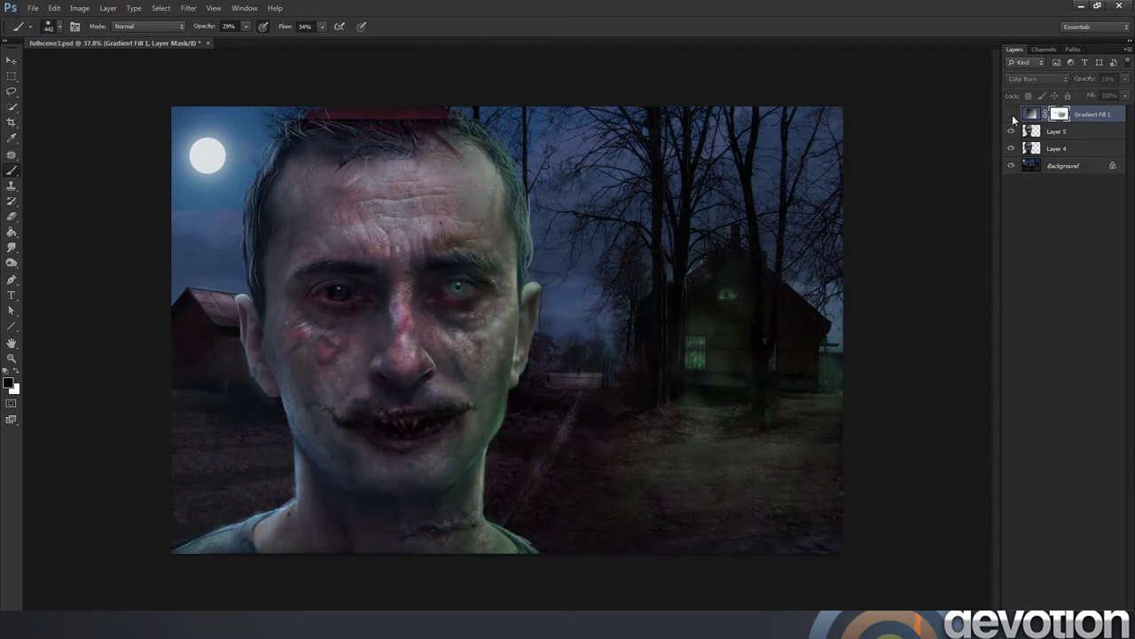
click(1012, 115)
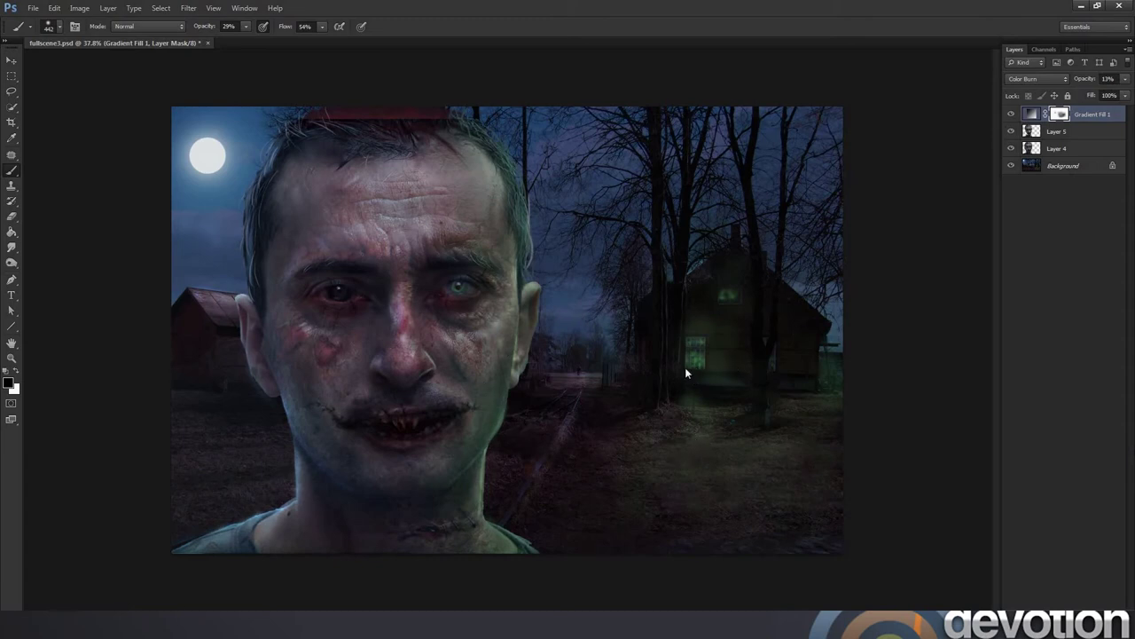
click(1015, 115)
click(1013, 114)
click(1012, 114)
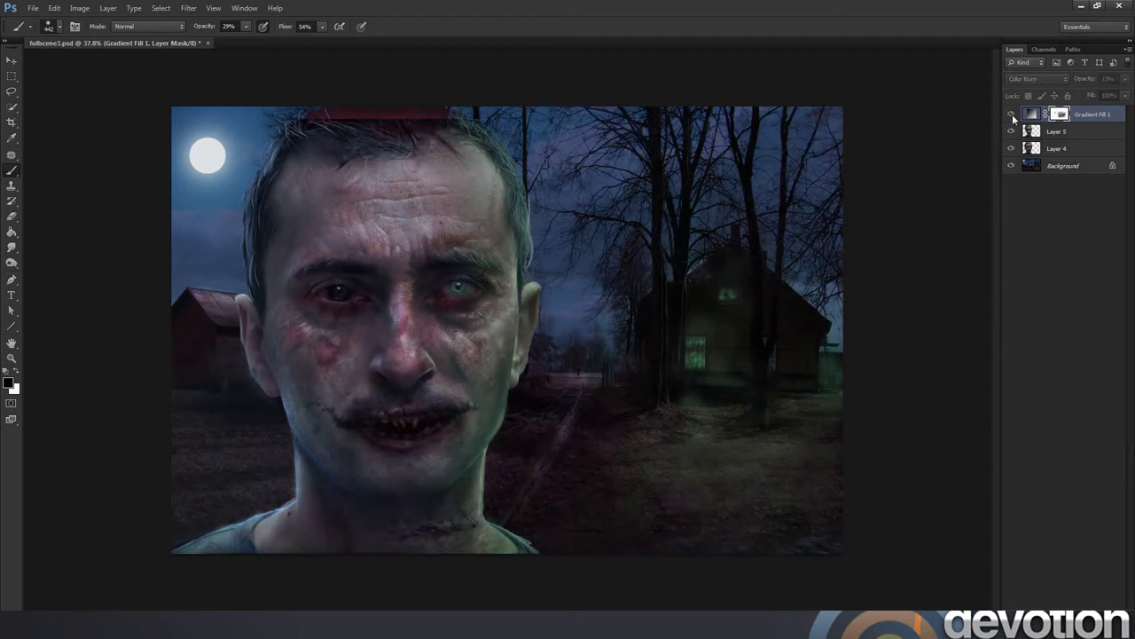
click(1012, 115)
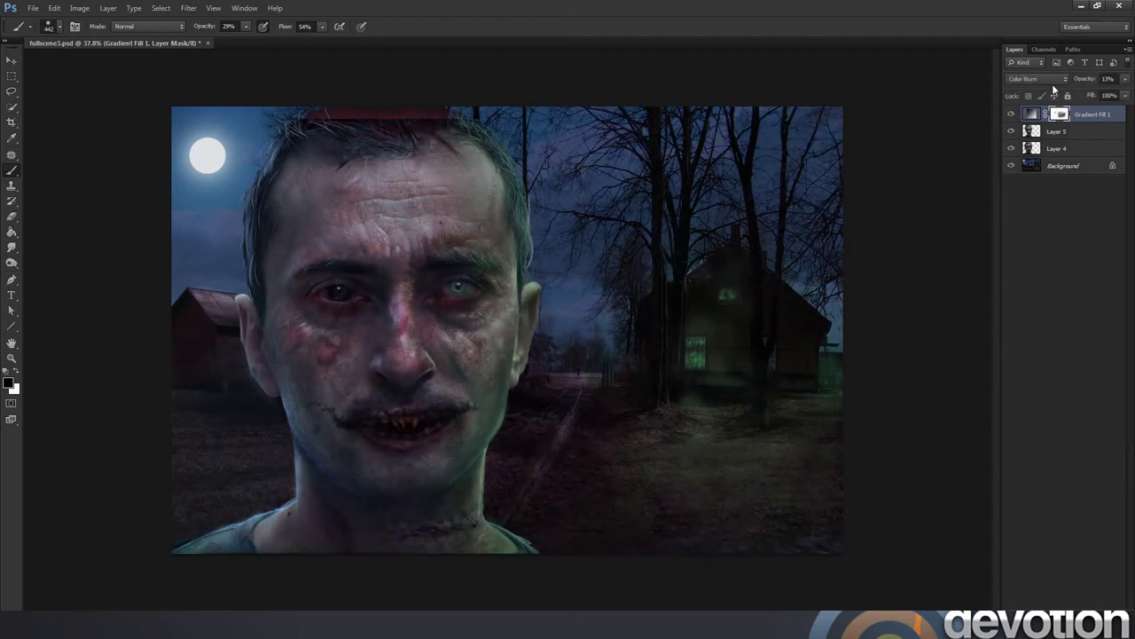
Set the gradient fill's opacity to 28% and paint its mask over the portrait's face.
click(1124, 79)
drag(1086, 92, 1084, 92)
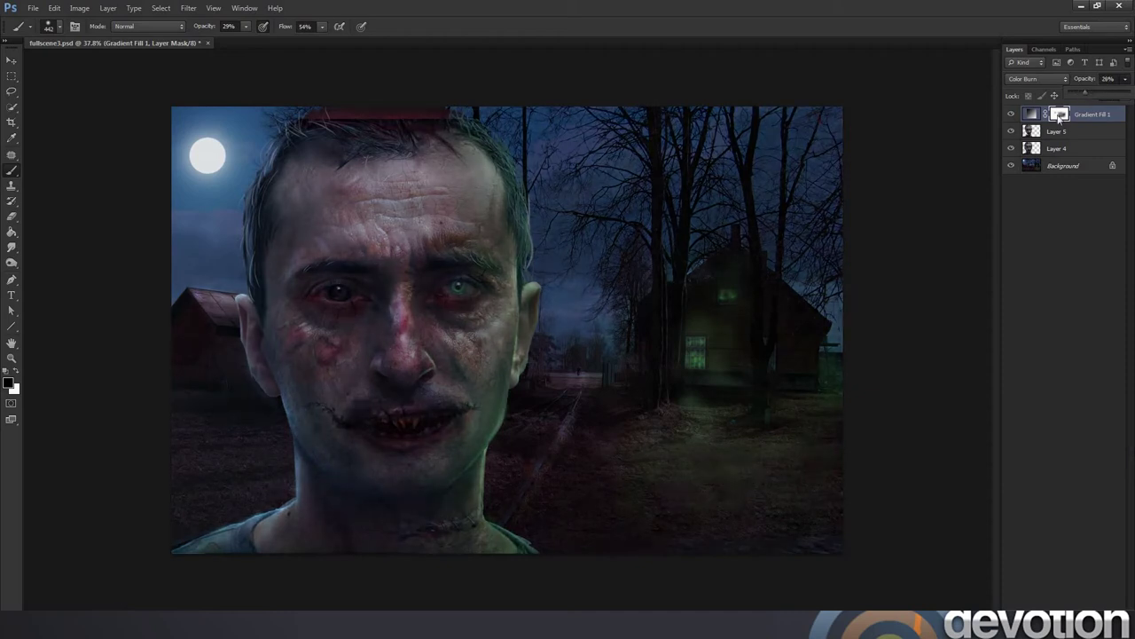
click(495, 318)
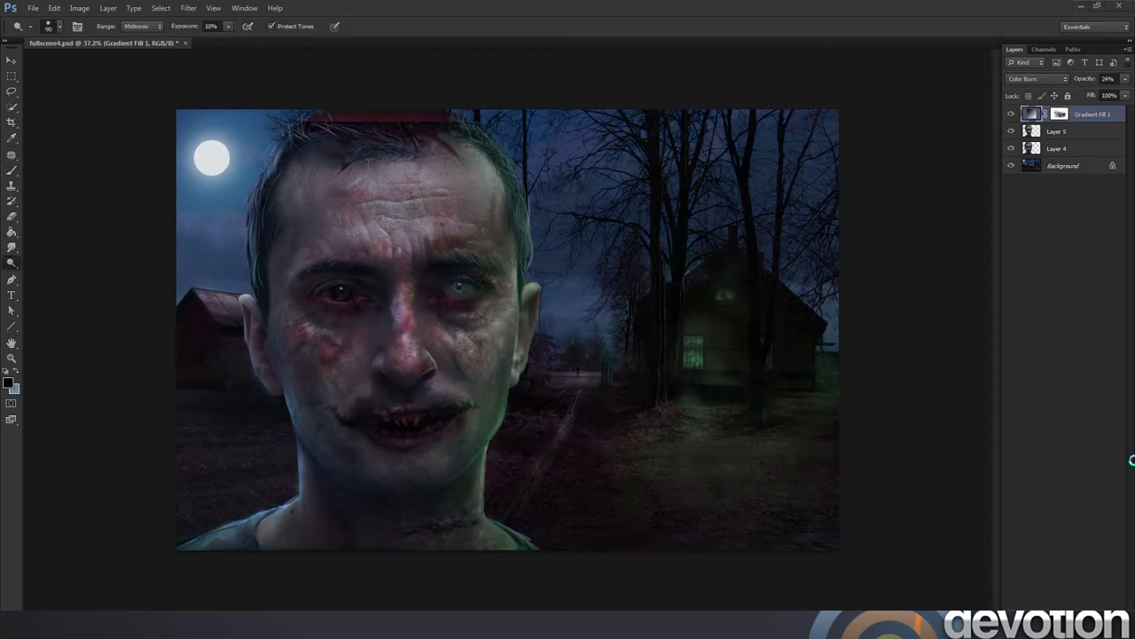
Add a new layer above the gradient fill, fill it with 50% Gray, and set its blending mode to Overlay.
key(ctrl+shift+alt+n)
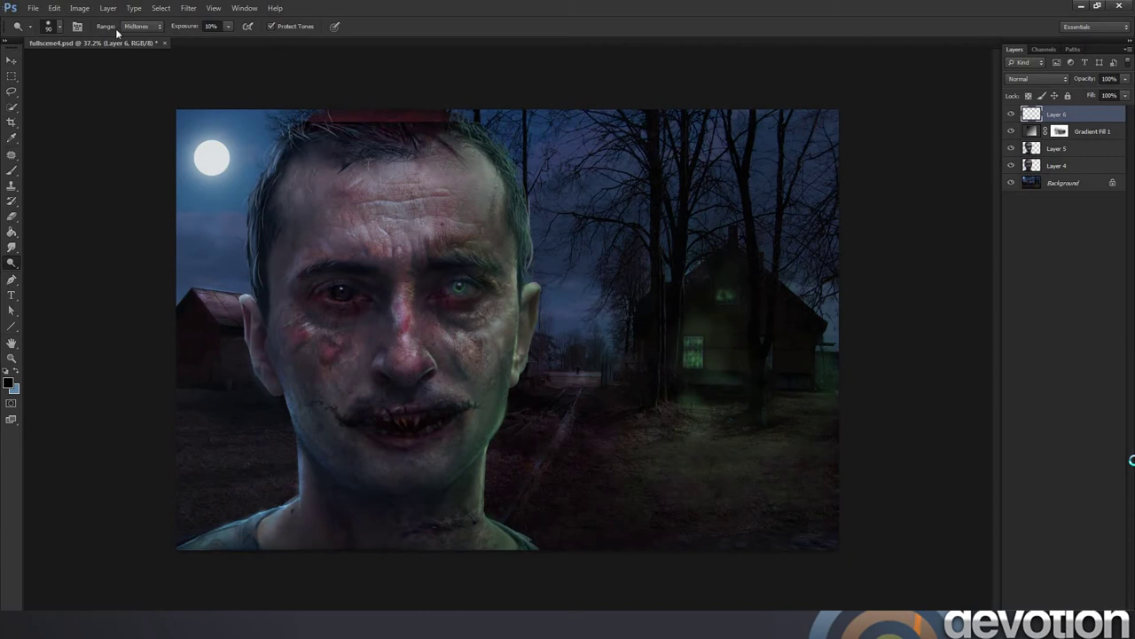
click(55, 8)
click(88, 177)
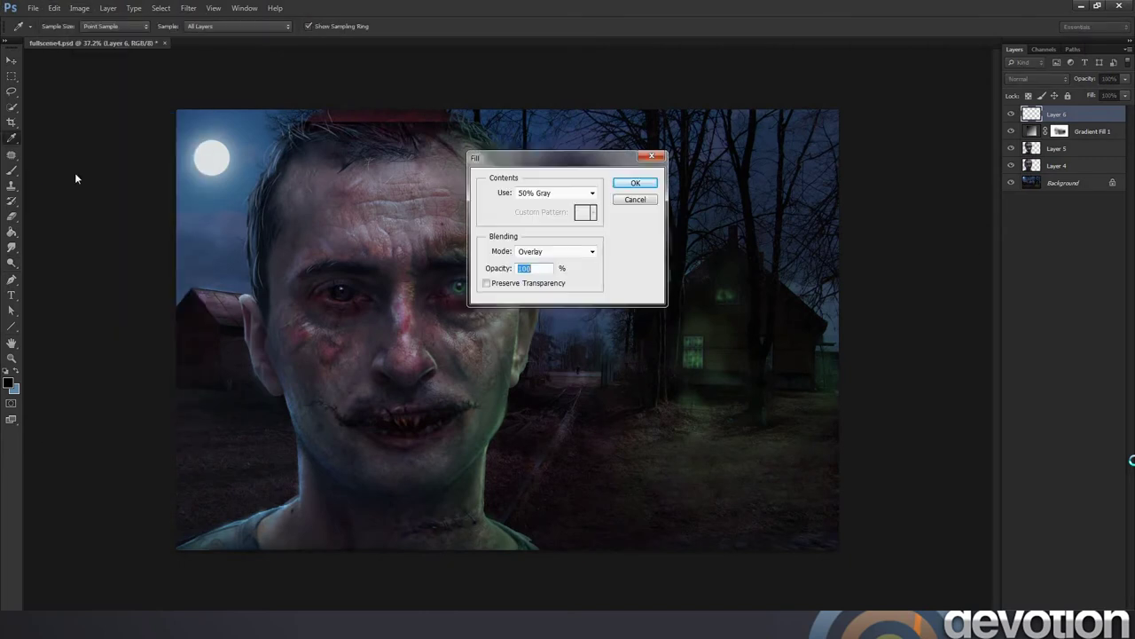
click(635, 183)
key(o)
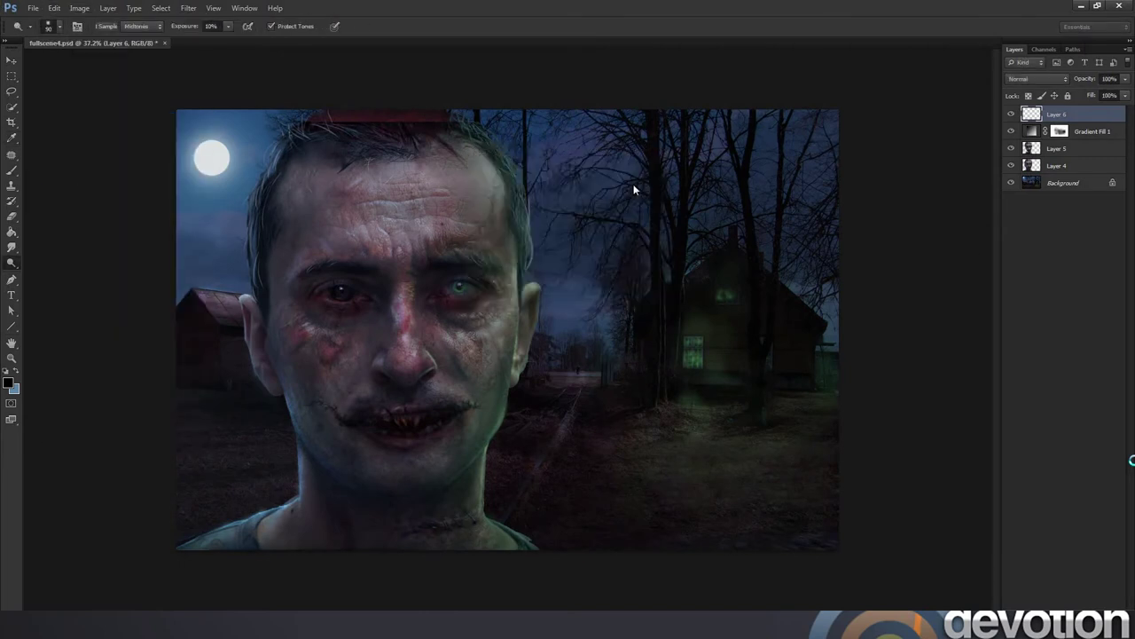
click(1036, 78)
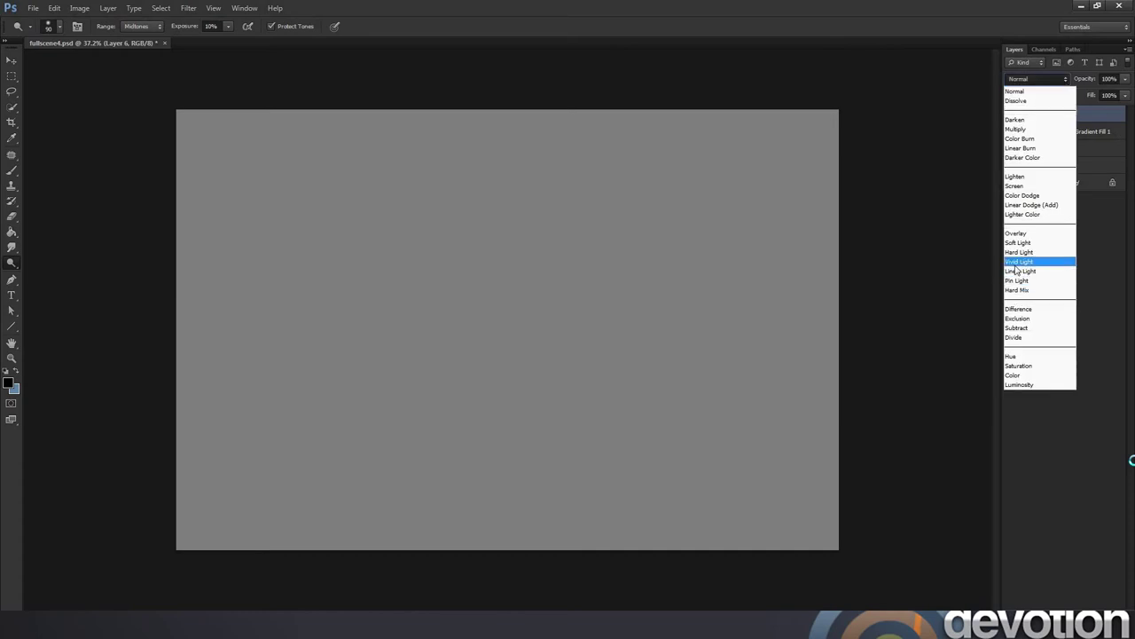
click(1020, 234)
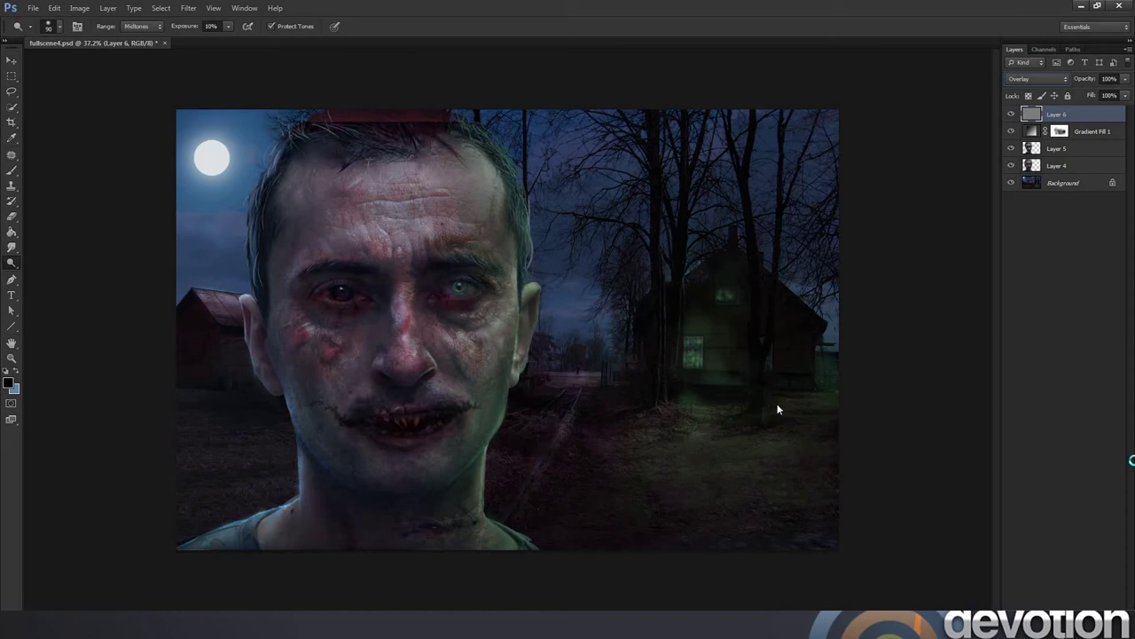
Try Color Dodge blending on the gray layer and return it to Overlay.
key(alt+shift+d)
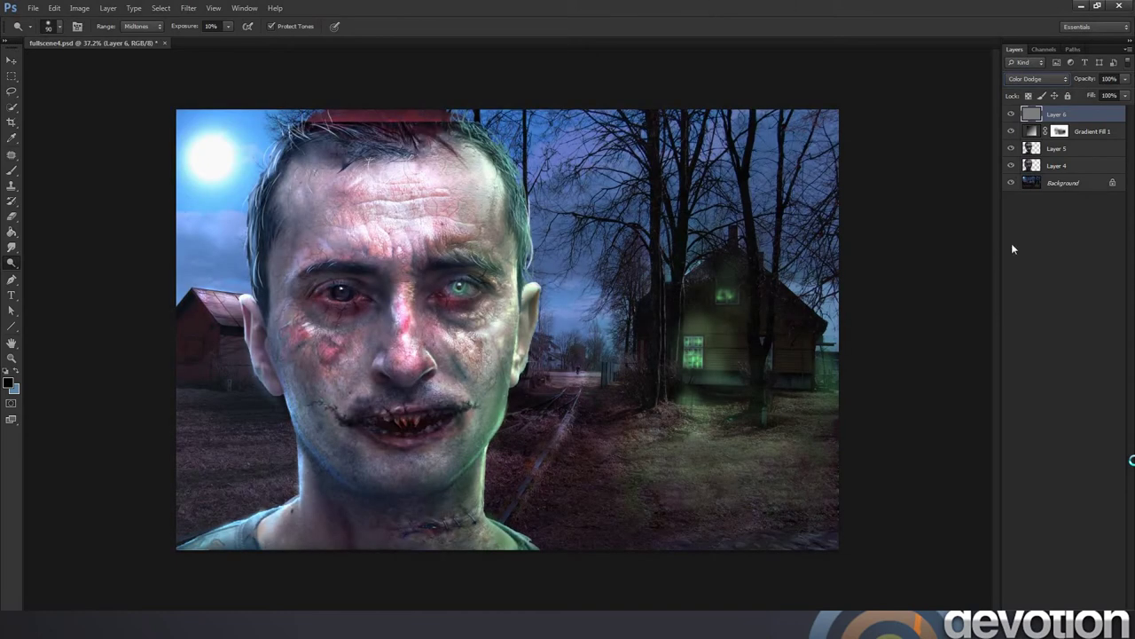
click(1061, 80)
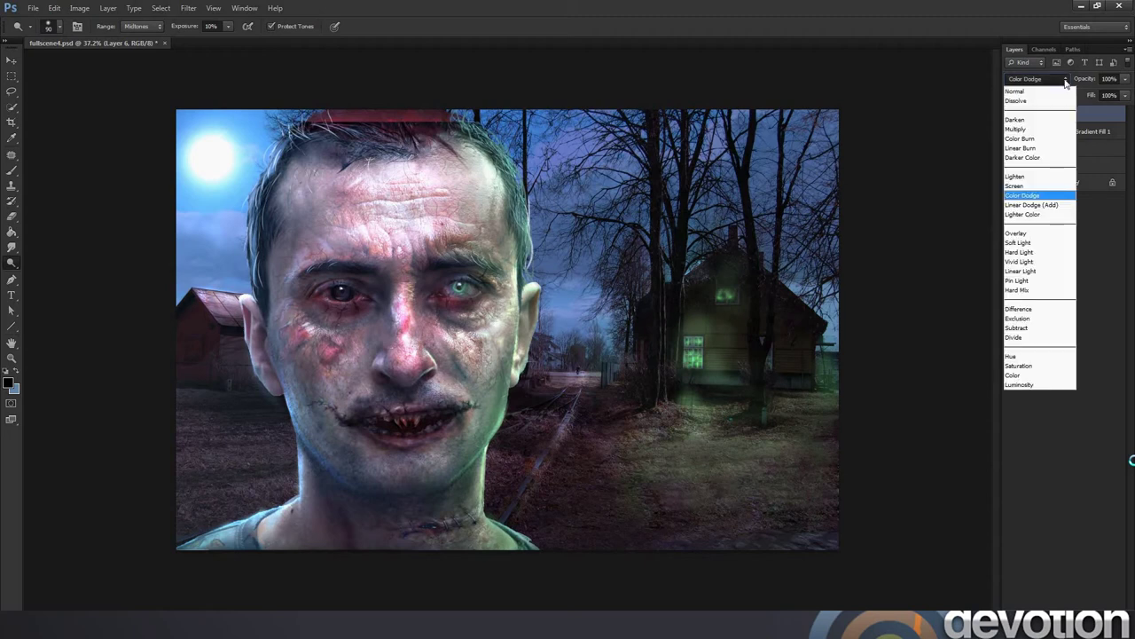
click(1038, 236)
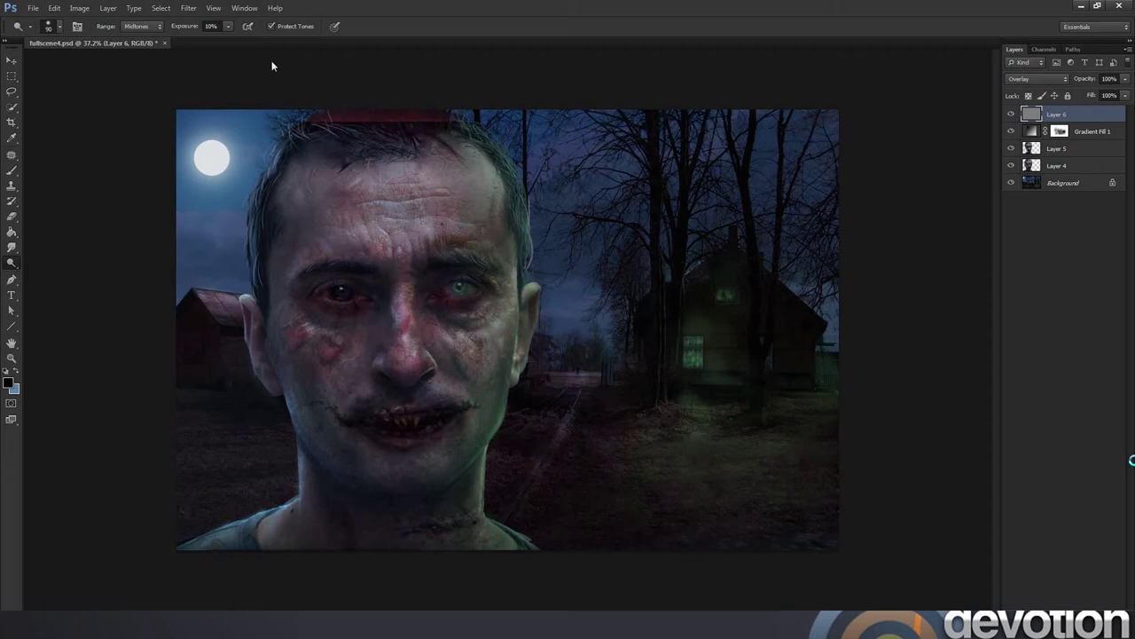
Dodge the highlights on the gray layer with a soft 133 px brush, Midtones range, at 8% exposure.
click(227, 27)
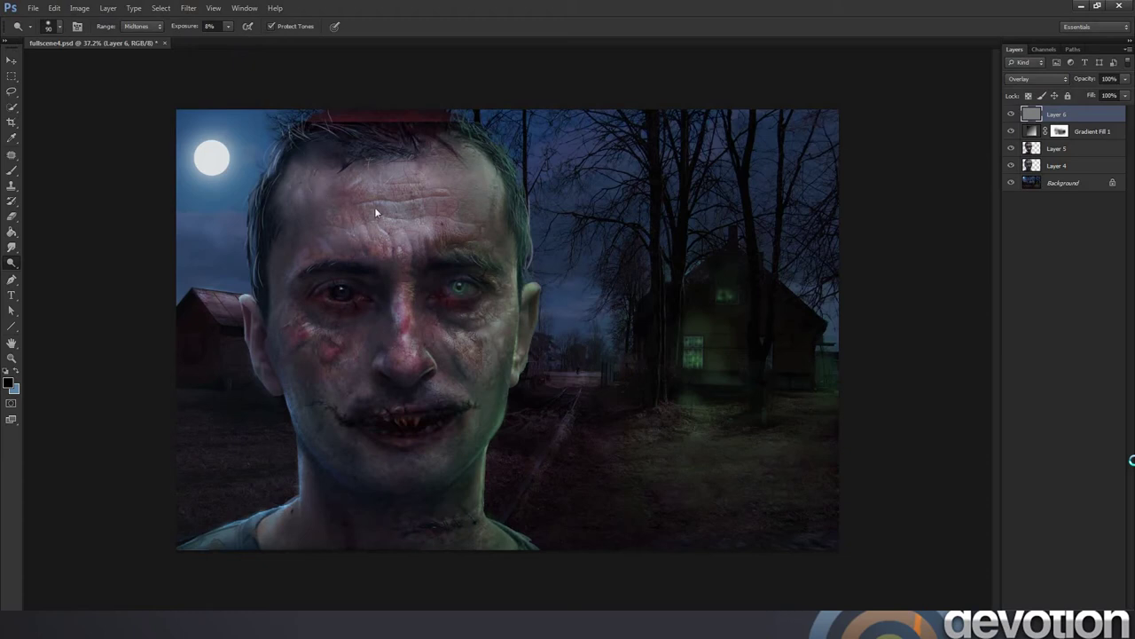
click(140, 26)
click(140, 57)
click(140, 26)
right_click(478, 221)
drag(552, 239, 549, 241)
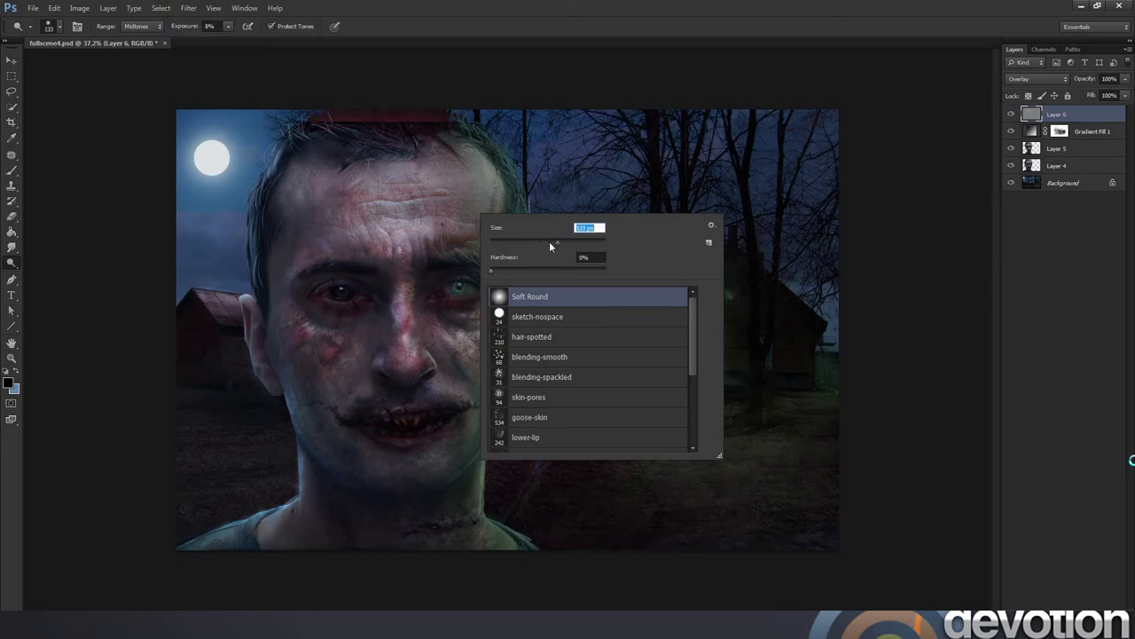
click(441, 209)
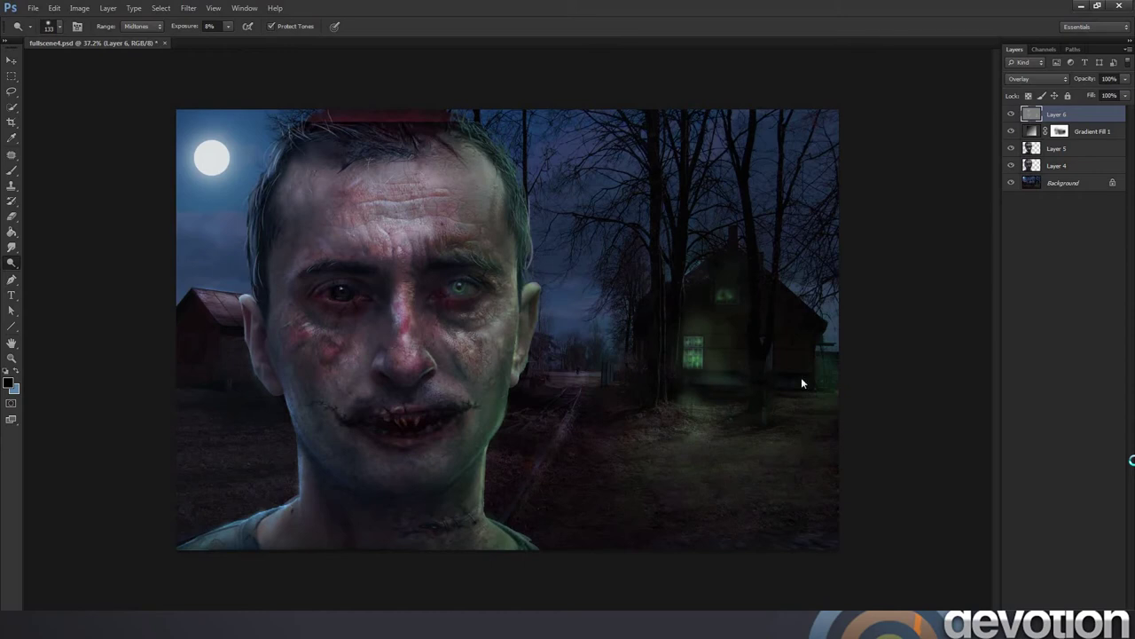
Burn the shadow areas of the portrait on the gray layer with a 52 px brush, Midtones range, at 6% exposure.
right_click(12, 262)
click(53, 273)
right_click(527, 382)
click(479, 480)
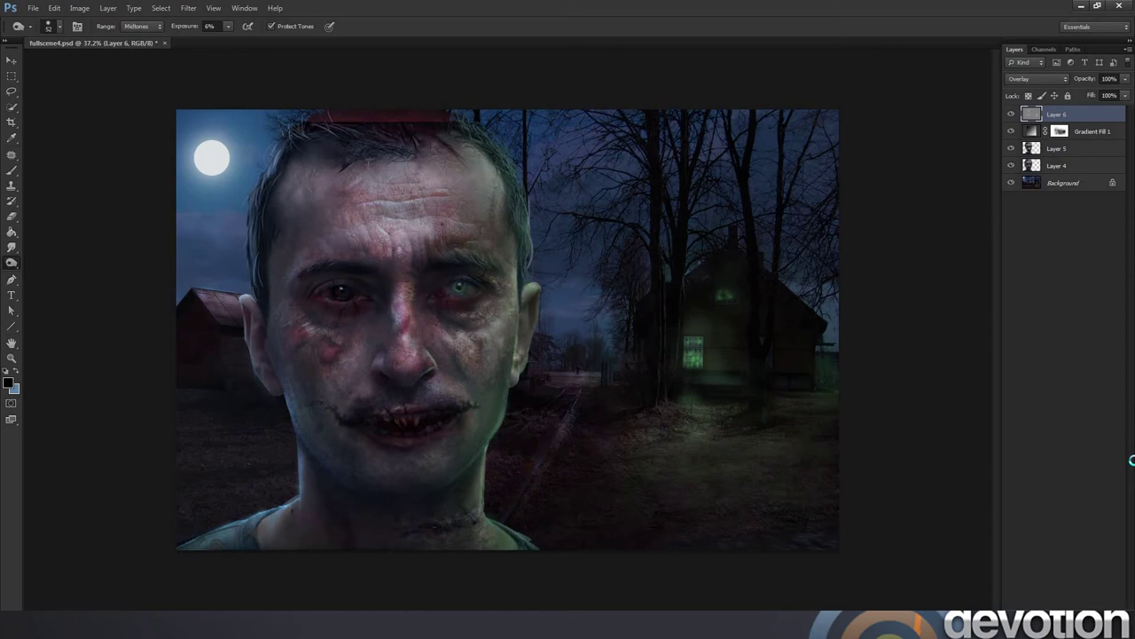
Add a new top layer and prepare a 94 px brush at 23% opacity with a sampled forehead skin tone.
key(ctrl+shift+alt+n)
key(b)
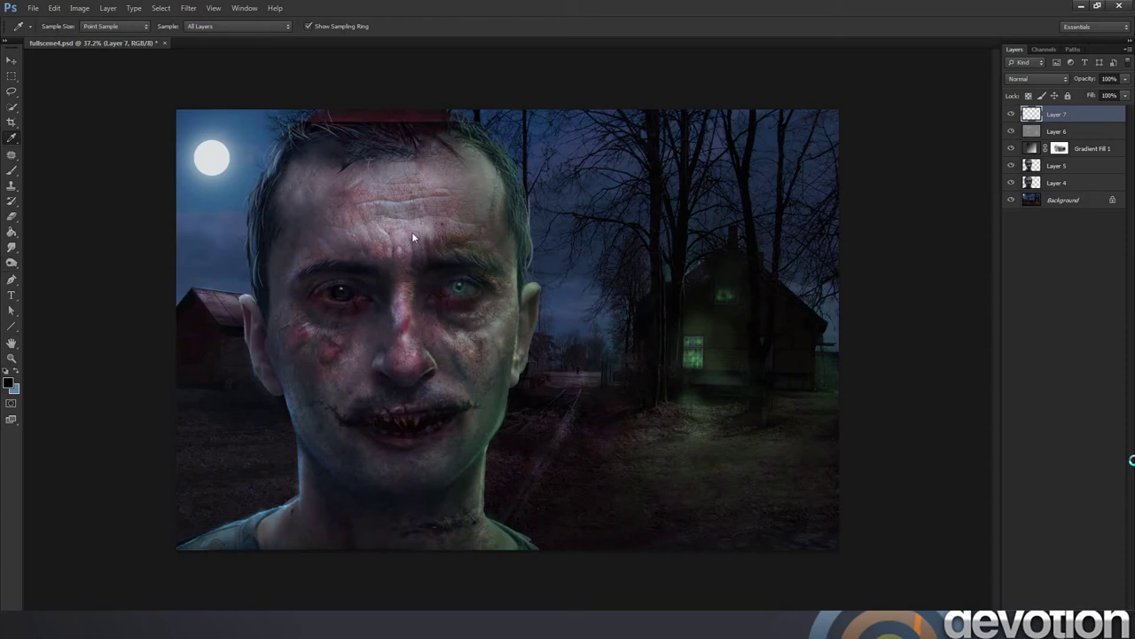
alt+click(416, 229)
right_click(400, 194)
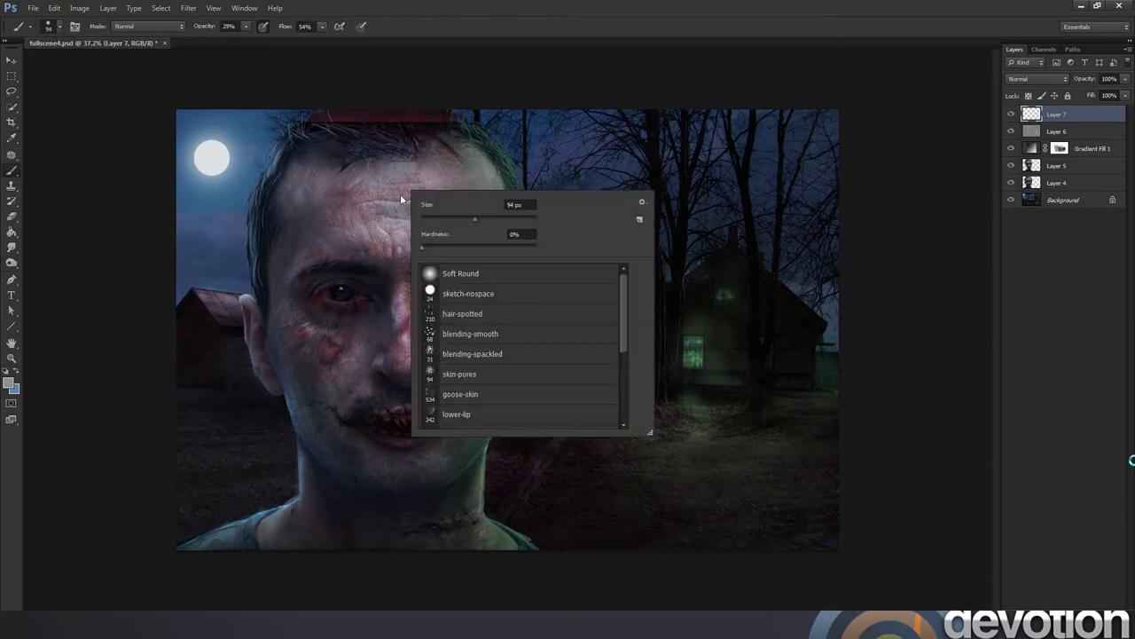
click(484, 49)
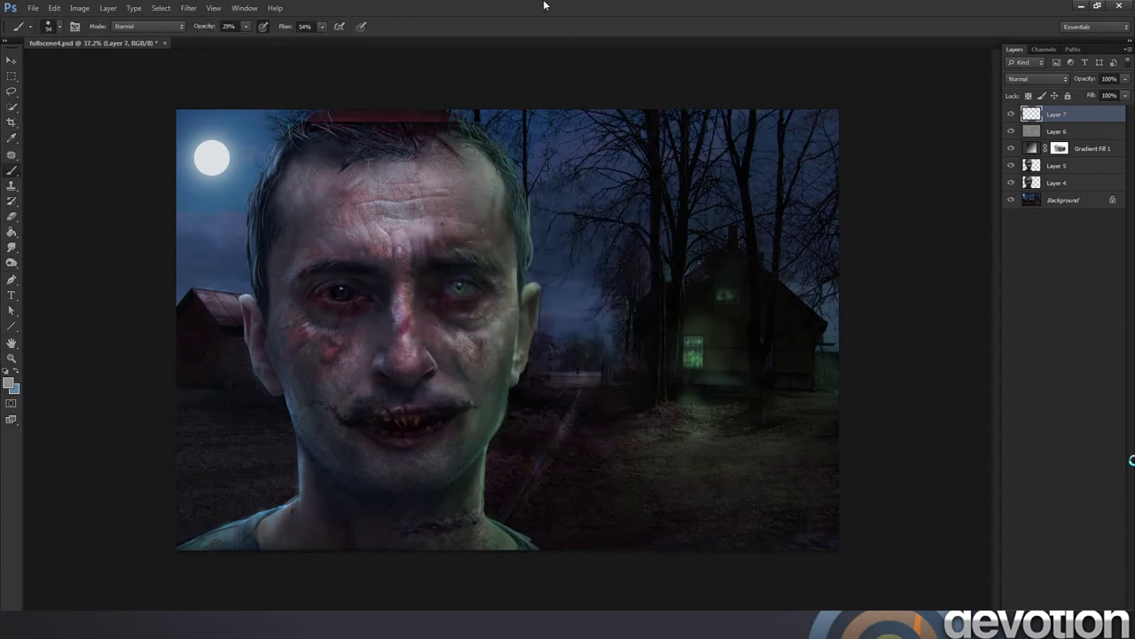
click(245, 26)
drag(248, 40, 240, 39)
Smooth the forehead and brow area on the new layer by painting with skin tones sampled from the forehead.
alt+click(416, 227)
alt+click(492, 169)
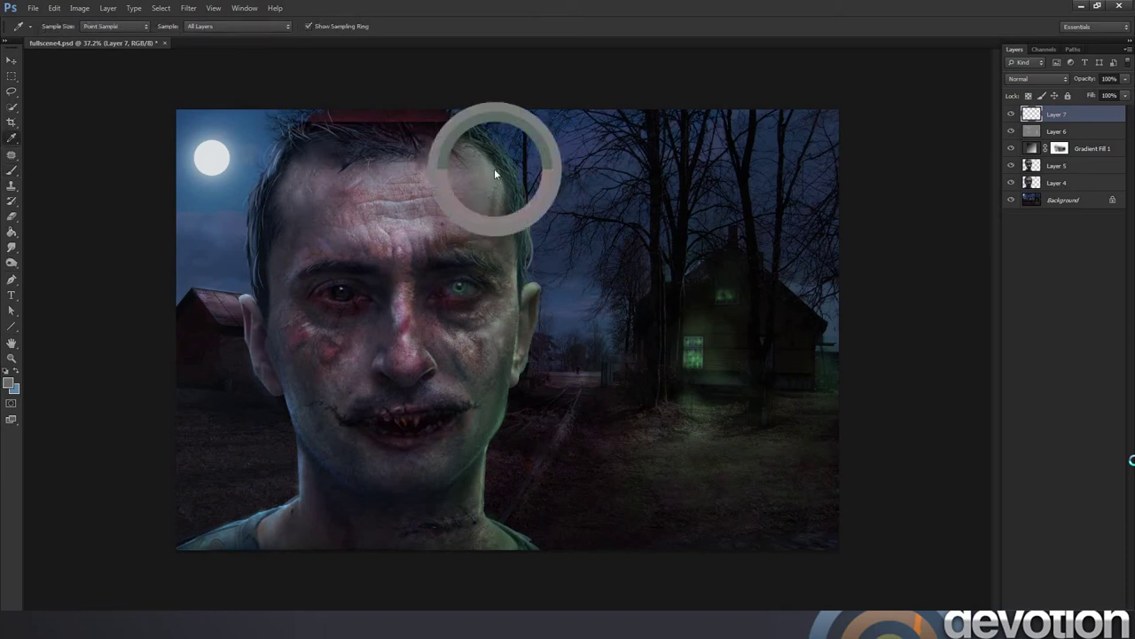
alt+click(450, 197)
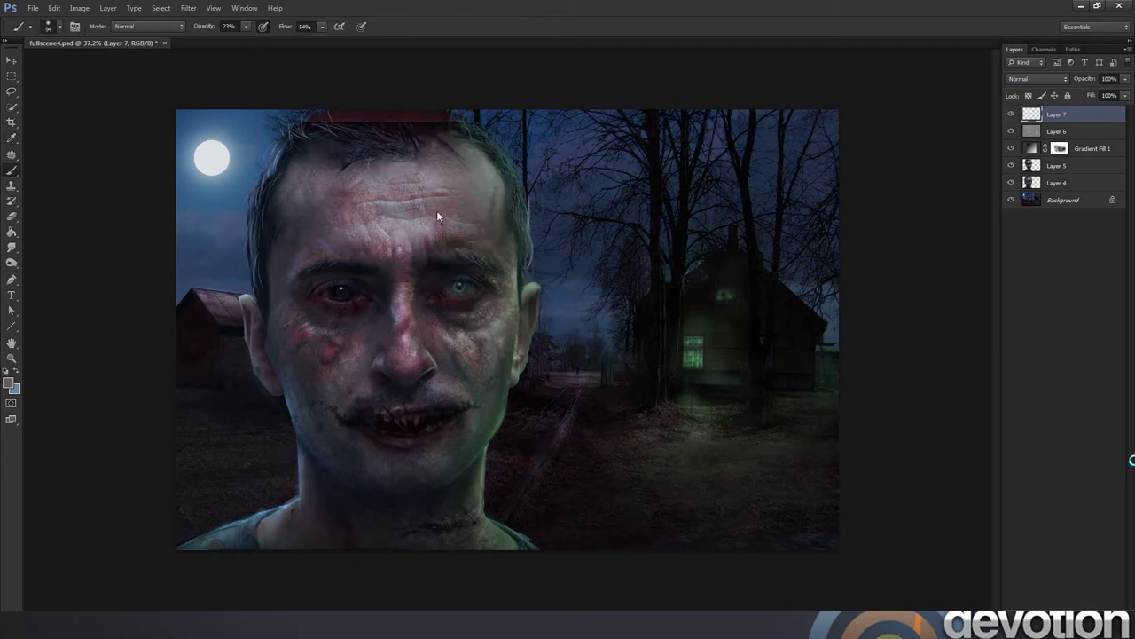
alt+click(415, 189)
key(alt)
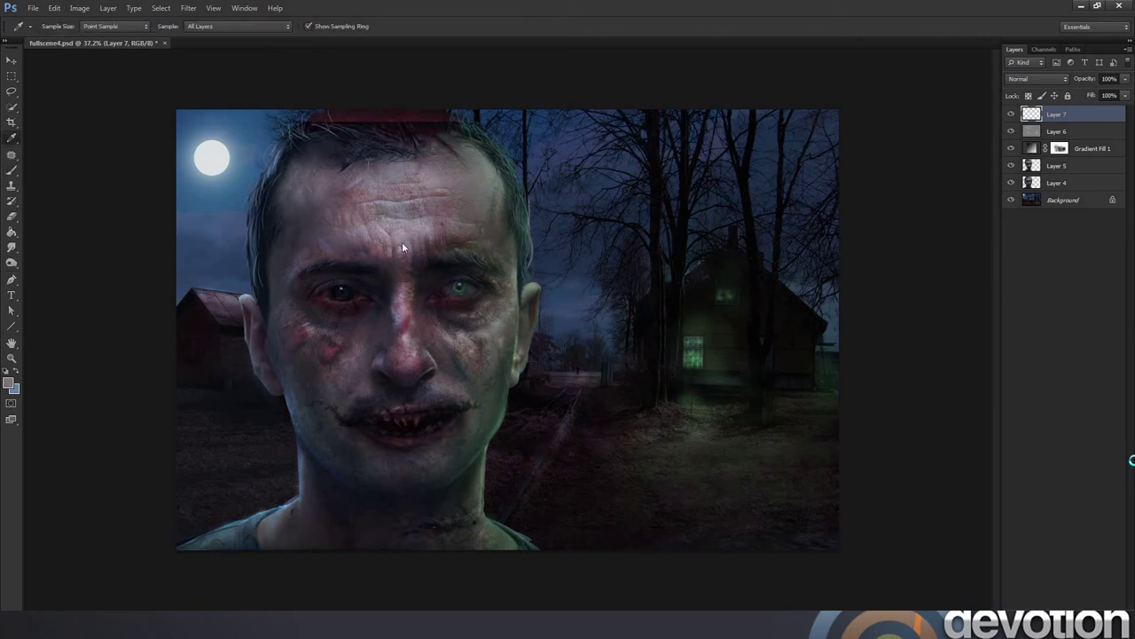
alt+click(403, 248)
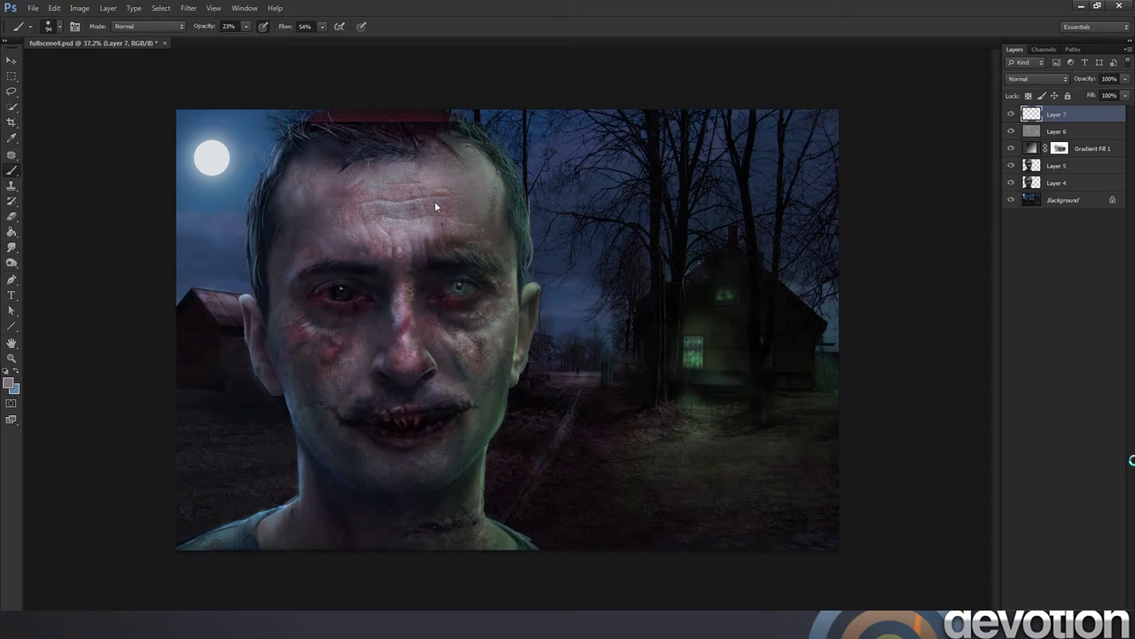
Blend the nose and the cheek below the green eye by painting with skin tones sampled from those areas.
alt+click(405, 291)
alt+click(404, 312)
alt+click(395, 352)
key(alt)
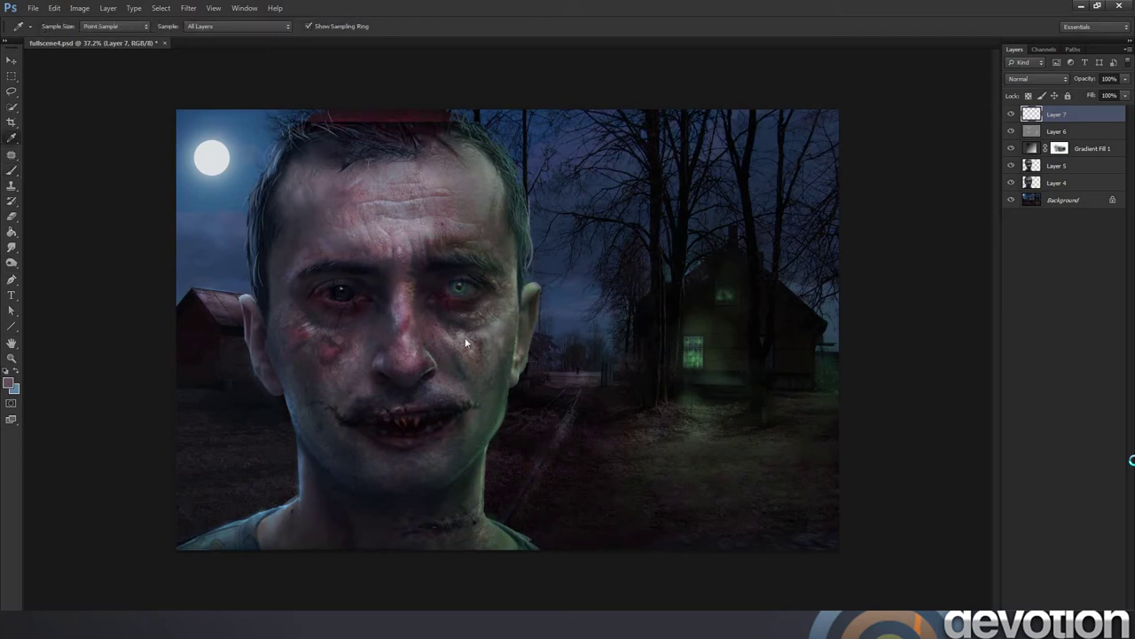
alt+click(465, 337)
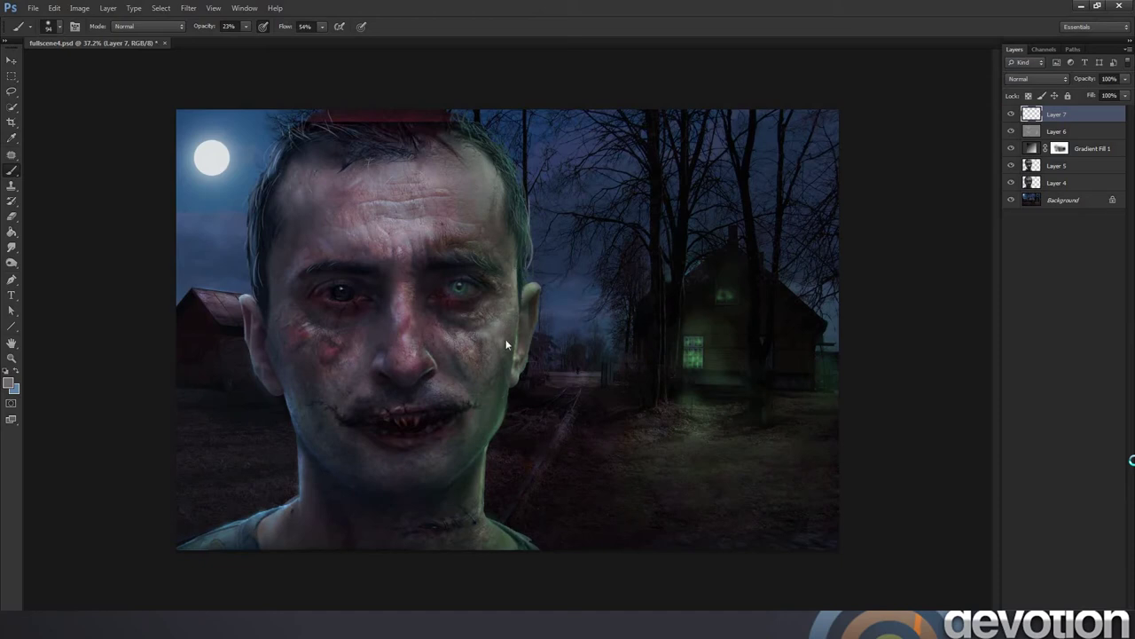
alt+click(487, 395)
alt+click(474, 359)
alt+click(444, 386)
key(alt)
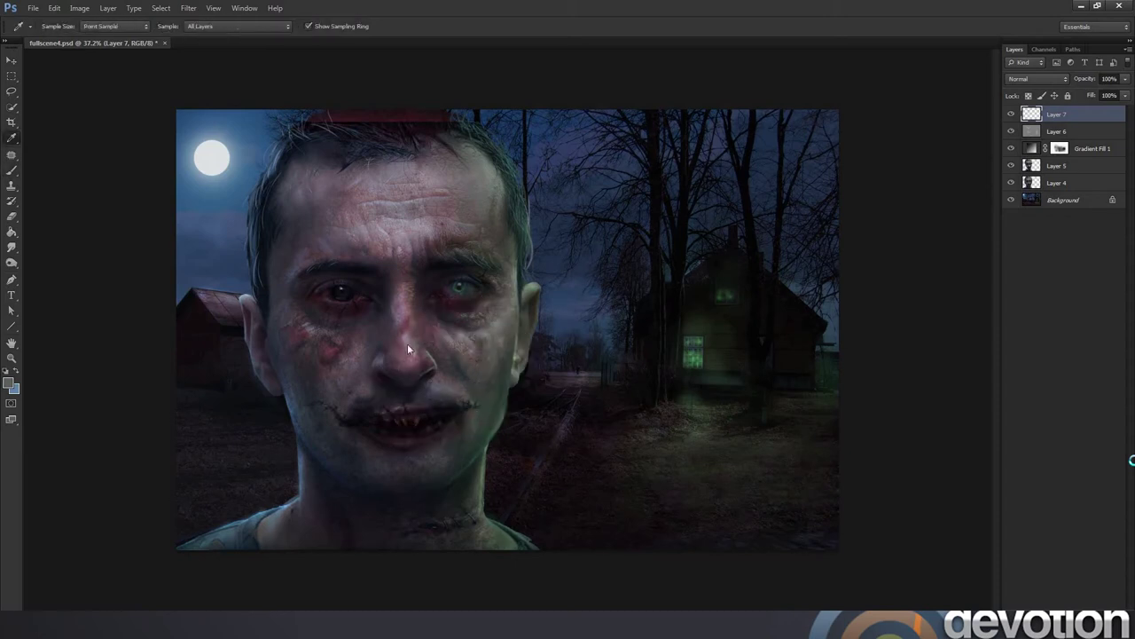
alt+click(418, 362)
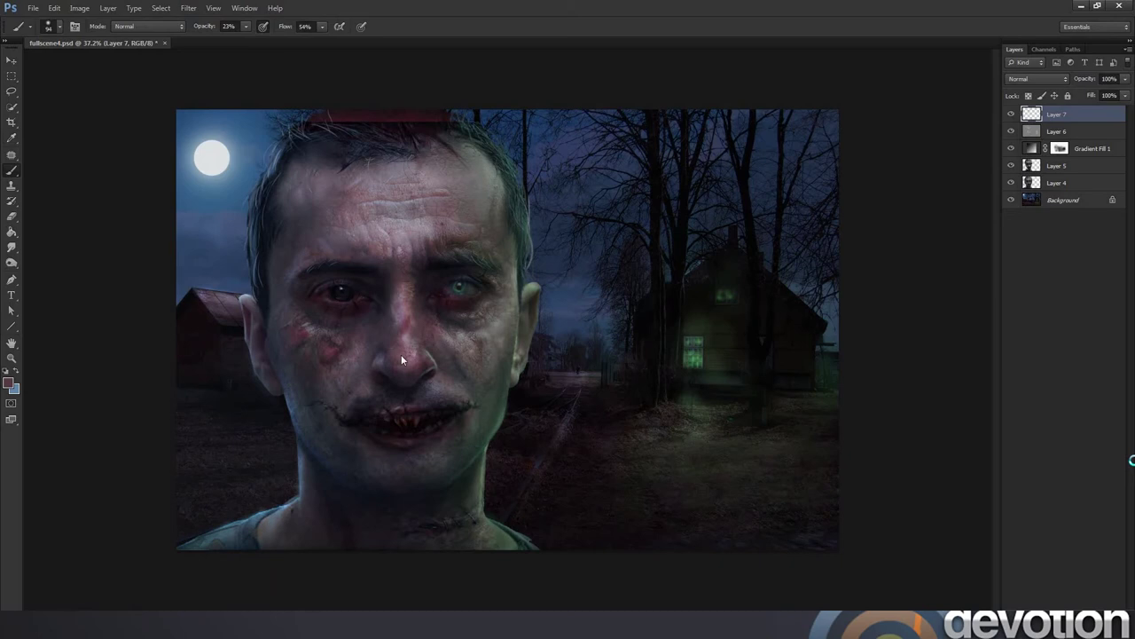
Blend the cheek below the bloody eye, the temple and the chin by painting with skin tones sampled from those areas.
alt+click(357, 364)
alt+click(309, 339)
alt+click(283, 262)
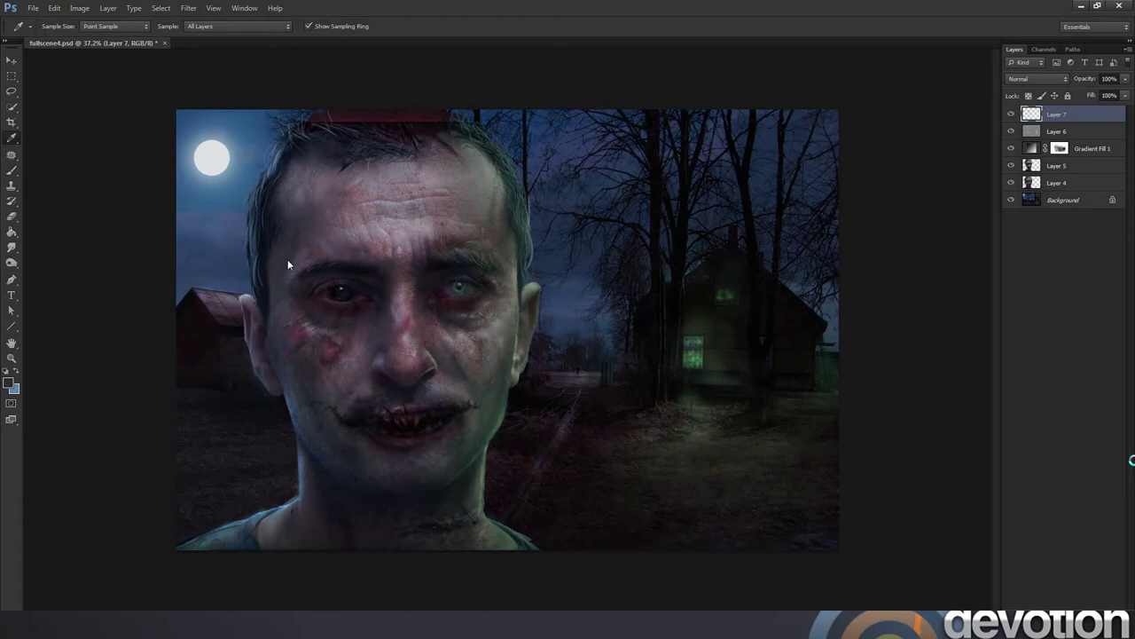
alt+click(302, 267)
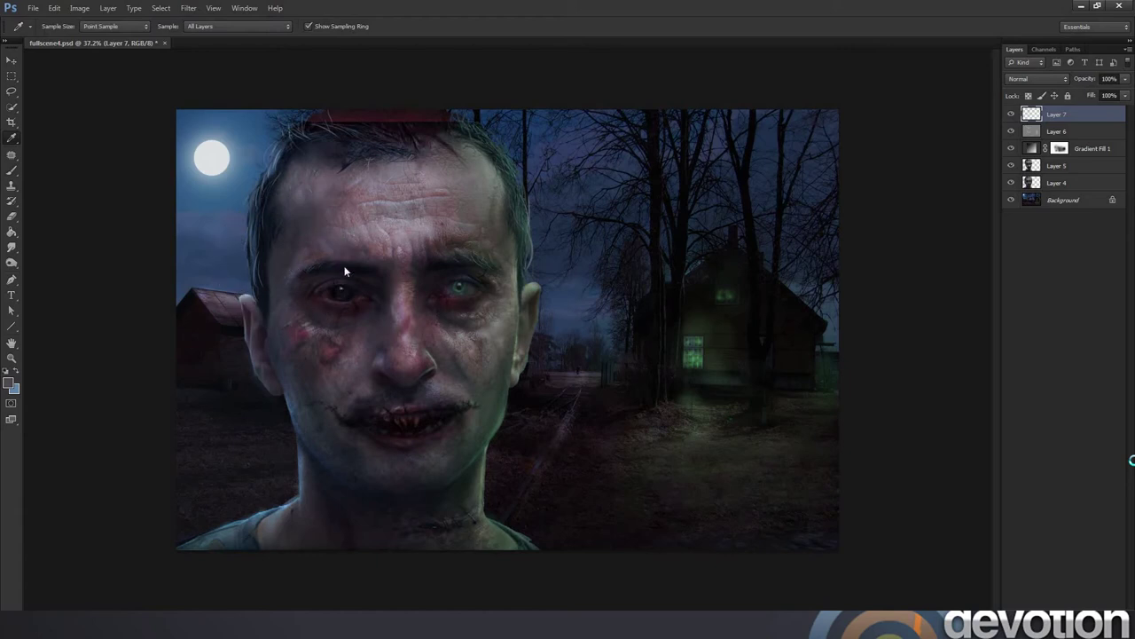
alt+click(443, 460)
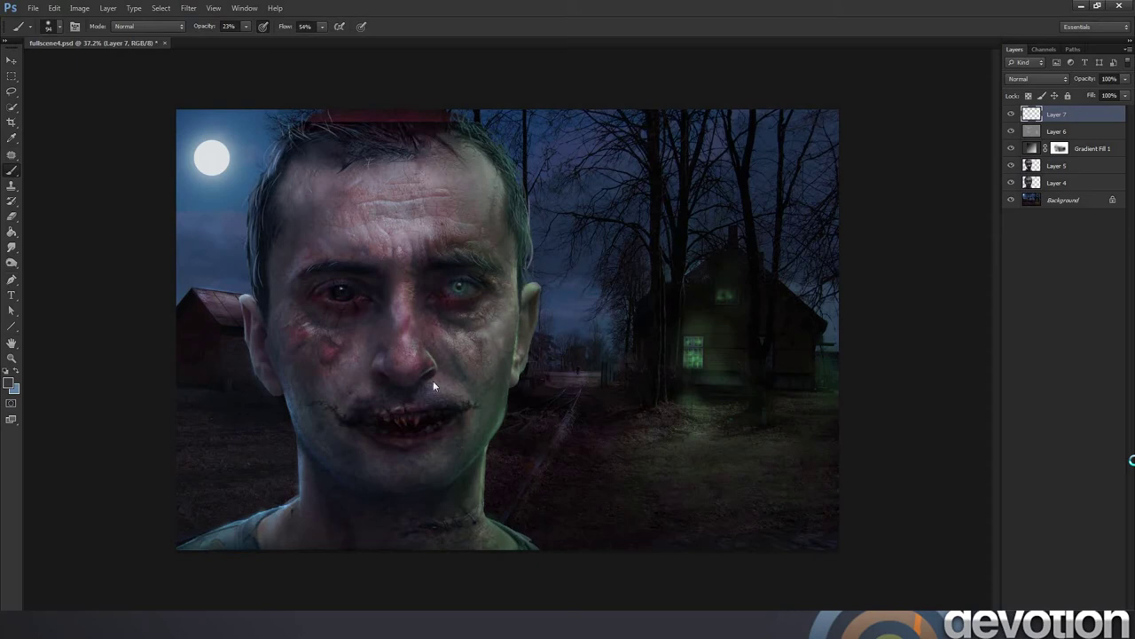
Smooth the neck and the skin around the shirt collar by painting with tones sampled from the neck and shirt.
key(alt)
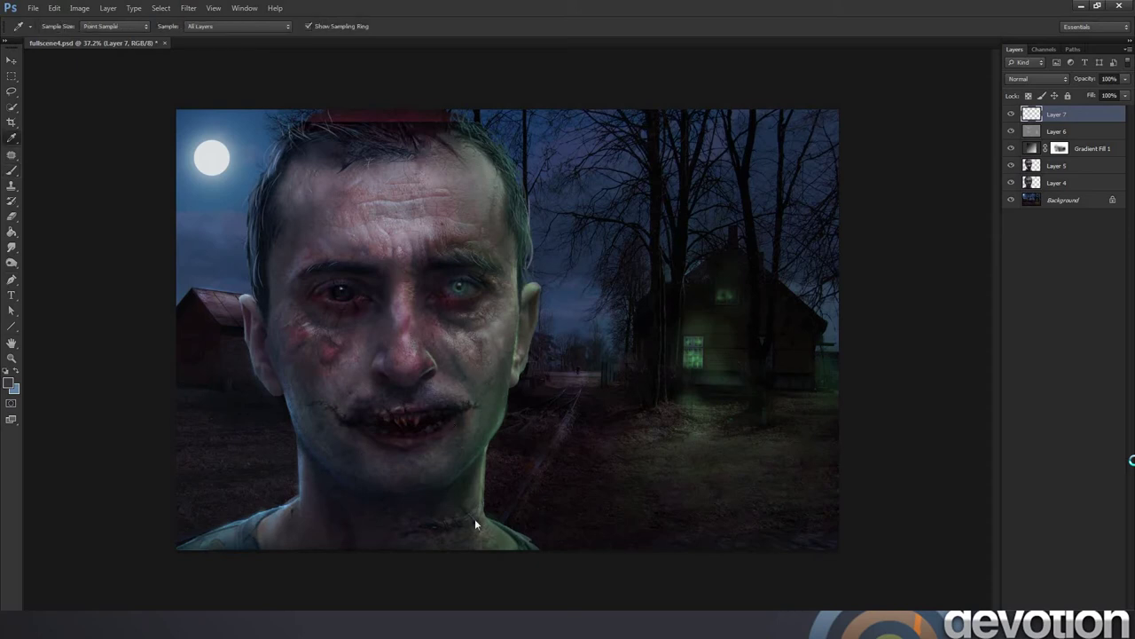
alt+click(481, 487)
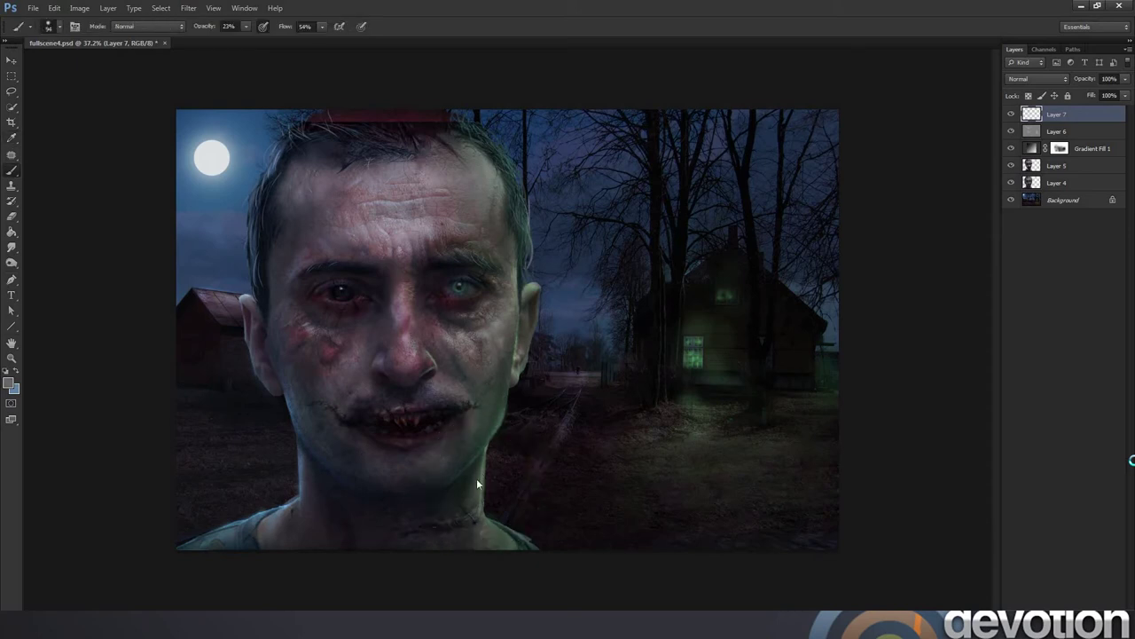
alt+click(439, 520)
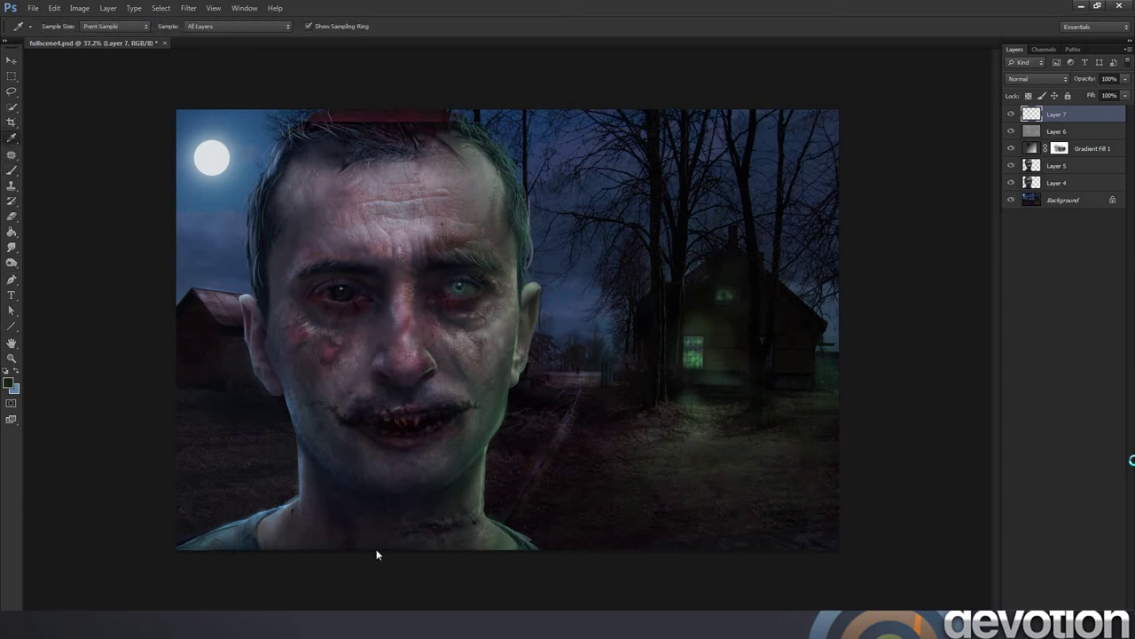
alt+click(229, 536)
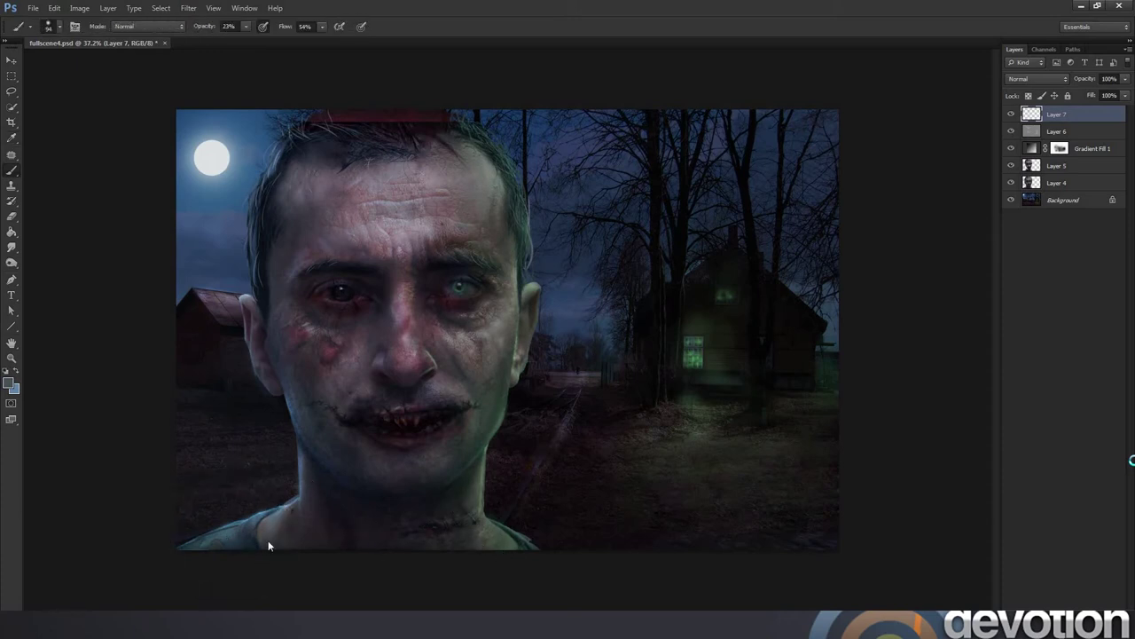
alt+click(292, 514)
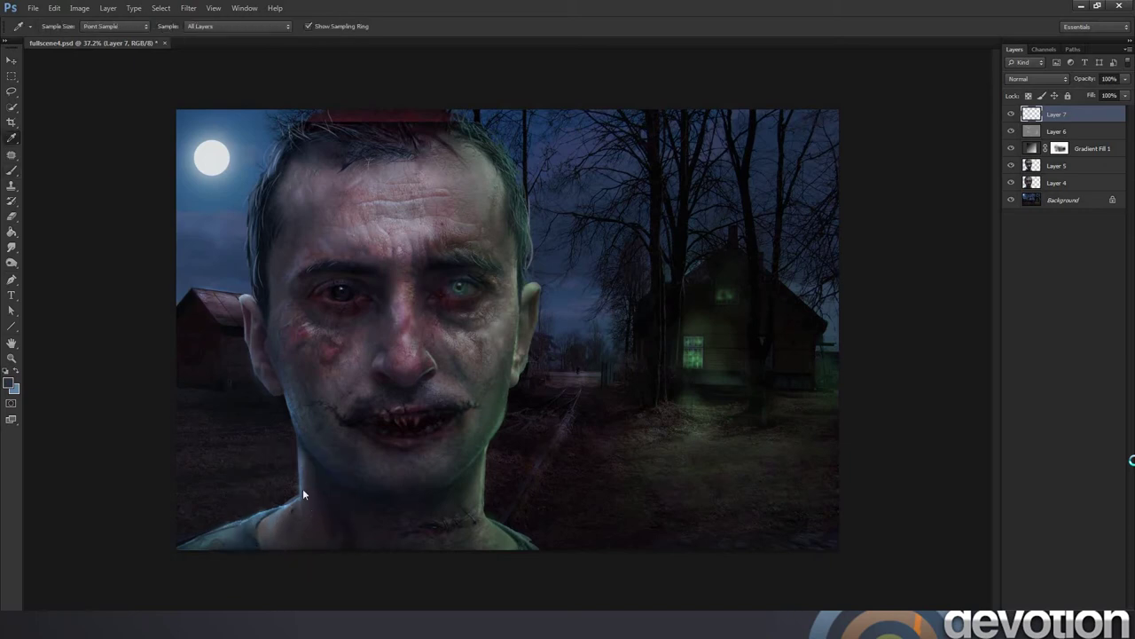
alt+click(300, 463)
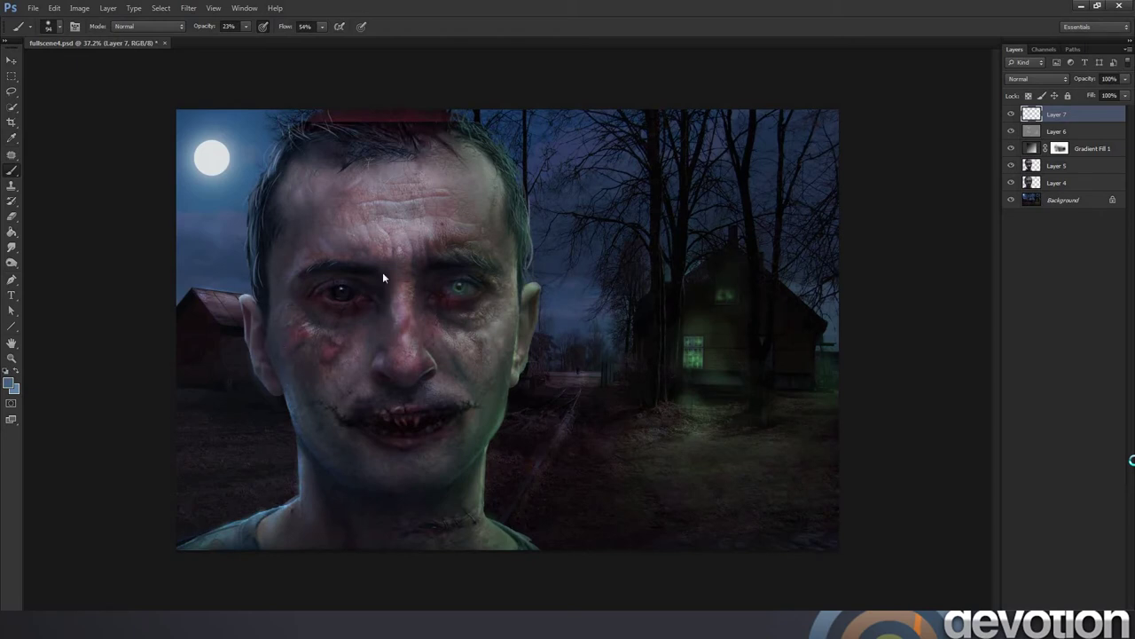
Reduce the brush to 33 px and paint soft cloud highlights beneath the moon with a tone sampled from the moon.
right_click(349, 278)
drag(351, 311, 249, 312)
right_click(255, 179)
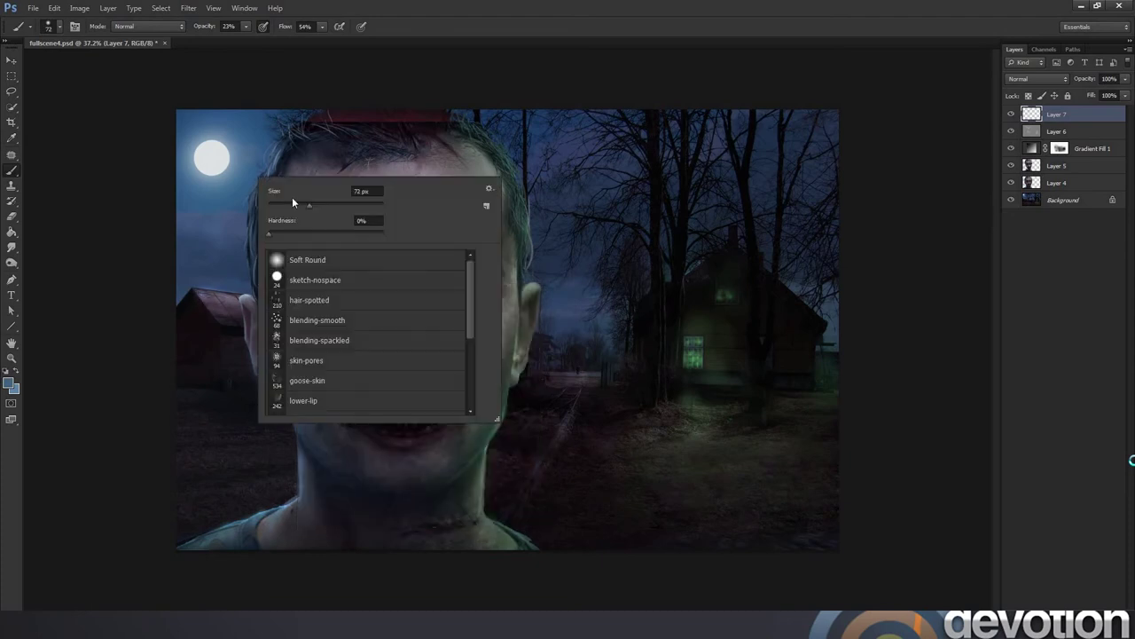
key(Return)
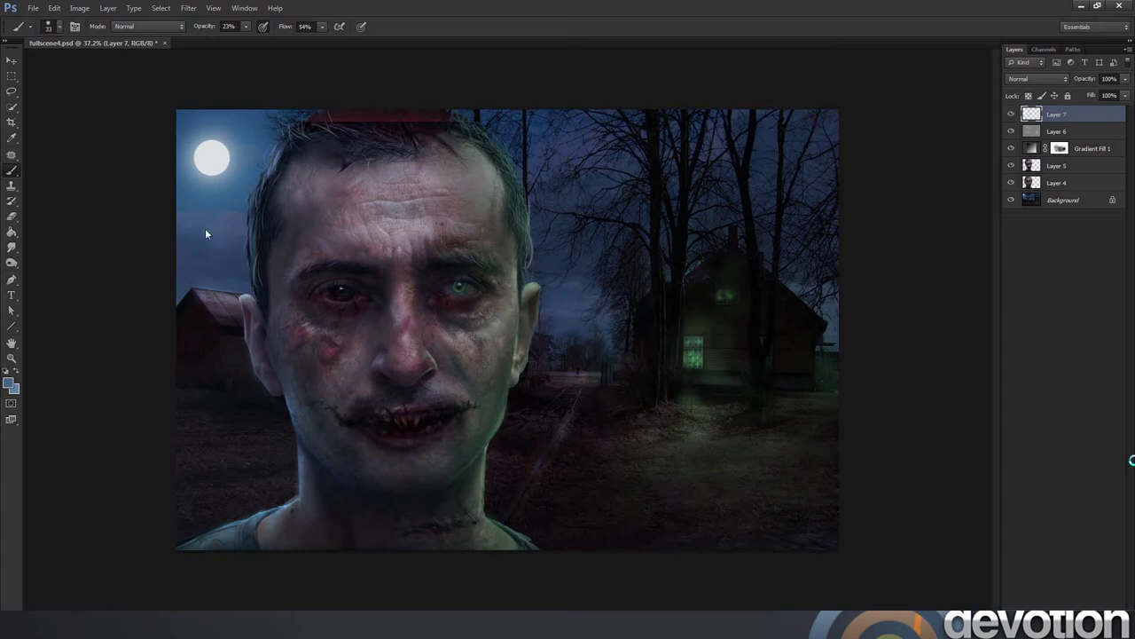
alt+click(213, 167)
Retouch the background around the trees and the large house using dark tones sampled from the hair edge and the house.
key(i)
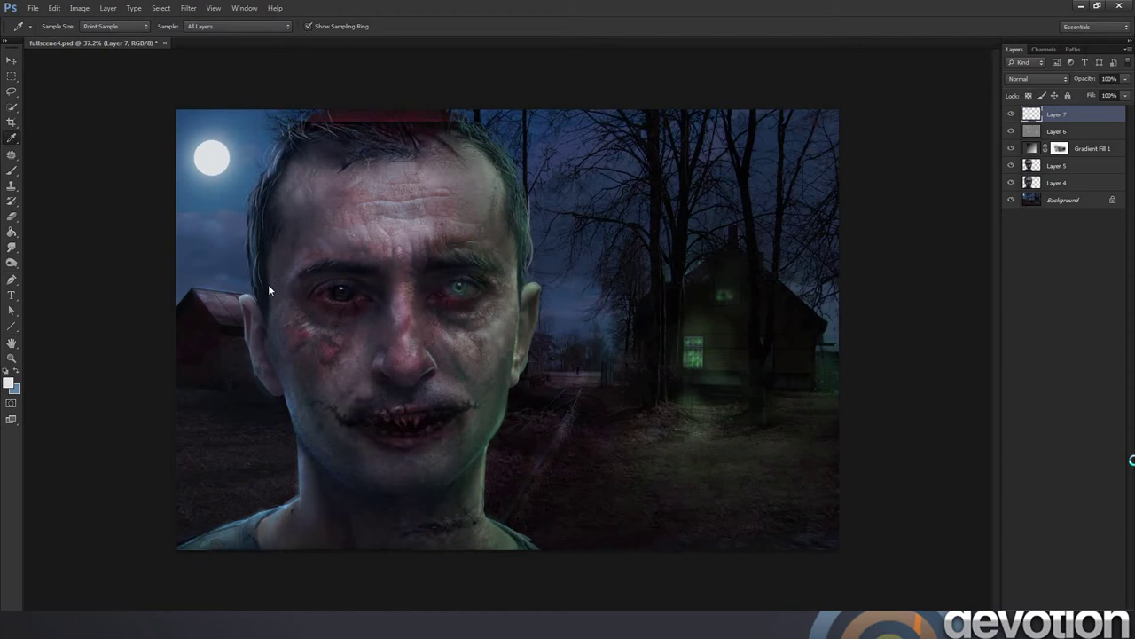
click(266, 286)
key(b)
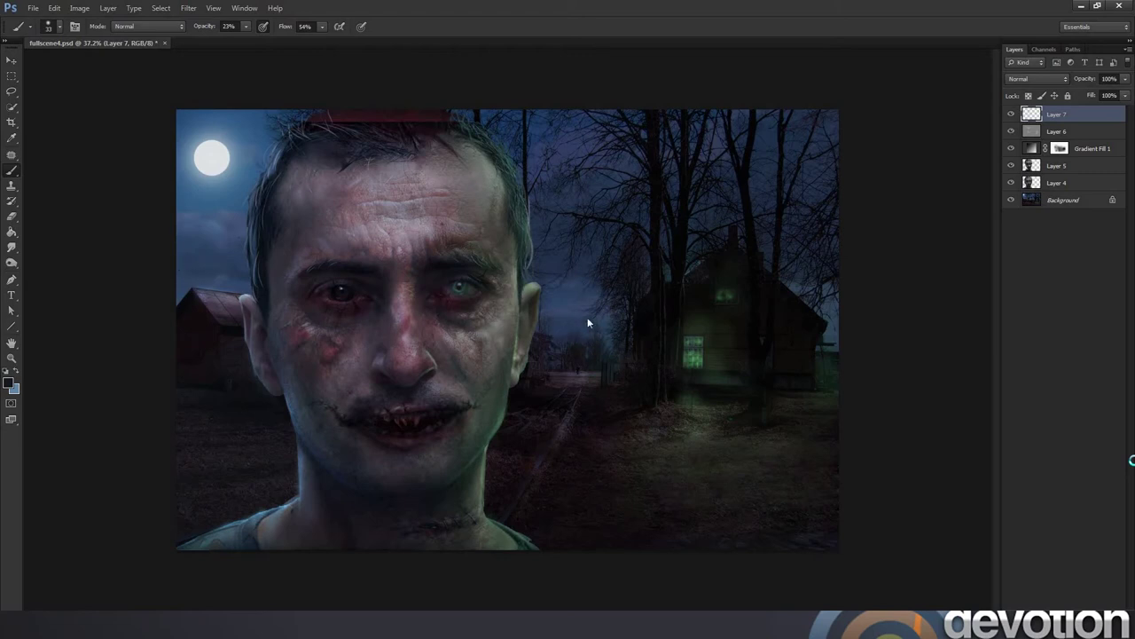
key(i)
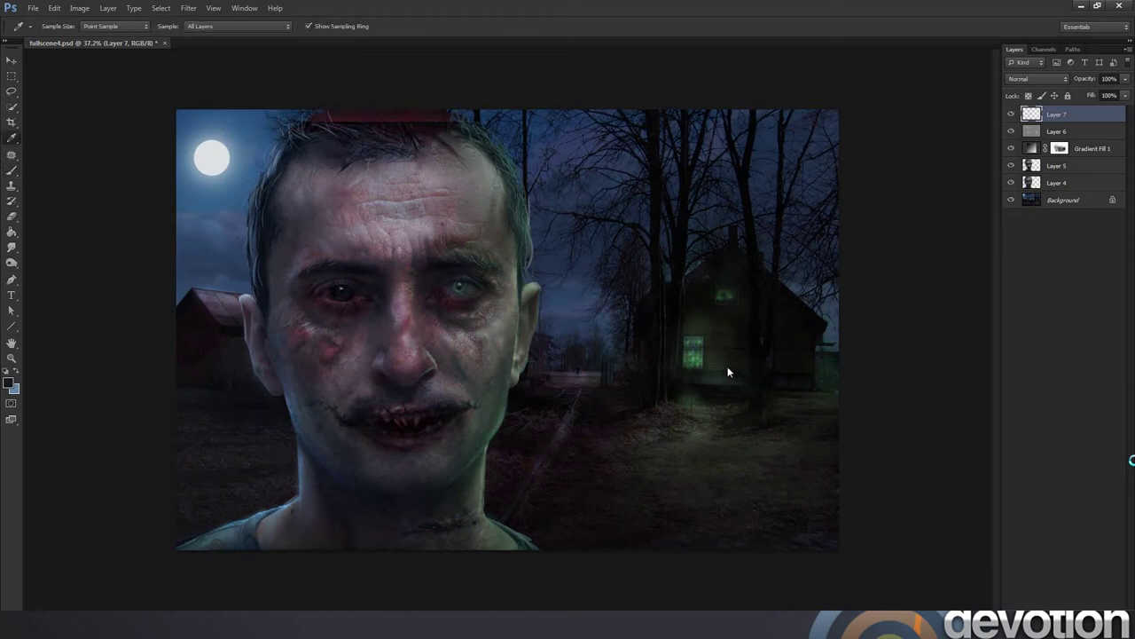
key(b)
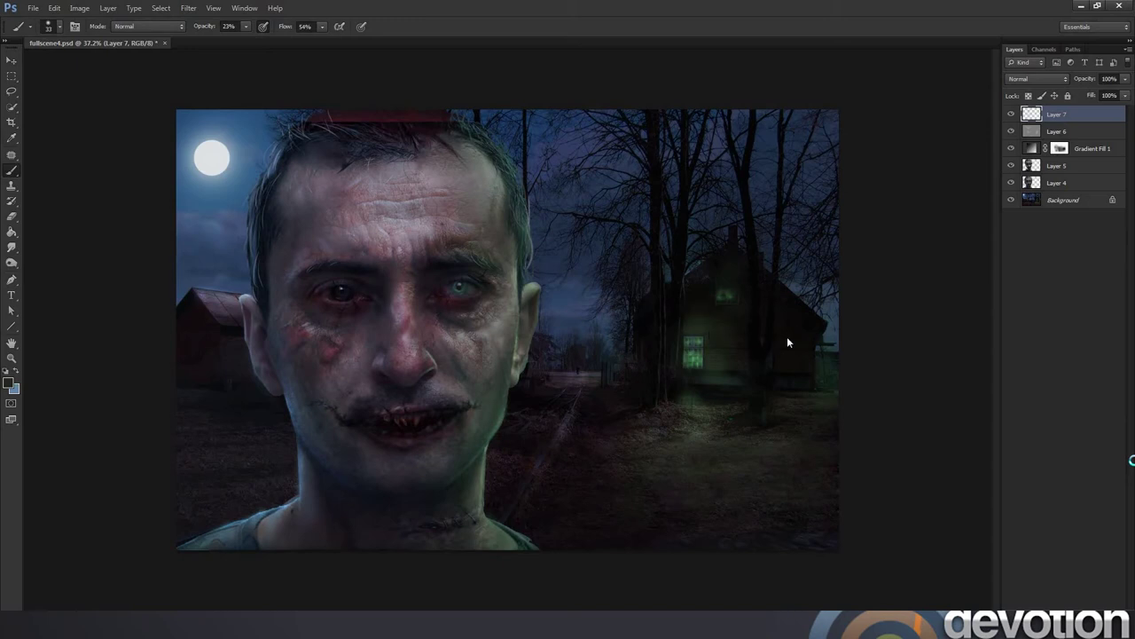
Paint over the path and the grass on both sides of the neck with tones sampled from the ground.
key(i)
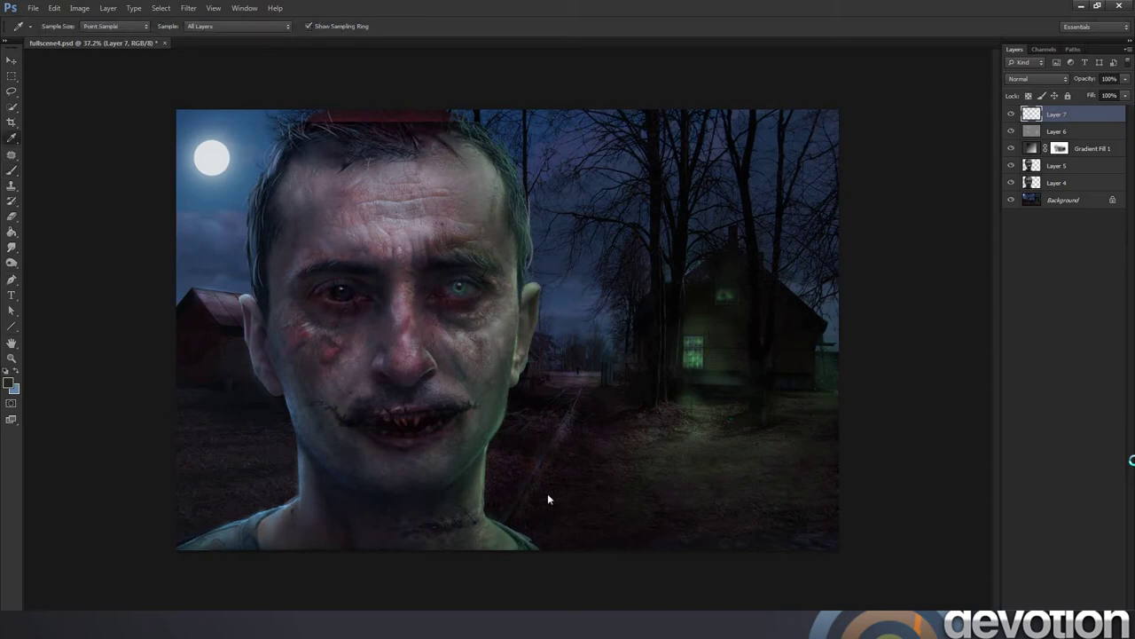
click(576, 396)
key(b)
key(i)
click(251, 461)
key(b)
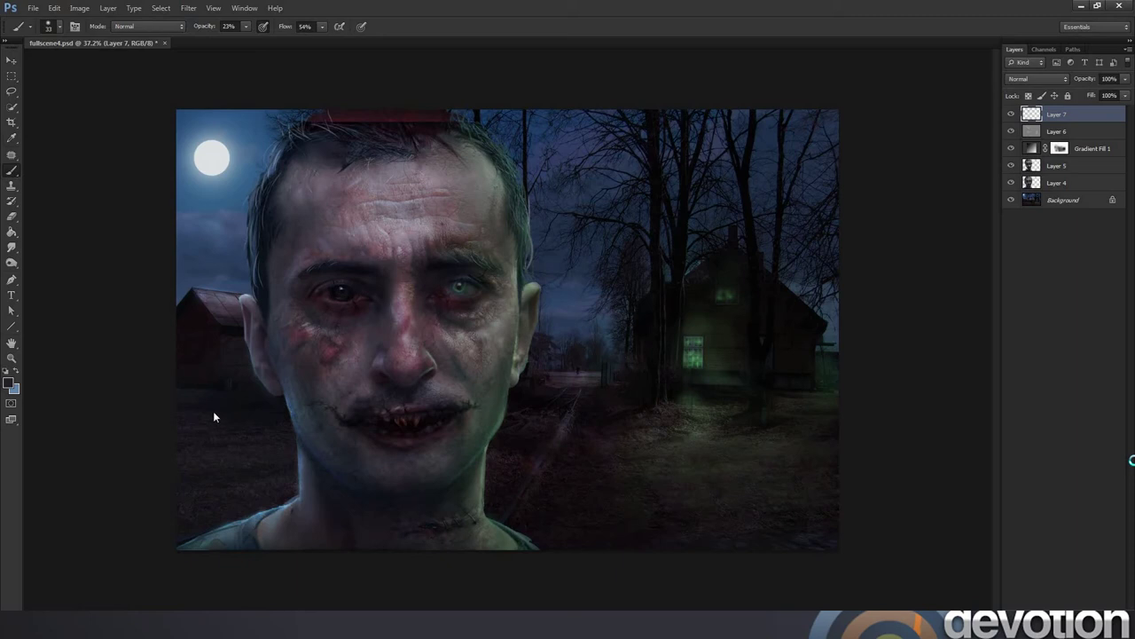
Touch up the small barn behind the ear with a tone sampled from its roof.
key(i)
click(218, 303)
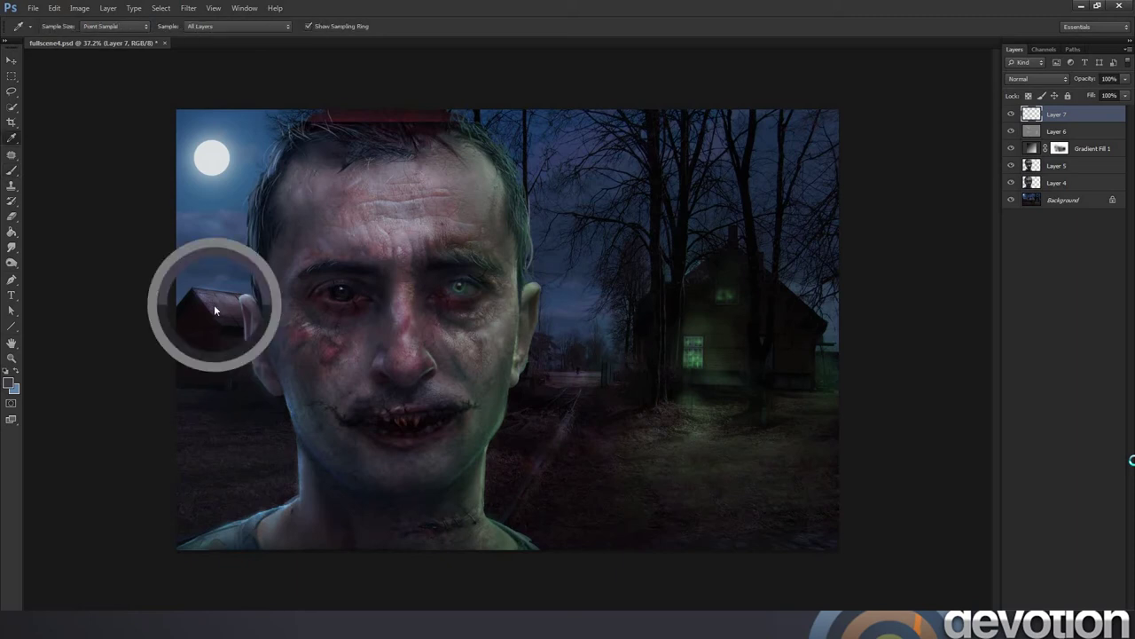
key(b)
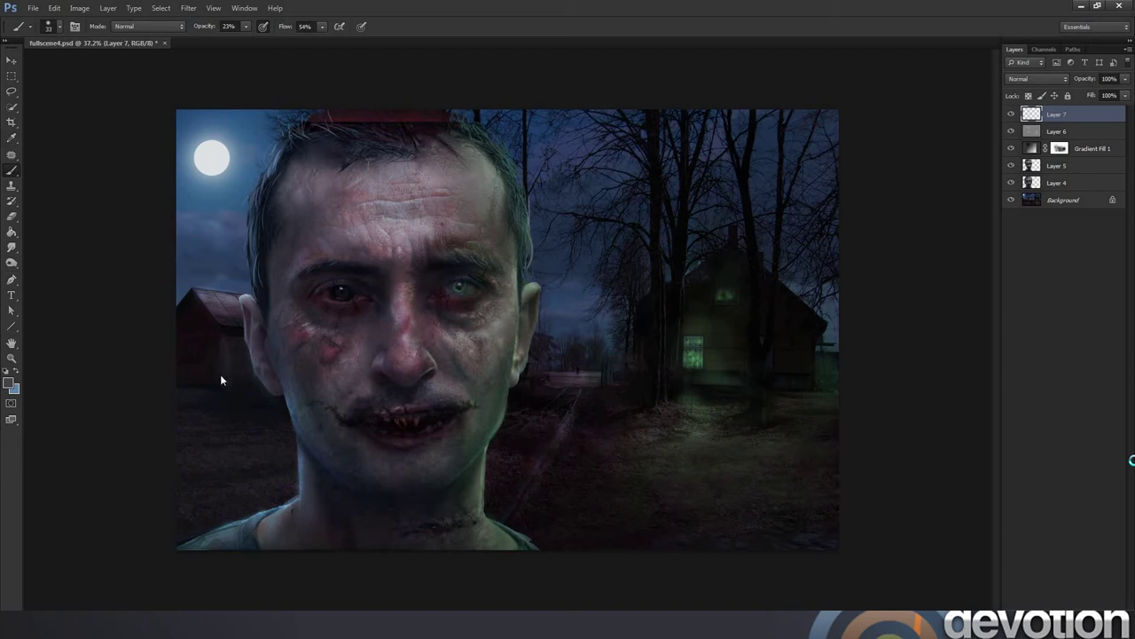
Refine the cloud highlights in the sky with a 20 px brush and the pale tone sampled from the moon.
alt+click(214, 162)
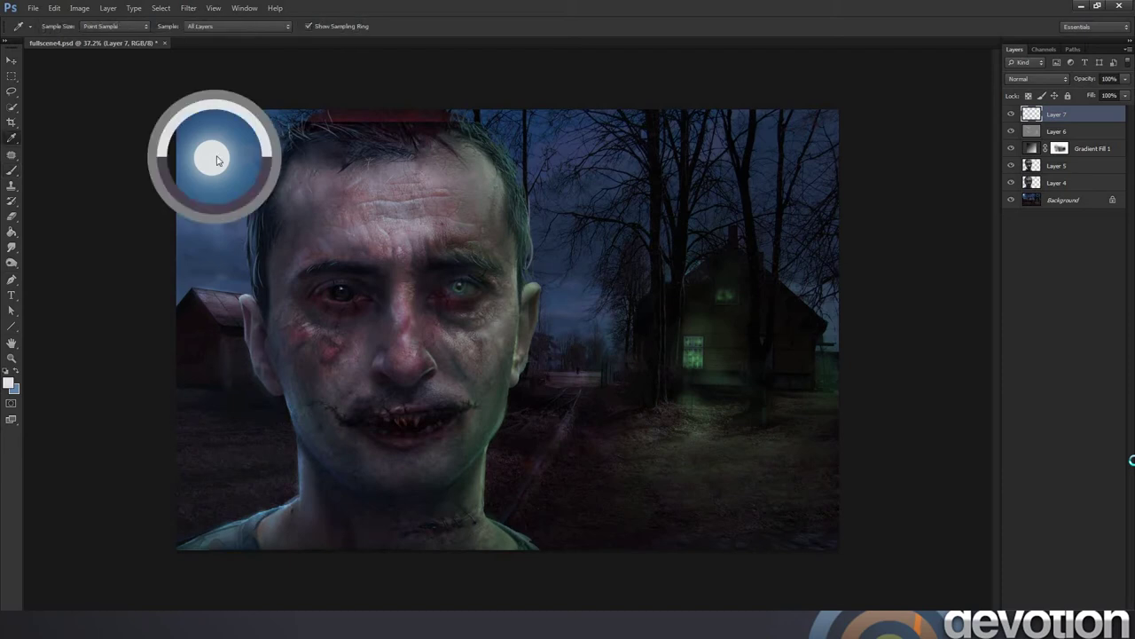
right_click(260, 179)
drag(280, 204, 274, 200)
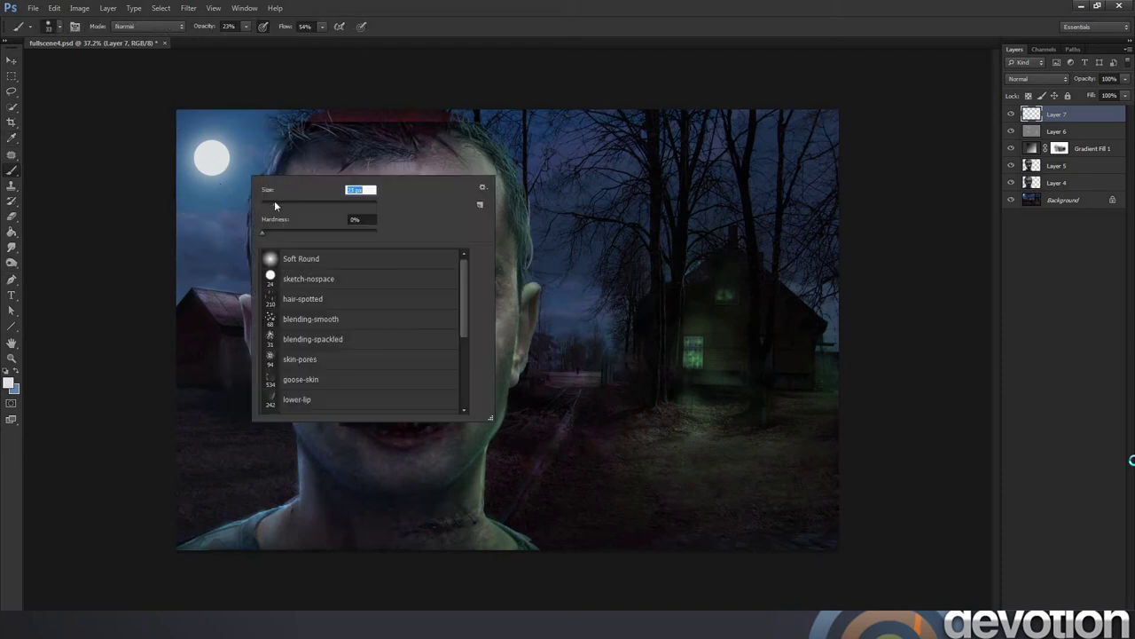
click(217, 224)
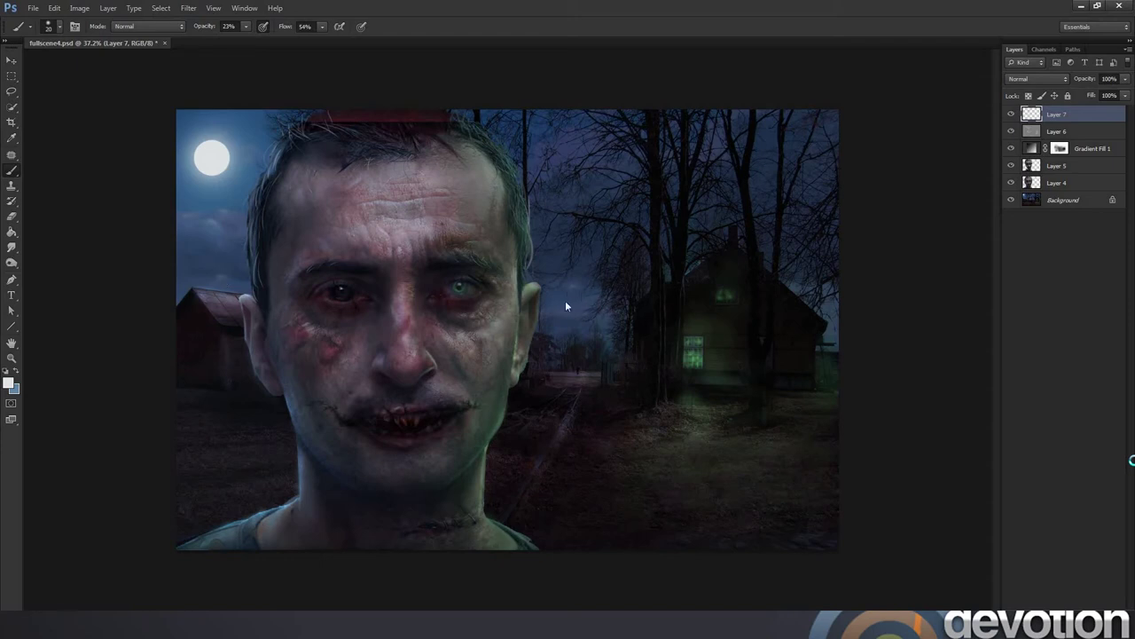
Paint green light accents around the large house with an 11 px brush and a tone sampled from its lit window.
alt+click(694, 352)
right_click(742, 310)
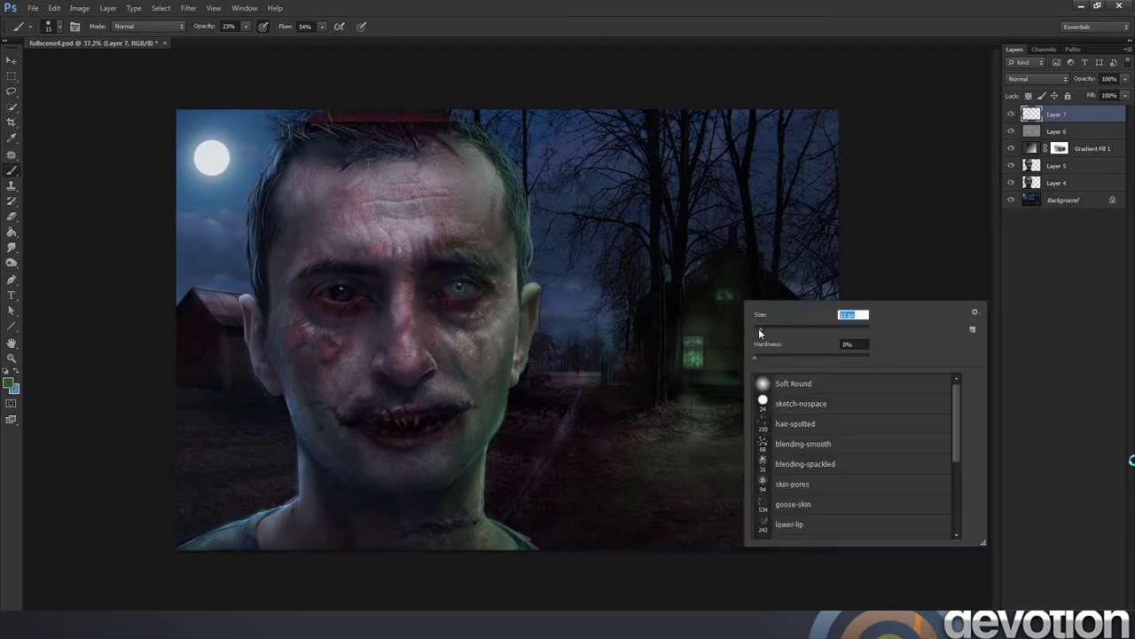
key(Return)
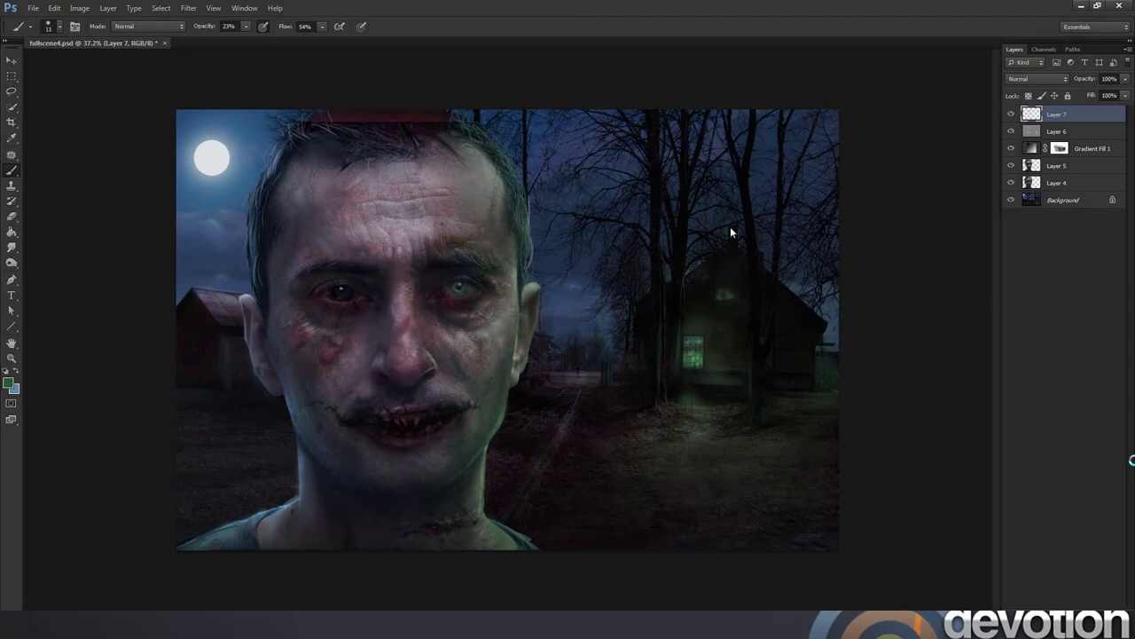
Add fine moonlight highlights to the background trees and house with a pale tone sampled from the moon's edge.
key(i)
click(228, 164)
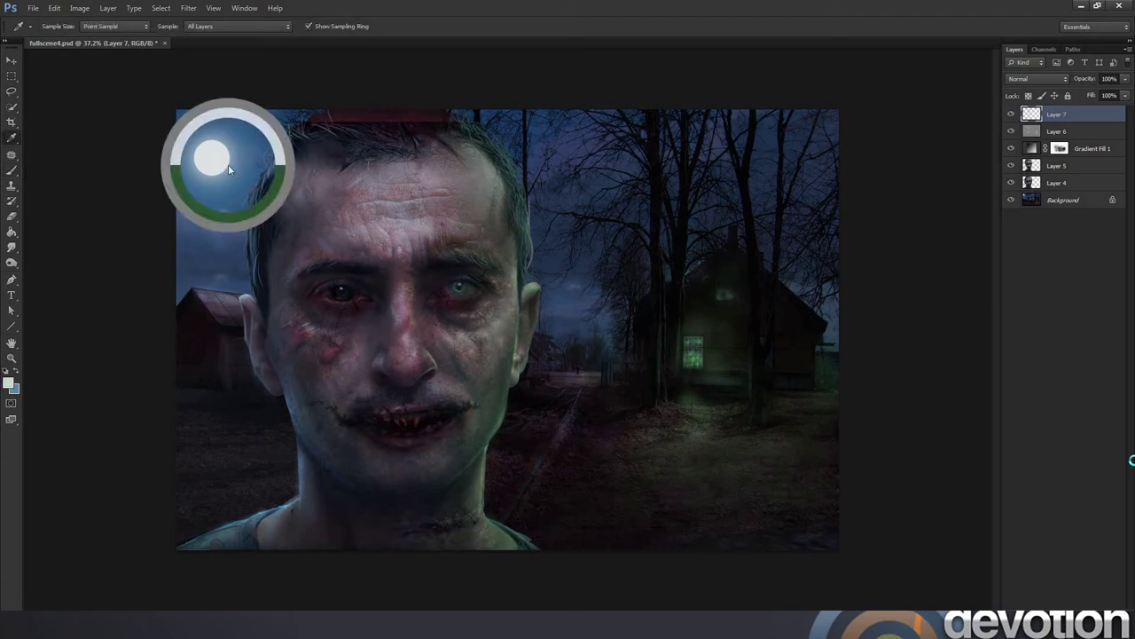
key(b)
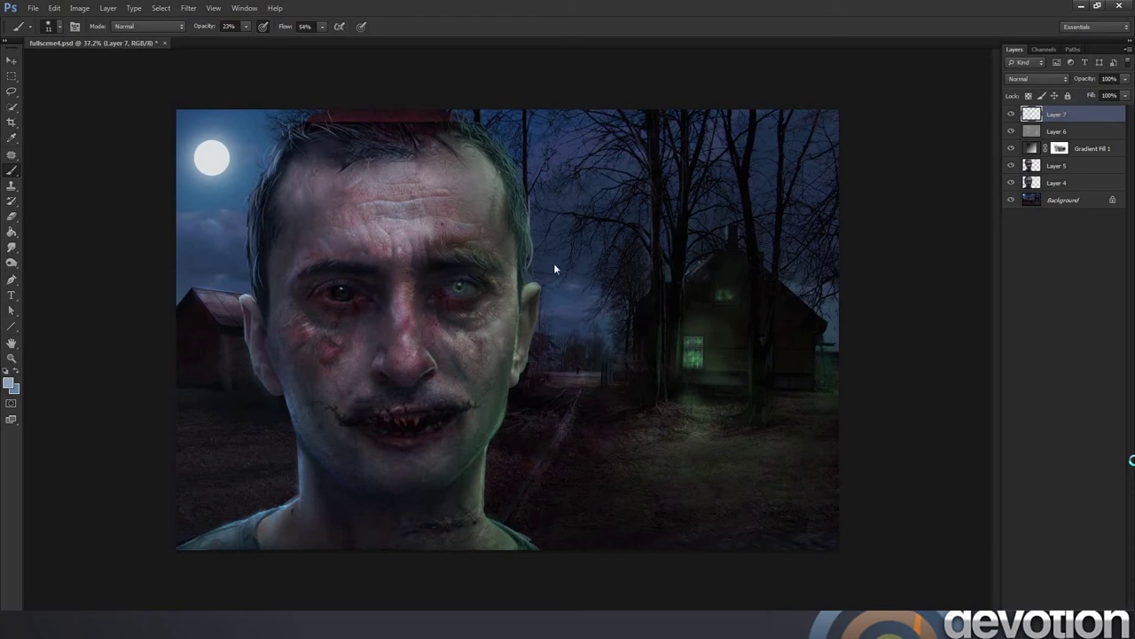
Sample a dark tone from the hair and switch to the 24 px sketch-nospace brush at 100% hardness.
key(i)
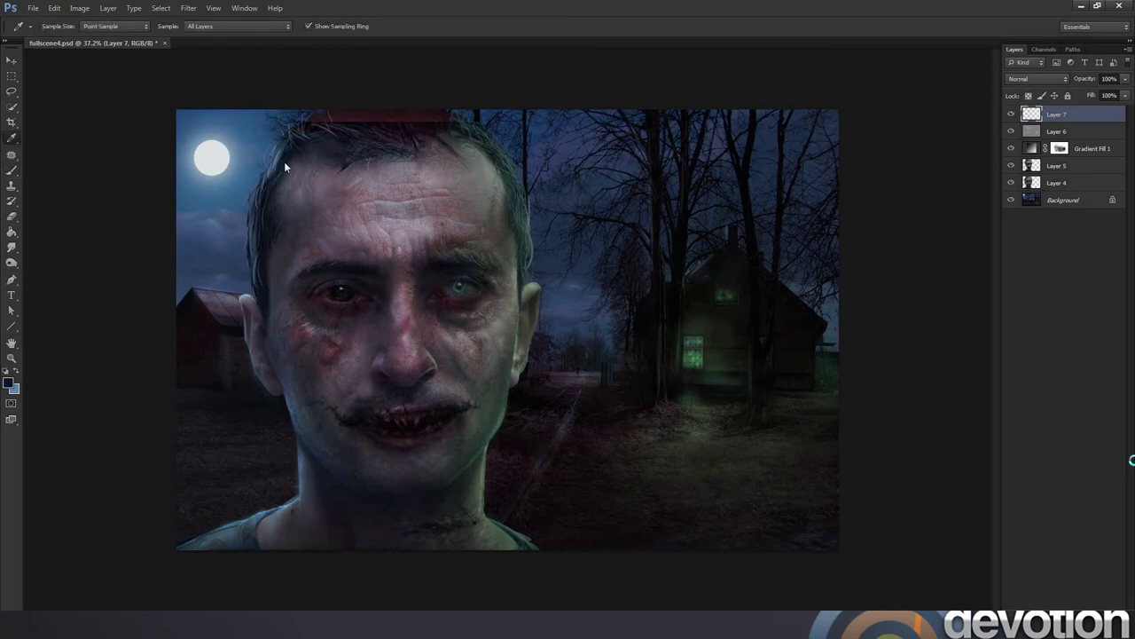
click(284, 161)
key(b)
right_click(382, 149)
click(430, 244)
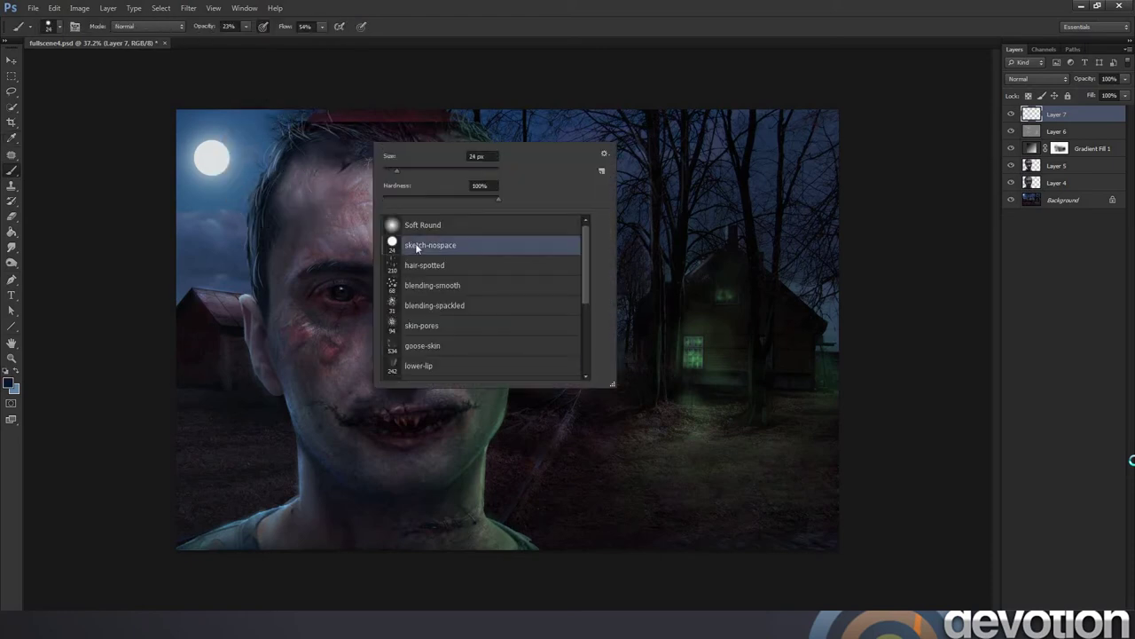
Set up the sketch-nospace brush at 6 px with pen pressure controlling its size.
drag(385, 172, 303, 170)
key(Return)
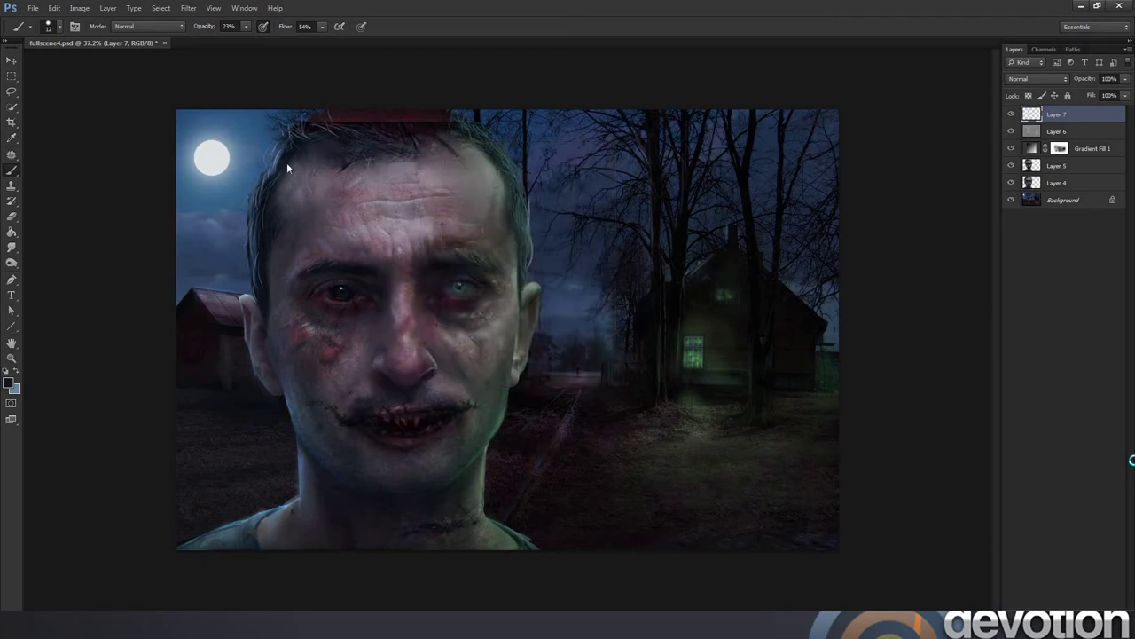
click(363, 27)
right_click(398, 137)
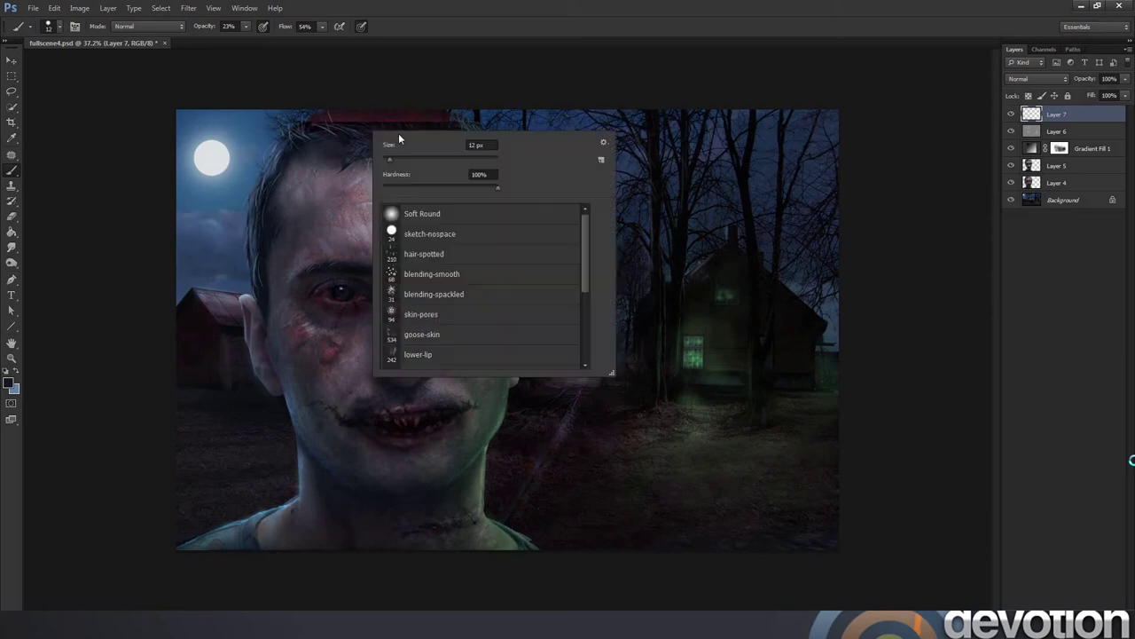
key(period)
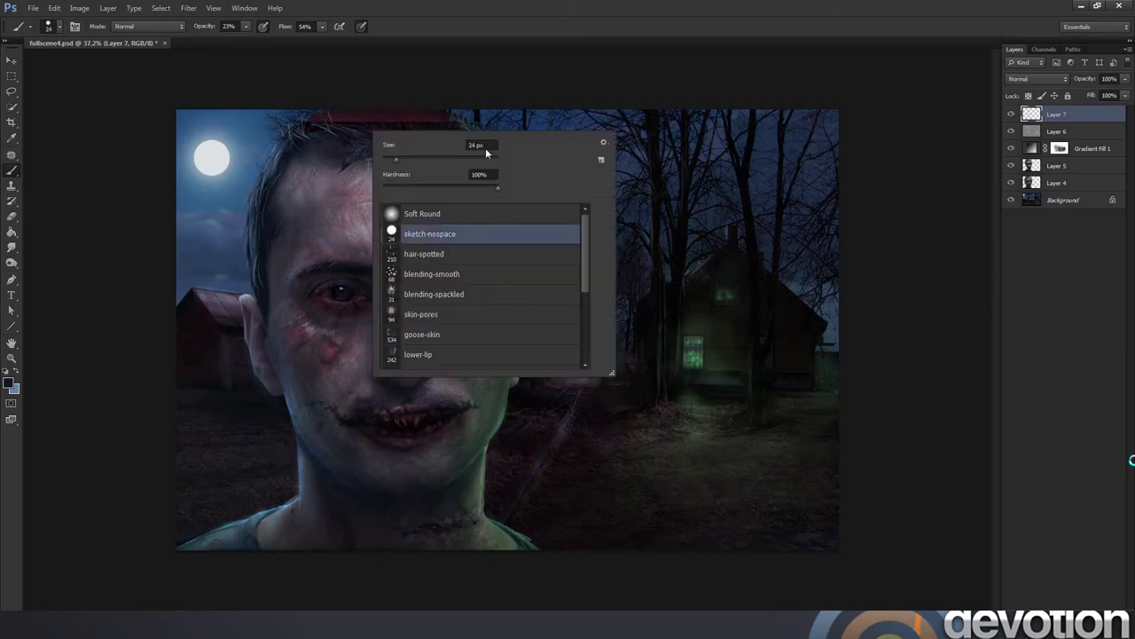
text(4)
key(Return)
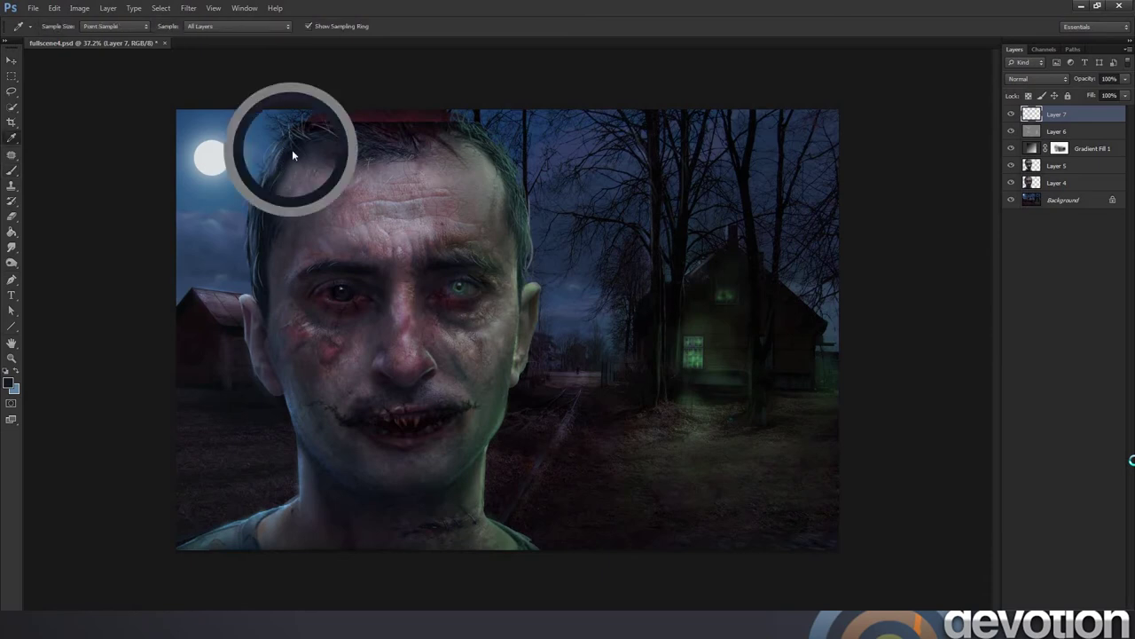
right_click(324, 146)
drag(345, 170, 380, 170)
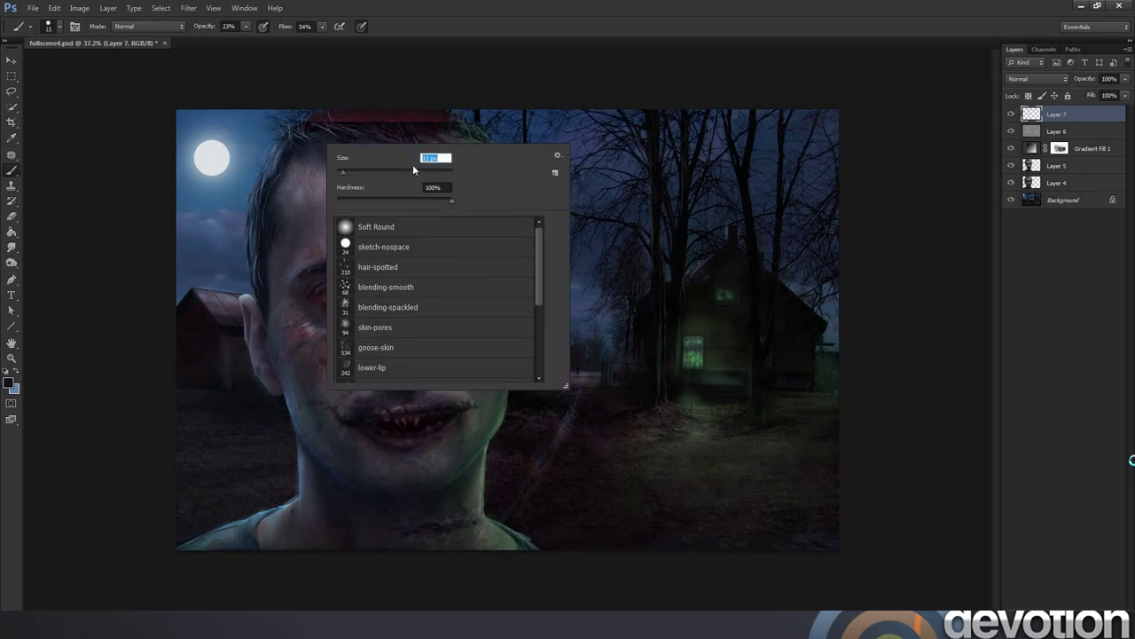
key(Return)
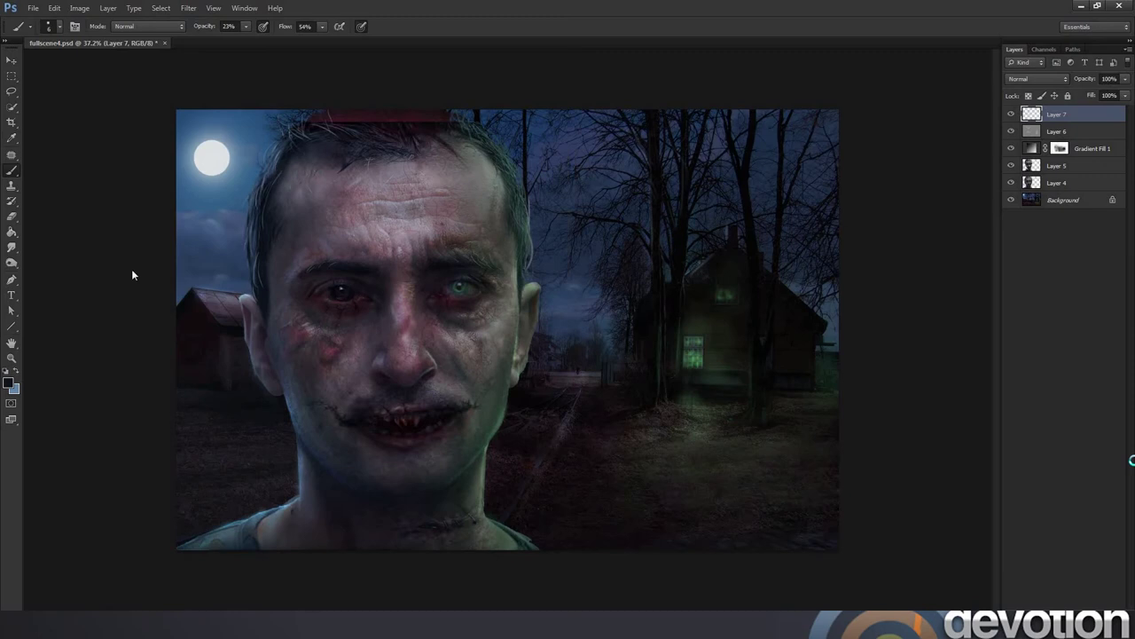
Sample the pale blue glow beside the moon and a dark tone from the hair near the temple as brush colours.
click(11, 358)
mouse_move(276, 254)
mouse_down()
mouse_move(290, 255)
mouse_move(307, 221)
mouse_up()
key(b)
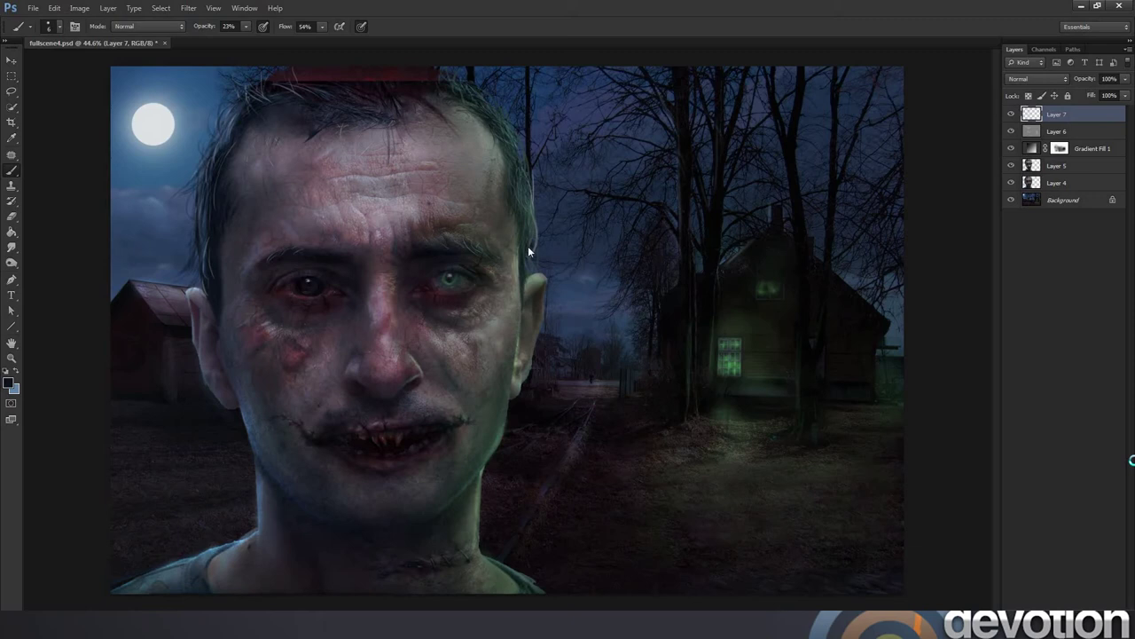
key(i)
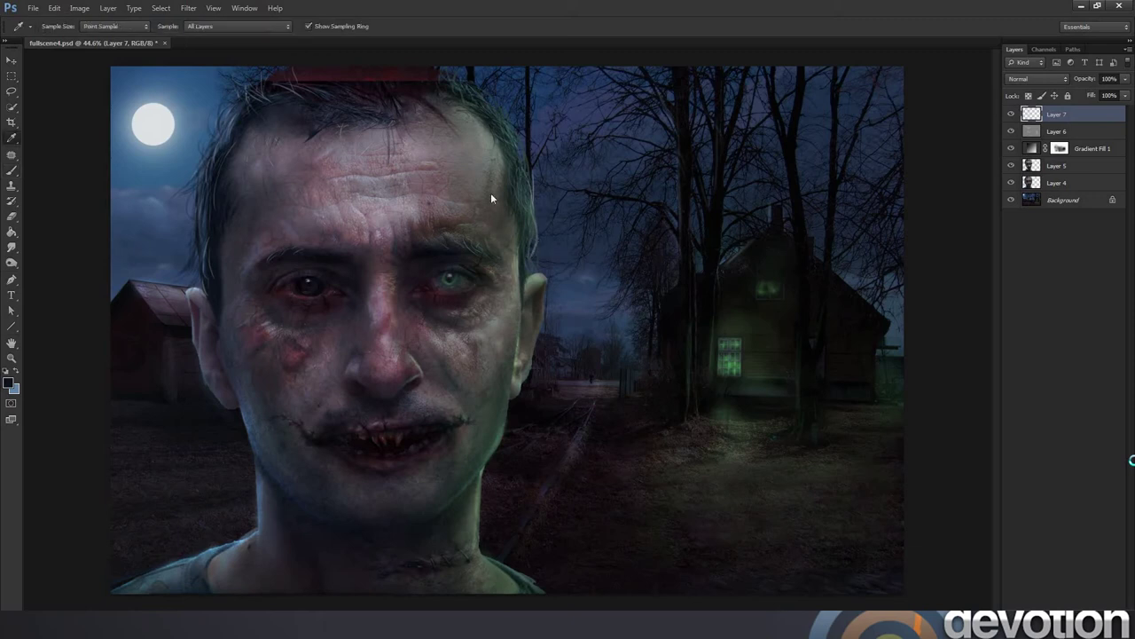
click(162, 145)
key(b)
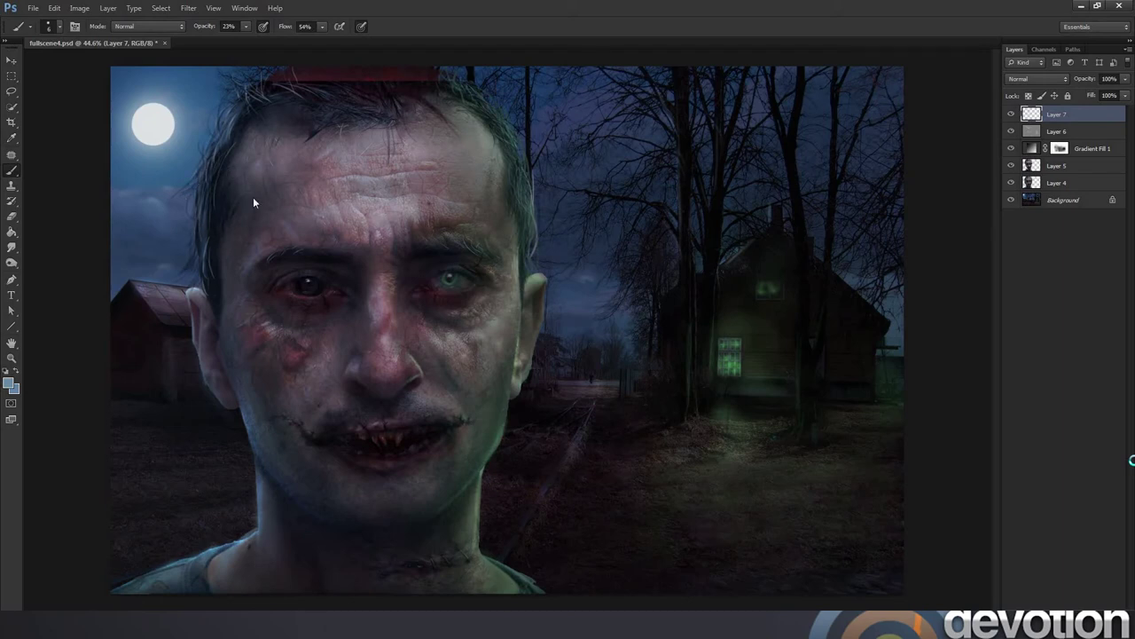
alt+click(215, 230)
Set the brush opacity to 65% and sample a dark tone from the bruised cheek.
drag(246, 27, 261, 36)
key(i)
click(294, 345)
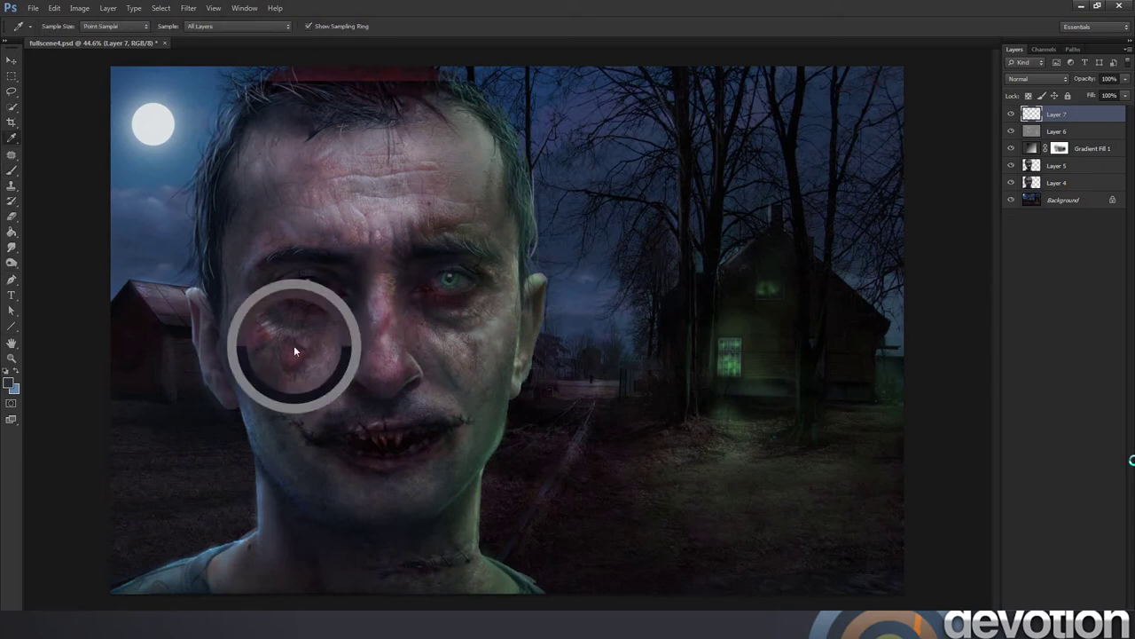
key(b)
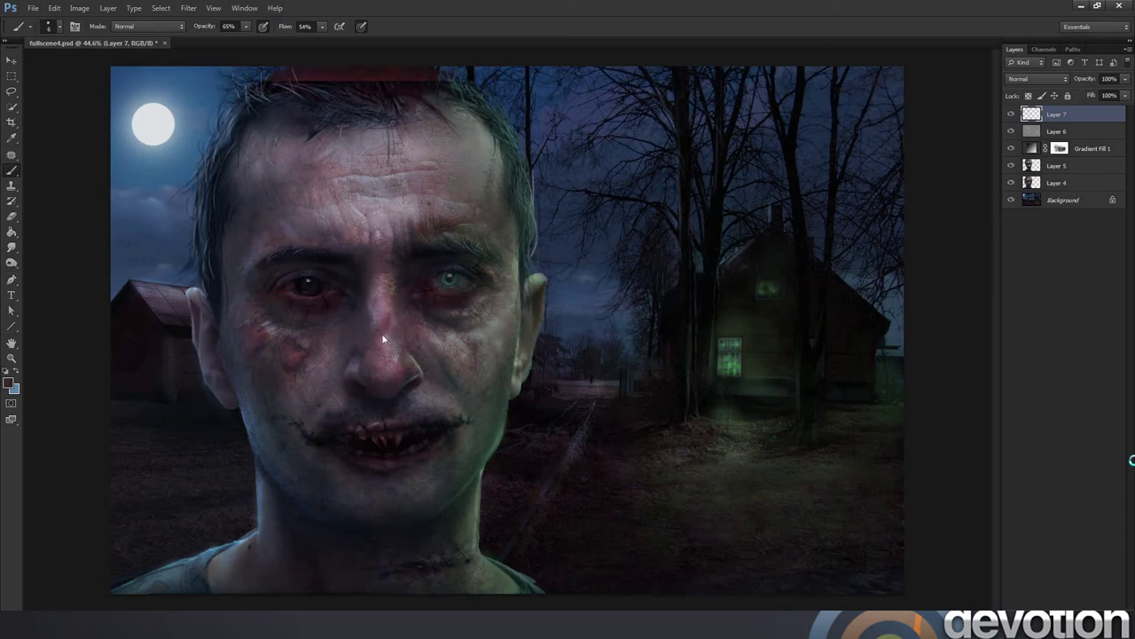
Sample the reddish skin tone on the nose and the deeper red of the cheek bruise for painting the face.
key(i)
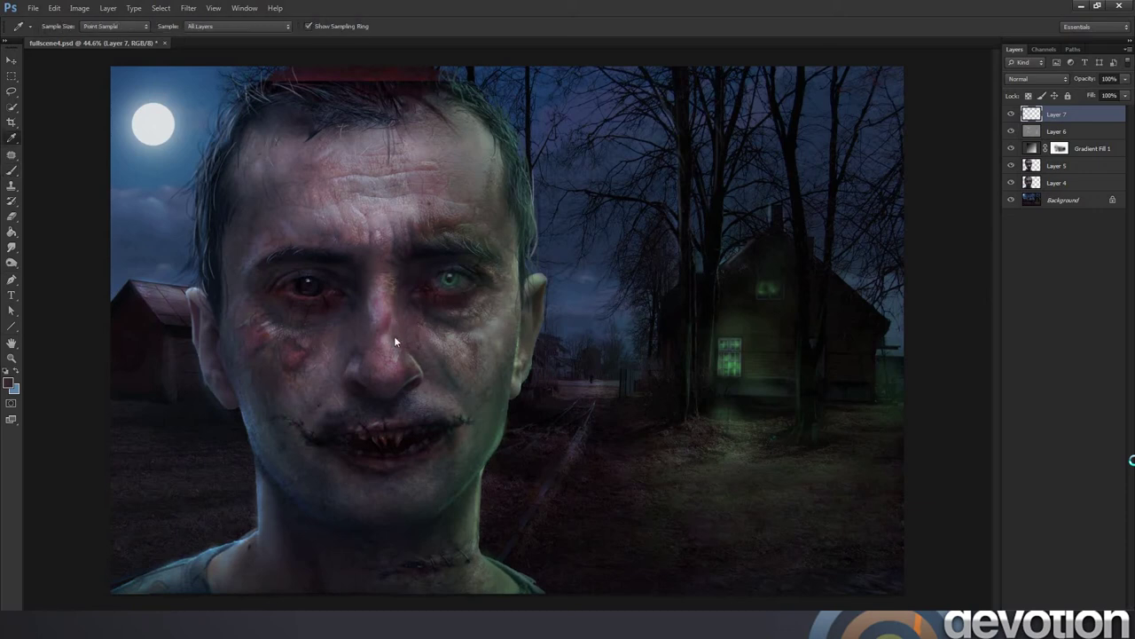
click(394, 335)
key(b)
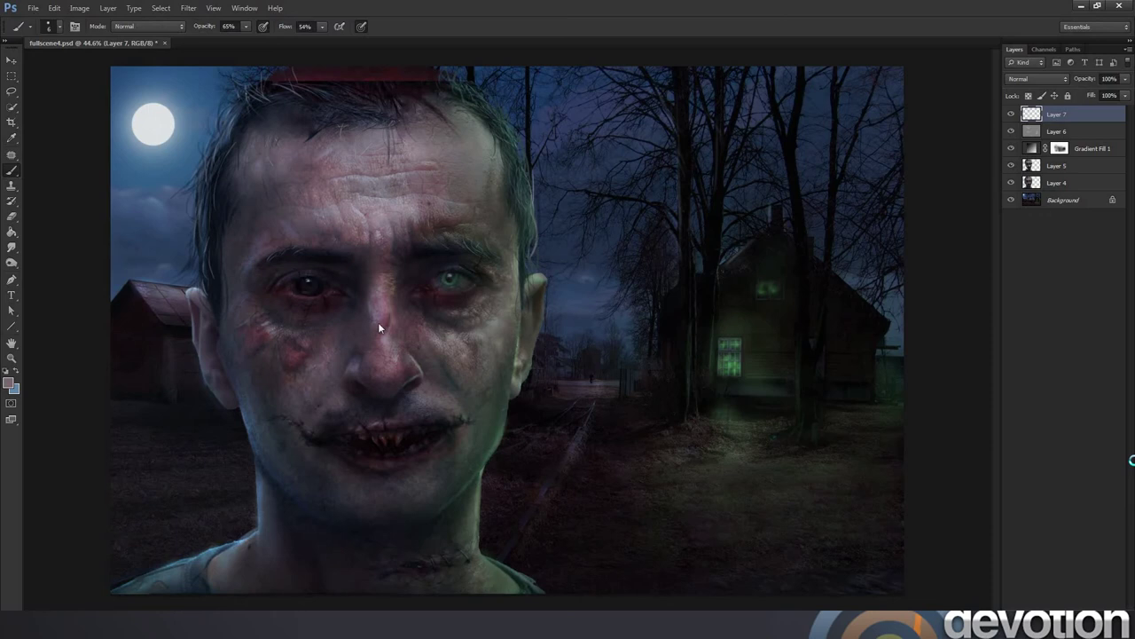
key(i)
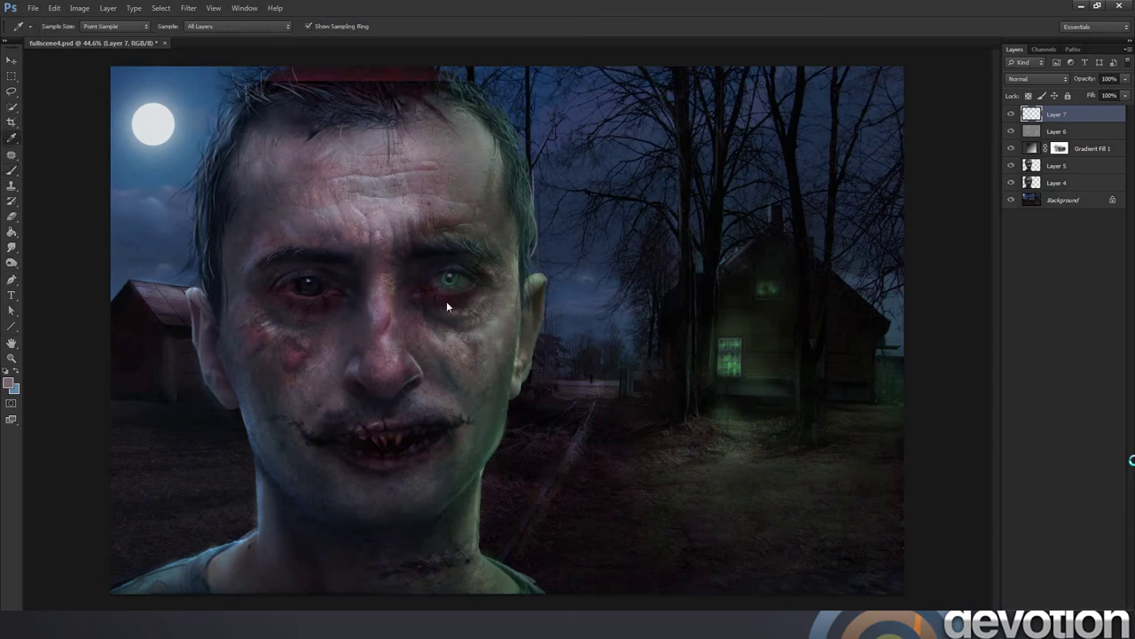
click(297, 356)
key(b)
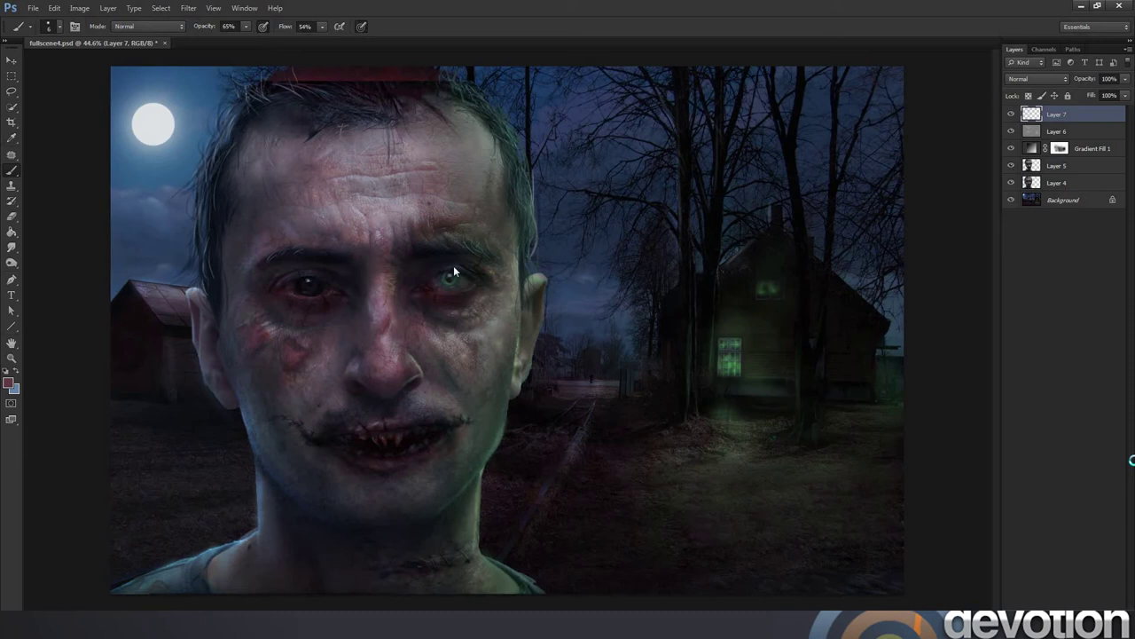
right_click(518, 189)
click(584, 361)
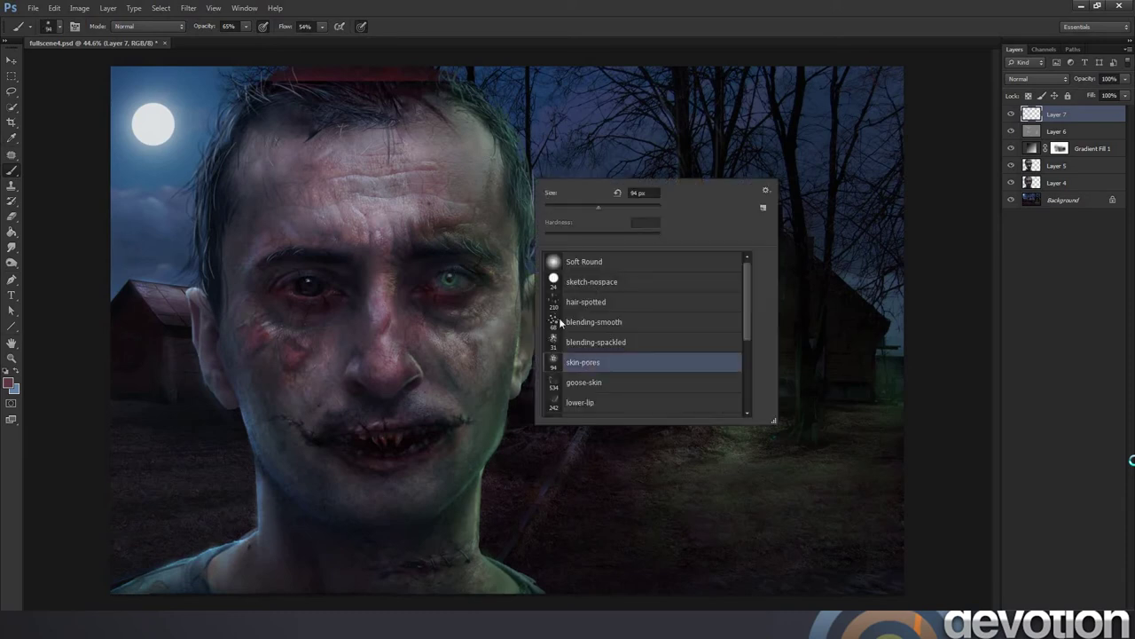
click(583, 342)
click(386, 203)
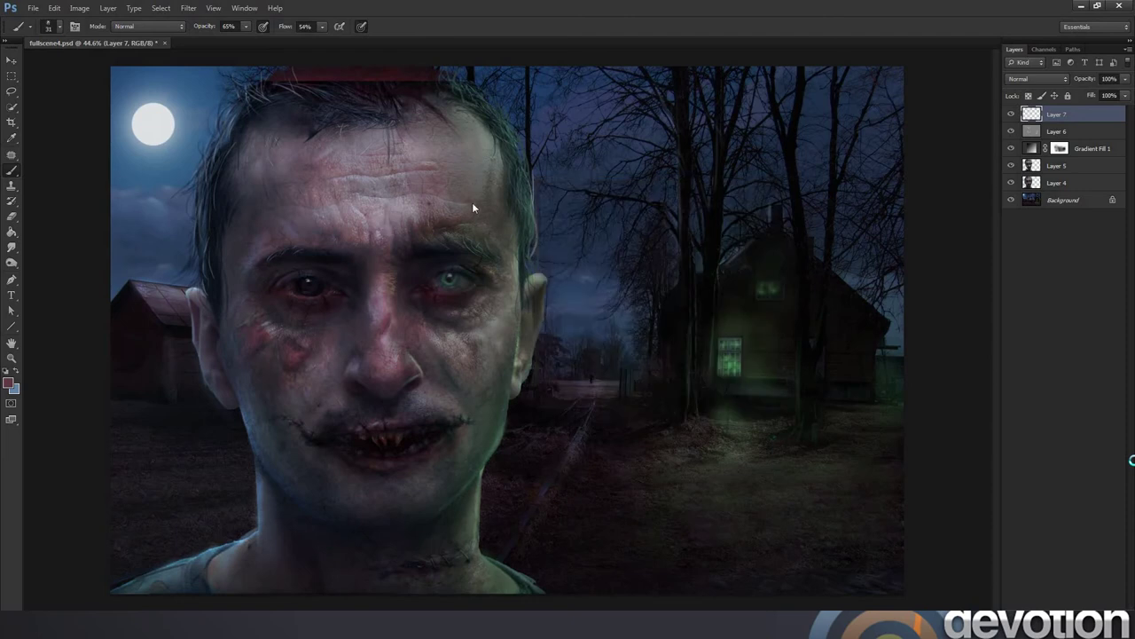
key(i)
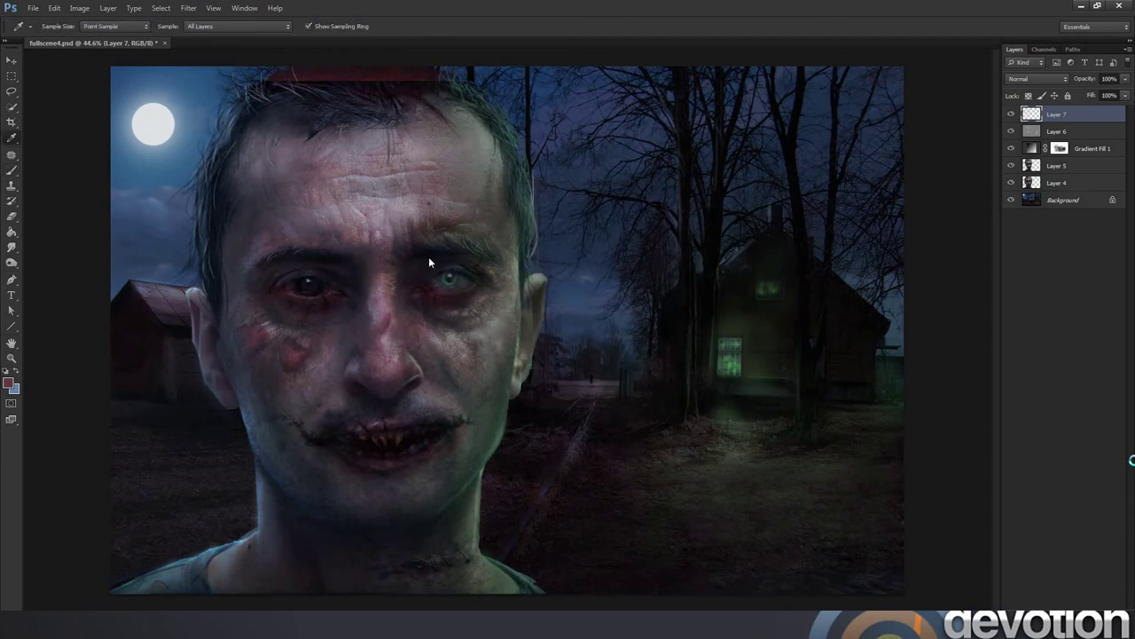
key(b)
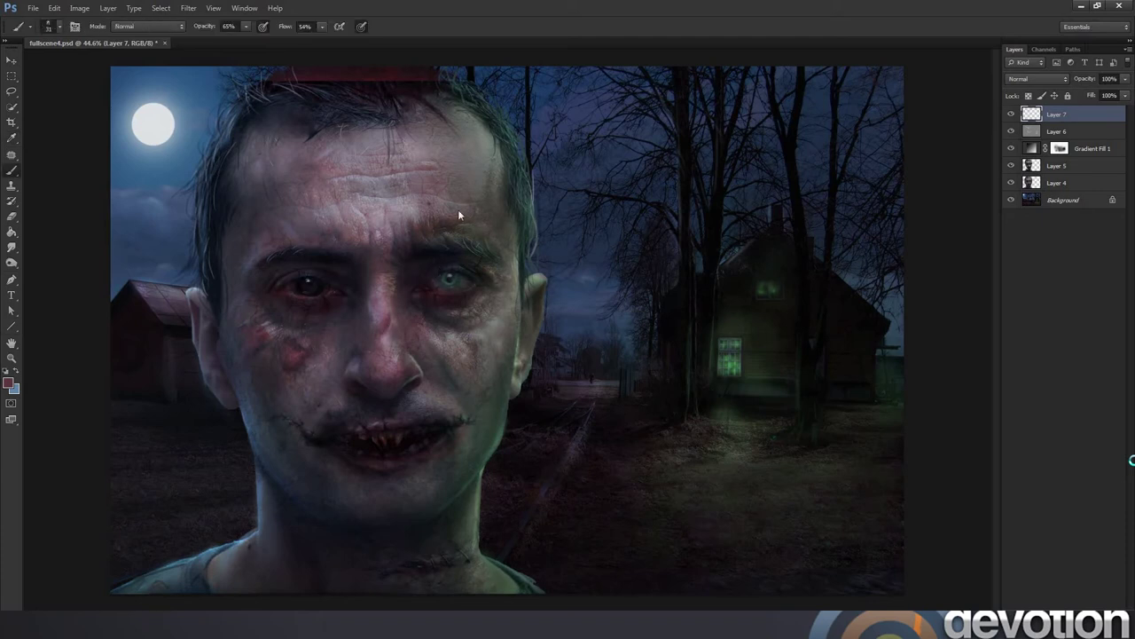
Select the sketch-nospace brush at 11 px and set its opacity to 32%.
right_click(458, 209)
click(507, 312)
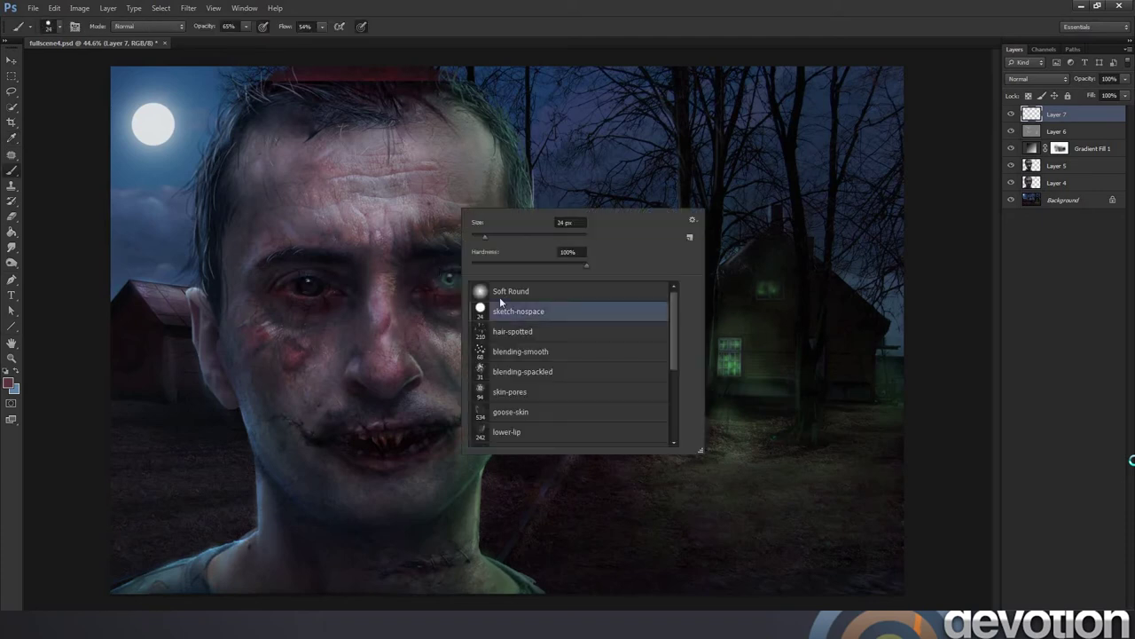
drag(486, 238, 479, 238)
key(Return)
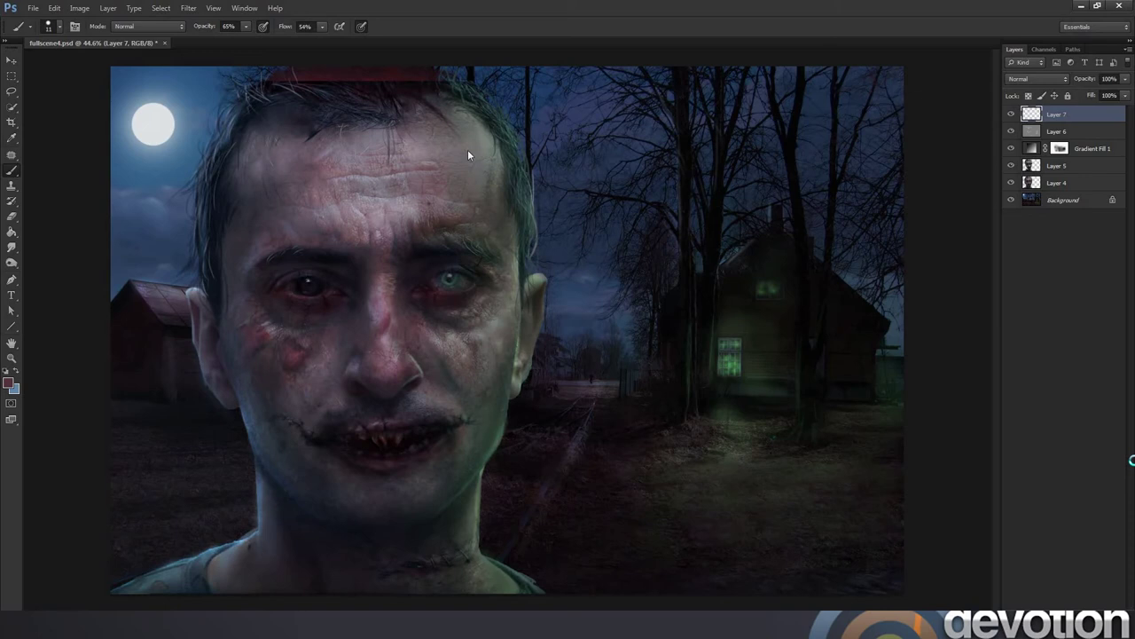
click(245, 25)
drag(249, 39, 226, 38)
Set the brush size to 6 px and sample a dark red from the lower edge of the cheek bruise.
right_click(449, 174)
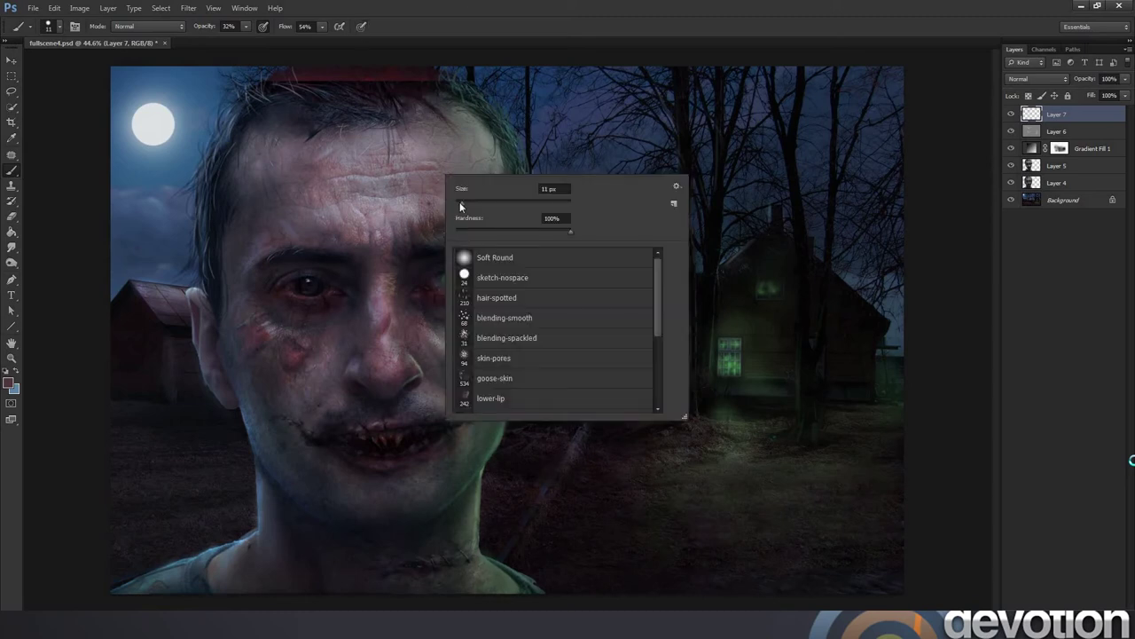
click(459, 204)
key(Return)
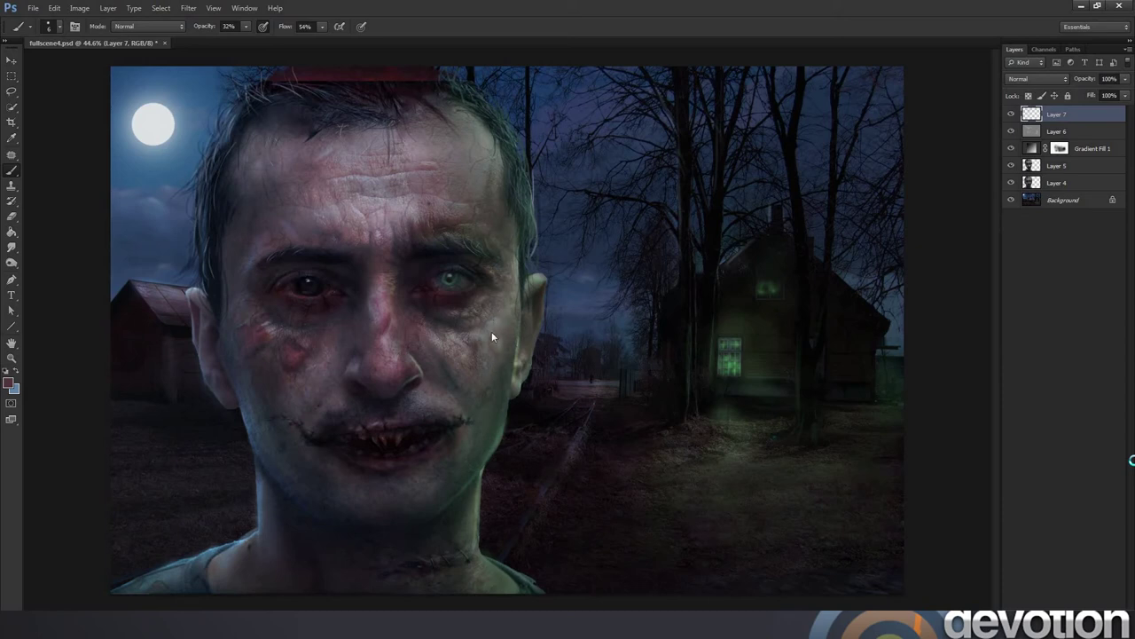
alt+click(299, 364)
Set the brush size to 16 px and sample the red tone of the cheek bruise.
right_click(360, 325)
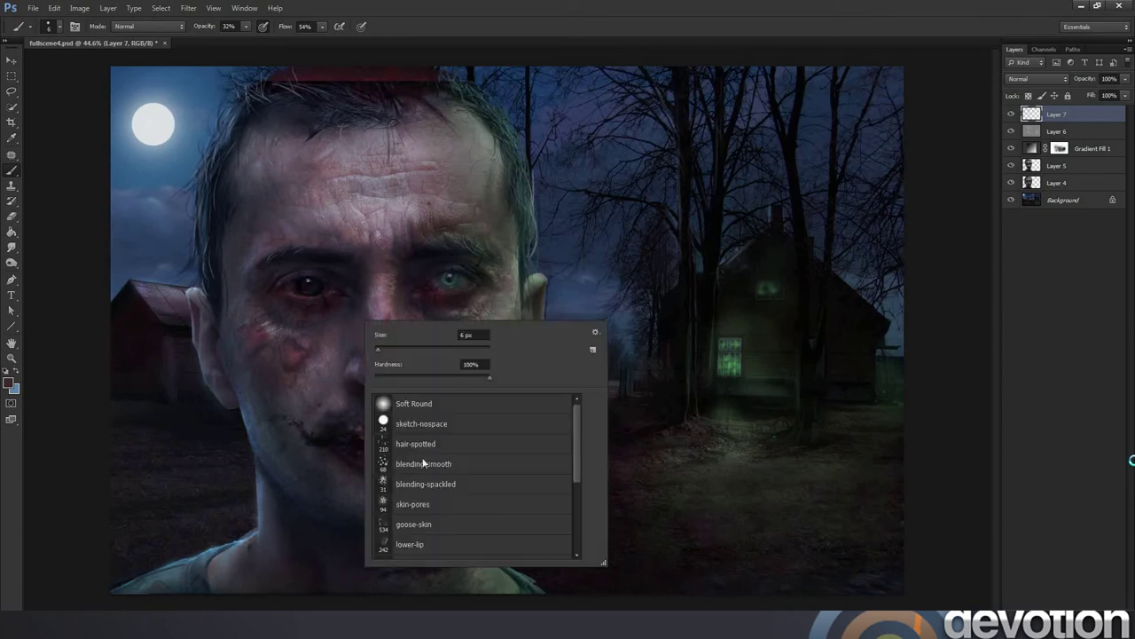
text(16)
key(Return)
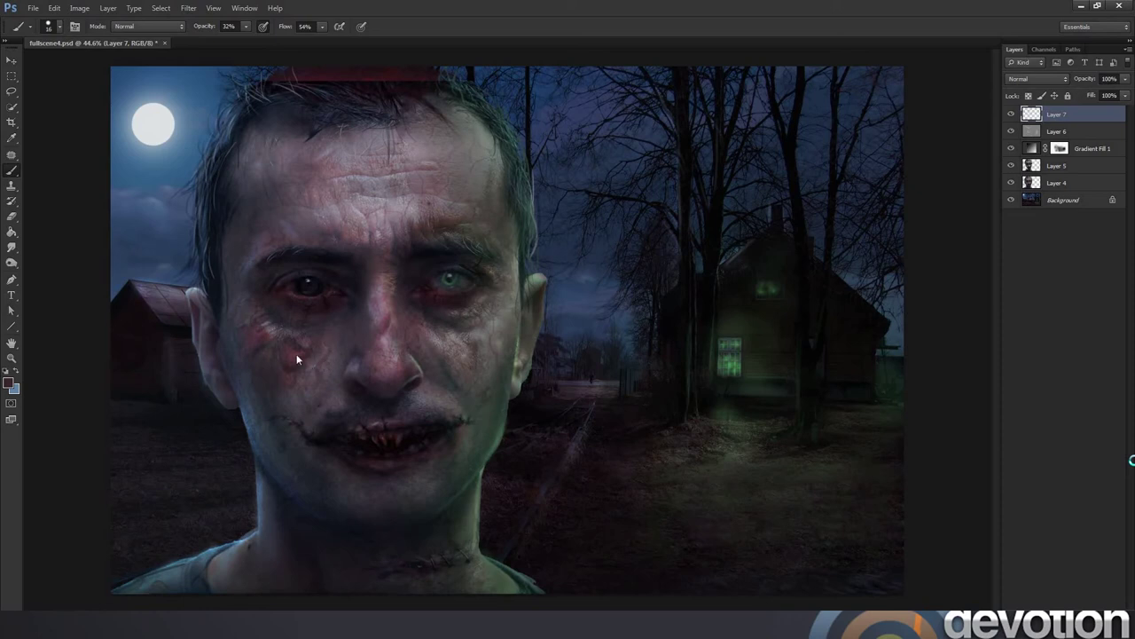
alt+click(299, 354)
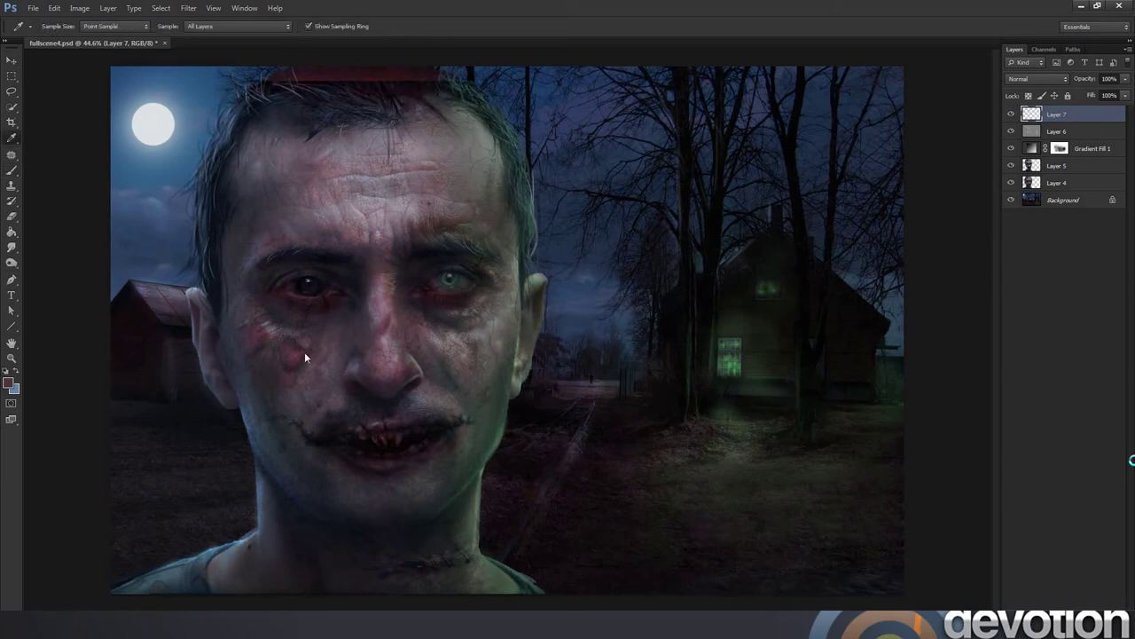
alt+click(305, 355)
Set the brush size to 7 px and sample the red at the centre of the cheek bruise.
right_click(398, 320)
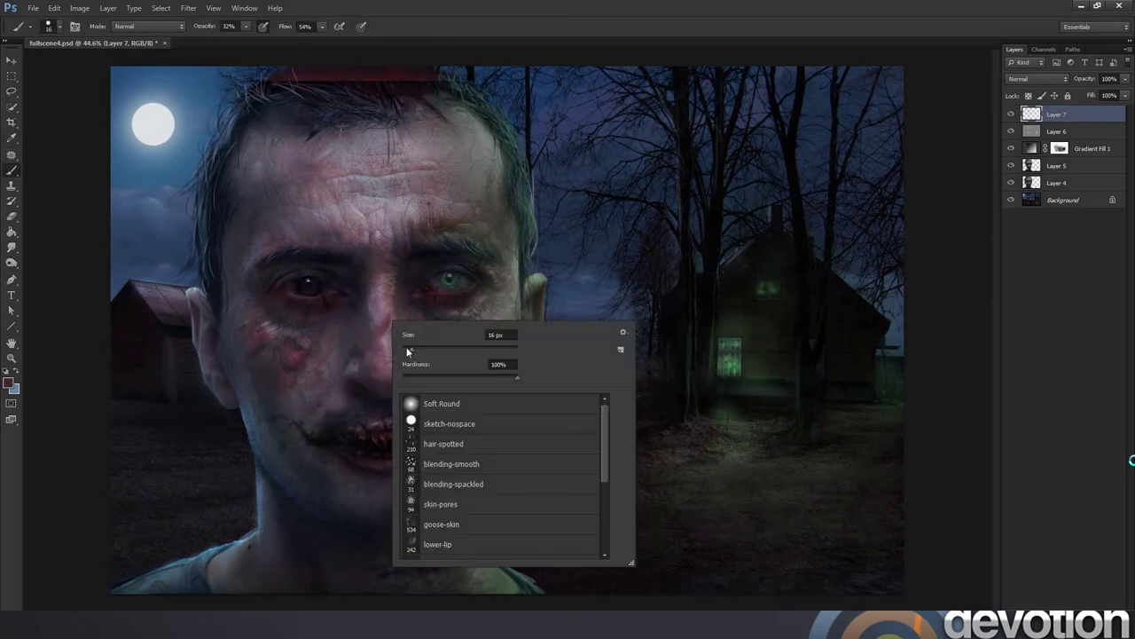
drag(408, 352, 334, 359)
key(Return)
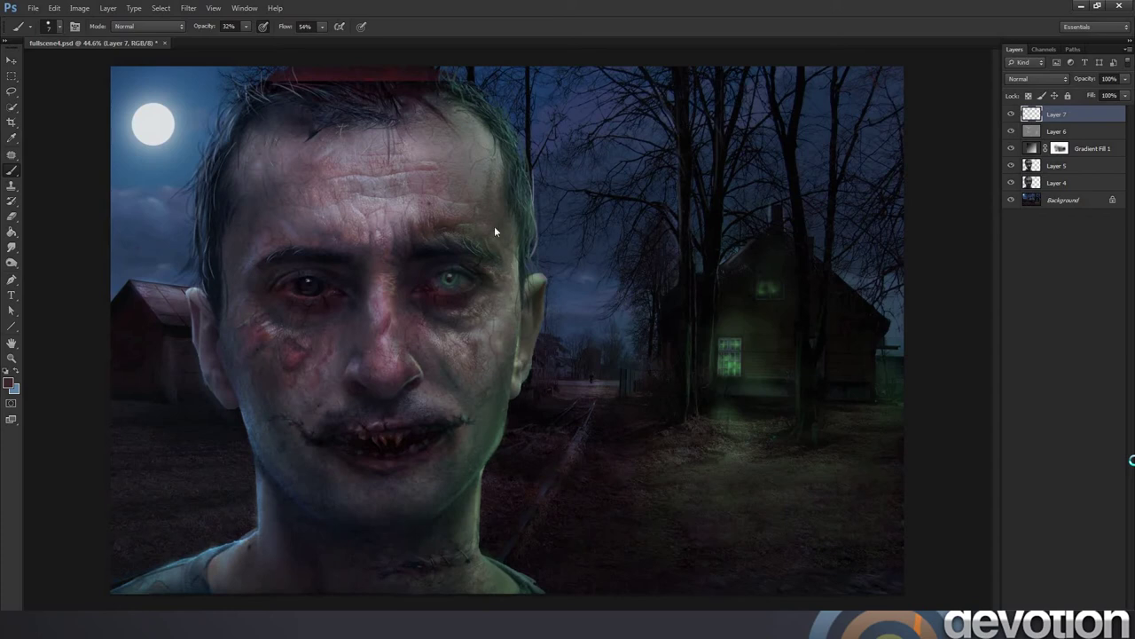
alt+click(293, 353)
Add a new layer above Layer 7 and set its blend mode to Color.
click(1082, 586)
click(1063, 80)
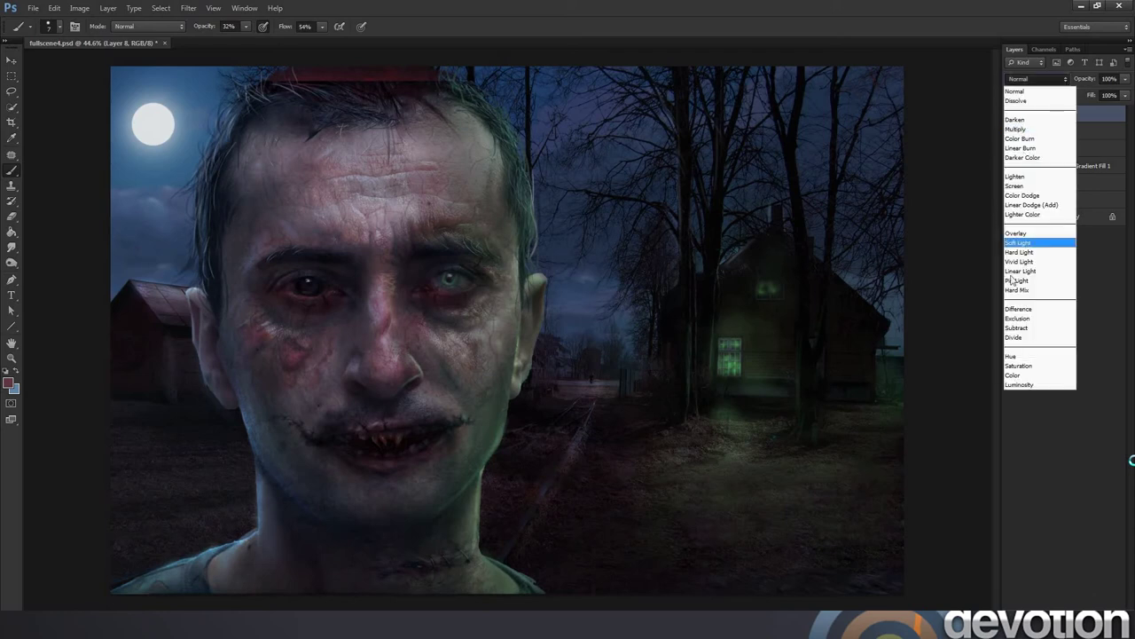
click(1009, 375)
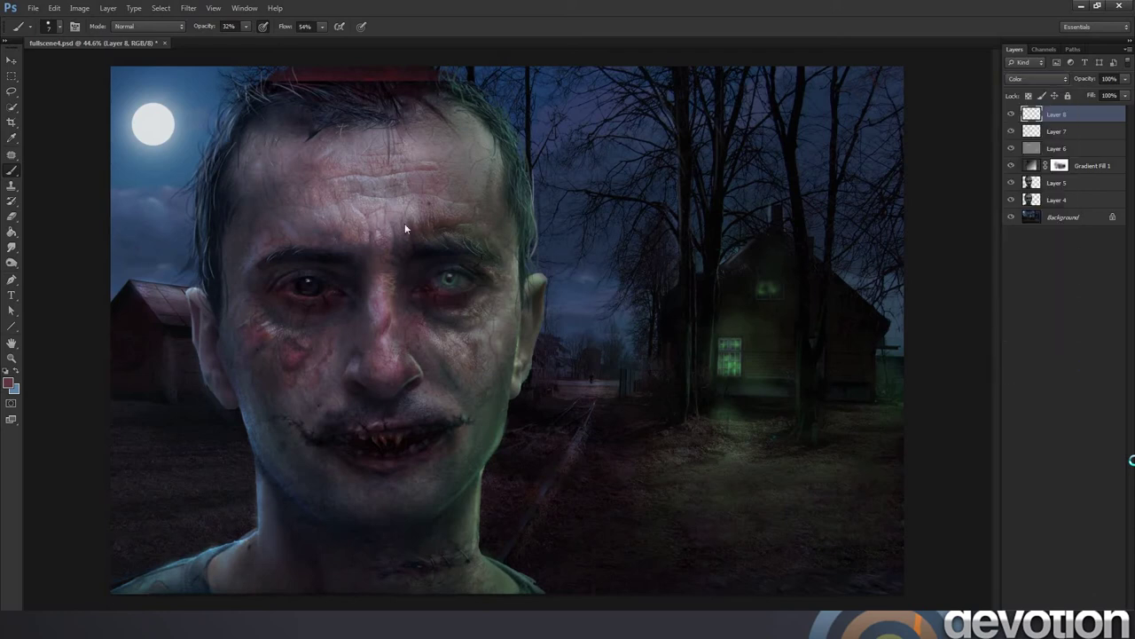
Choose the Soft Round brush at 27 px and tint the eye area, chin and neck wound red.
right_click(429, 223)
click(479, 304)
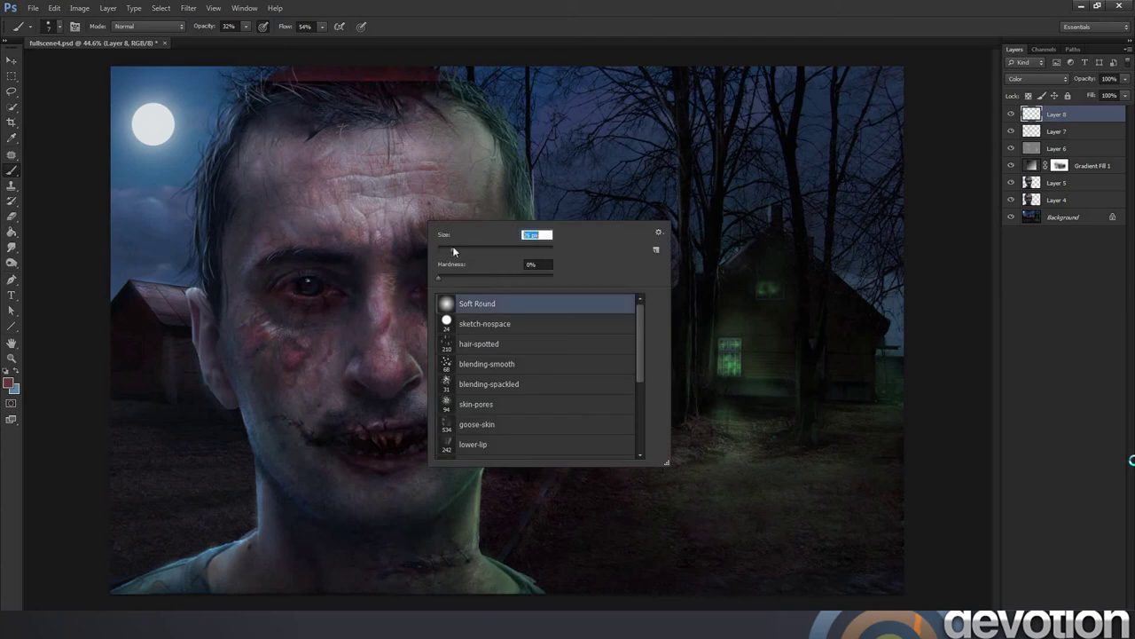
click(305, 286)
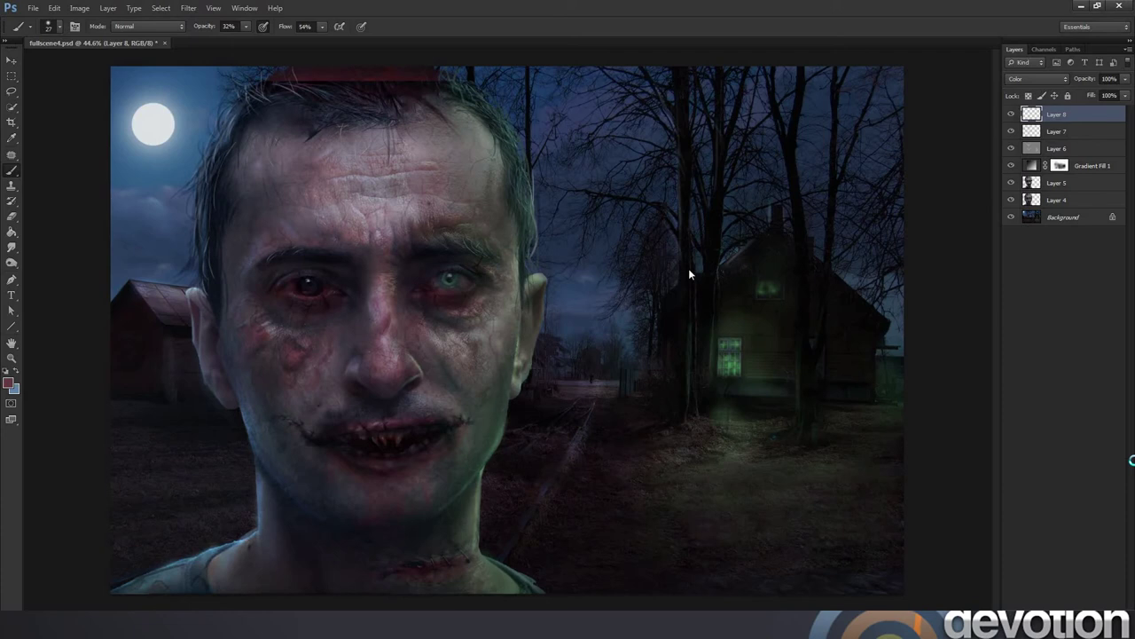
Choose the blending-spackled eraser tip at 31 px and erase along the edge of the house-side ear on Layer 5.
click(1067, 185)
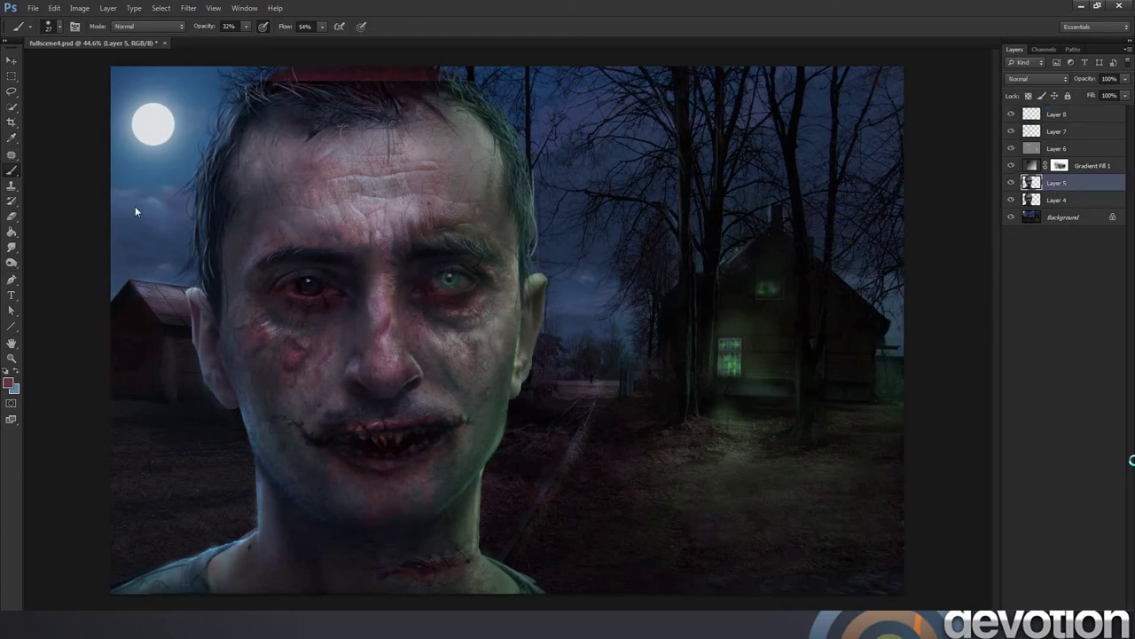
click(11, 216)
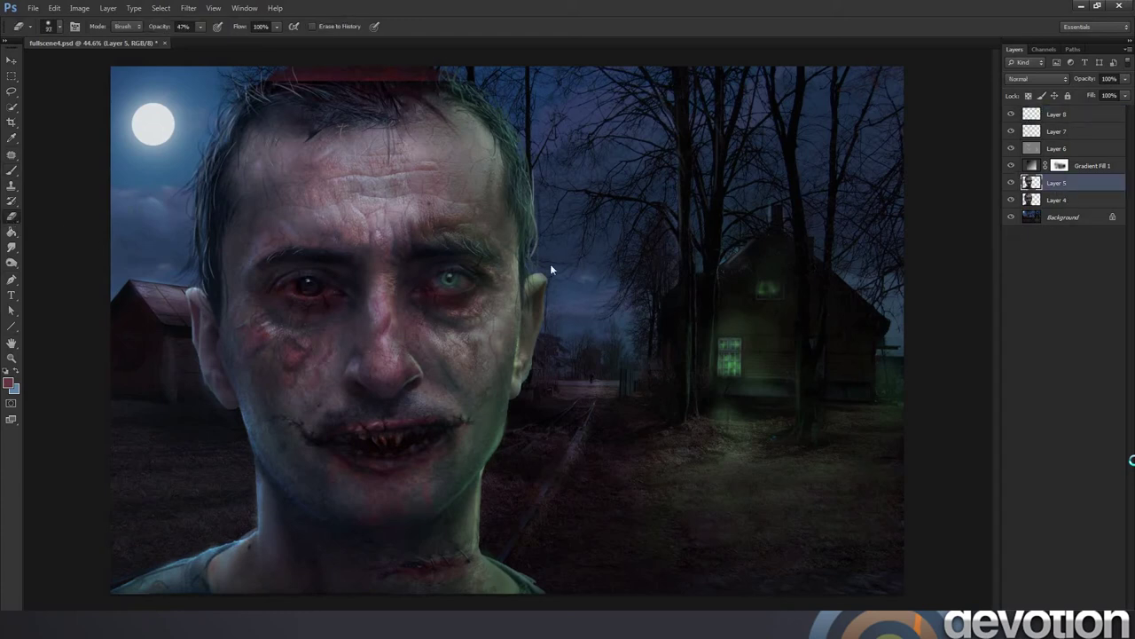
right_click(637, 276)
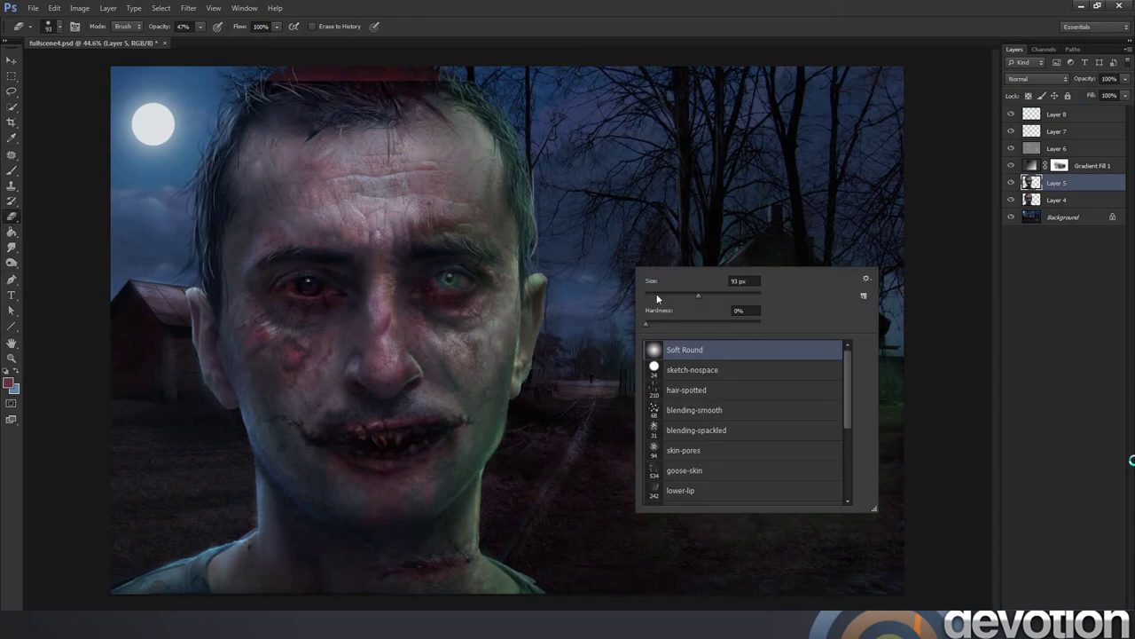
click(678, 427)
click(546, 308)
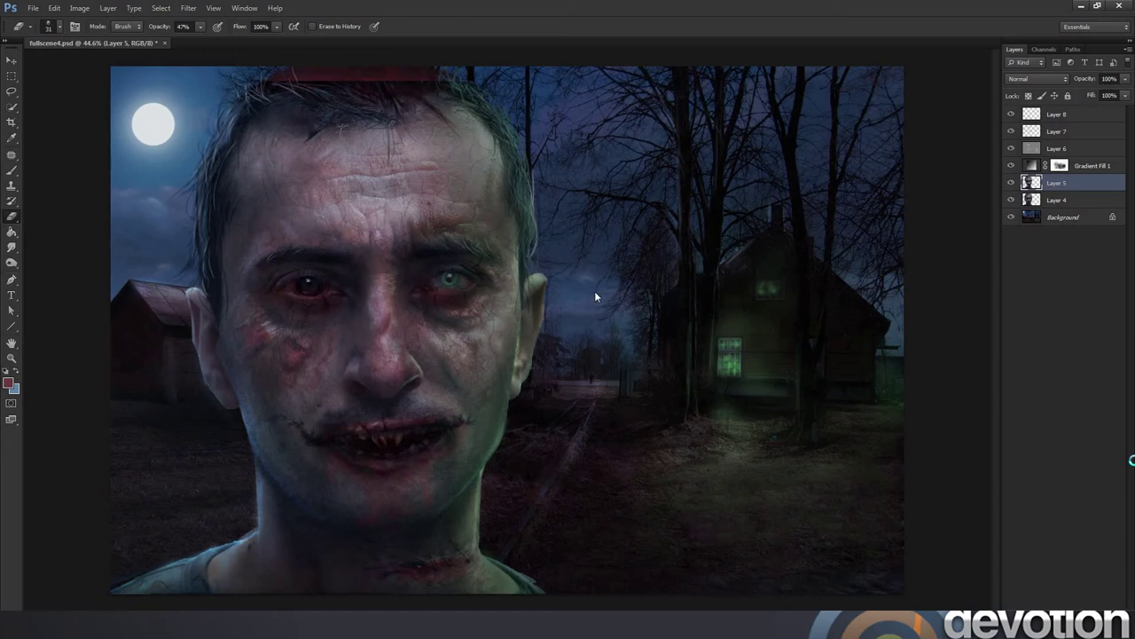
Try merging Layer 5 down into Layer 4 and undo the merge.
right_click(1072, 182)
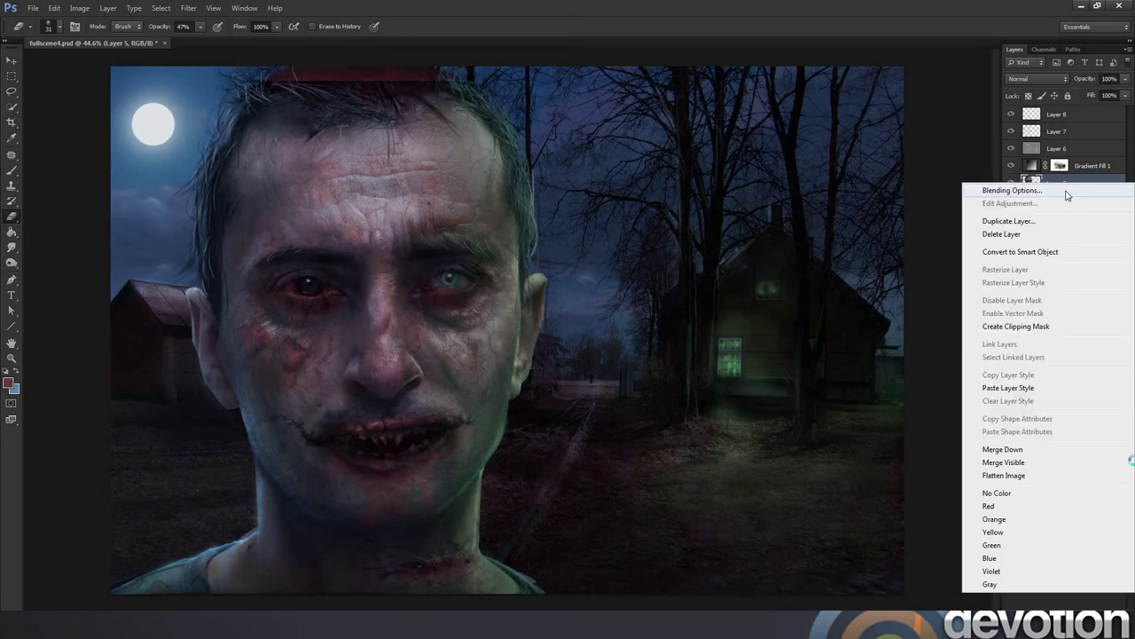
click(995, 449)
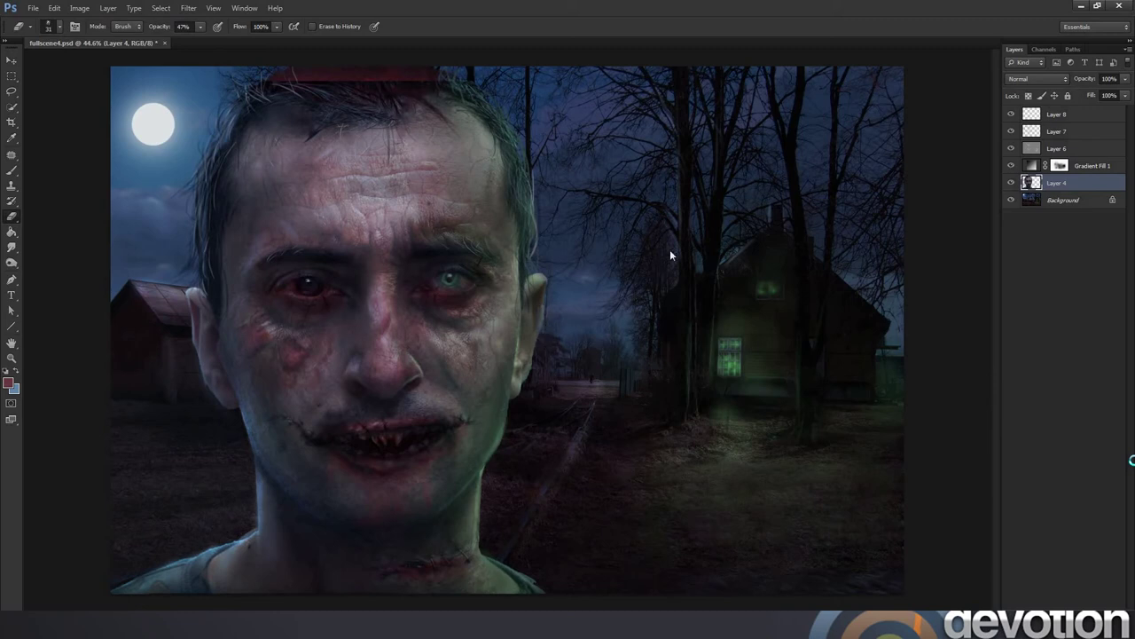
key(ctrl+j)
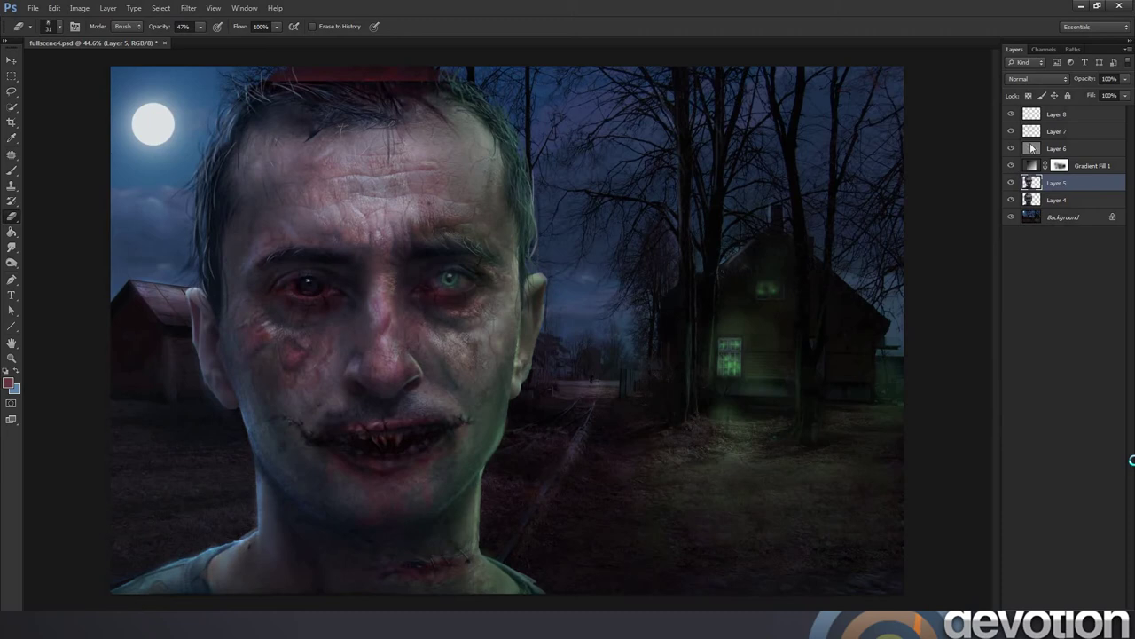
key(alt+period)
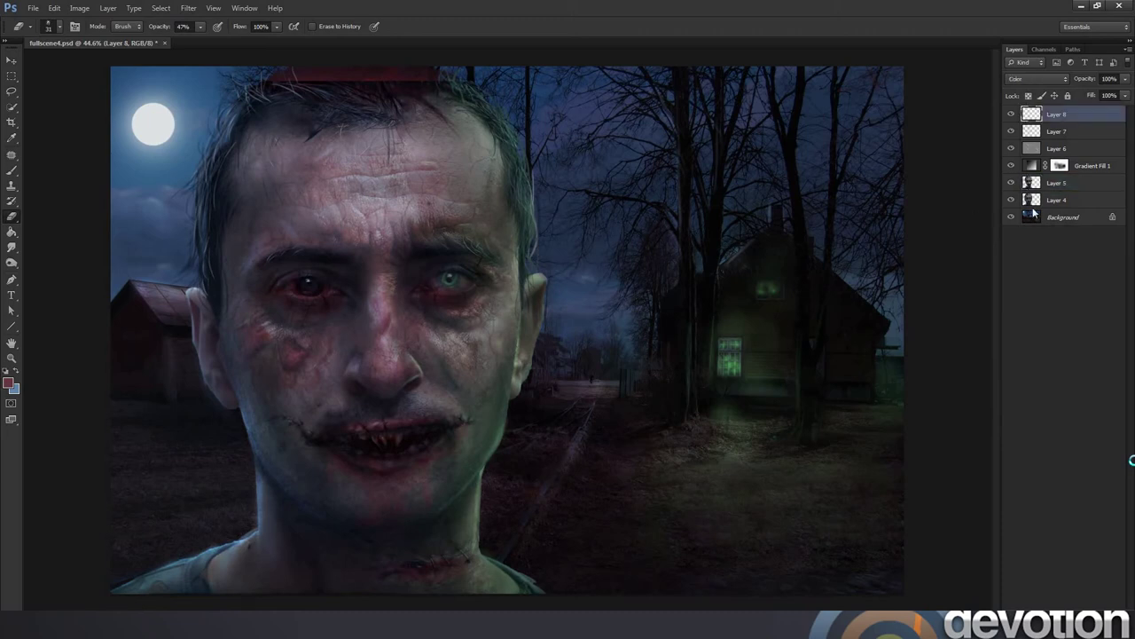
Merge Layer 5 down into Layer 4.
click(1065, 184)
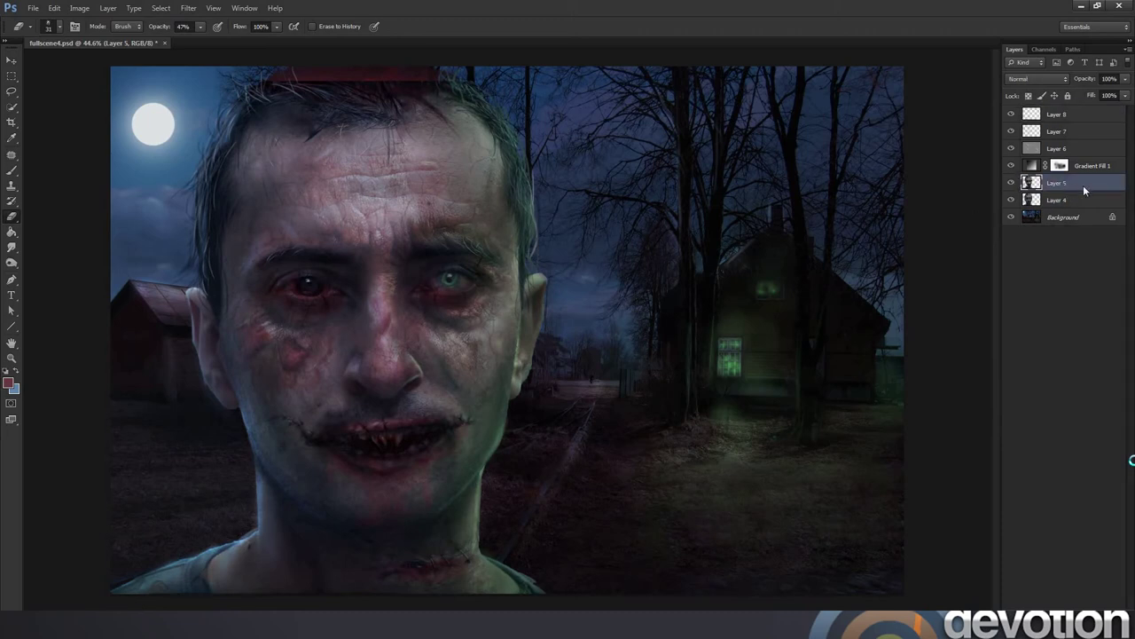
right_click(1083, 185)
click(1002, 452)
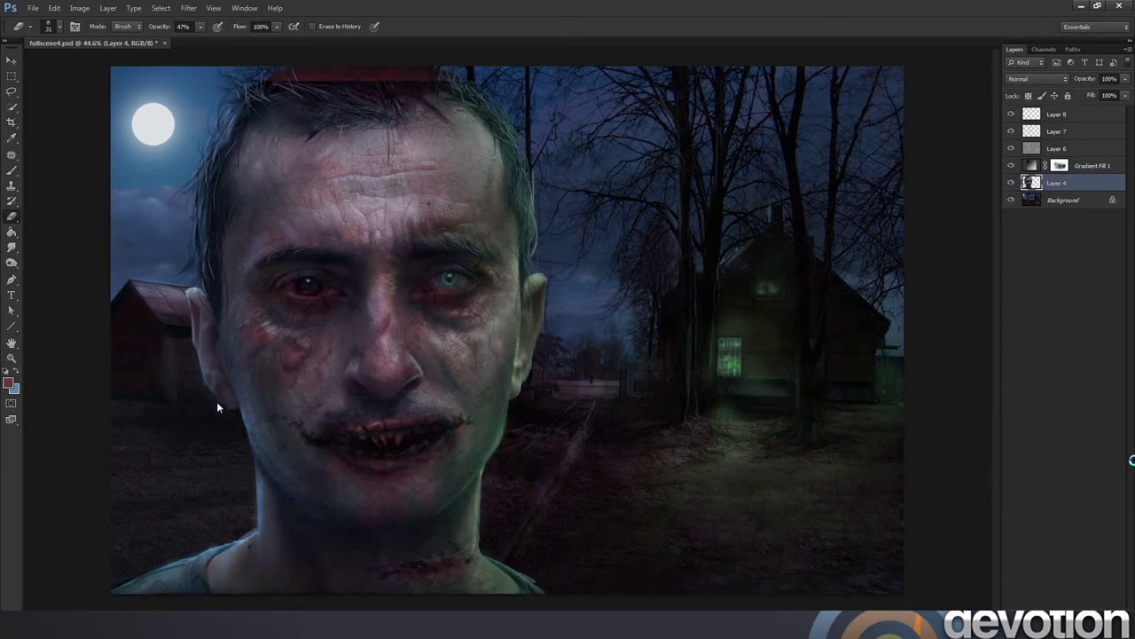
Set the eraser size to 21 px for trimming the earlobe on the moon side.
right_click(227, 362)
text(21)
key(Return)
Sample the dark tone beside the moon-side ear and choose the sketch-nospace brush at 6 px.
key(b)
alt+click(206, 367)
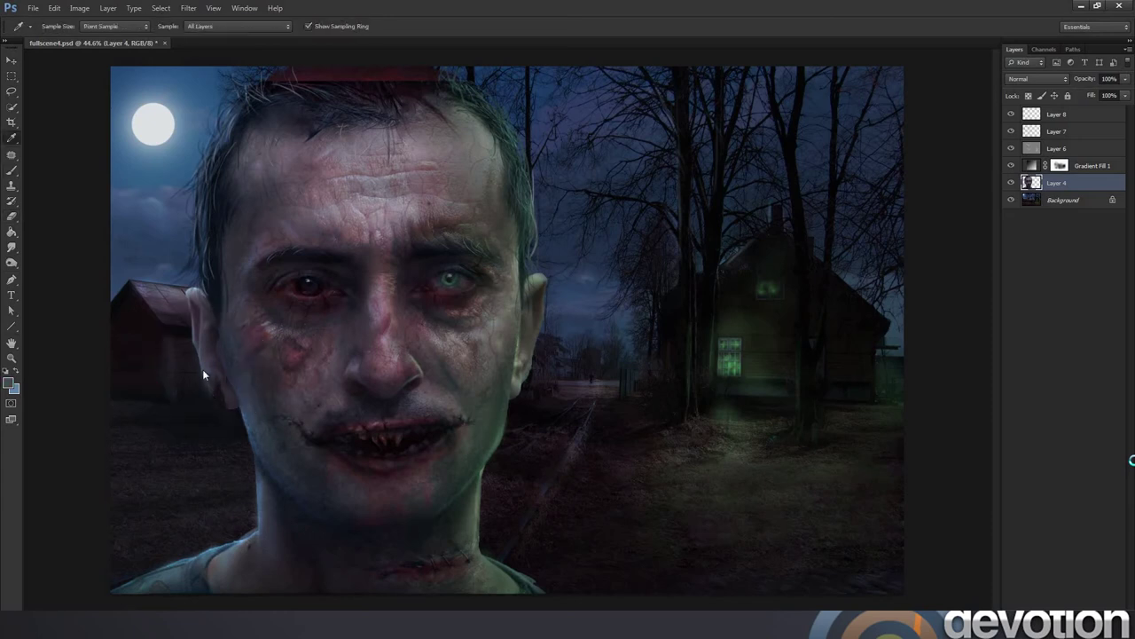
right_click(233, 366)
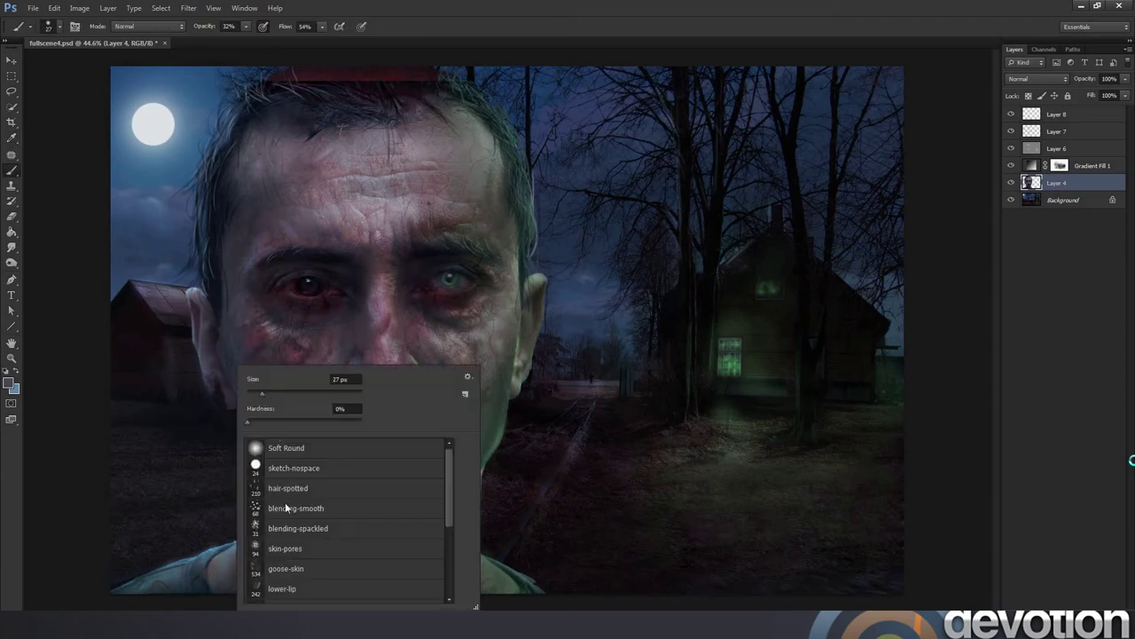
click(274, 467)
click(252, 392)
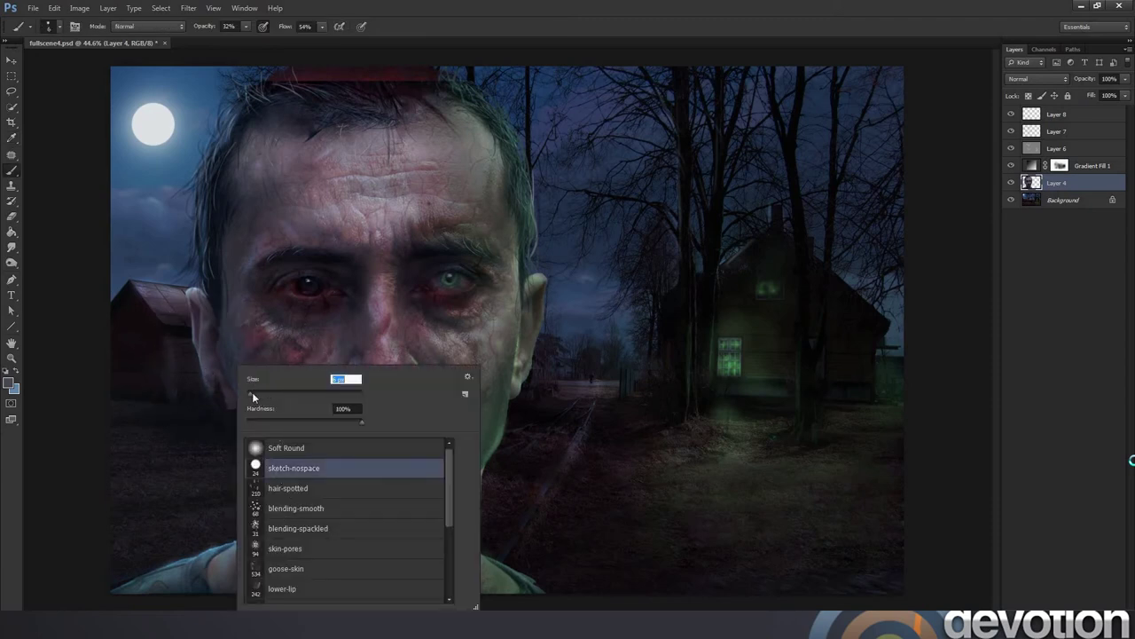
key(Return)
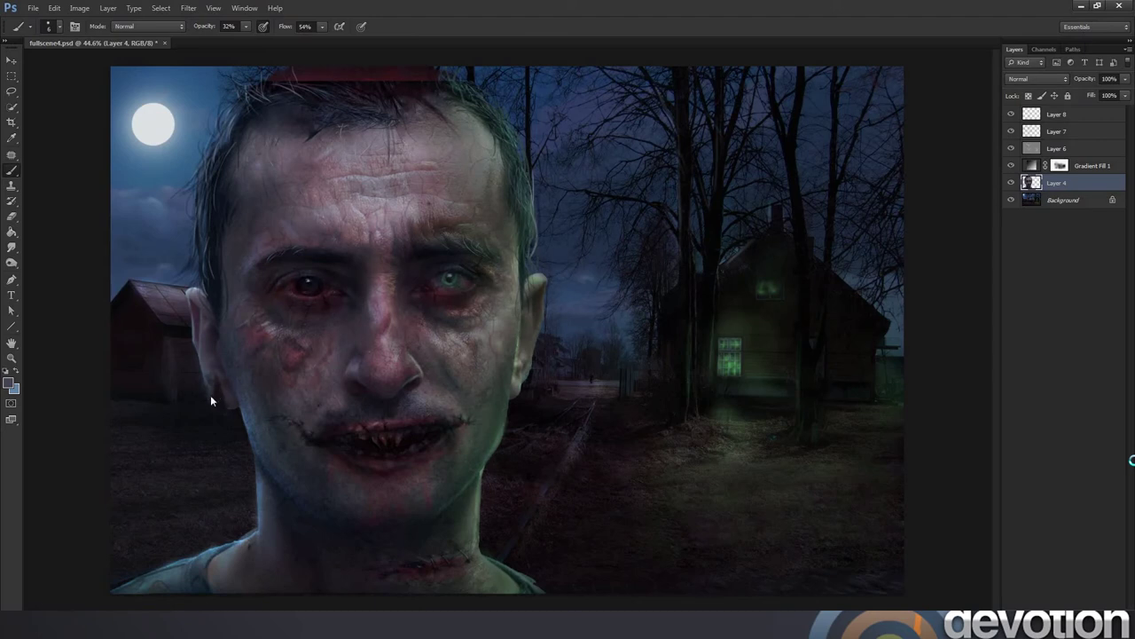
Sample the shadow tone under the moon-side earlobe, retouch it with a 15 px brush, and sample the cheek tones.
right_click(227, 401)
key(Return)
key(i)
click(230, 407)
key(b)
right_click(256, 388)
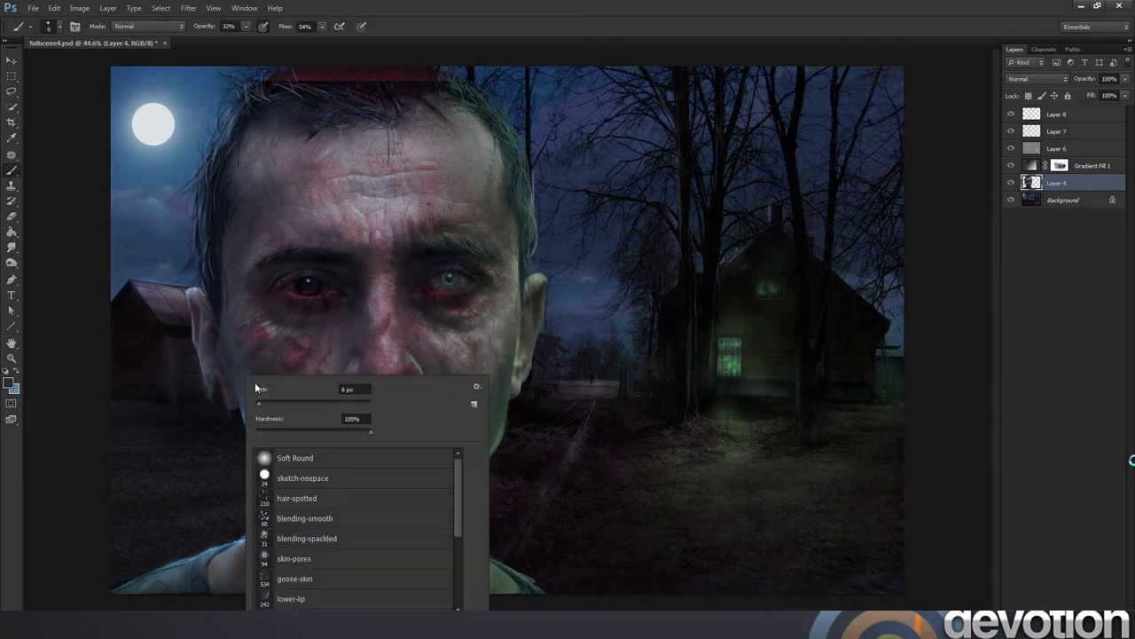
text(15)
key(Return)
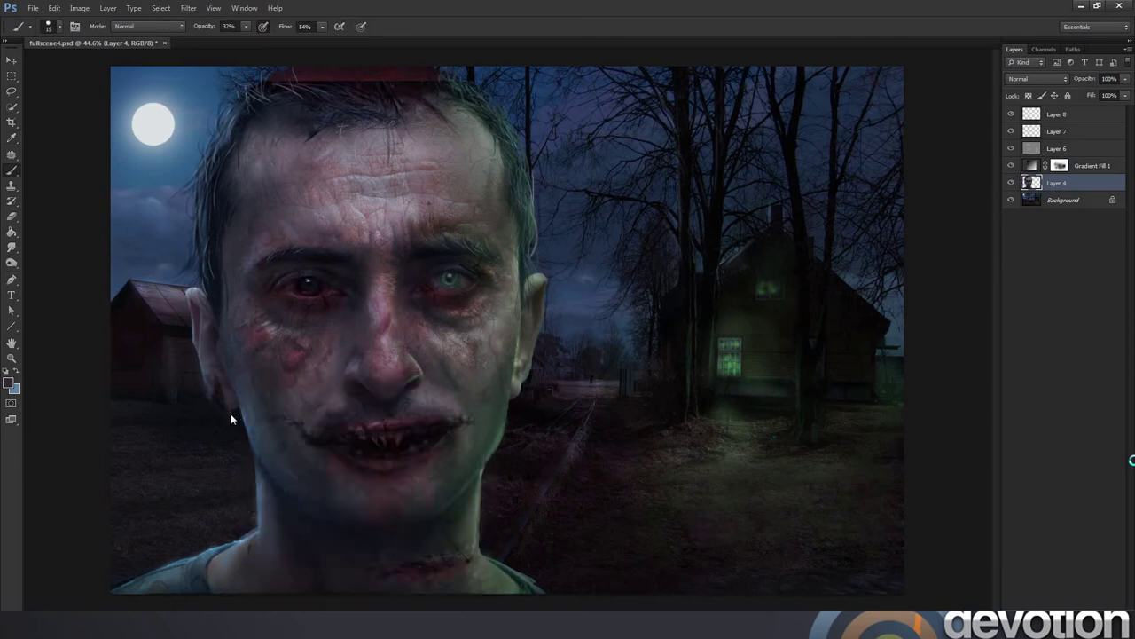
alt+click(272, 365)
alt+click(295, 346)
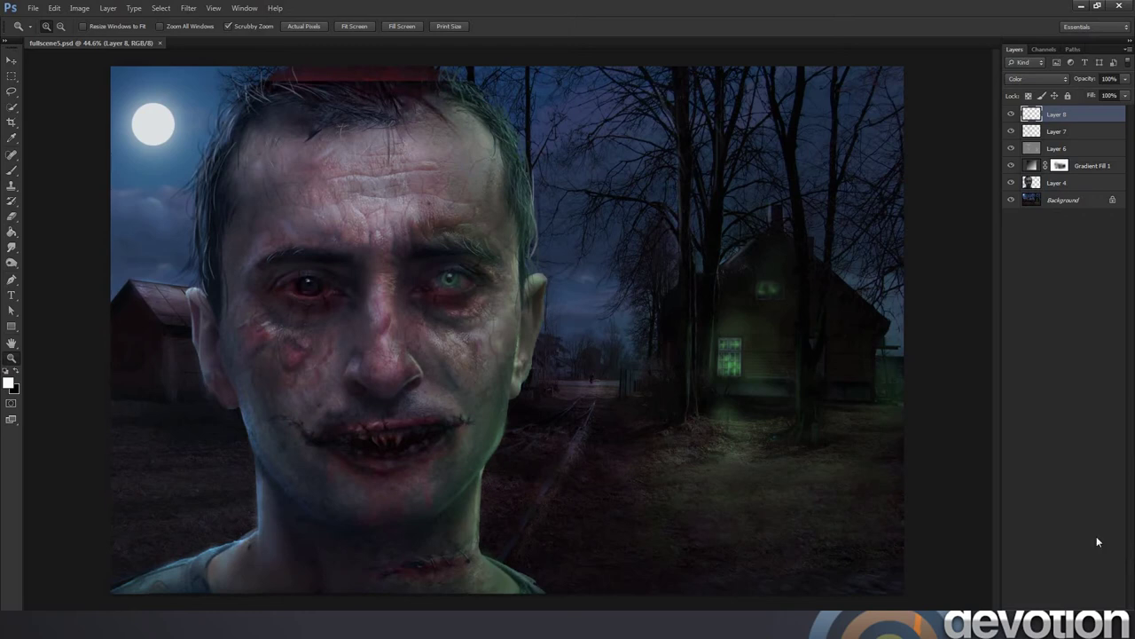
Add a new layer above Layer 8 and activate the Brush tool with black as the foreground colour.
key(ctrl+shift+alt+n)
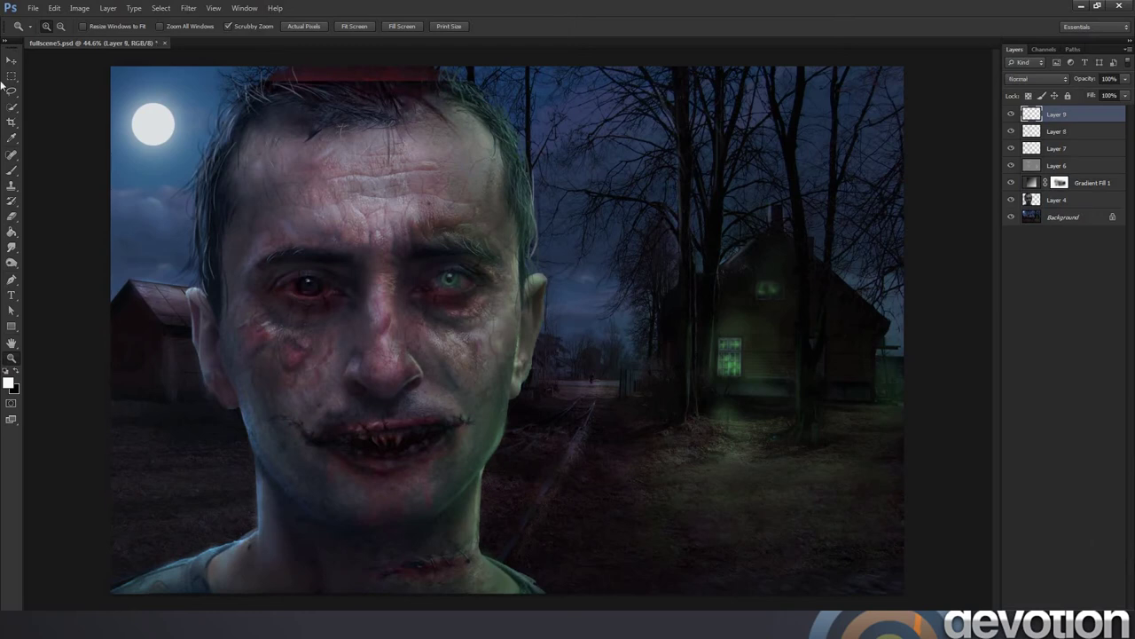
click(13, 173)
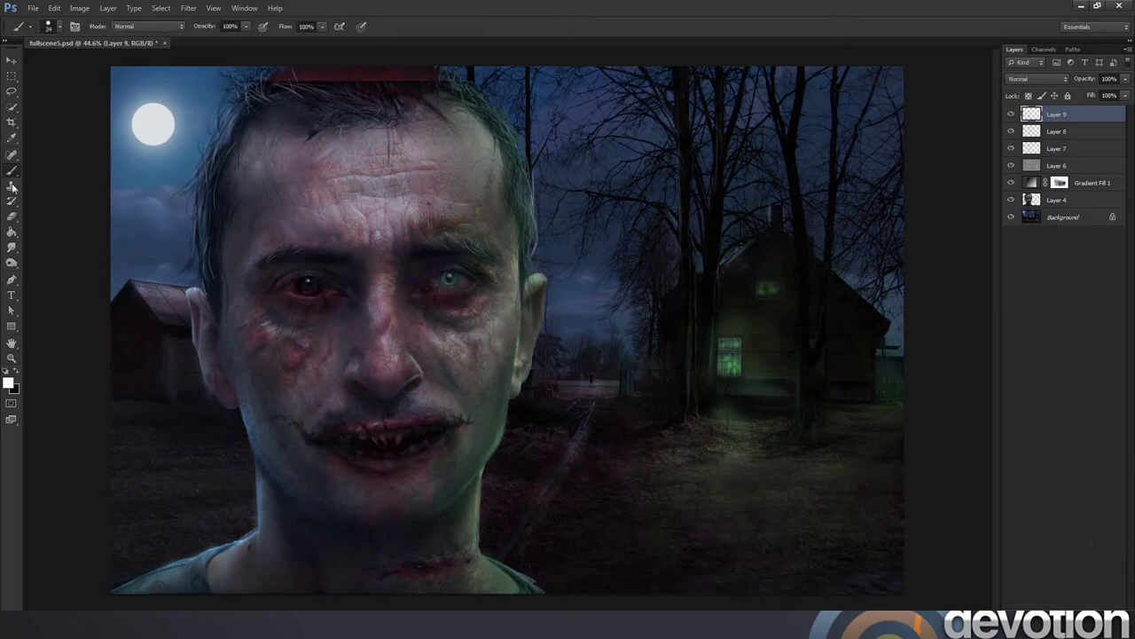
click(18, 373)
Sample the dark tone of the neck wound, try a short brush stroke on the forehead and undo it.
key(i)
click(434, 568)
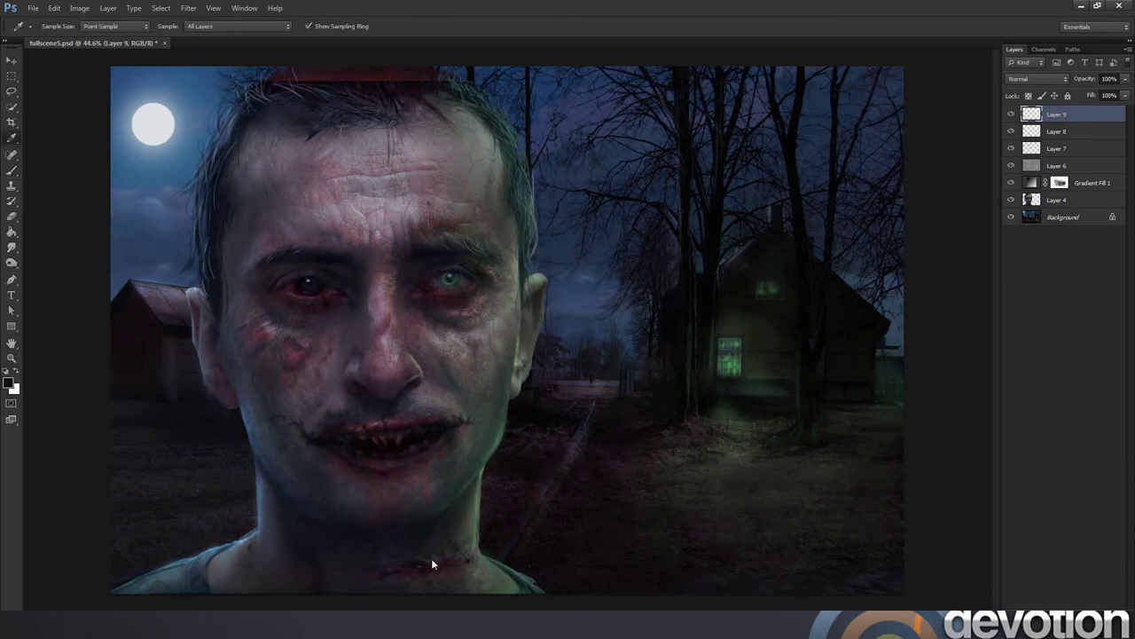
click(426, 569)
key(b)
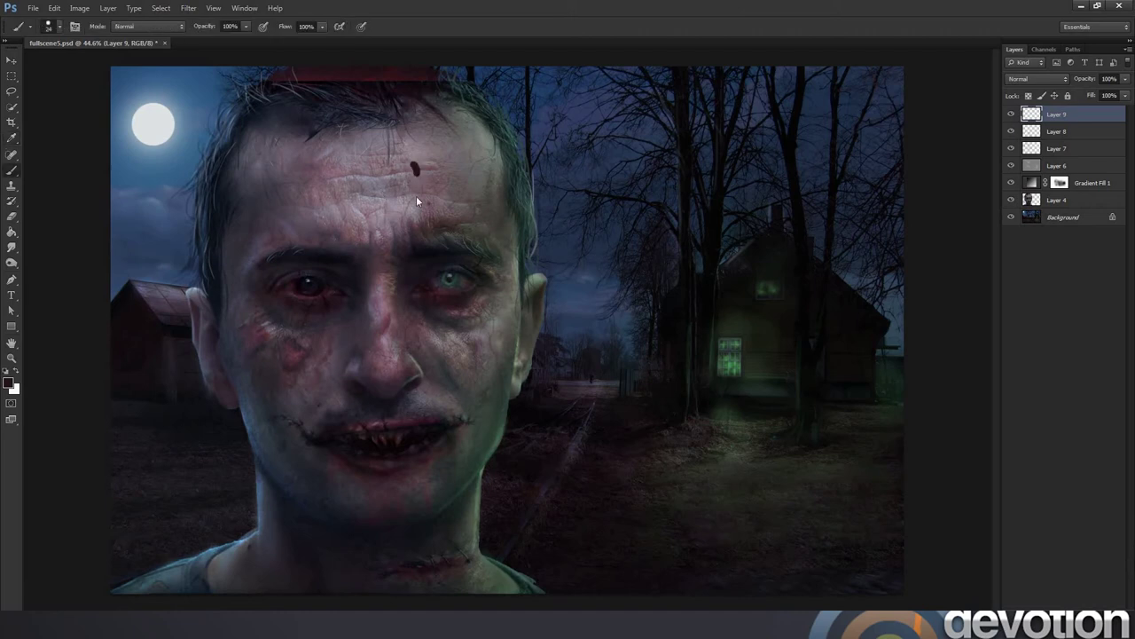
key(ctrl+z)
Sample the red of the cheek bruise and paint two short vertical strokes on the forehead.
key(i)
click(295, 350)
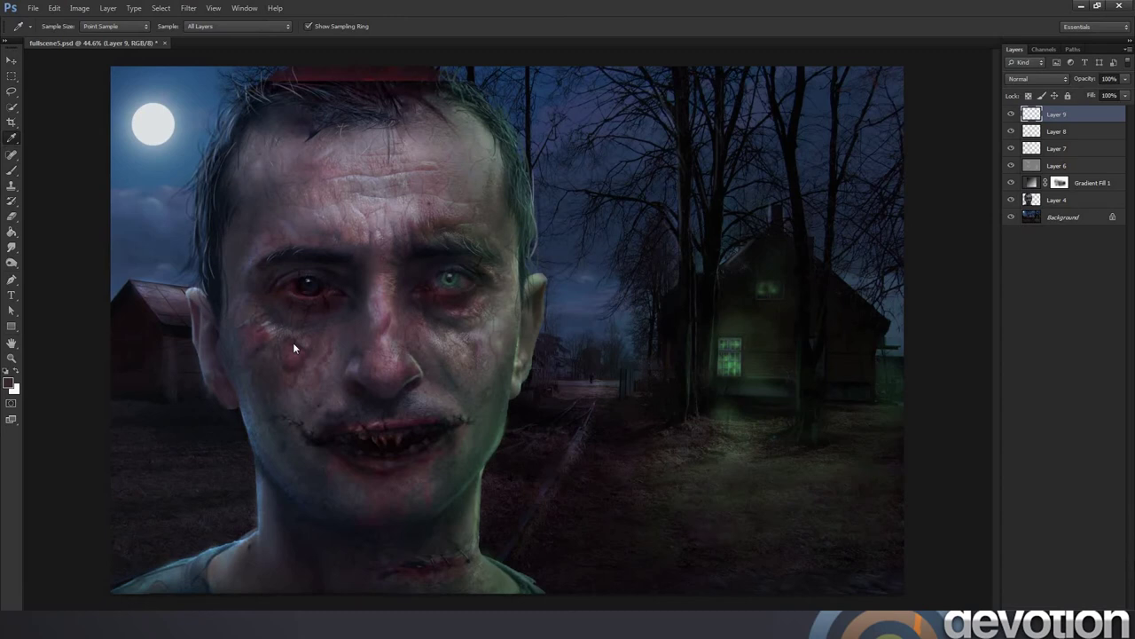
click(292, 352)
key(b)
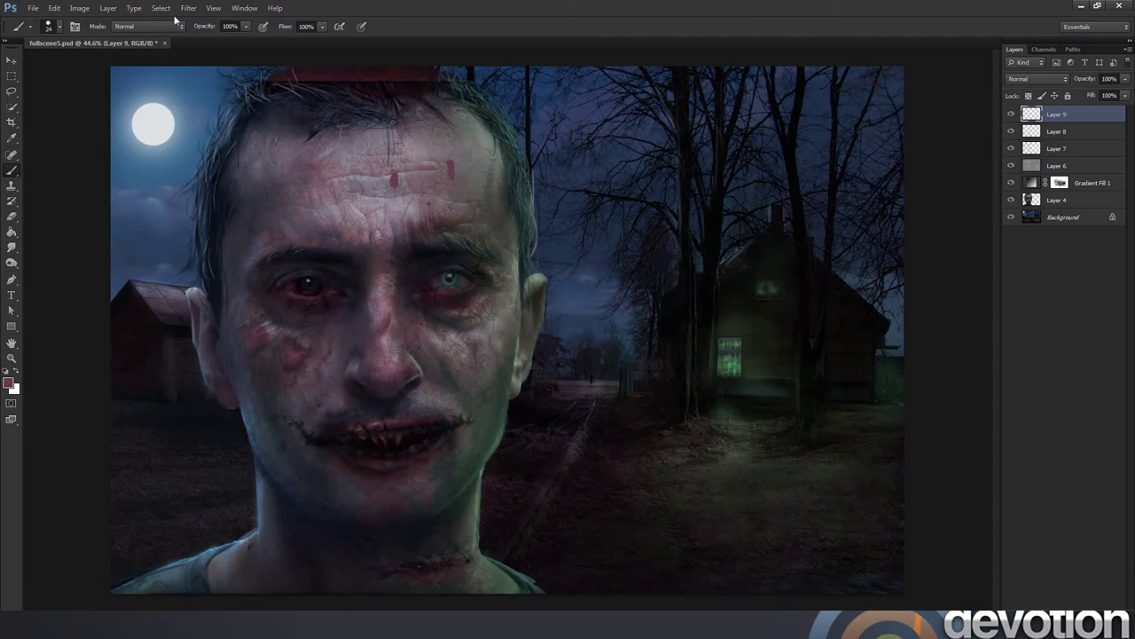
Add a Bevel & Emboss effect to Layer 9 with the light angle at 153° and altitude at 79°.
click(107, 8)
mouse_move(125, 72)
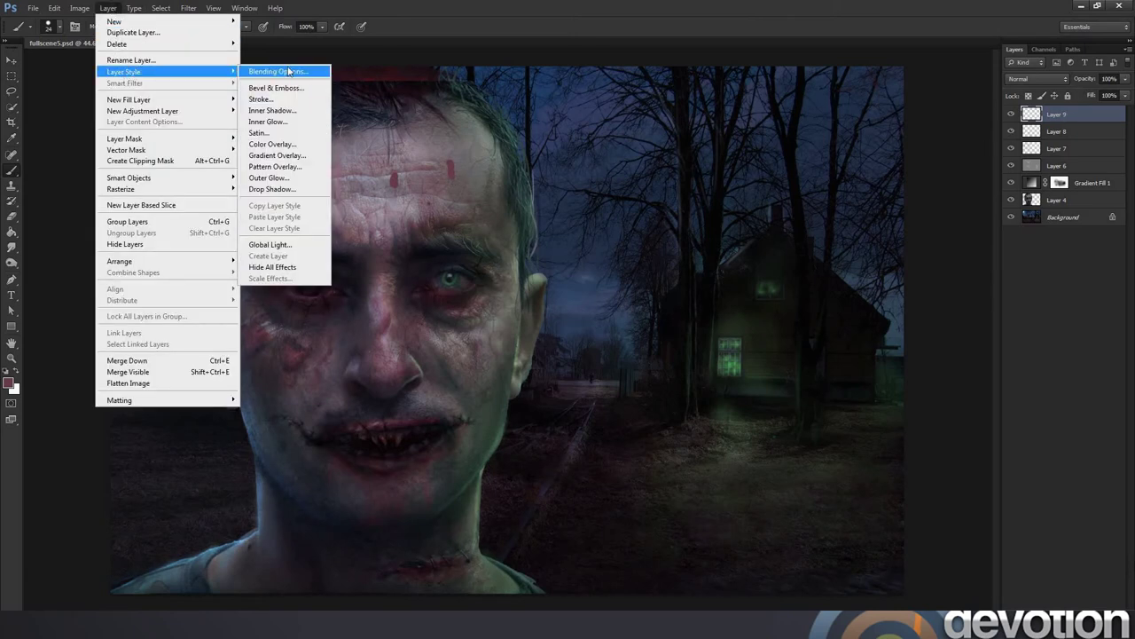
click(289, 82)
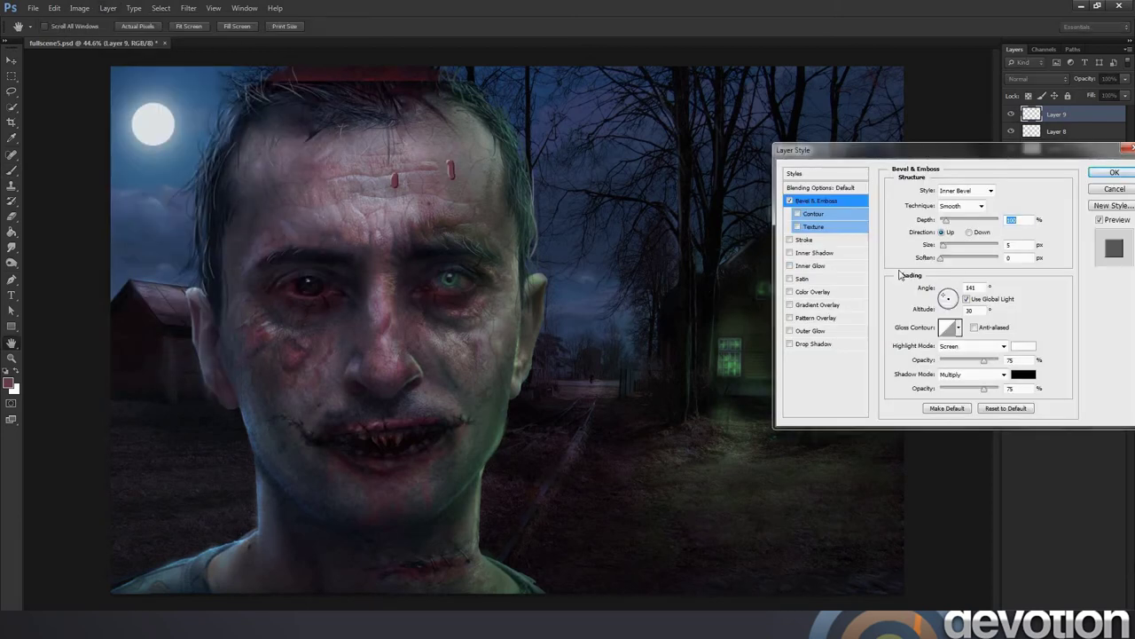
click(948, 301)
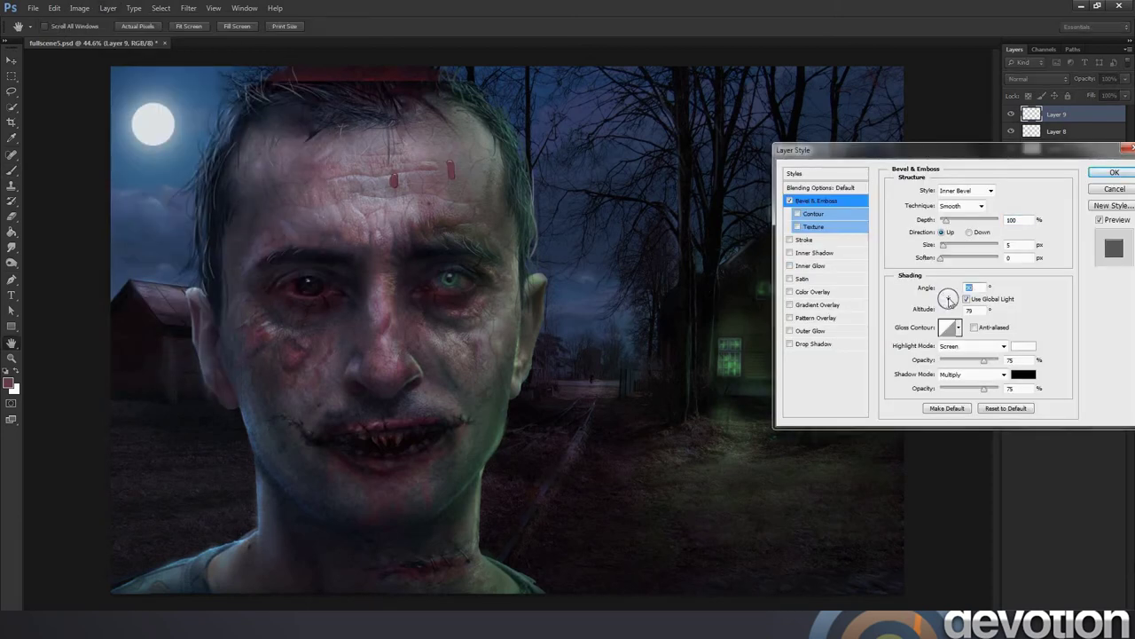
mouse_move(948, 300)
mouse_down()
mouse_move(963, 282)
mouse_move(957, 294)
mouse_move(970, 306)
mouse_move(960, 305)
mouse_up()
Set the bevel depth to 215% and size to 13 px, and enable Drop Shadow for Layer 9.
drag(948, 224, 966, 228)
click(942, 258)
click(944, 249)
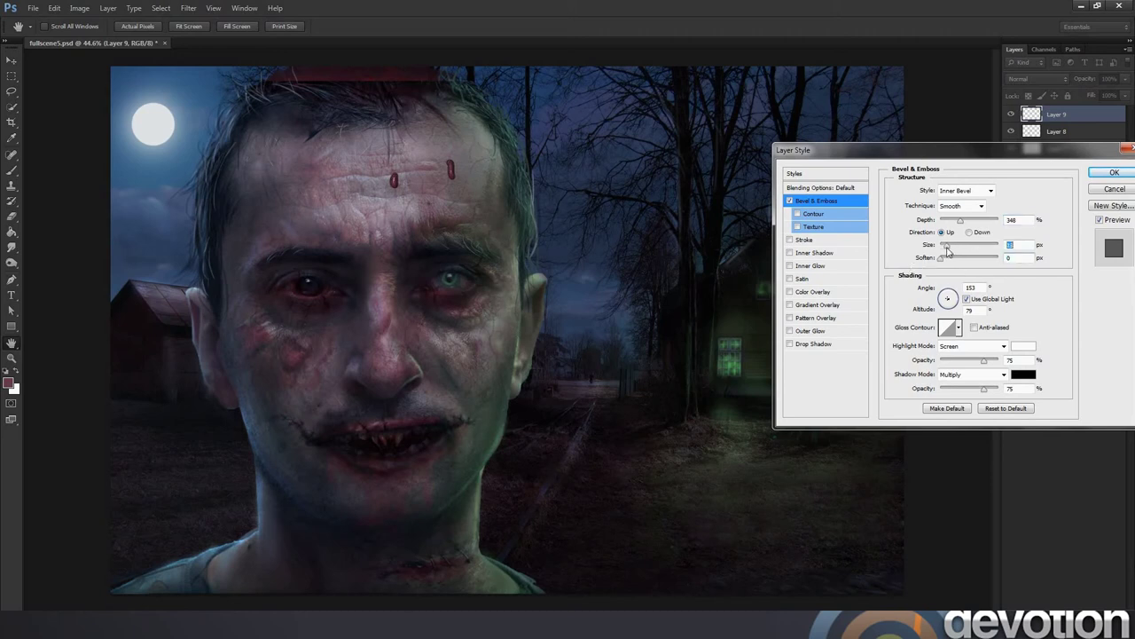
drag(945, 250, 948, 250)
click(790, 344)
drag(964, 225, 948, 251)
Set the bevel highlight colour to the moon glow's blue, #7a98ad, and apply the layer style.
click(1023, 346)
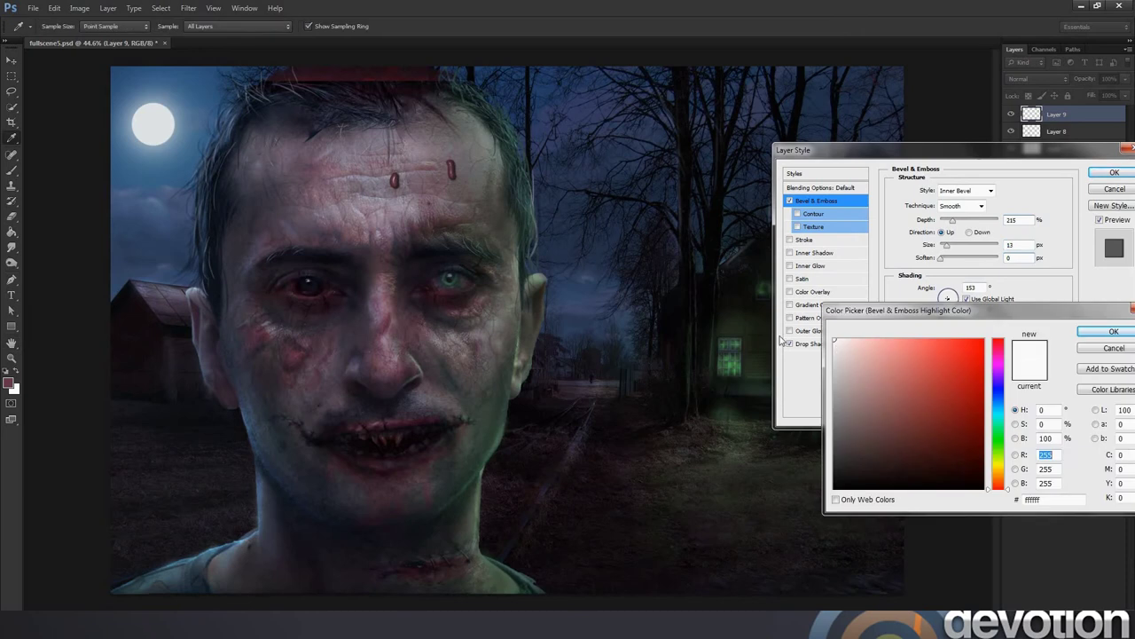
click(178, 126)
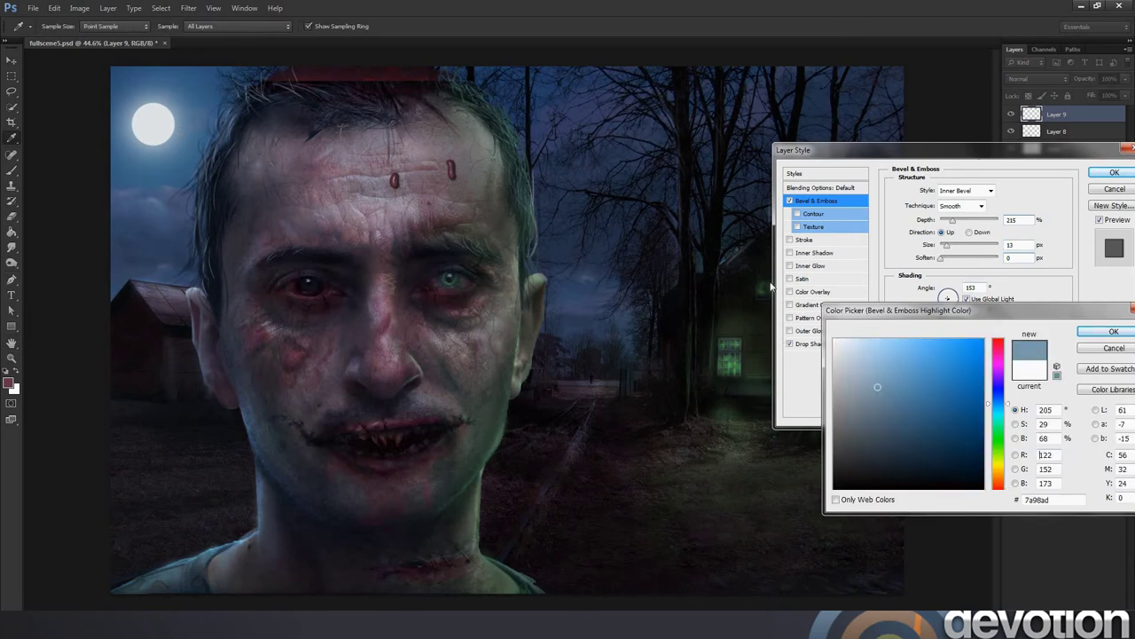
click(1099, 333)
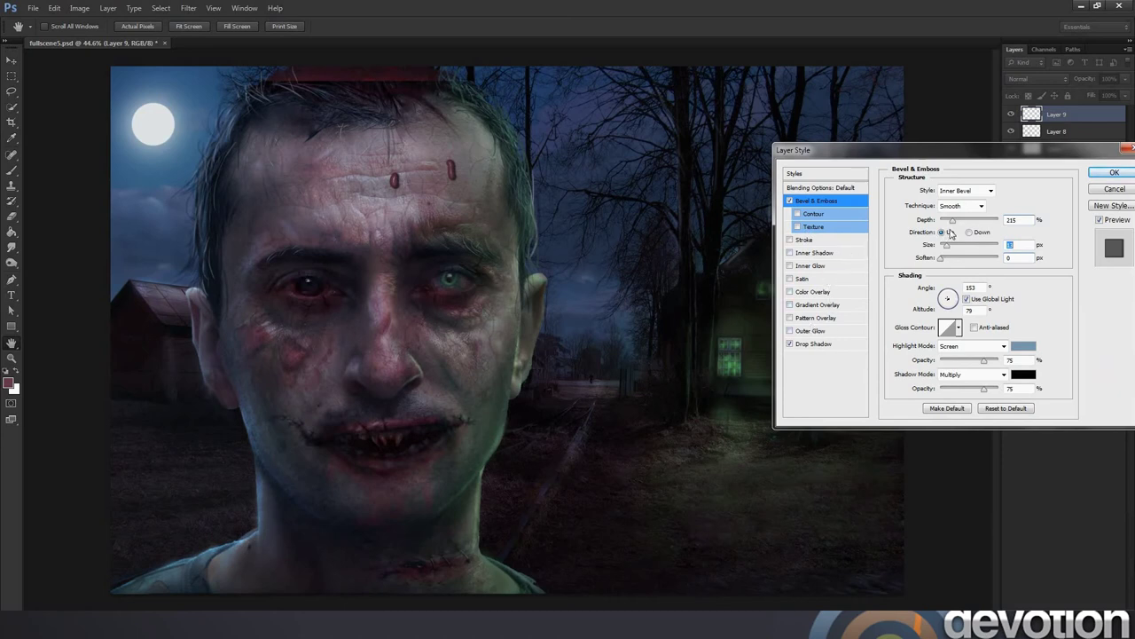
click(1111, 172)
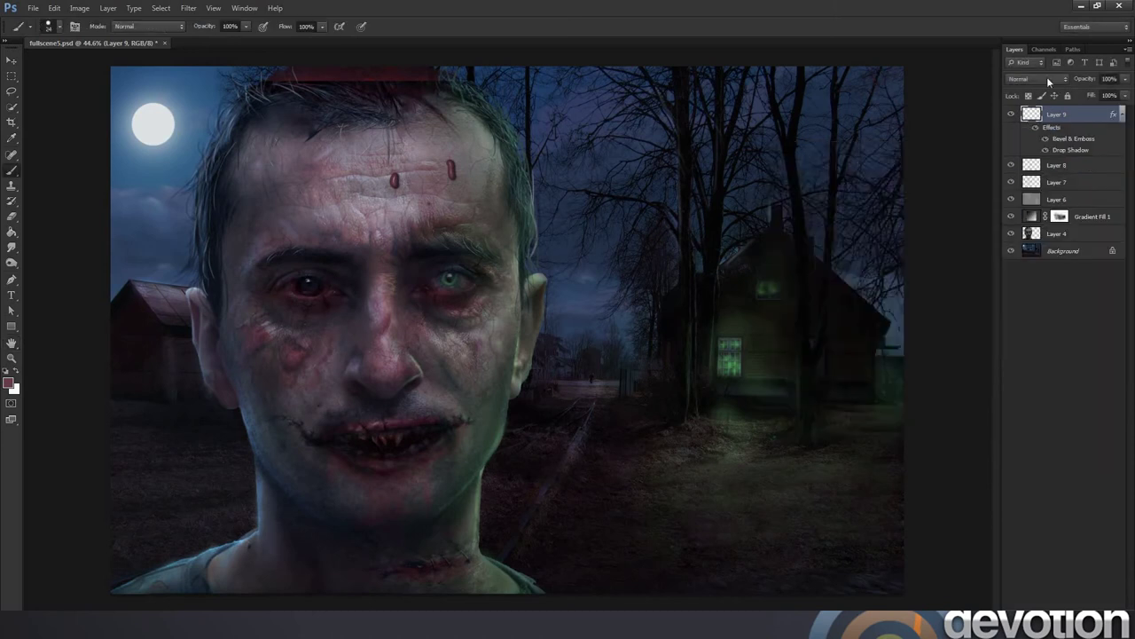
Try the Color Burn and Multiply blend modes on Layer 9.
click(1036, 79)
click(1020, 140)
click(1064, 79)
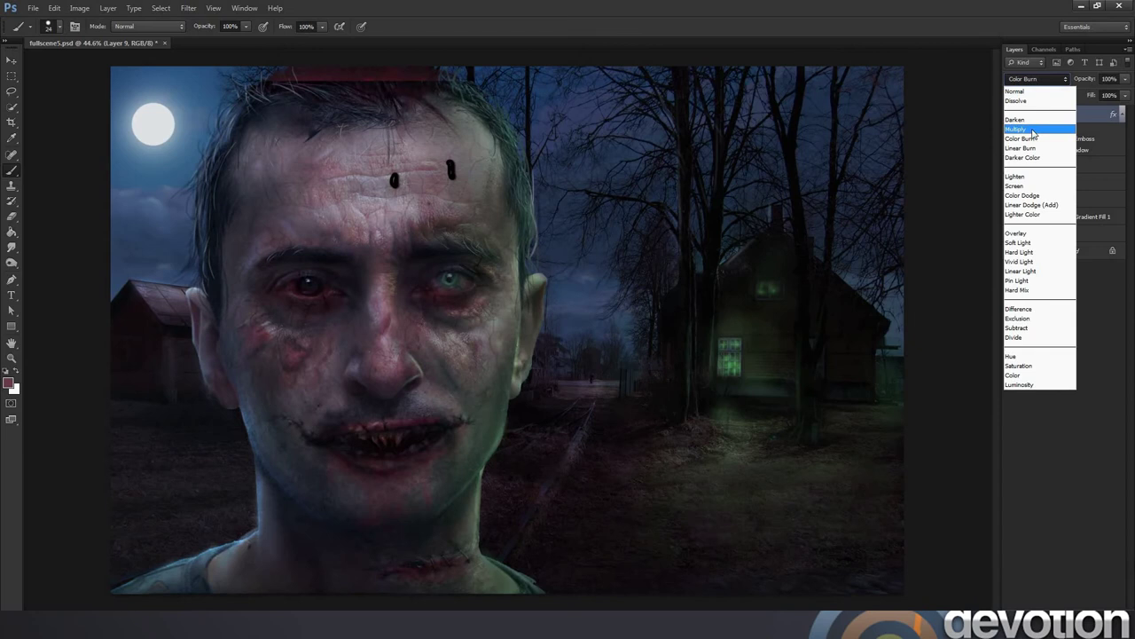
click(1032, 129)
Set Layer 9's blend mode to Overlay and its opacity to 83%.
click(1066, 79)
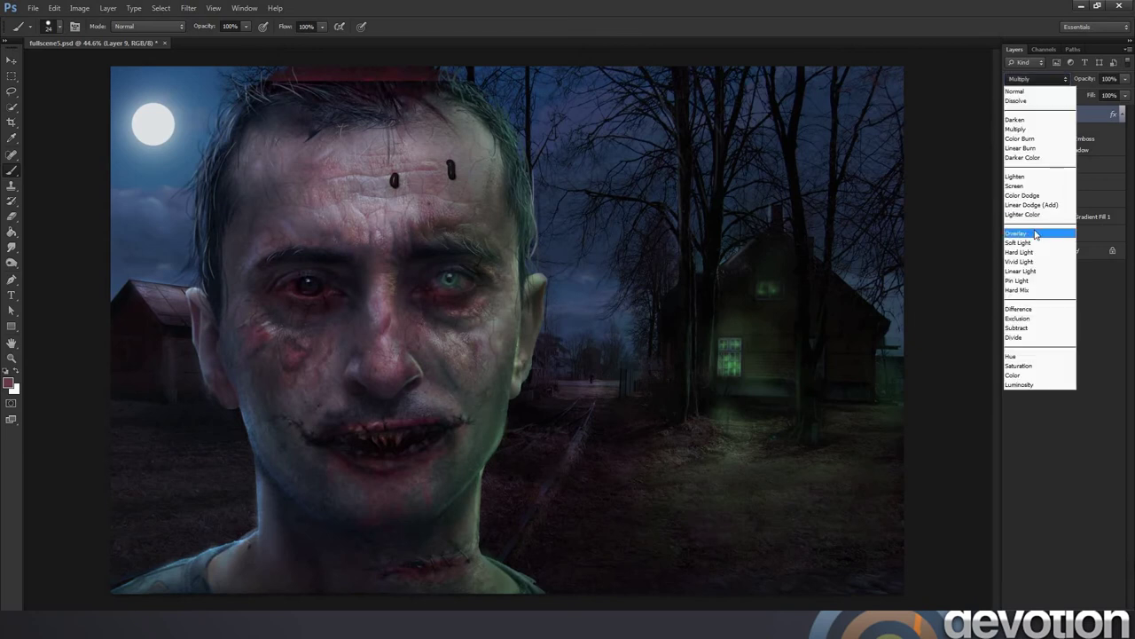
click(1033, 232)
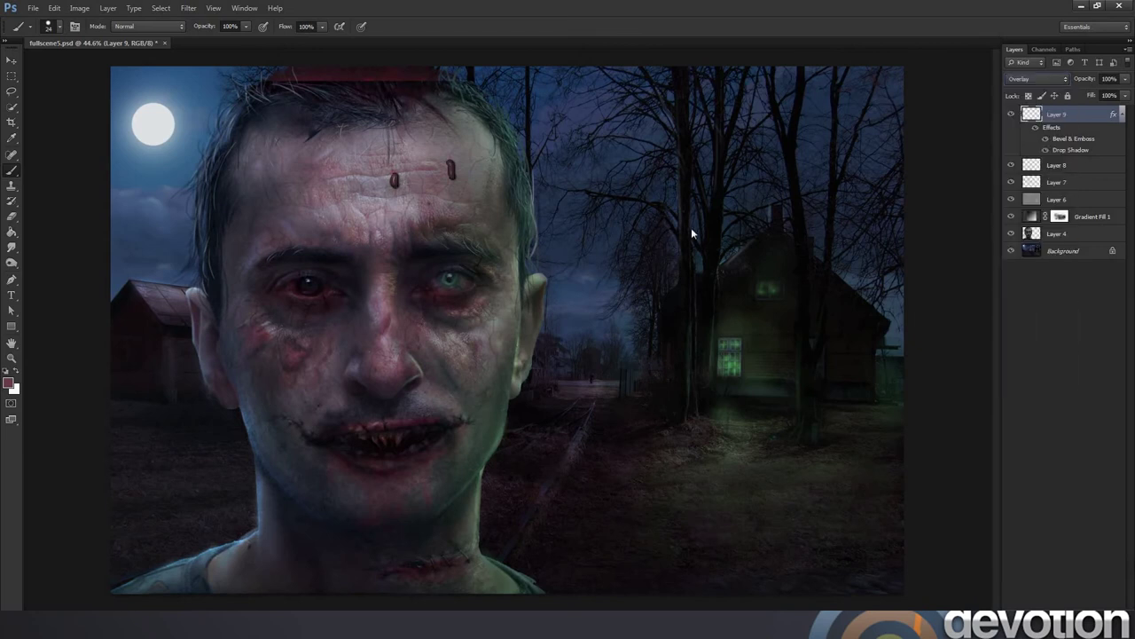
click(1125, 78)
drag(1120, 93, 1116, 94)
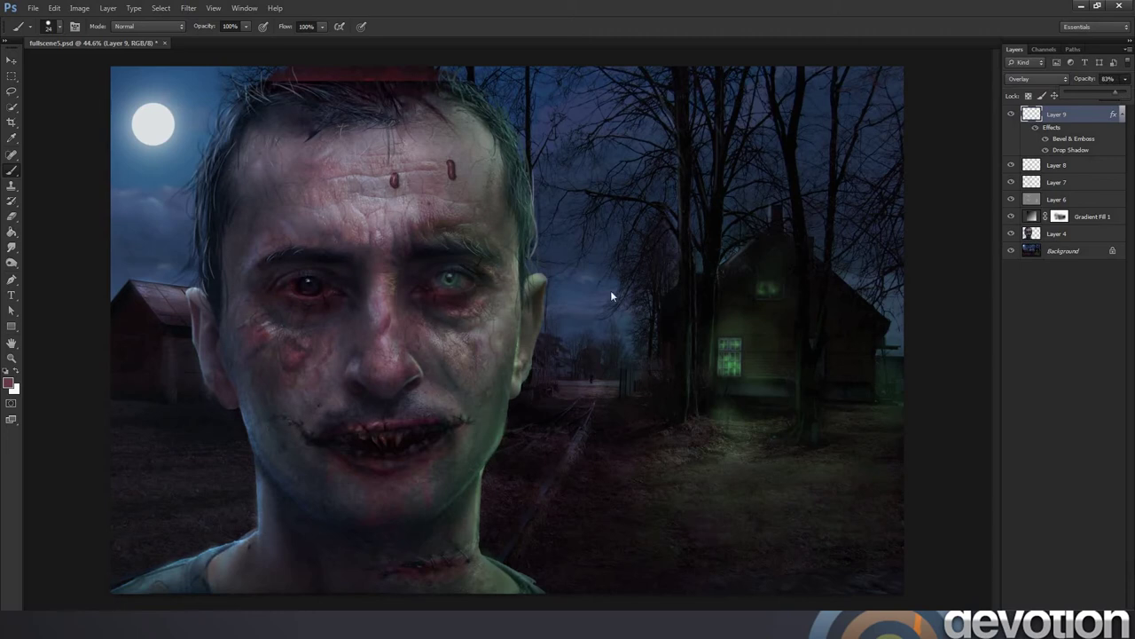
Paint test blood drips above the inner end of the green eye's brow and below the lower lip on Layer 9.
click(454, 202)
drag(424, 211, 408, 223)
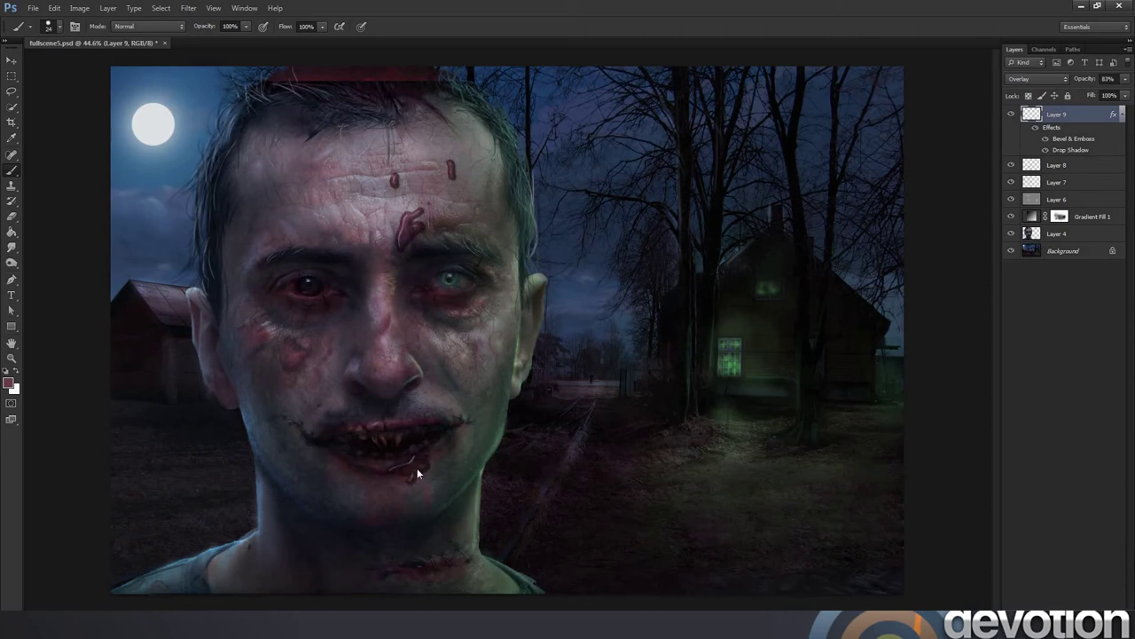
drag(405, 469, 403, 482)
Set Layer 9's Bevel & Emboss depth to 297%, size to 21 px and highlight opacity to 84%.
click(107, 8)
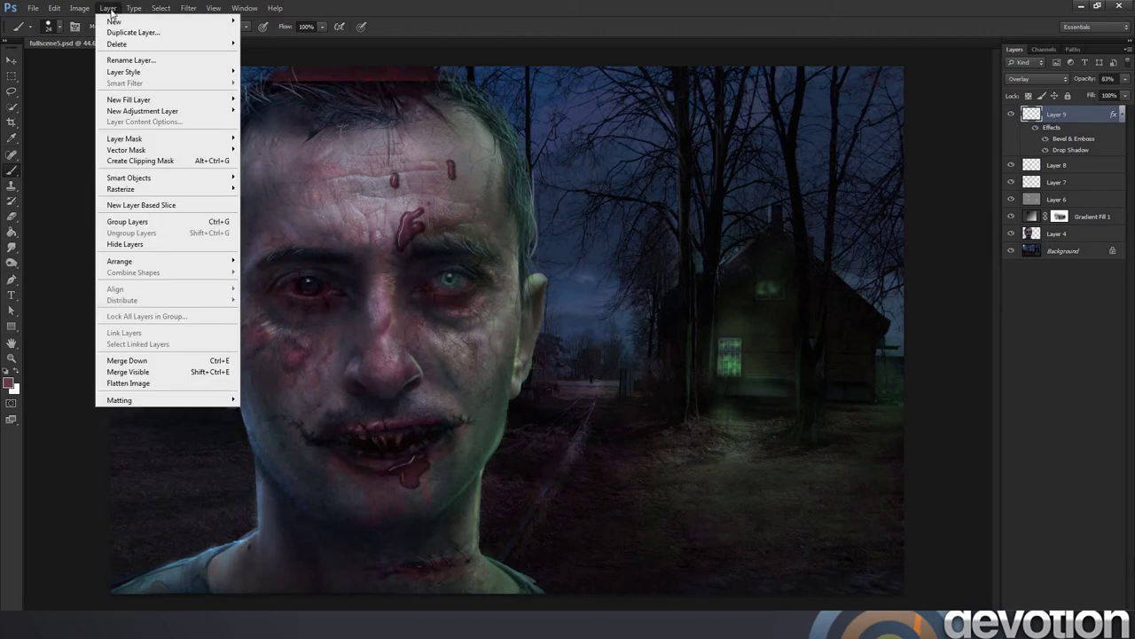
mouse_move(129, 74)
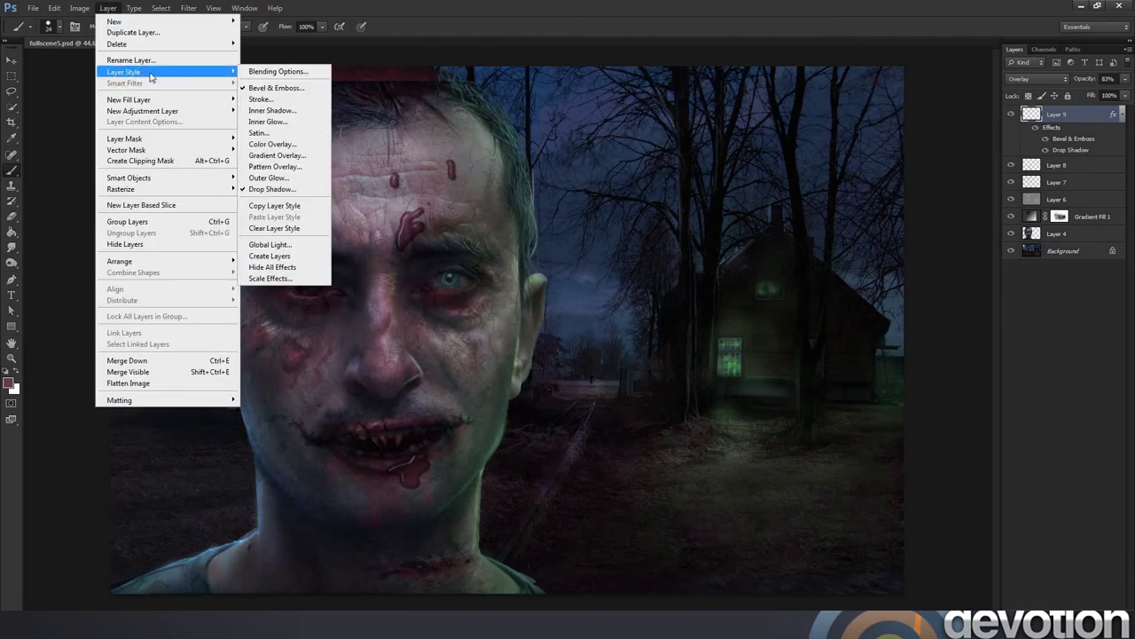
click(1067, 124)
double_click(1067, 127)
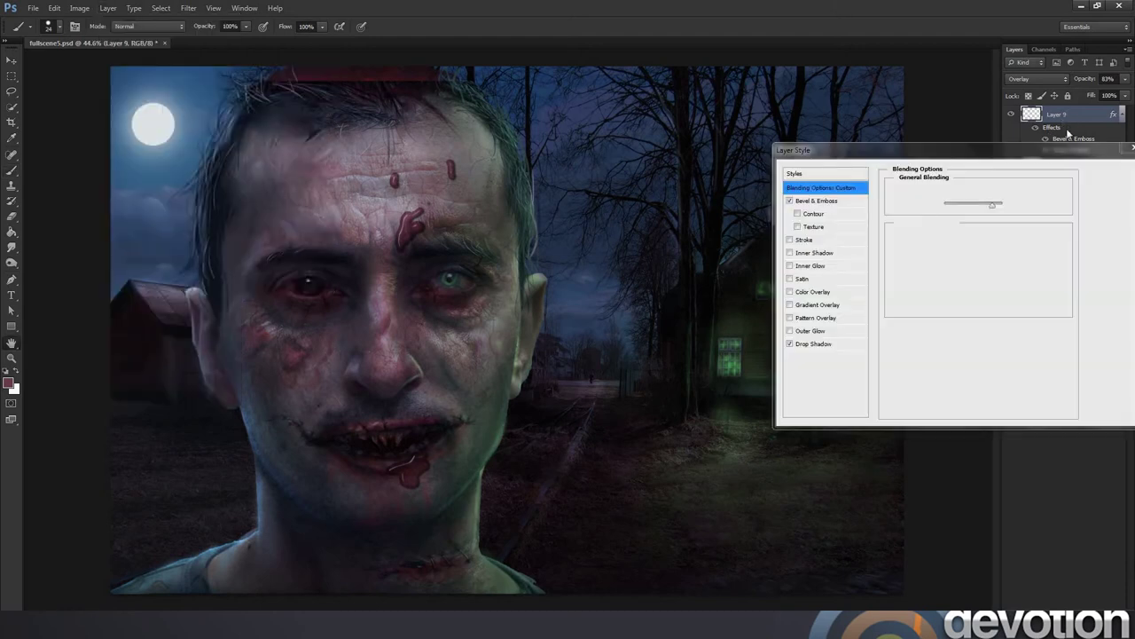
click(817, 202)
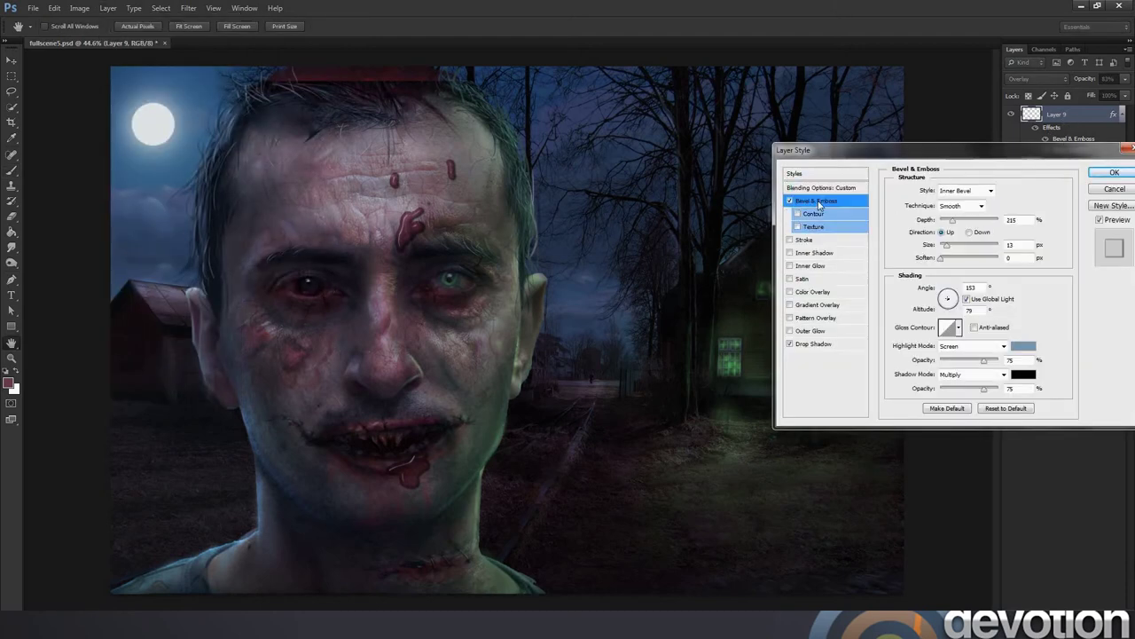
drag(954, 222, 948, 249)
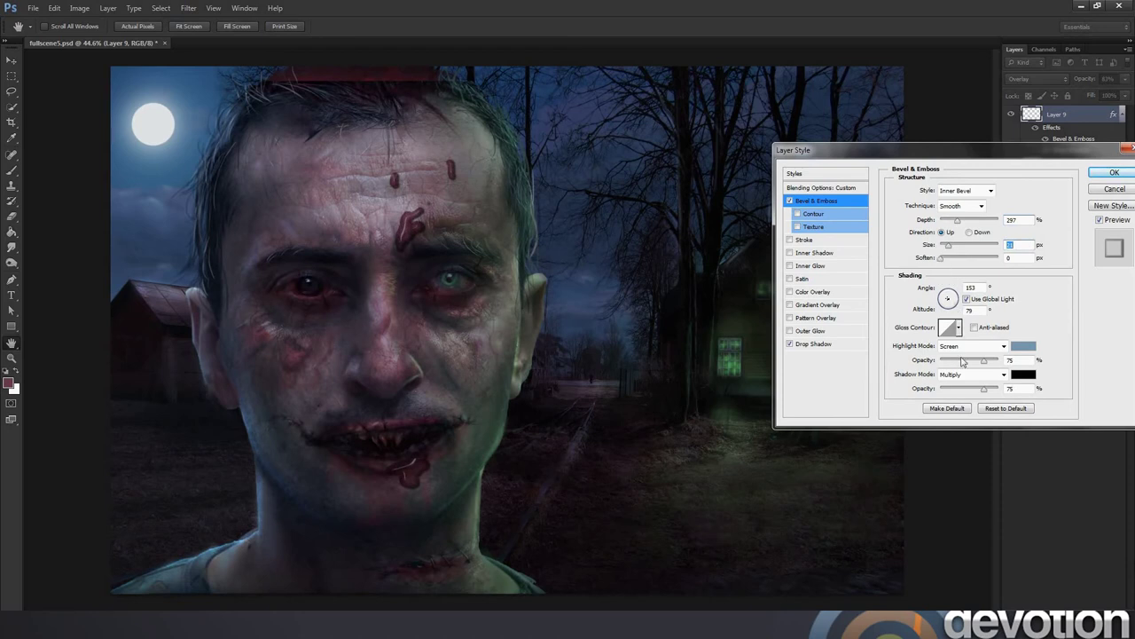
drag(983, 362, 989, 362)
Try the Down direction and the Outer Bevel and Emboss styles, and return to Inner Bevel with direction Up.
click(968, 233)
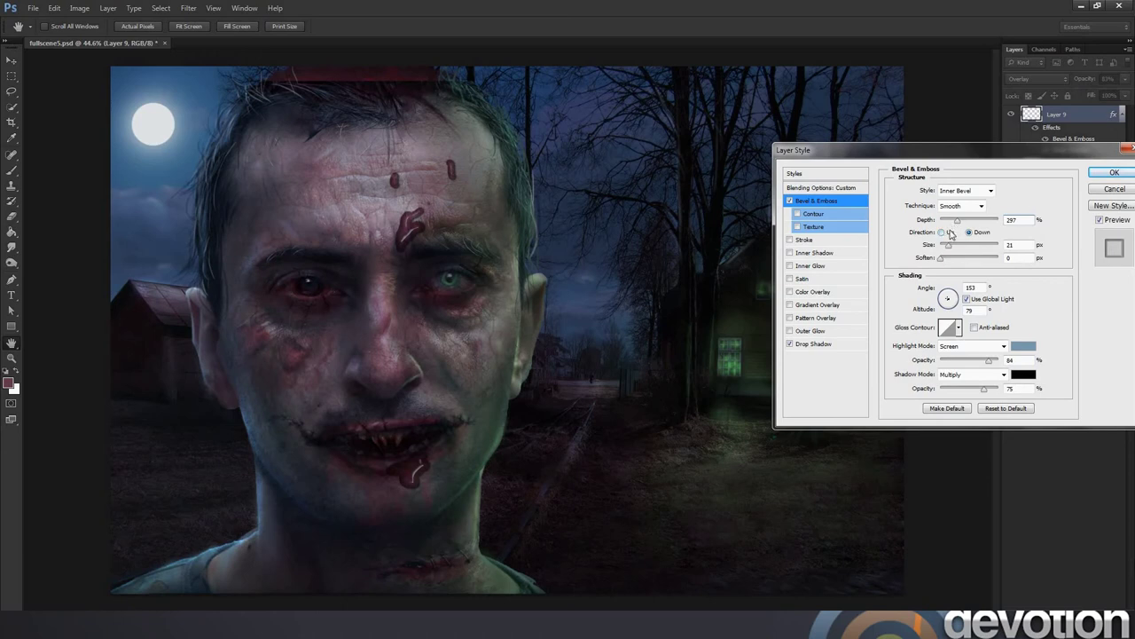
click(946, 242)
click(943, 232)
click(990, 190)
click(976, 192)
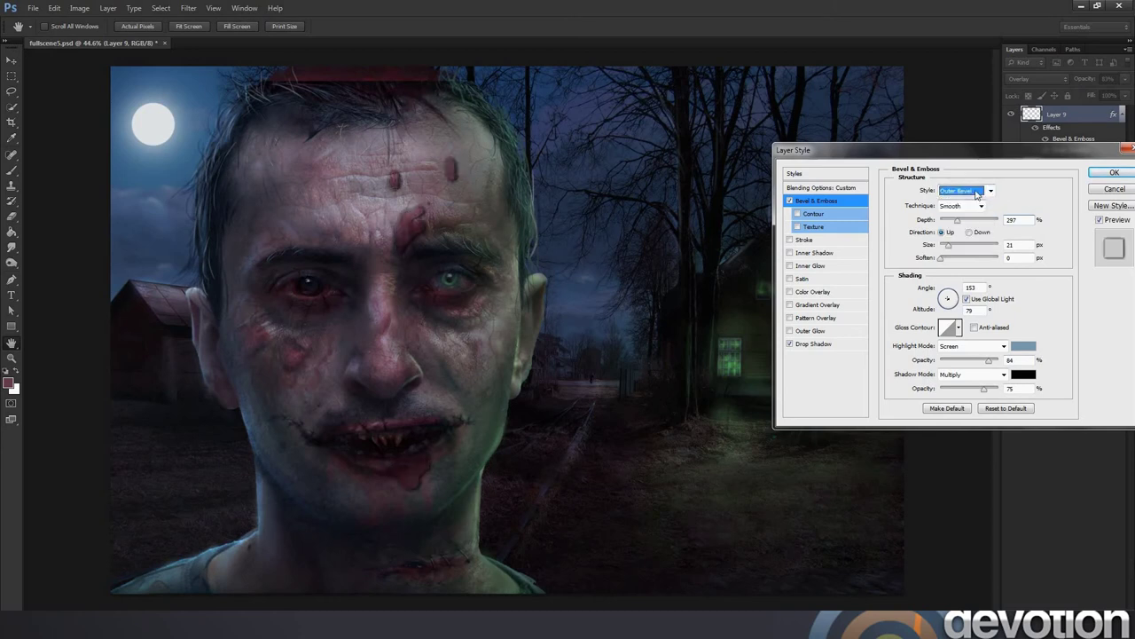
click(975, 193)
click(970, 219)
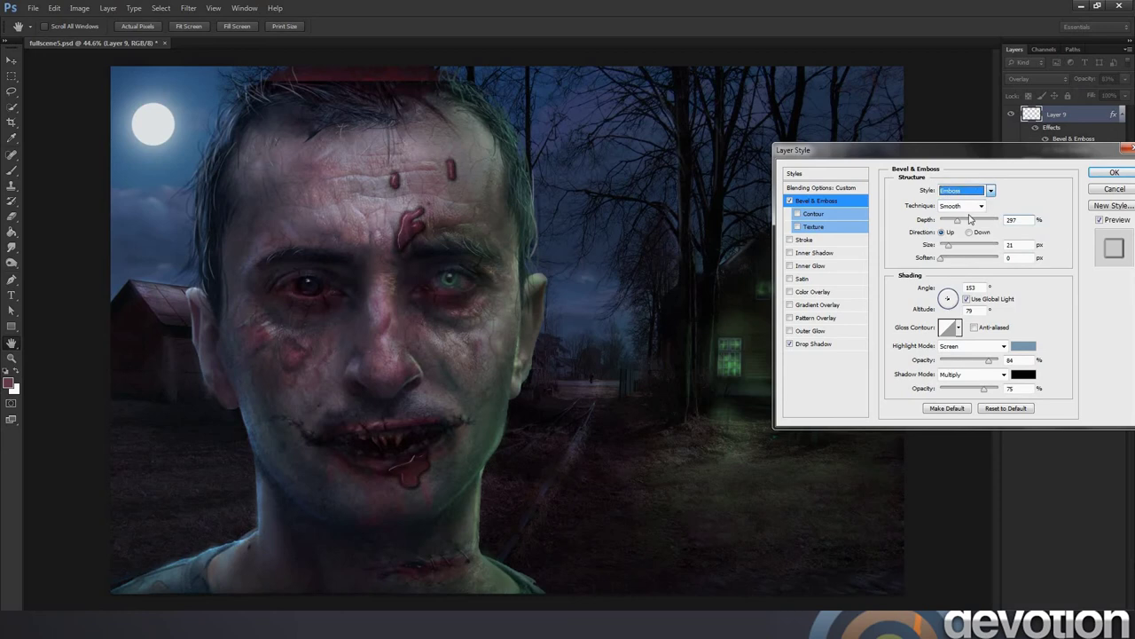
click(967, 190)
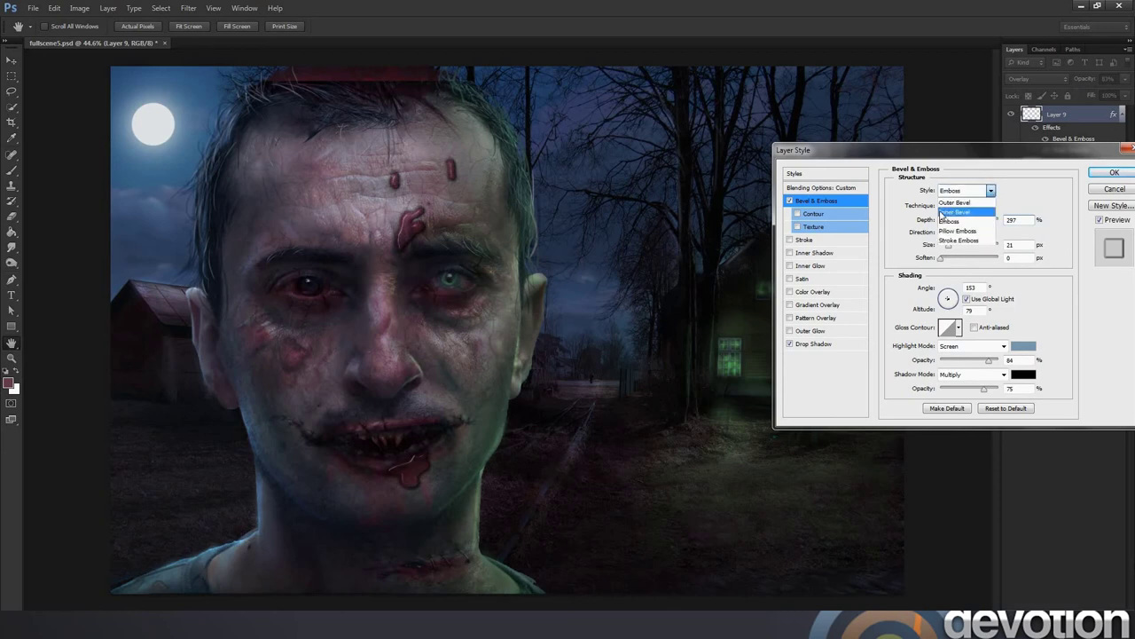
click(944, 213)
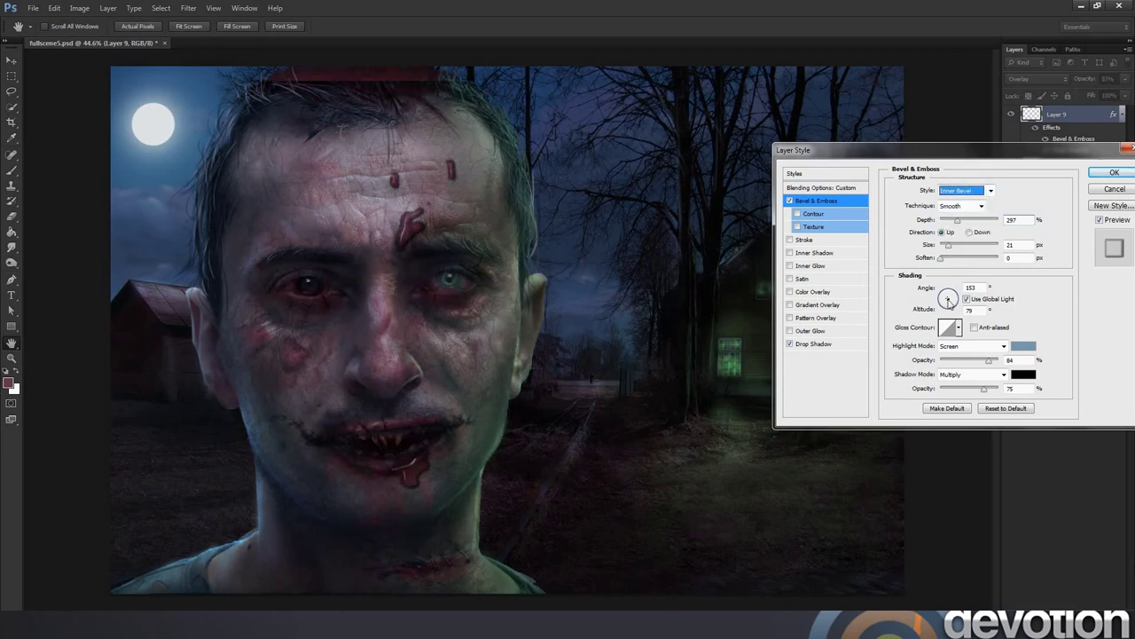
drag(948, 301, 948, 302)
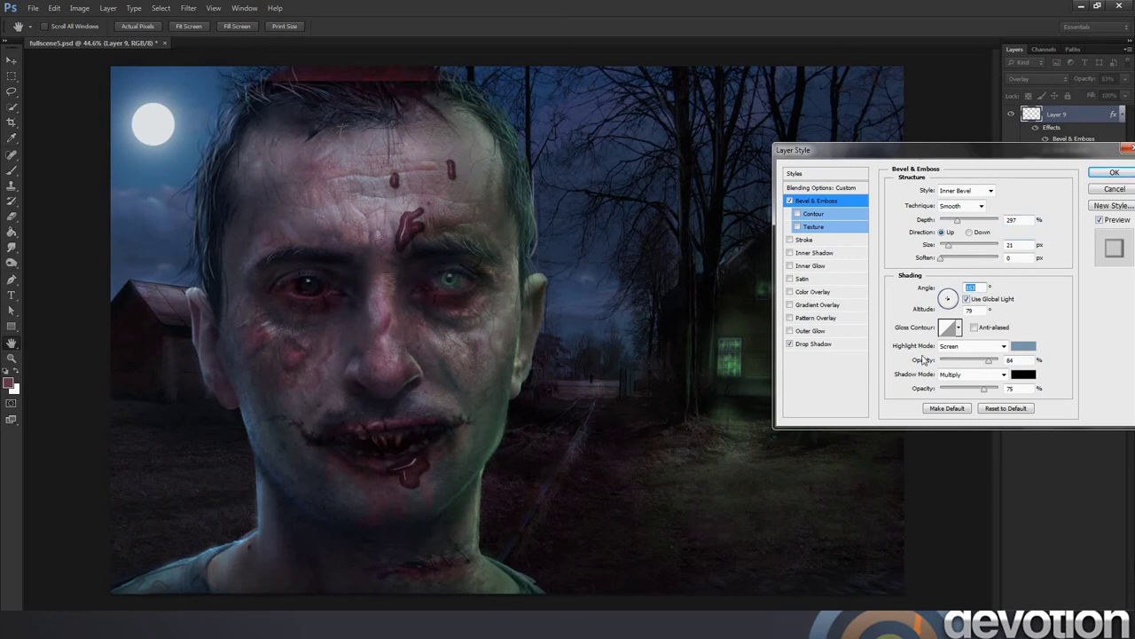
Lower the drop shadow's opacity, apply the layer style, and set Layer 9's opacity to 81%.
click(821, 344)
drag(972, 212, 967, 210)
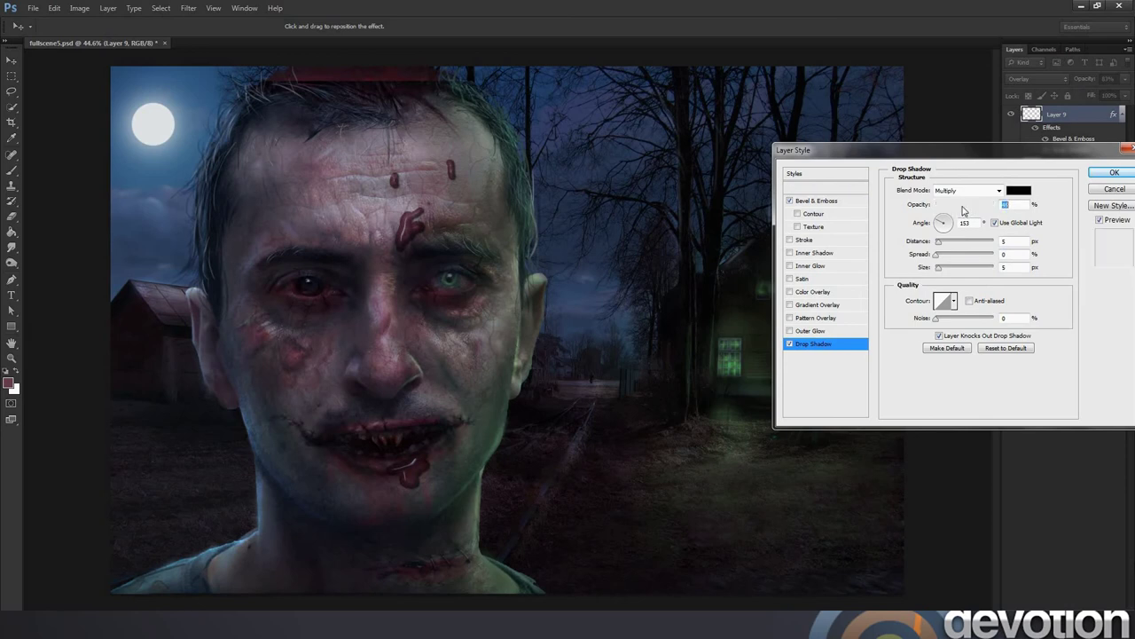
click(1113, 172)
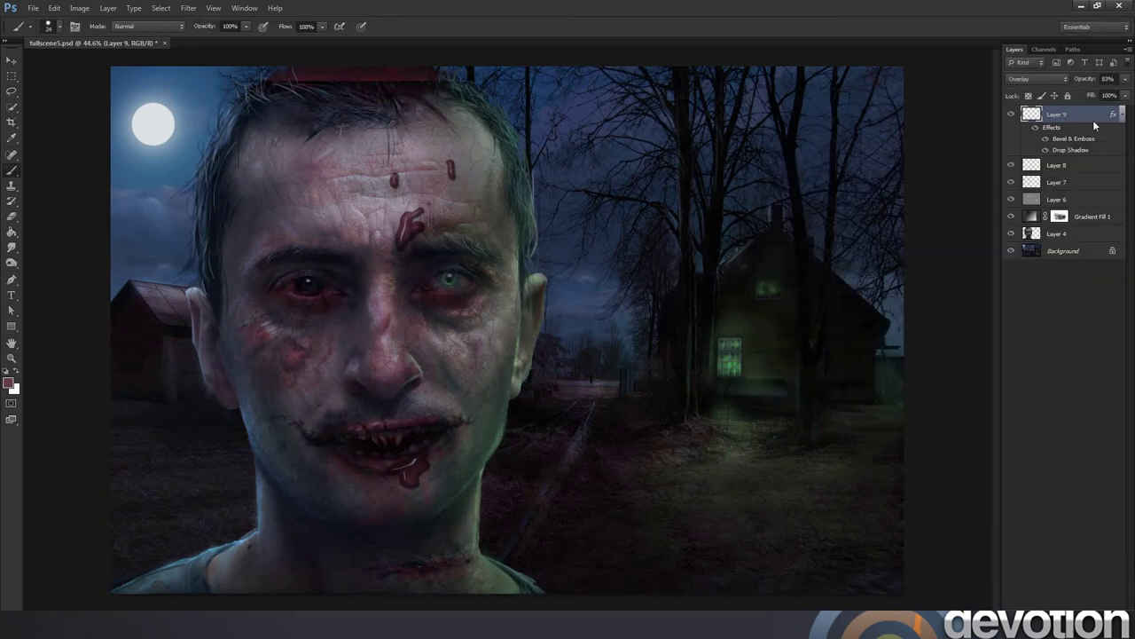
click(1124, 79)
mouse_move(1116, 94)
mouse_down()
mouse_move(1127, 96)
mouse_move(1116, 95)
mouse_up()
Set the foreground colour to a dark red, #743030.
click(8, 382)
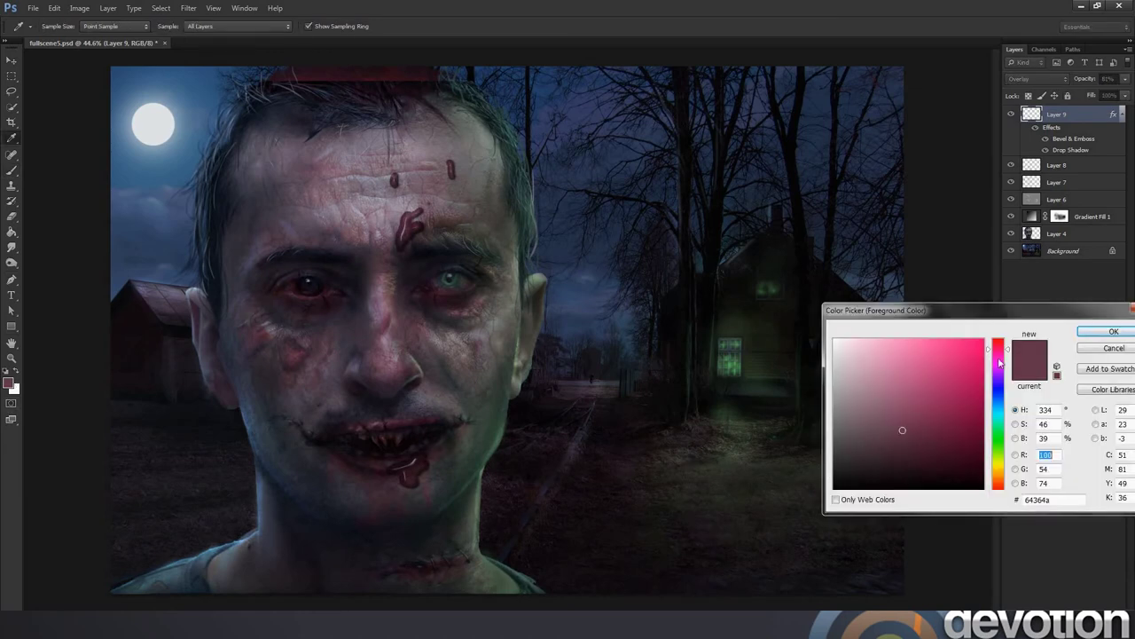
drag(998, 348, 998, 338)
click(921, 419)
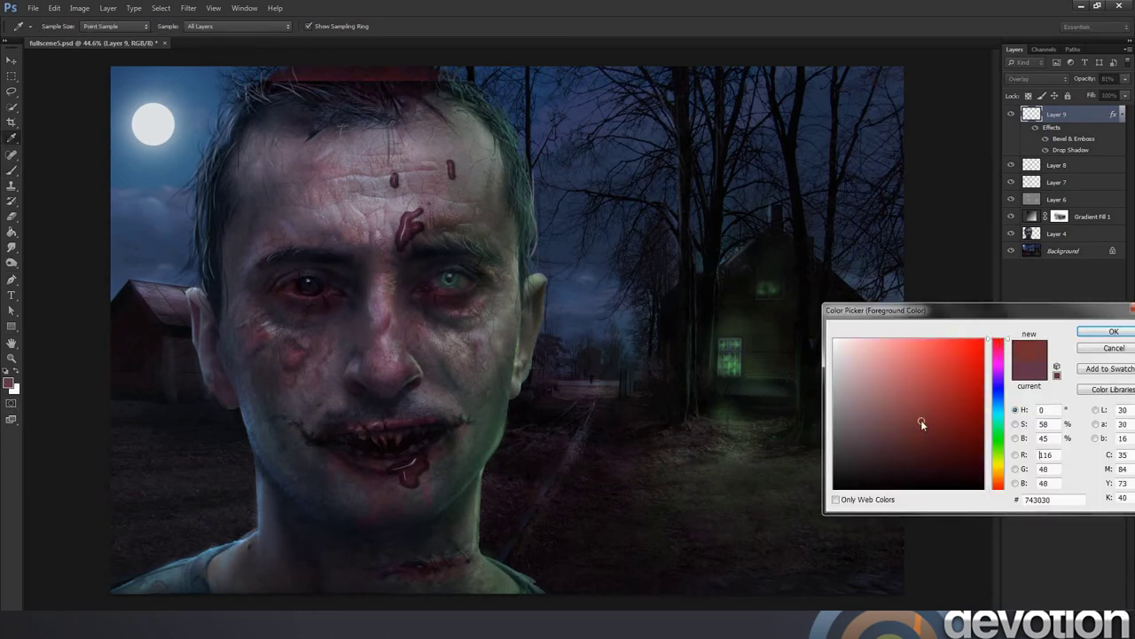
click(1113, 331)
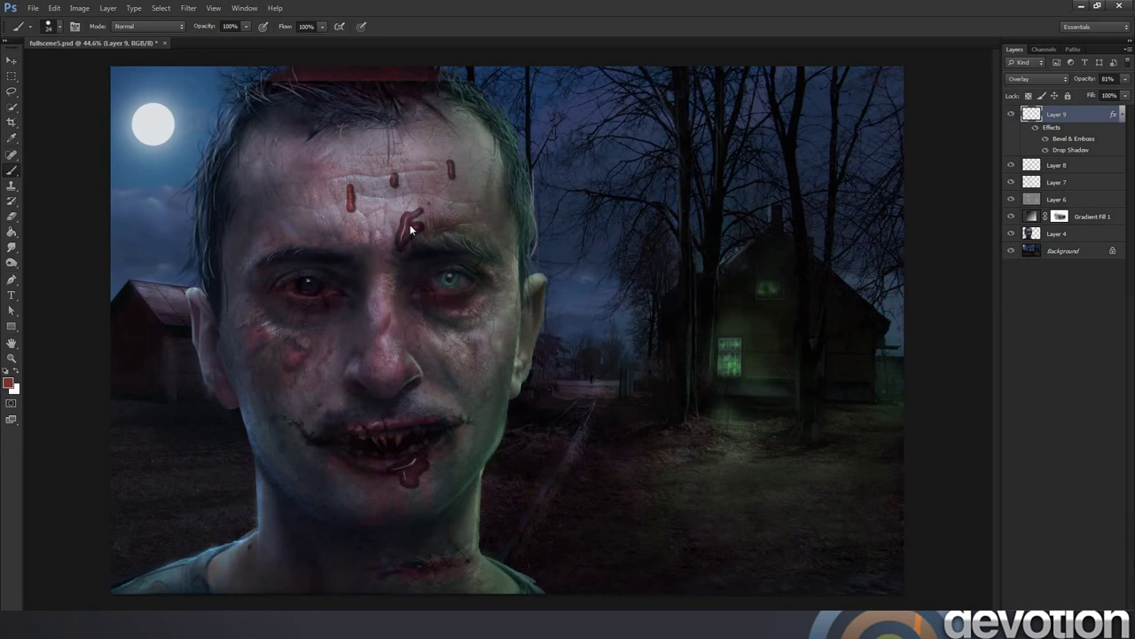
Undo all the test blood drops painted on the forehead, brow and lower lip.
key(ctrl+alt+z)
key(ctrl+alt+z)
key(ctrl+alt+z)
key(ctrl+alt+z)
key(ctrl+alt+z)
key(ctrl+alt+z)
key(ctrl+alt+z)
key(ctrl+alt+z)
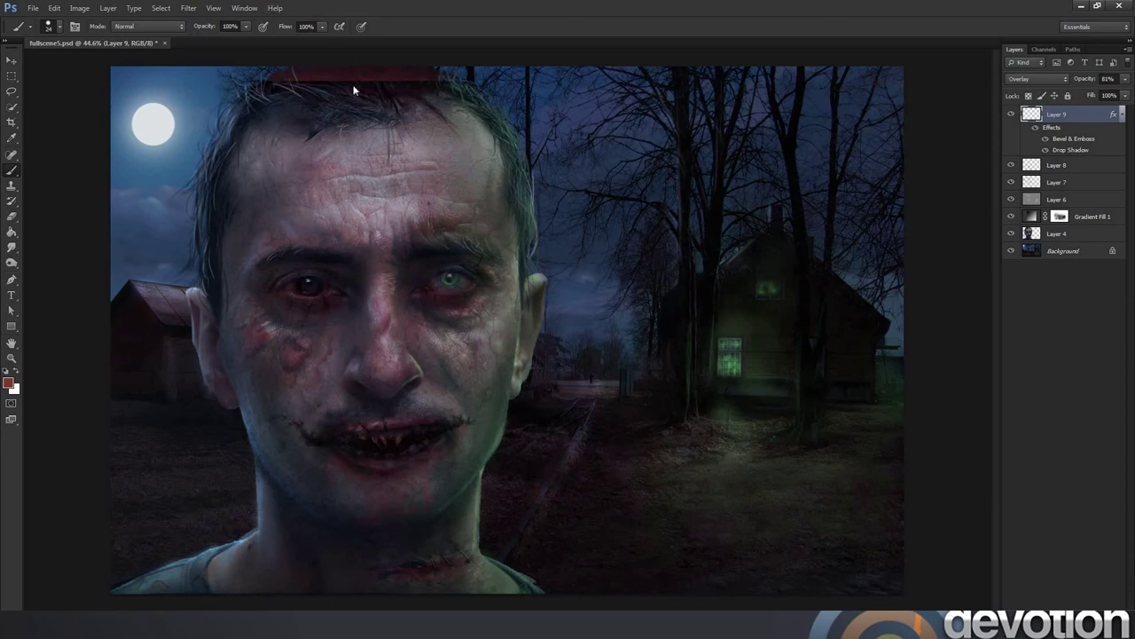
Paint blood running from the hairline onto the forehead, using the brush at 15 px and at 13 px.
right_click(411, 134)
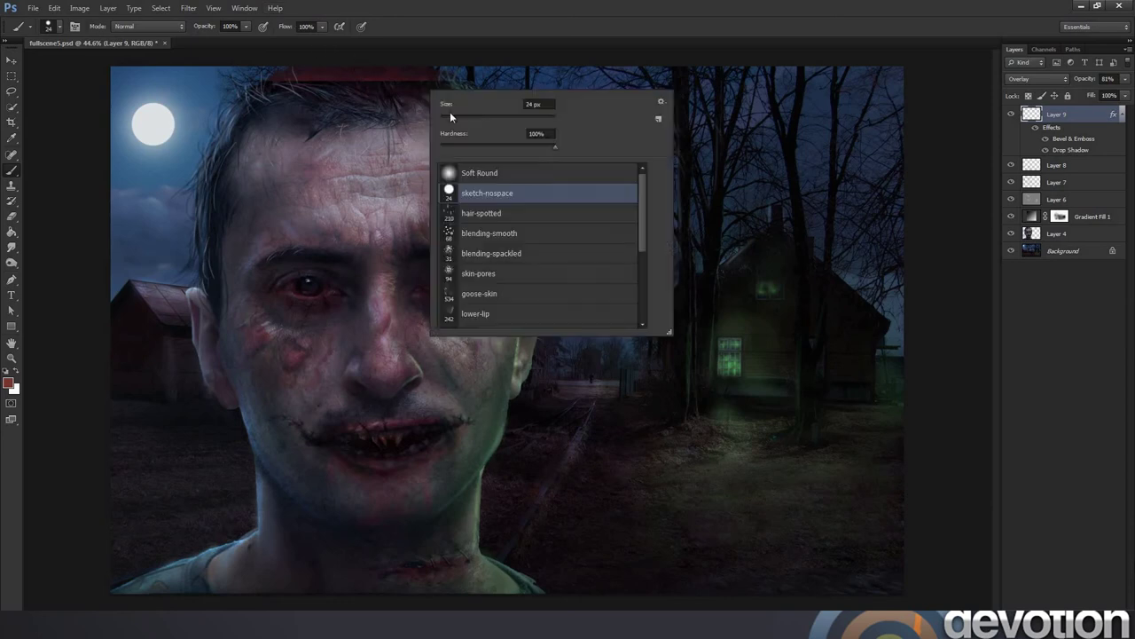
click(451, 119)
key(Return)
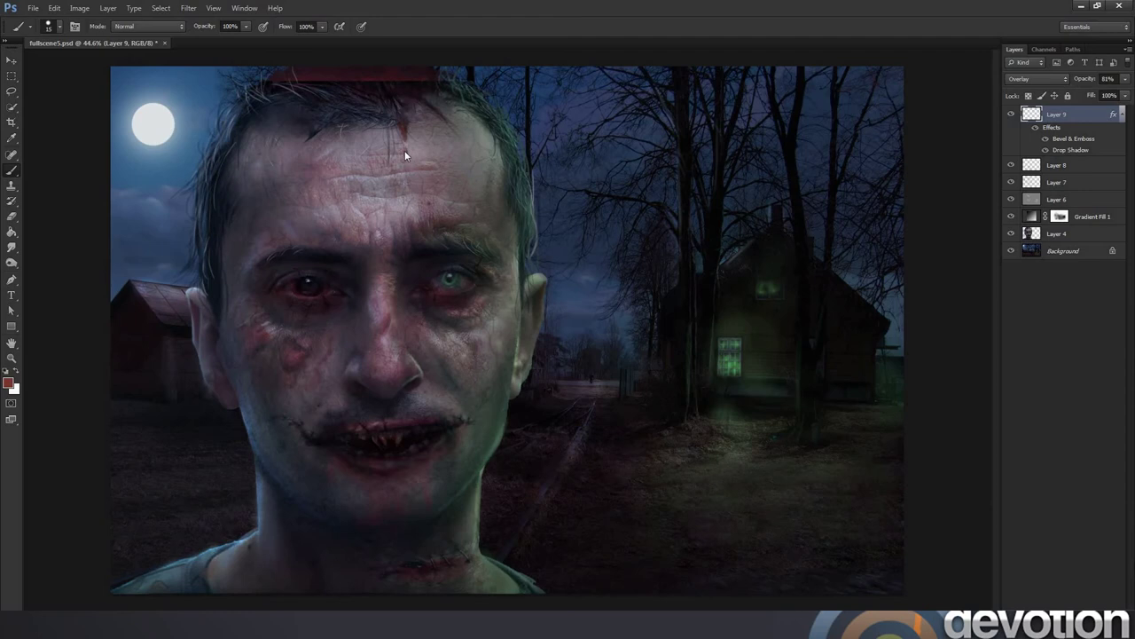
right_click(486, 132)
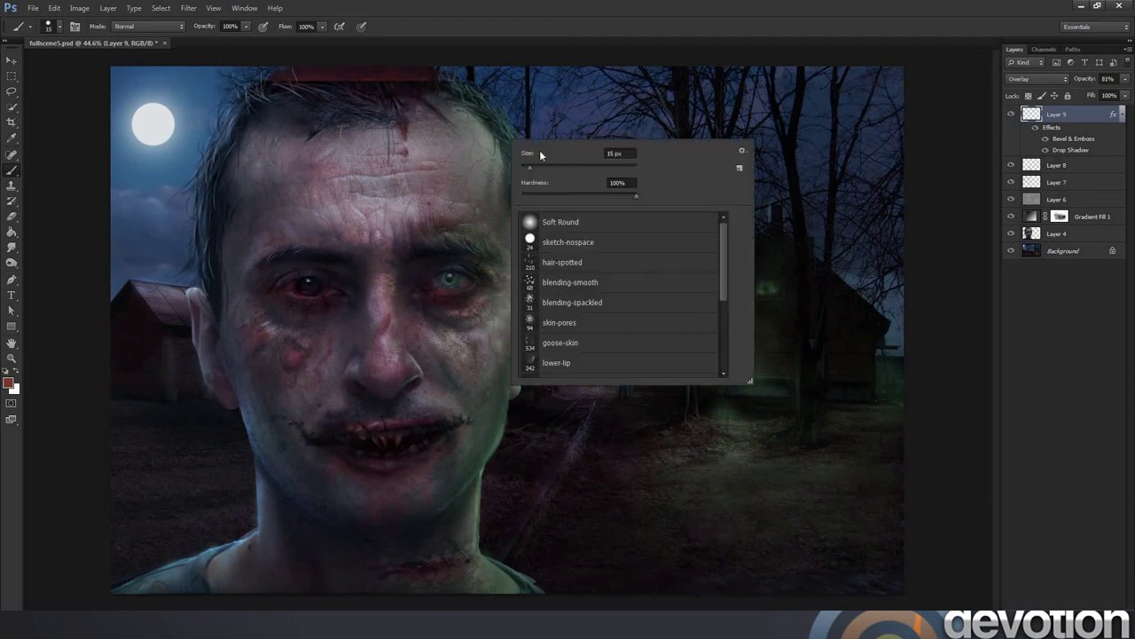
key(Return)
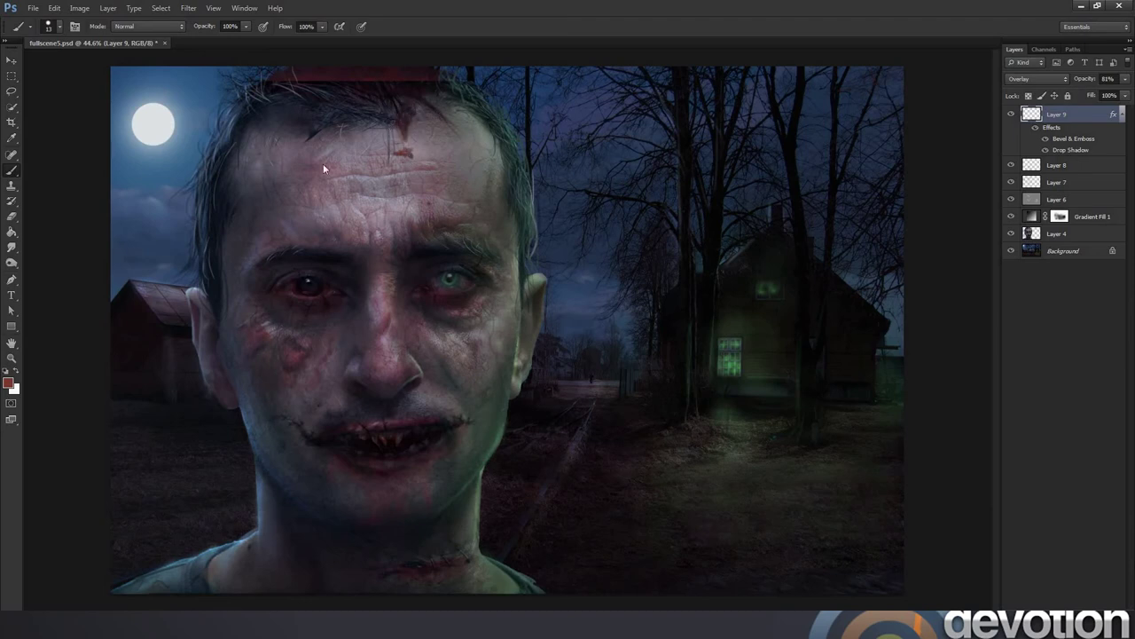
Sample a dark purplish red from the face and paint blood at the outer corner of the green eye.
key(i)
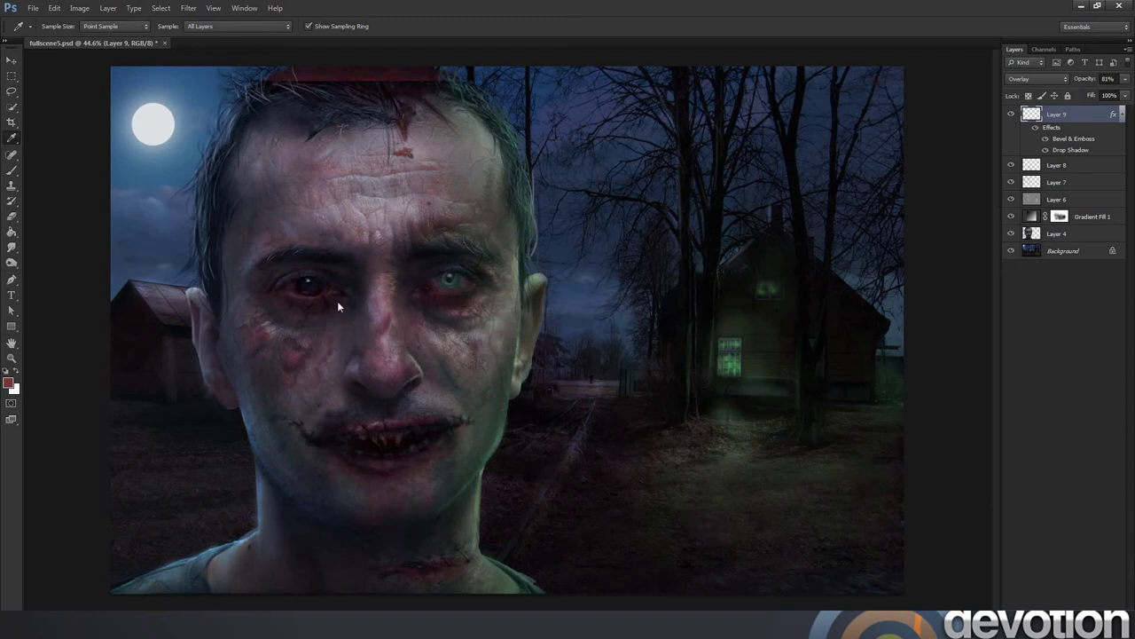
key(b)
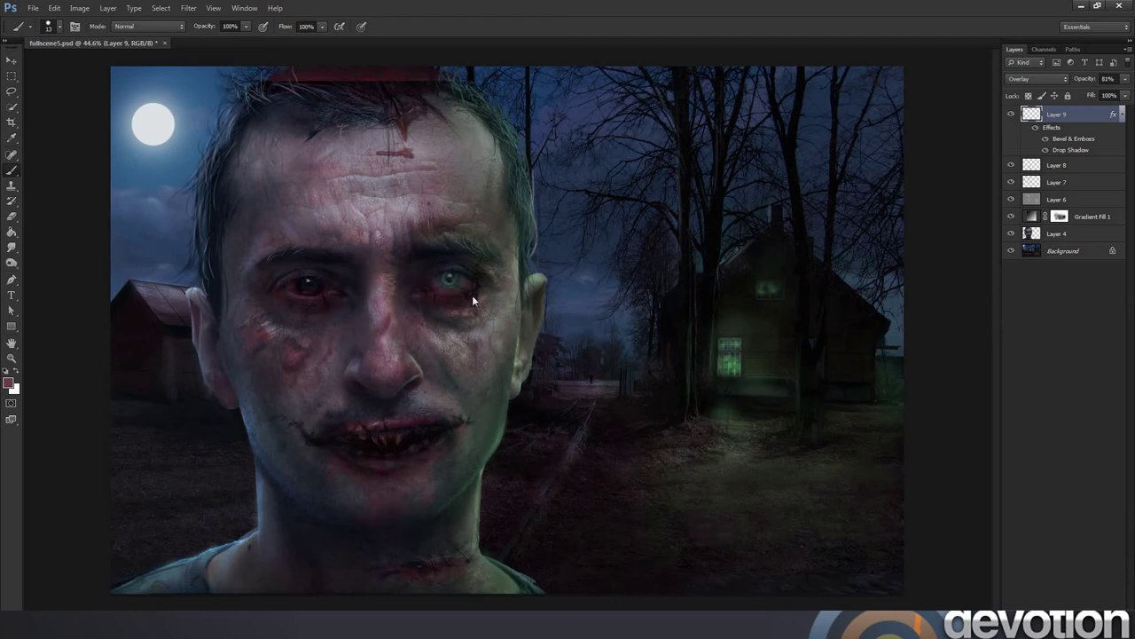
Try Screen, Hard Light, Soft Light, Color Dodge and Linear Burn on Layer 9, and return it to Overlay.
click(1036, 79)
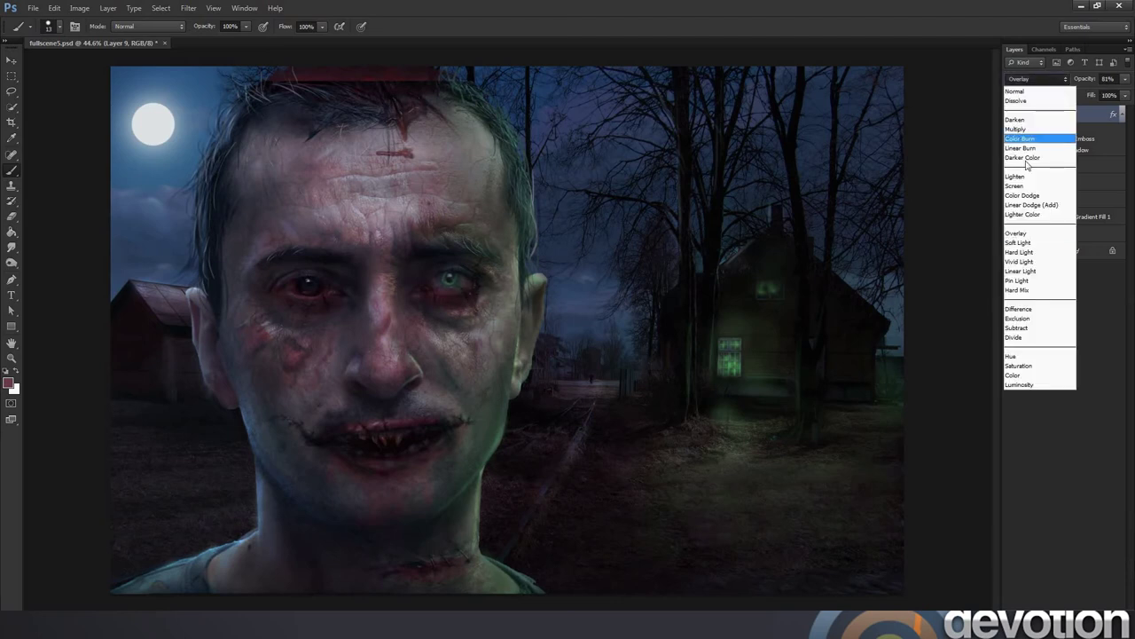
click(1052, 186)
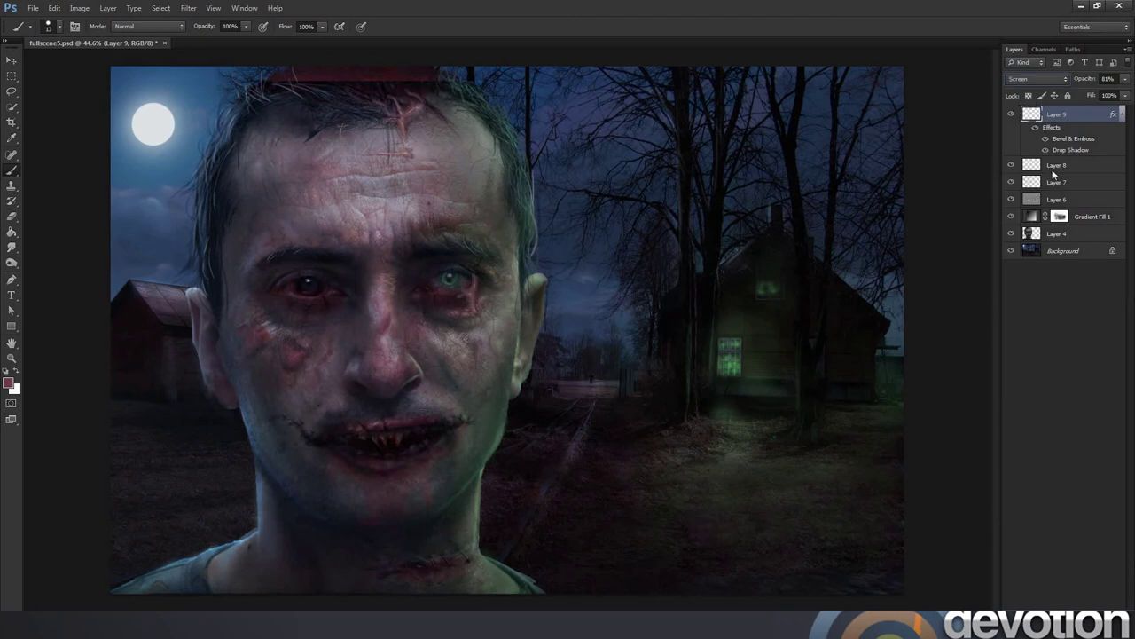
click(1068, 79)
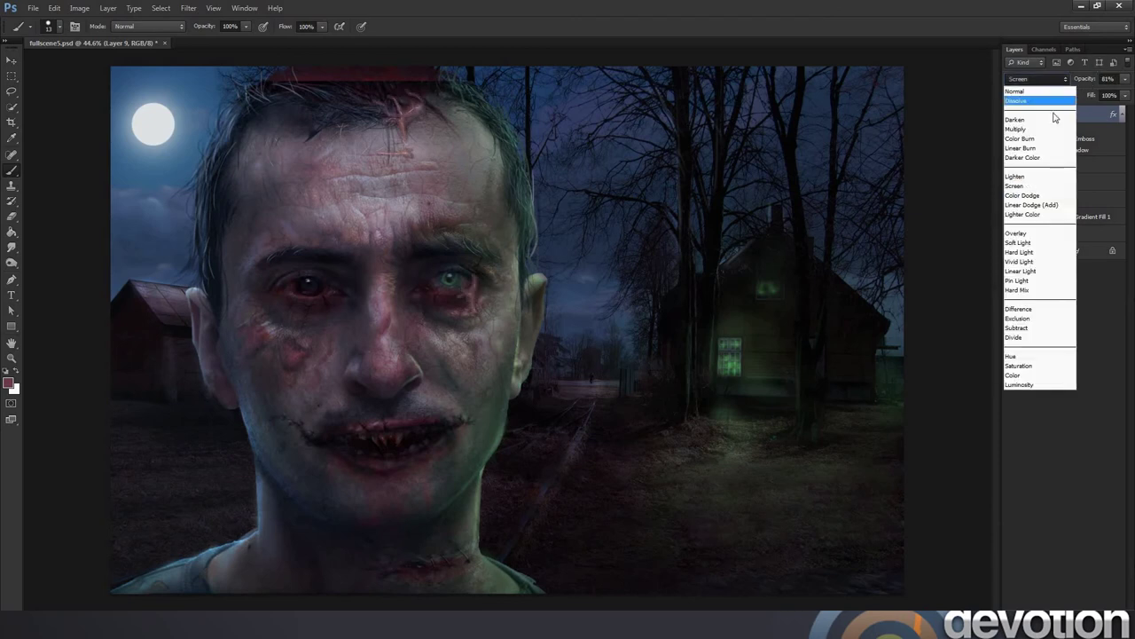
click(1031, 248)
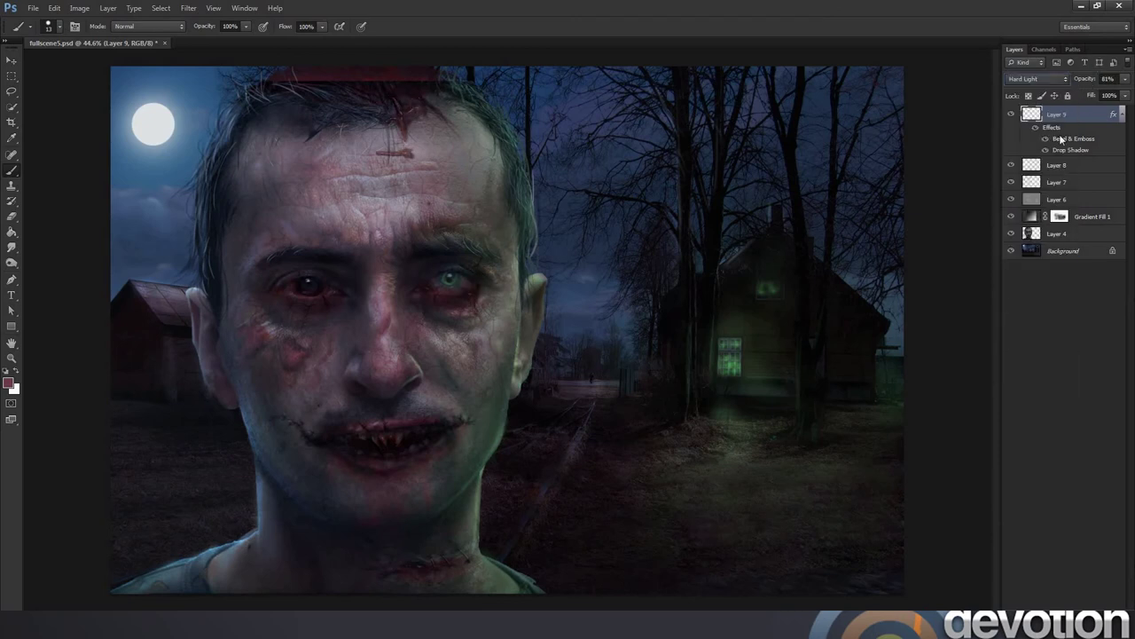
click(1069, 77)
click(1020, 243)
click(1063, 79)
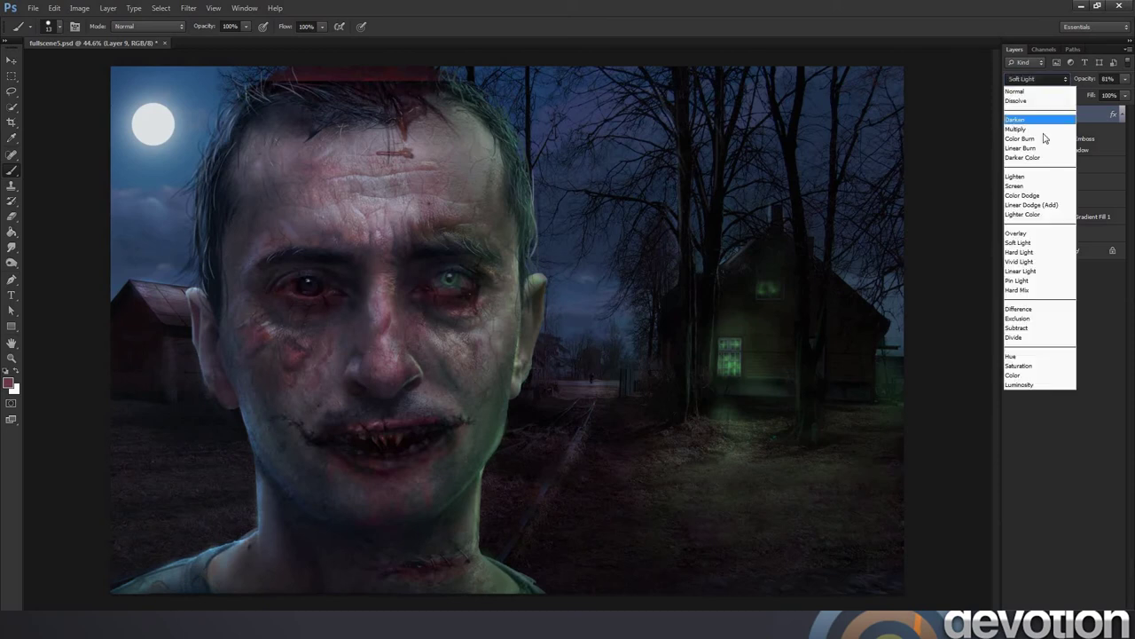
click(1021, 196)
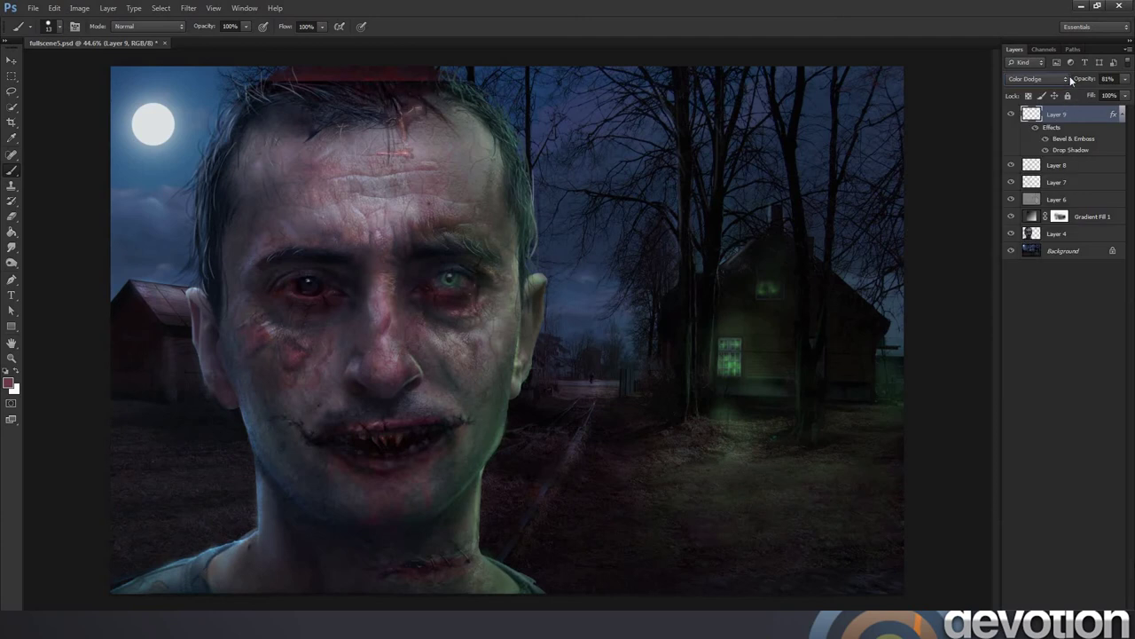
click(1069, 78)
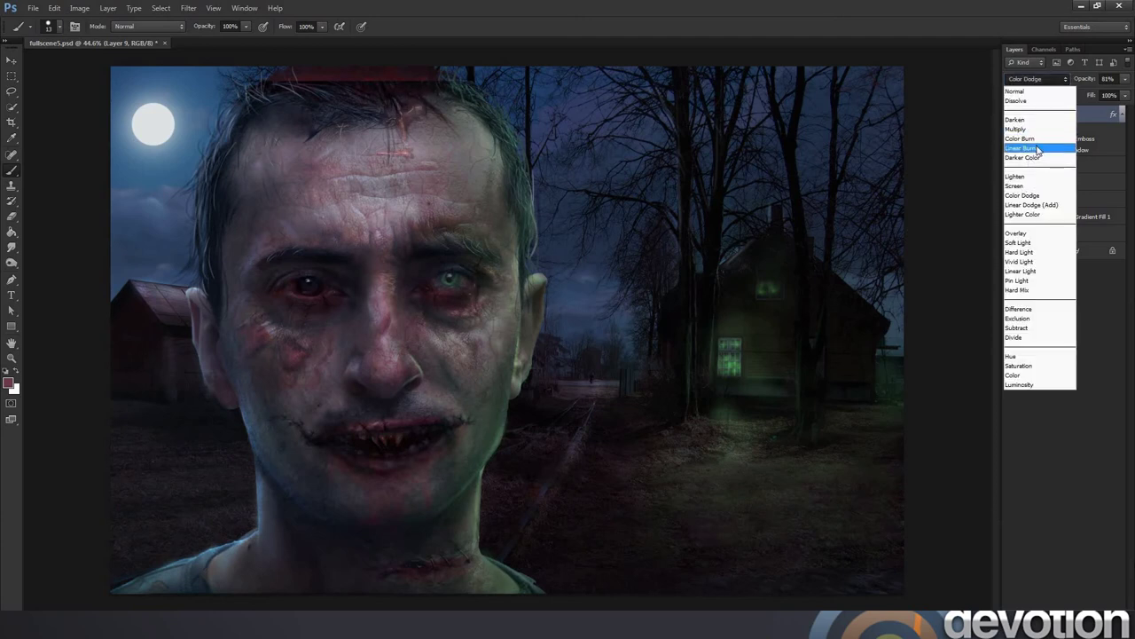
click(1038, 147)
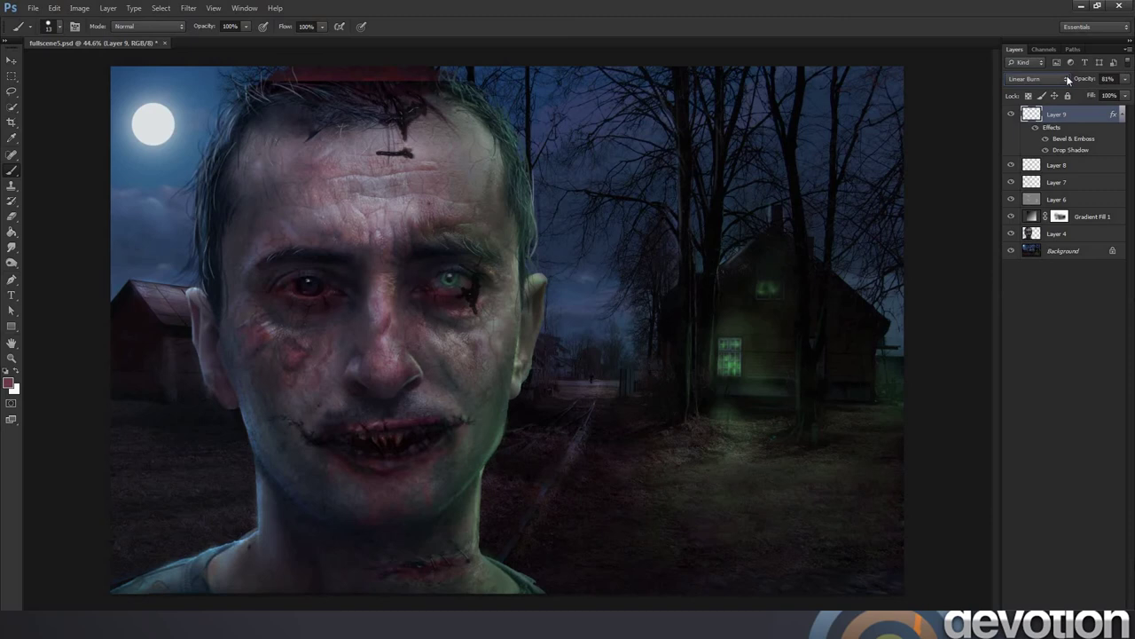
click(1066, 76)
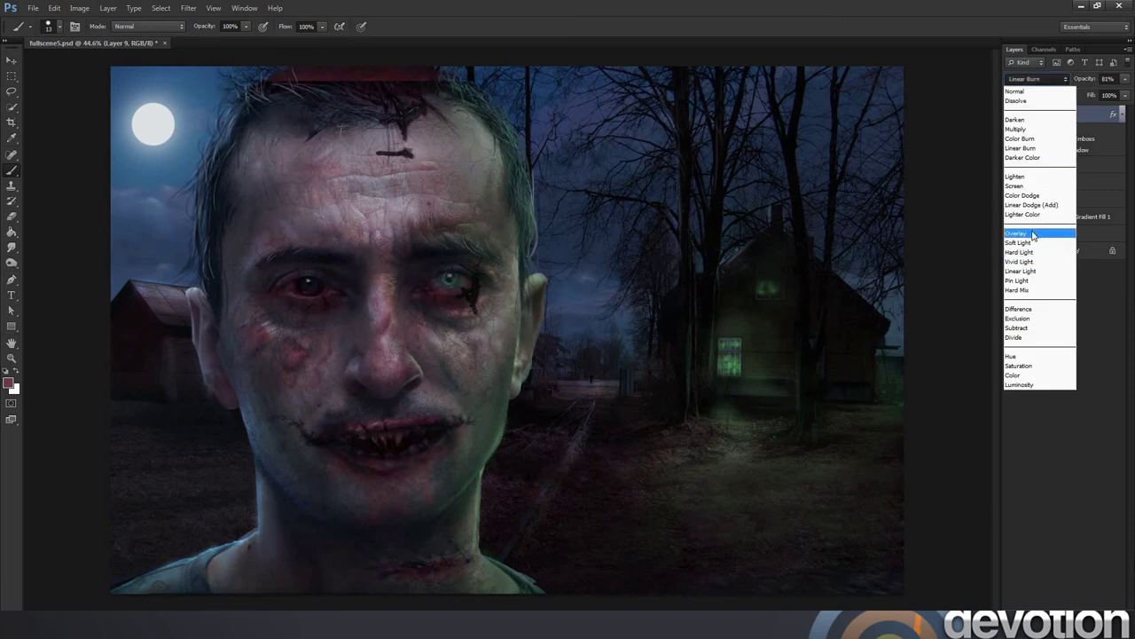
click(1036, 232)
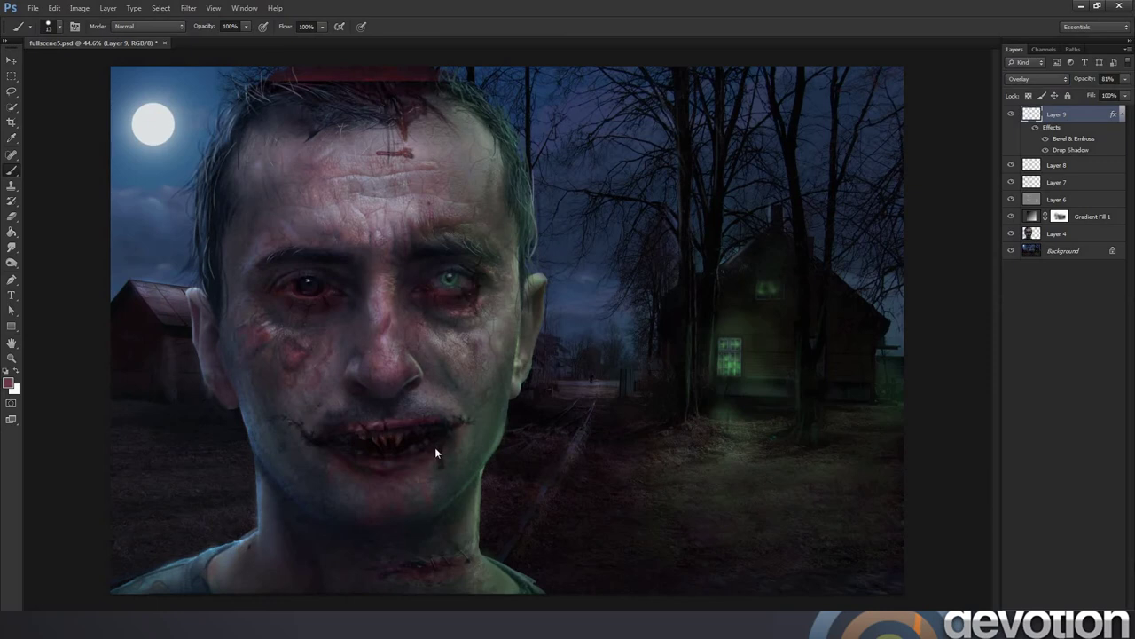
Paint a blood drip running from the outer corner of the mouth down toward the chin with a smaller brush.
click(11, 360)
click(364, 411)
drag(364, 410, 470, 411)
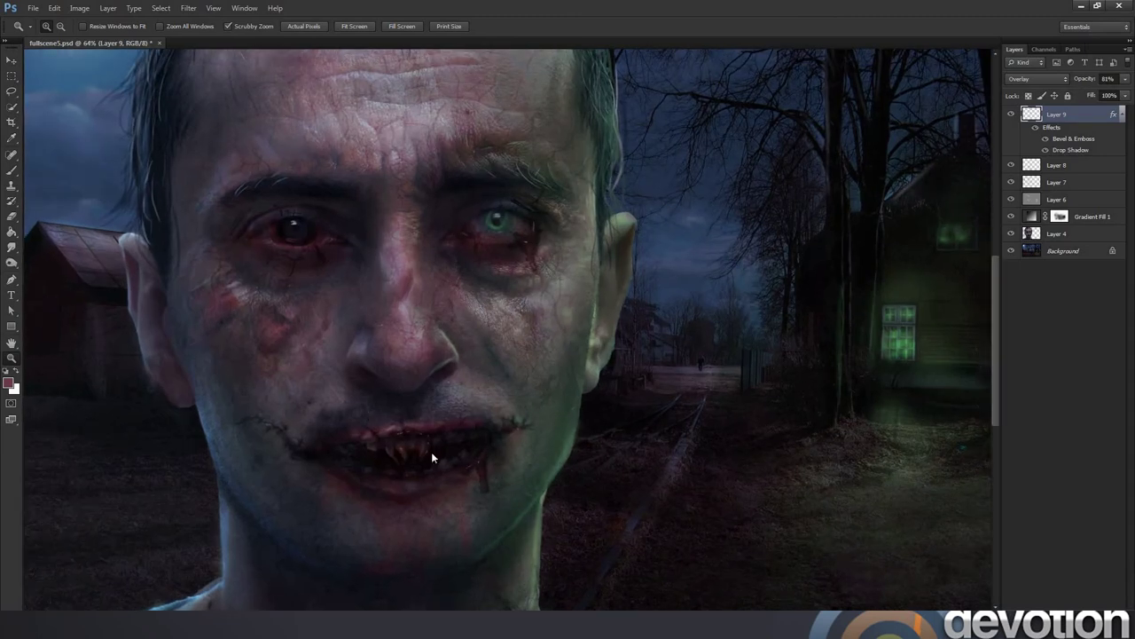
key(b)
right_click(502, 355)
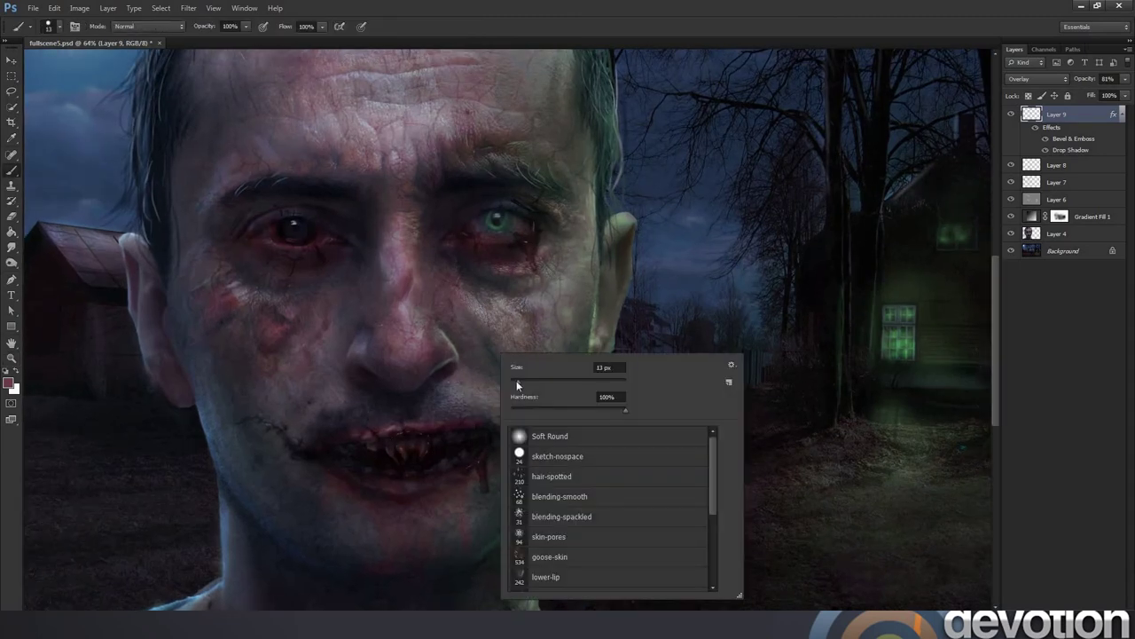
key(Return)
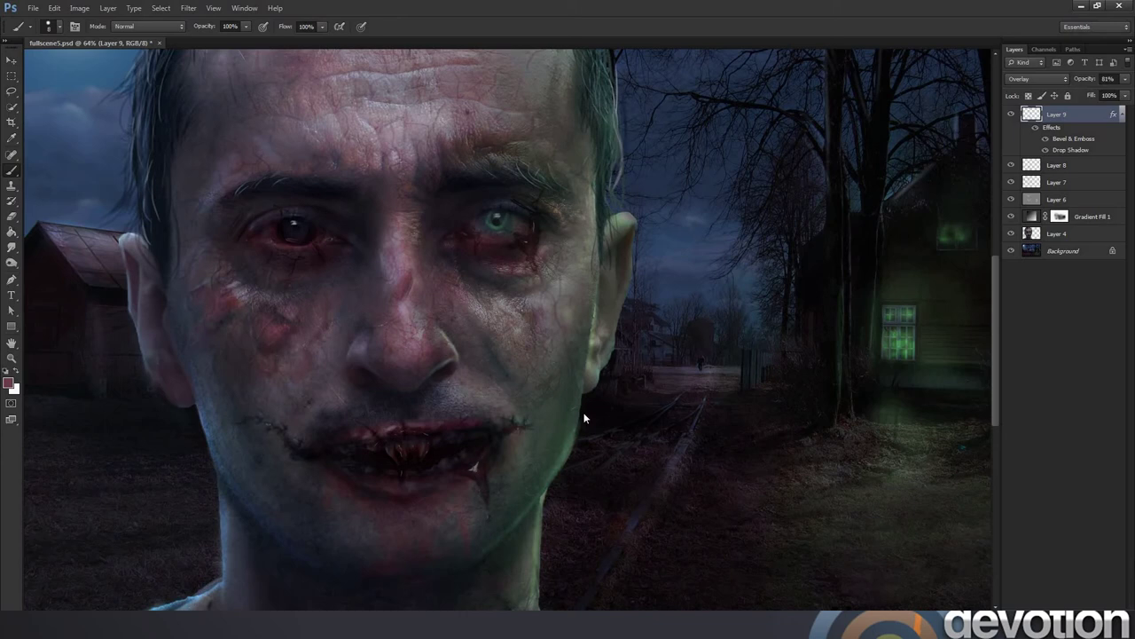
scroll(585, 418, down, 3)
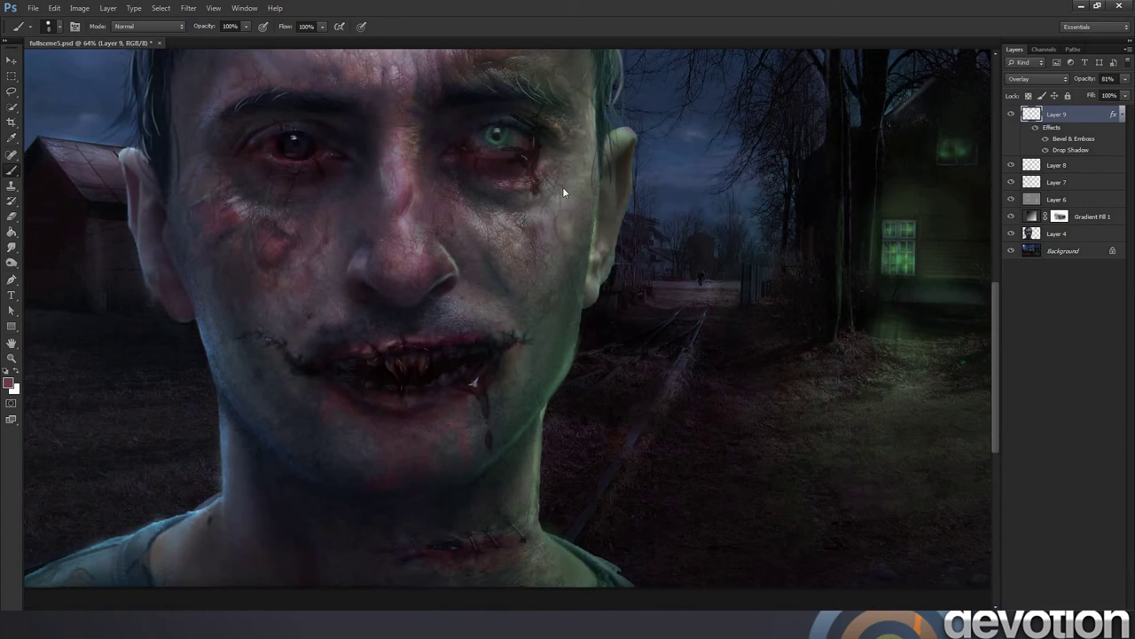
Remove the blood strokes painted at the hairline, the green eye's outer corner and the corner of the mouth.
scroll(562, 191, up, 3)
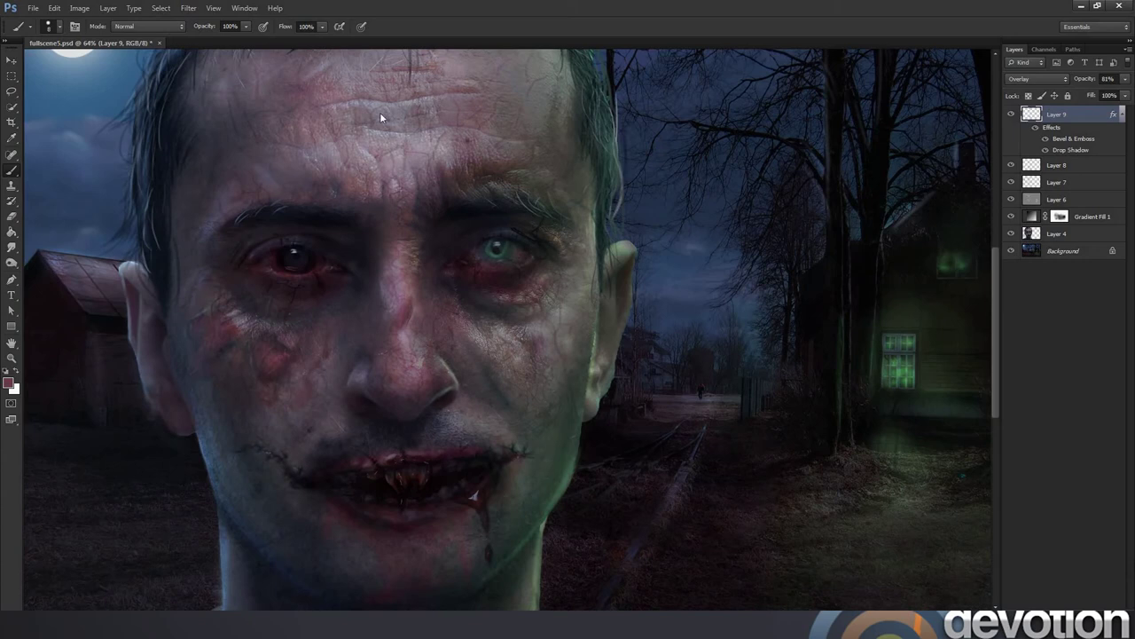
scroll(379, 115, up, 3)
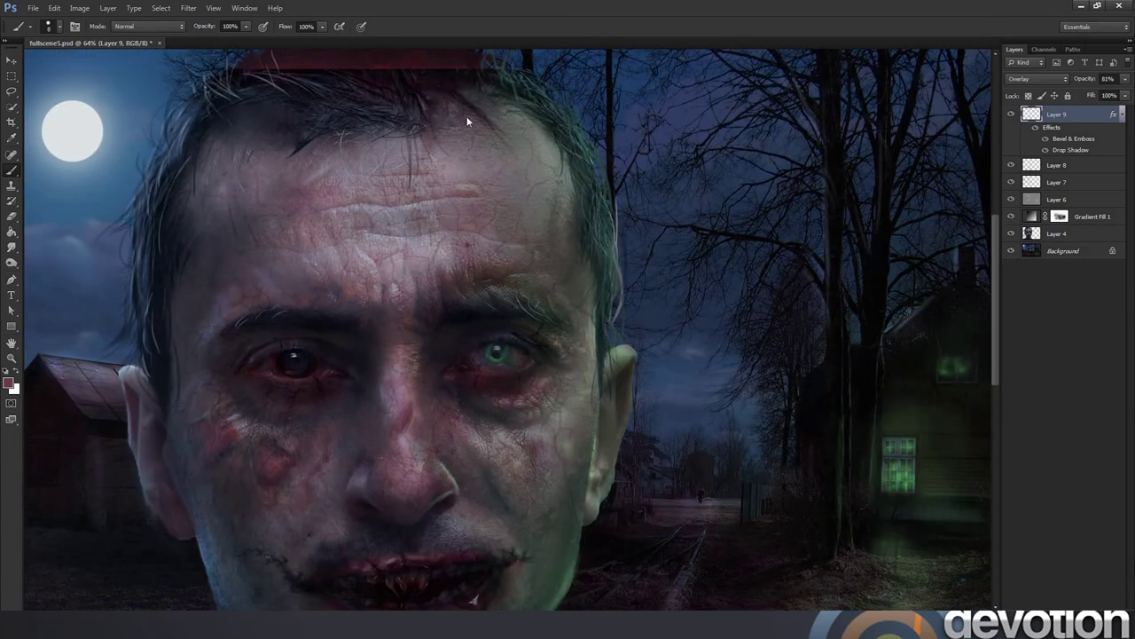
scroll(383, 96, down, 6)
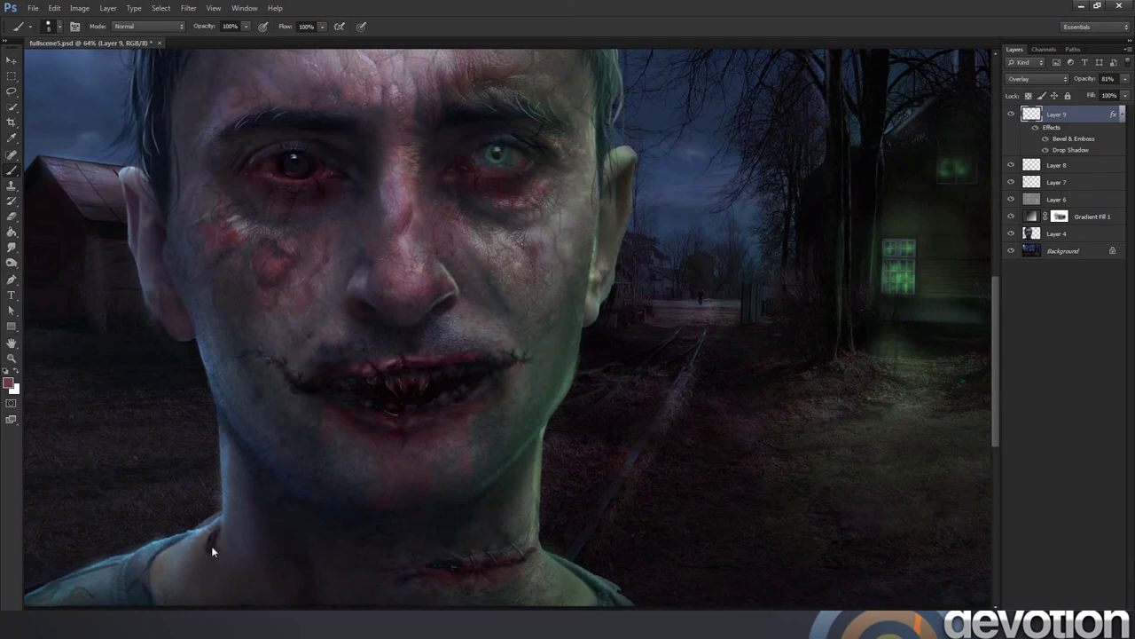
key(ctrl+z)
key(ctrl+z)
Sample a reddish purple from the nose bridge and paint a short bloody cut there.
drag(410, 213, 404, 231)
key(i)
click(400, 217)
key(b)
scroll(540, 207, up, 2)
scroll(540, 210, up, 1)
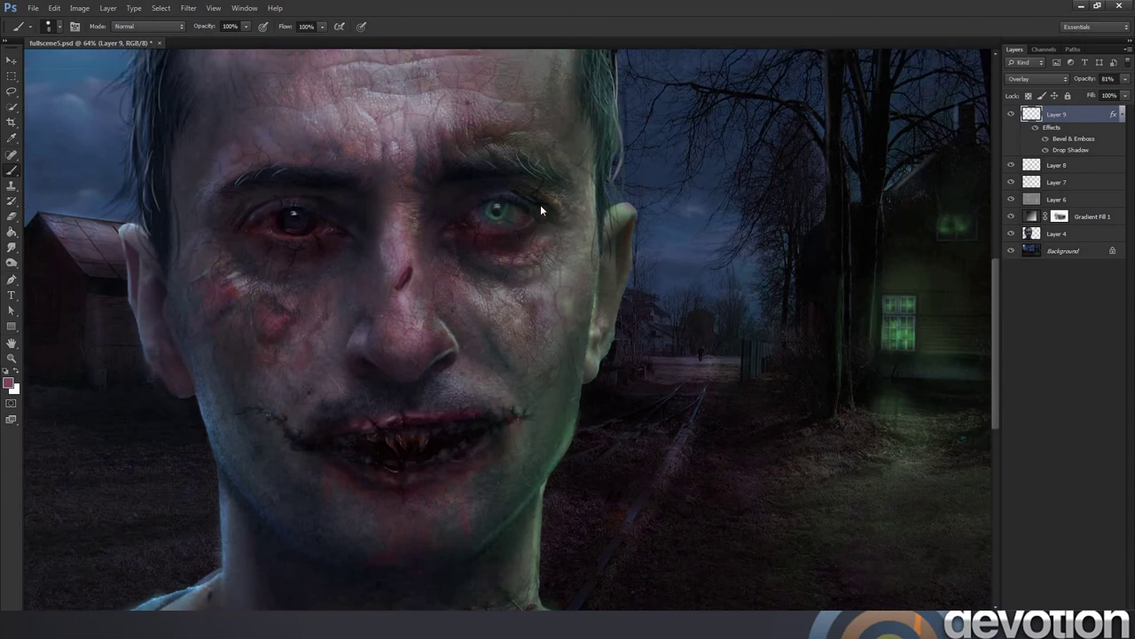
Lower the Bevel & Emboss shadow opacity and adjust the Drop Shadow opacity in Layer 9's layer style.
double_click(1055, 132)
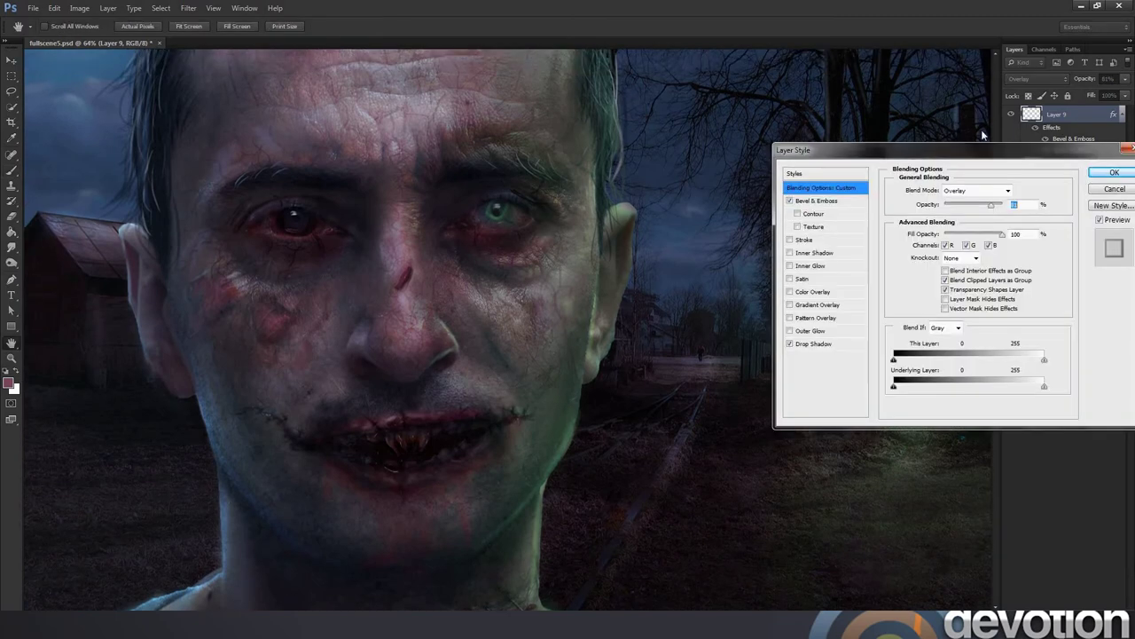
click(847, 200)
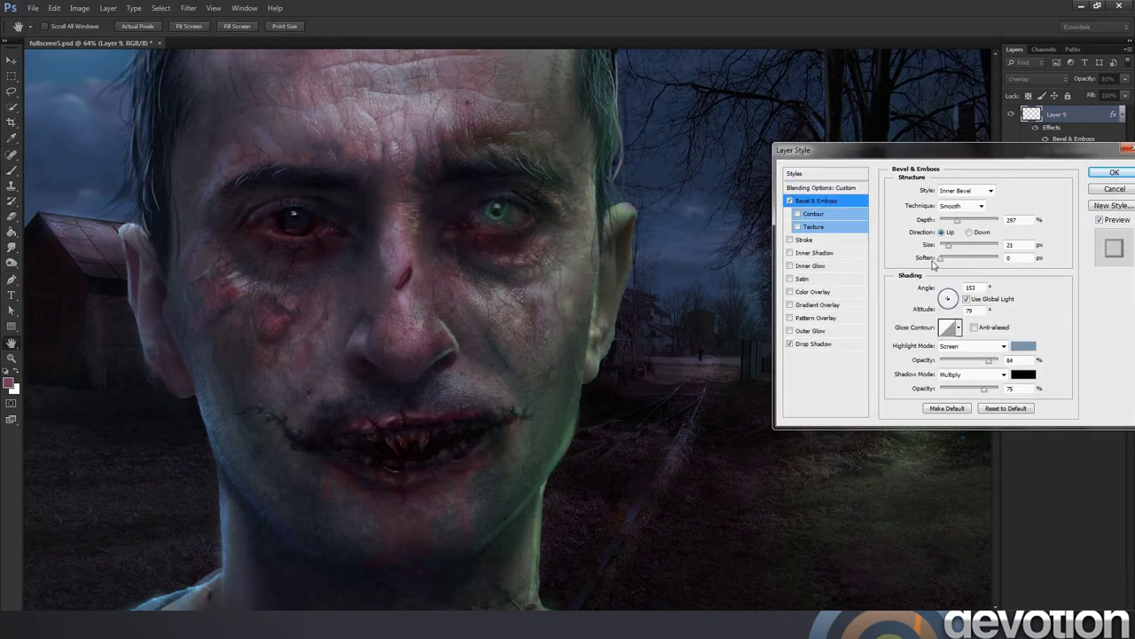
drag(983, 389, 966, 393)
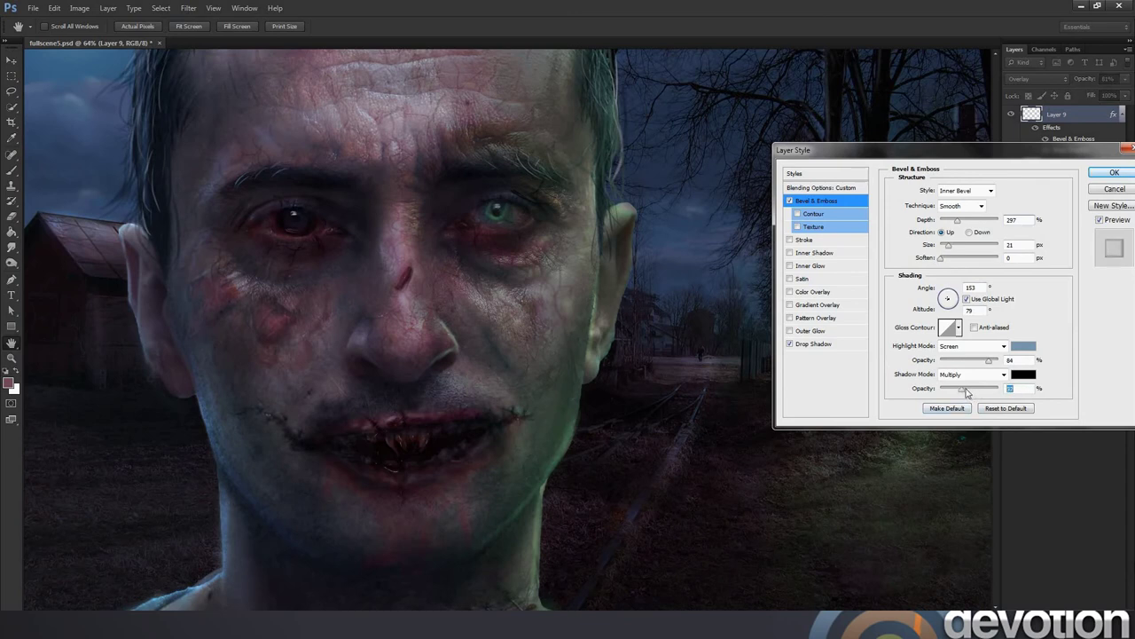
click(811, 344)
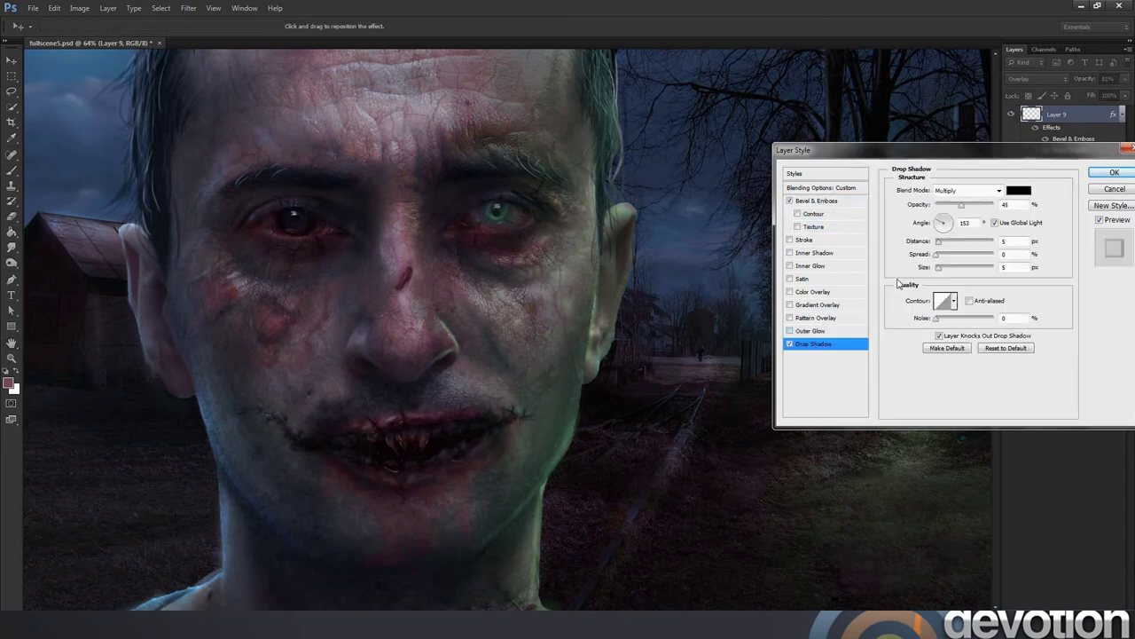
drag(947, 210, 954, 207)
click(1114, 172)
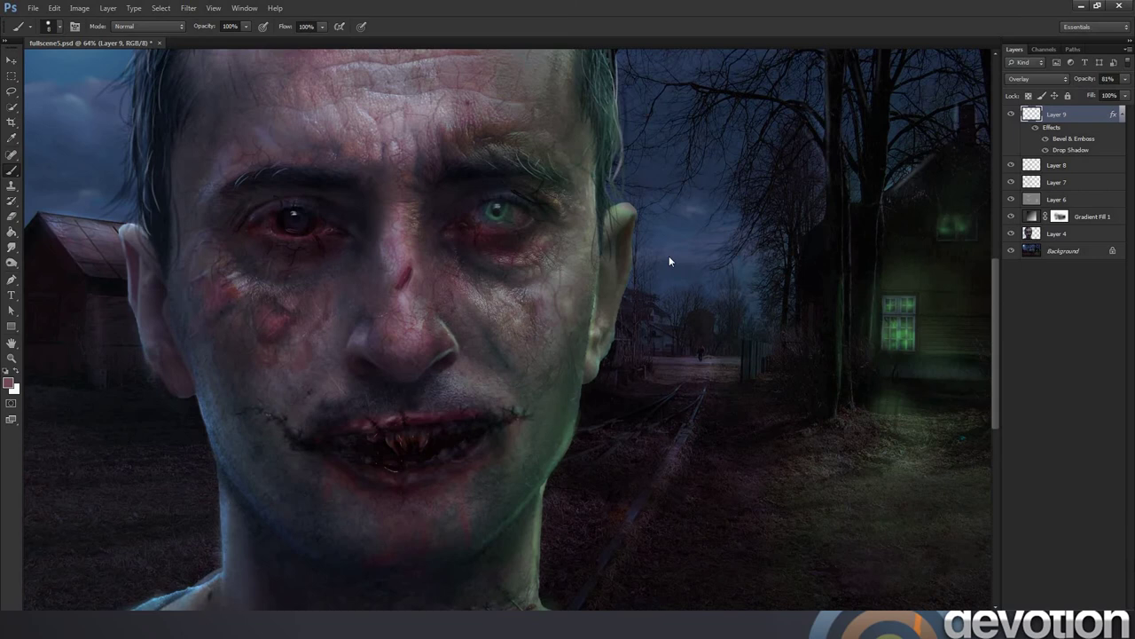
Paint thin blood drips below the neck wound and from the mouth corner and lower lip down the chin.
scroll(668, 257, down, 5)
scroll(669, 256, down, 2)
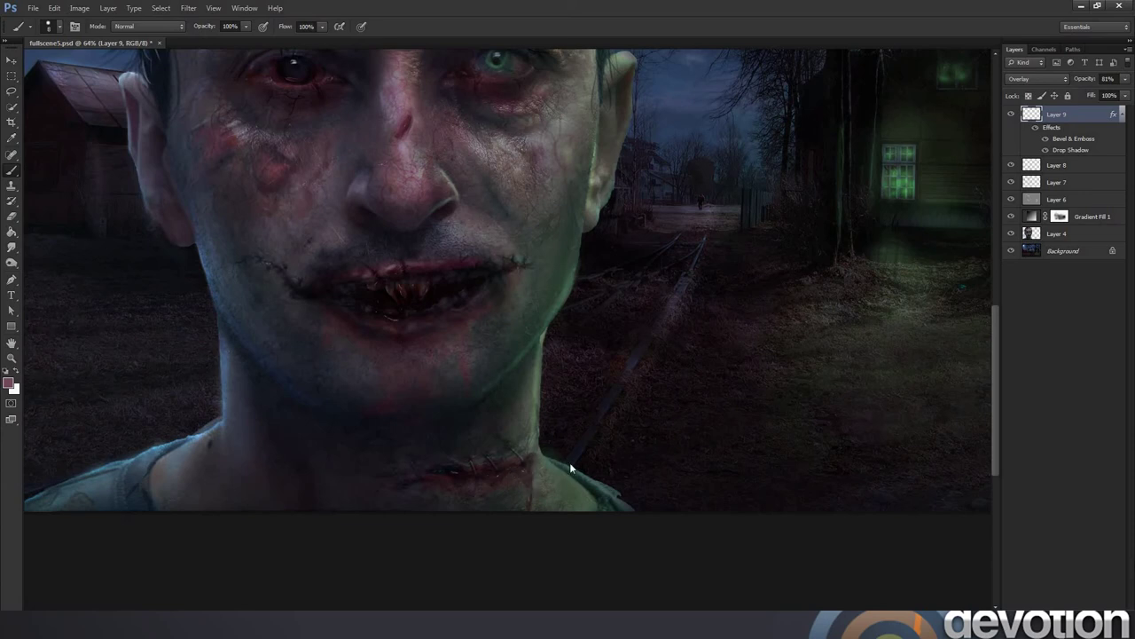
scroll(571, 469, up, 2)
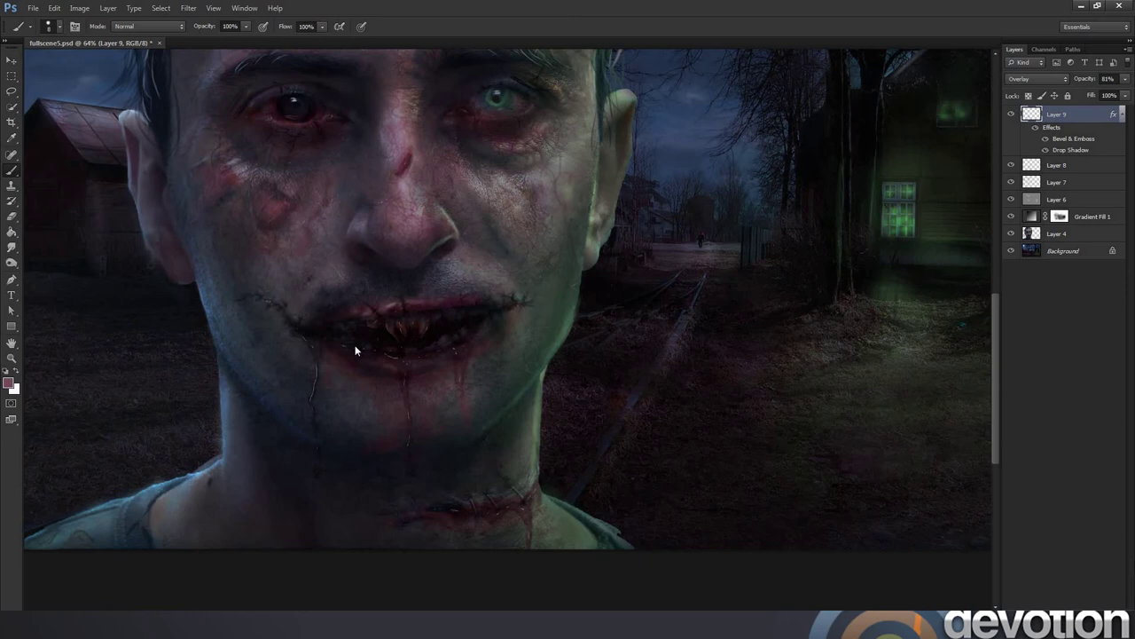
Paint thin trickles of blood along the lower lids and beneath both eyes.
scroll(422, 299, up, 2)
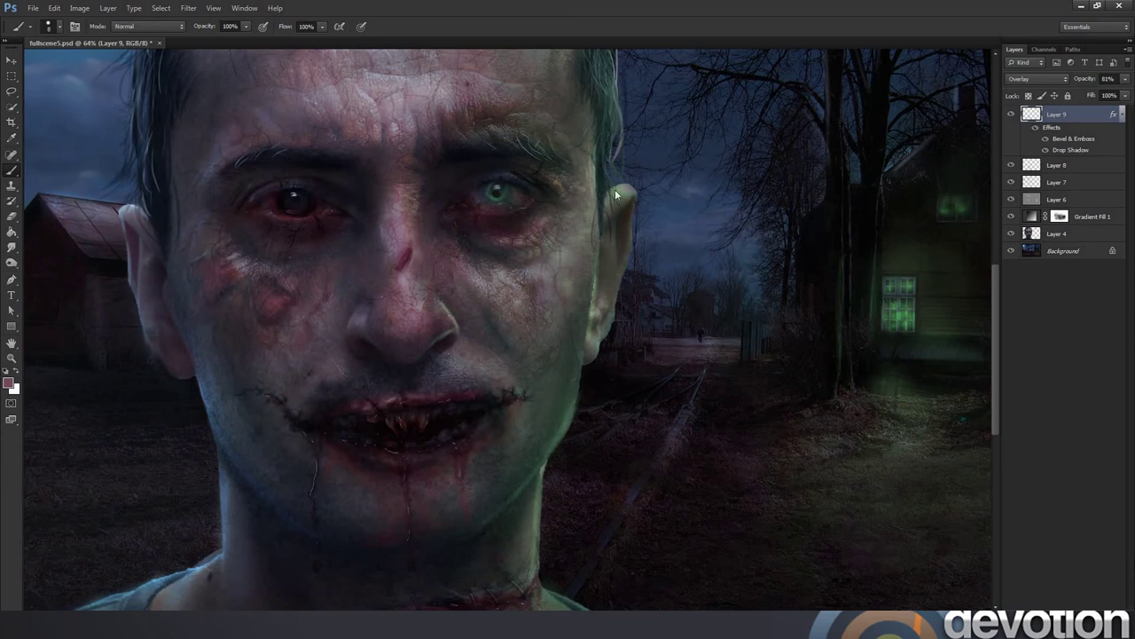
scroll(621, 189, up, 3)
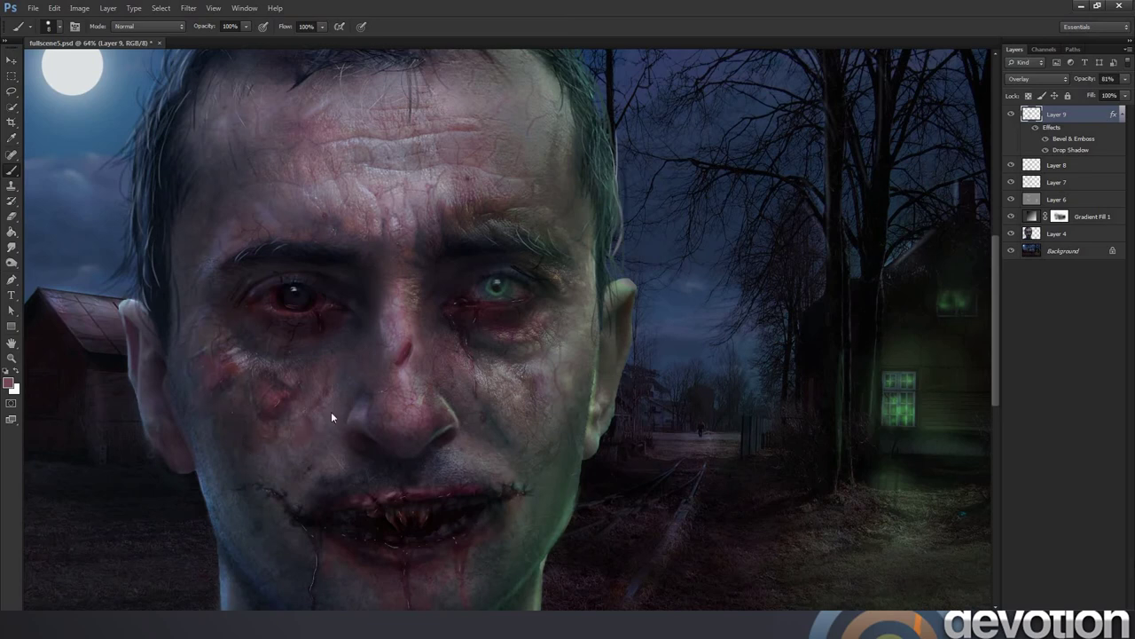
scroll(331, 411, down, 3)
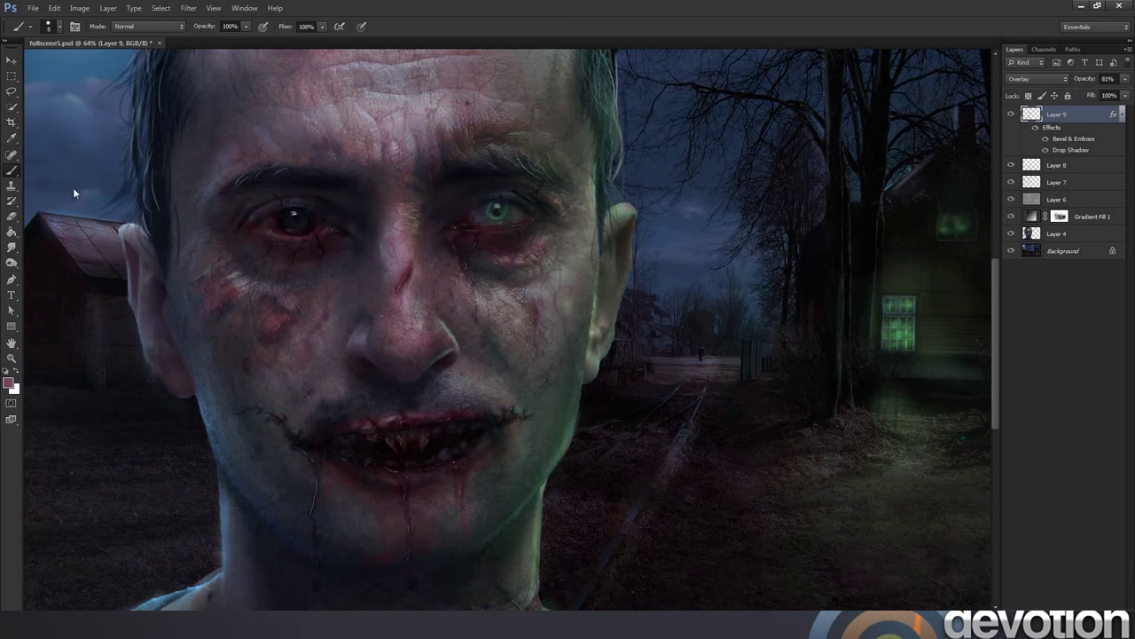
Erase the painted cut on the nose bridge with a soft 40 px eraser.
key(e)
right_click(301, 160)
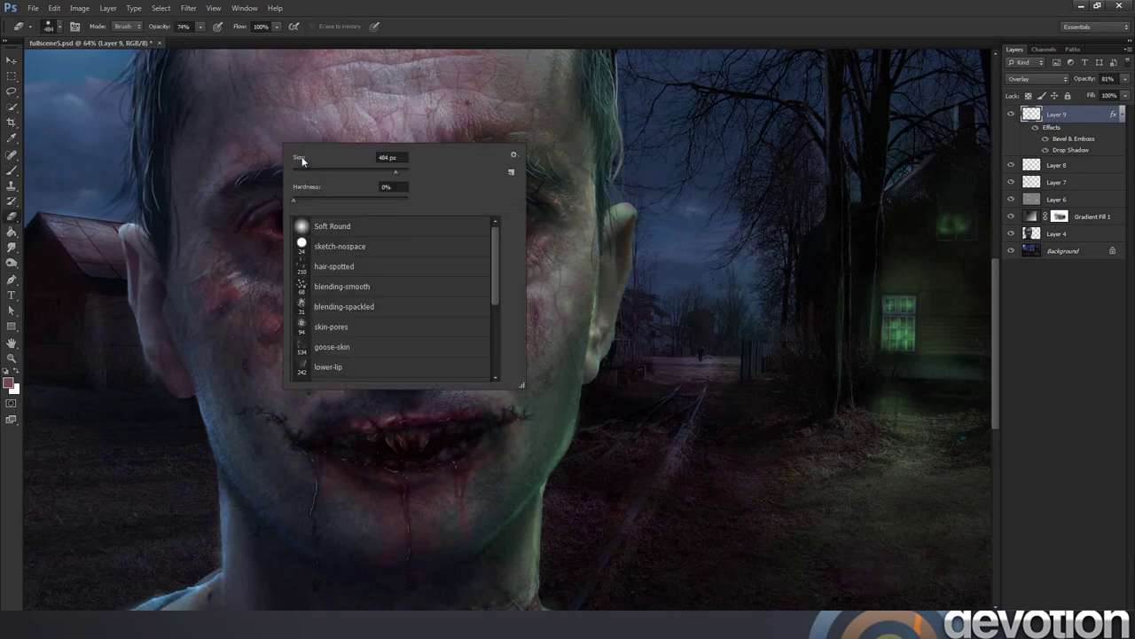
double_click(387, 157)
text(40)
key(Return)
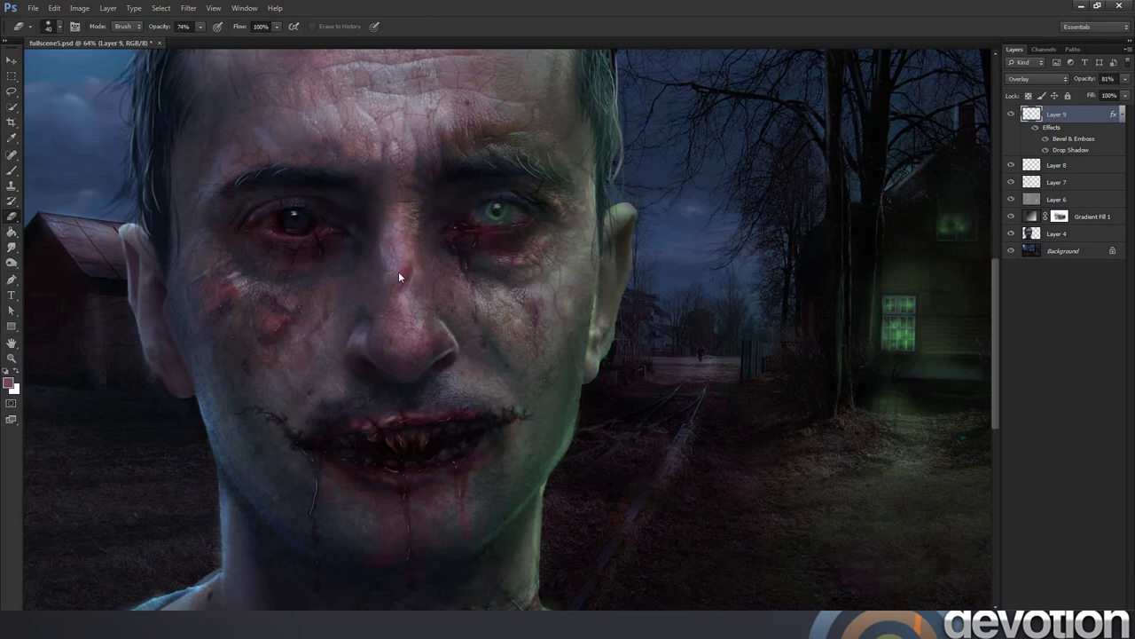
Paint thicker blood drips on the lower lip and chin with a 22 px brush, and partly erase the thin drip from the mouth corner.
key(b)
scroll(429, 262, up, 2)
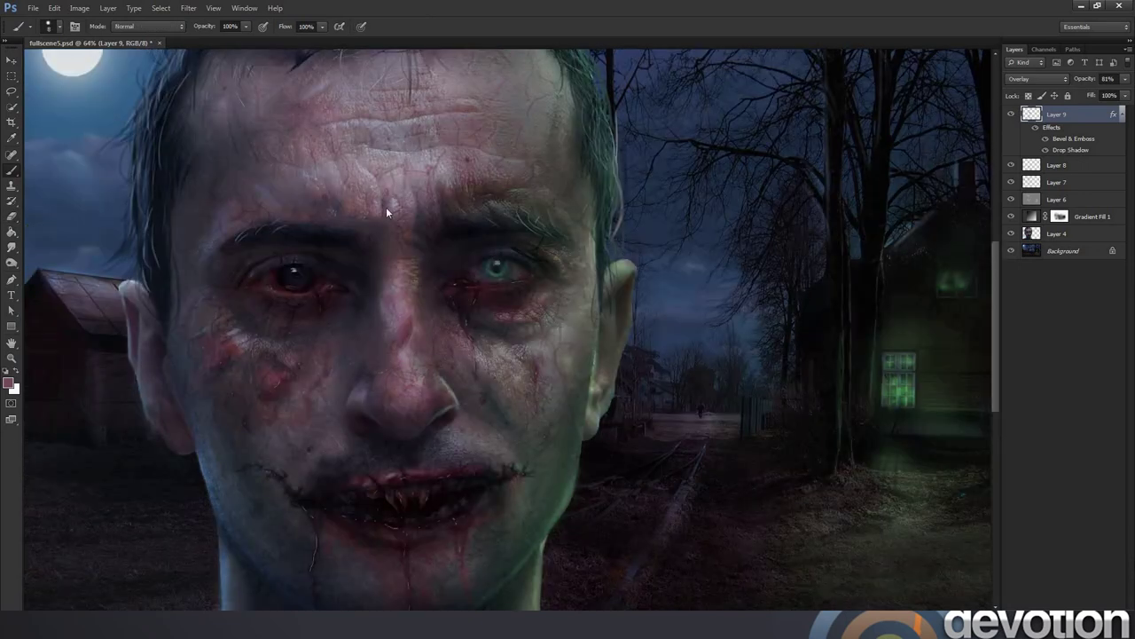
click(12, 358)
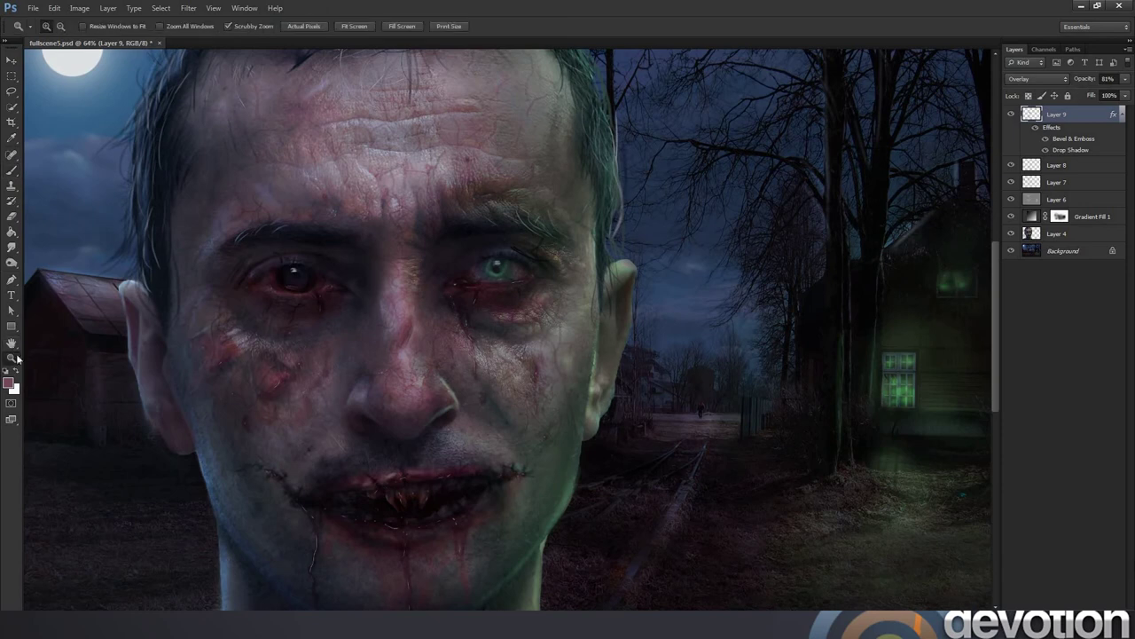
scroll(432, 296, down, 3)
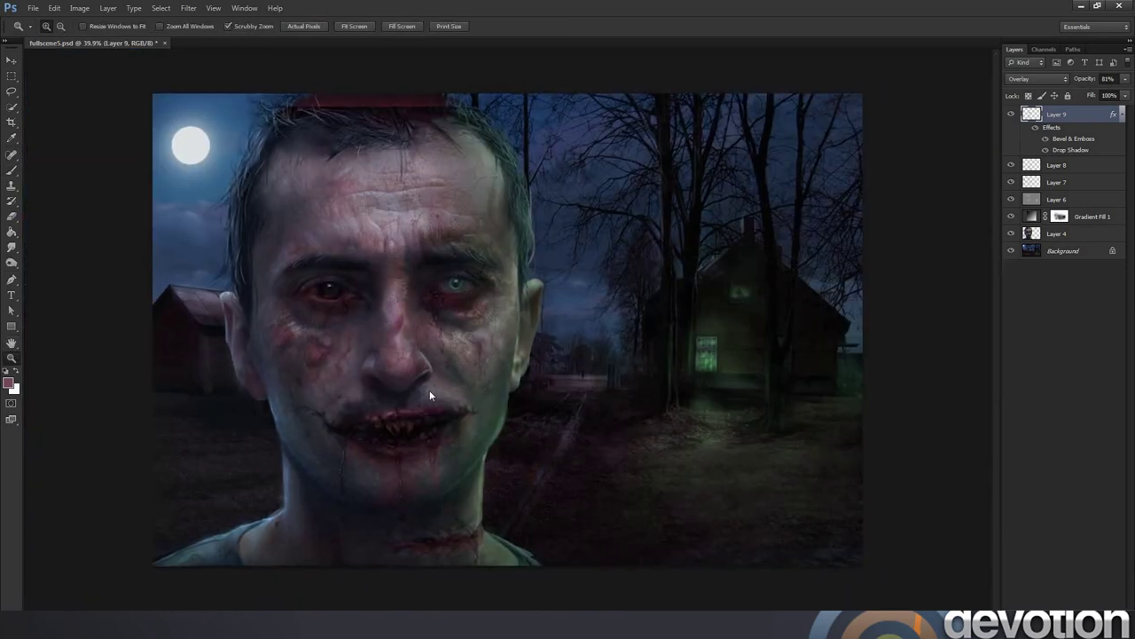
scroll(461, 407, up, 2)
scroll(460, 406, down, 4)
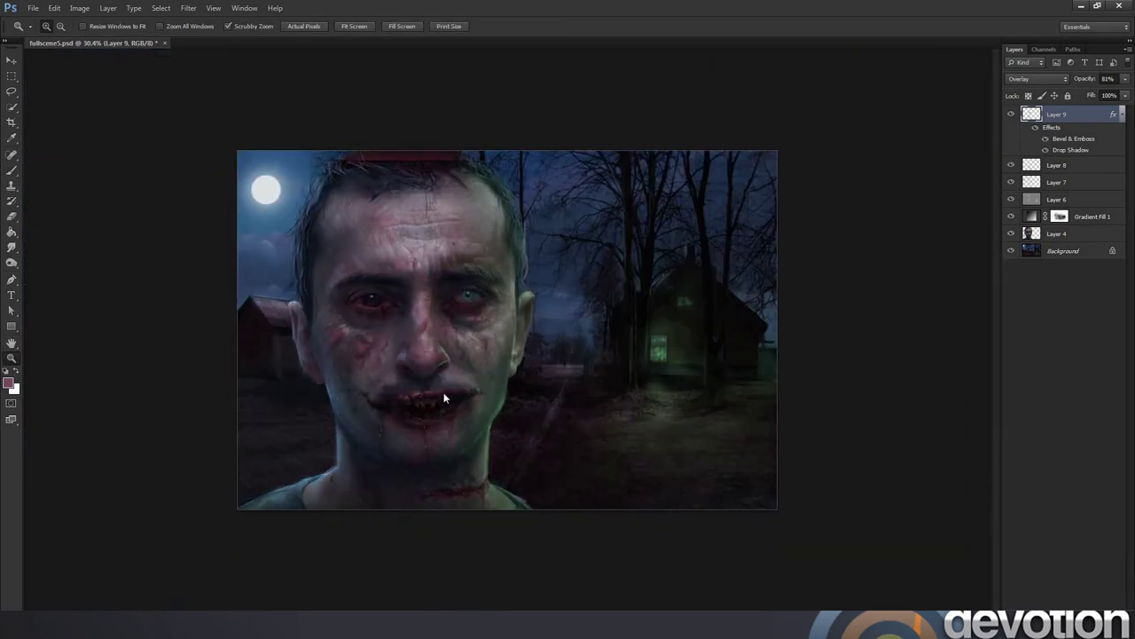
scroll(445, 398, up, 1)
scroll(467, 391, up, 1)
key(b)
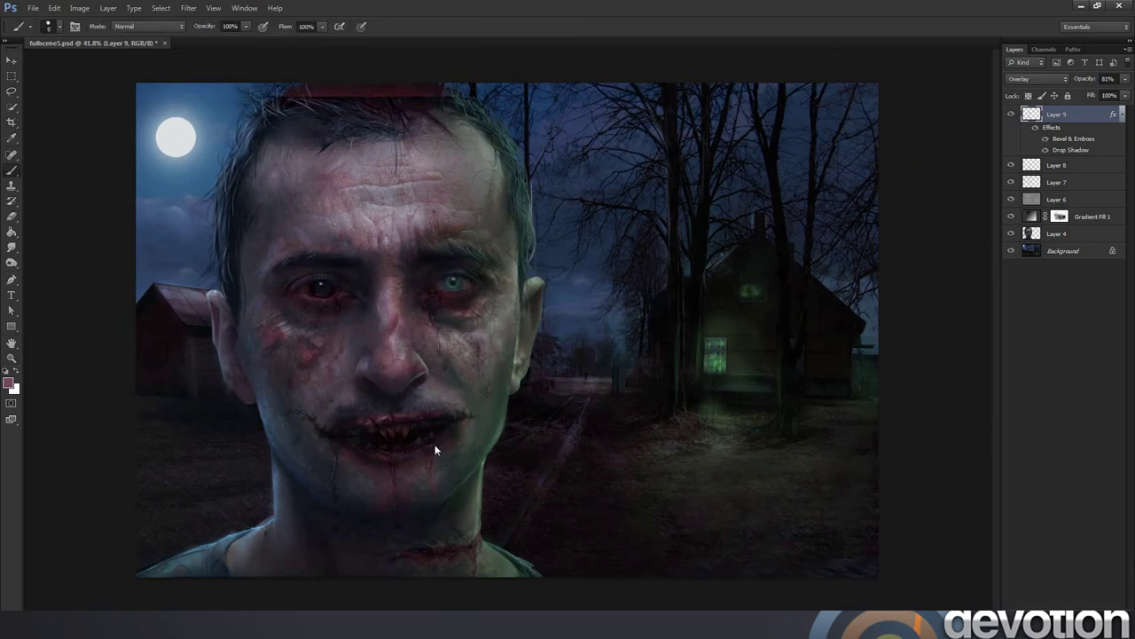
right_click(474, 414)
drag(510, 403, 456, 437)
key(Return)
click(12, 215)
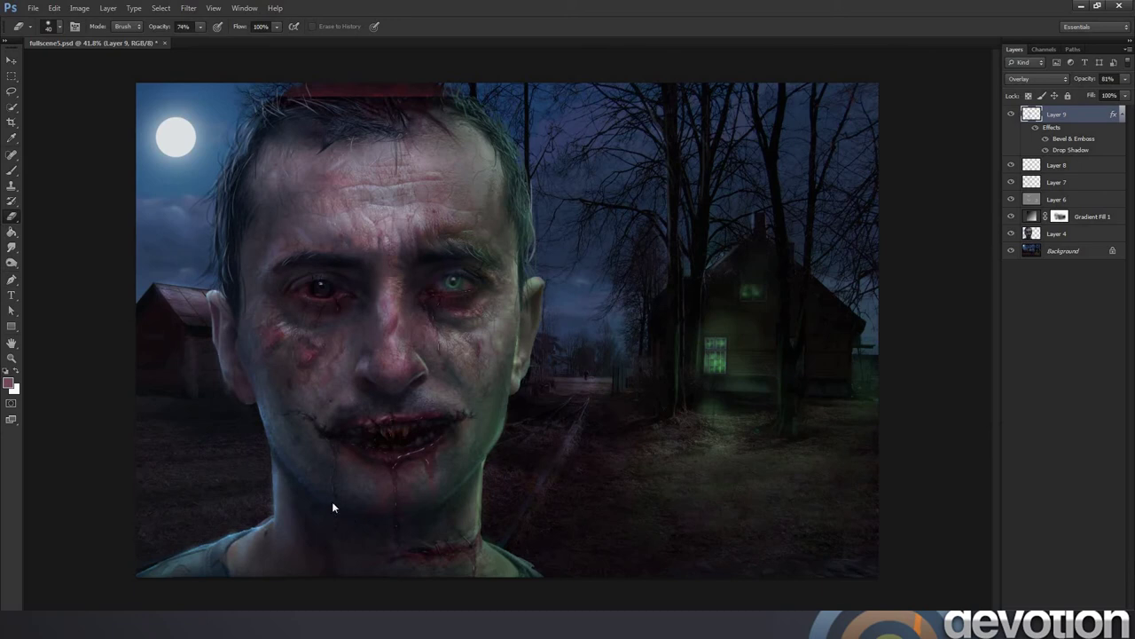
key(b)
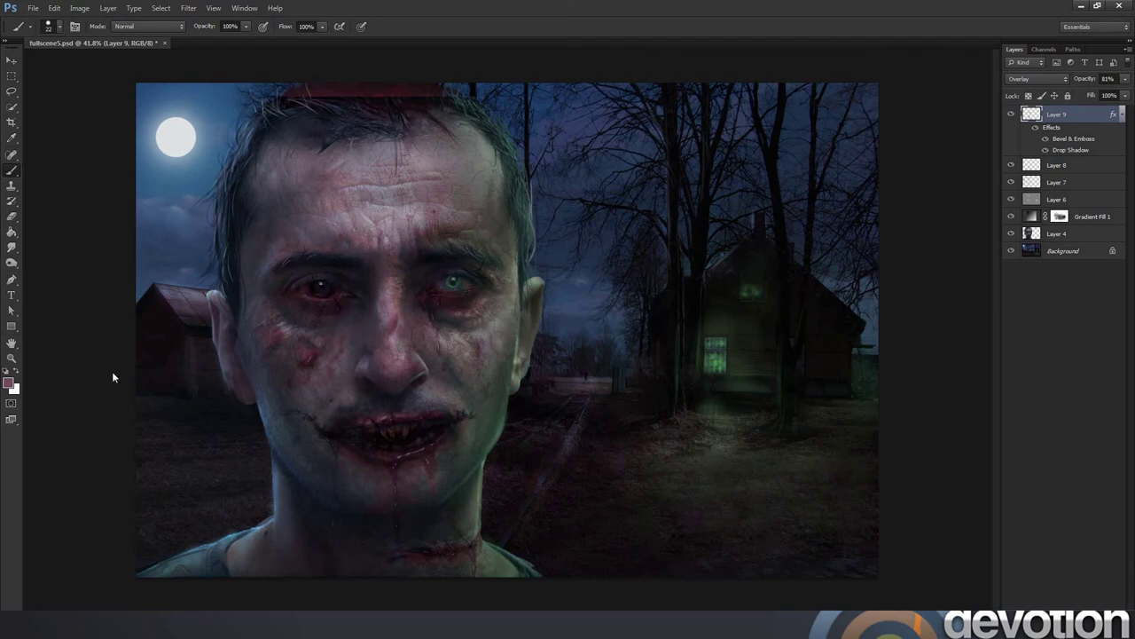
Paint blood into the cheek sores below the dark eye with a 13 px brush, and undo the stroke on the earlobe.
click(12, 358)
mouse_move(296, 352)
mouse_down()
mouse_move(484, 357)
mouse_move(468, 368)
mouse_up()
key(b)
right_click(315, 306)
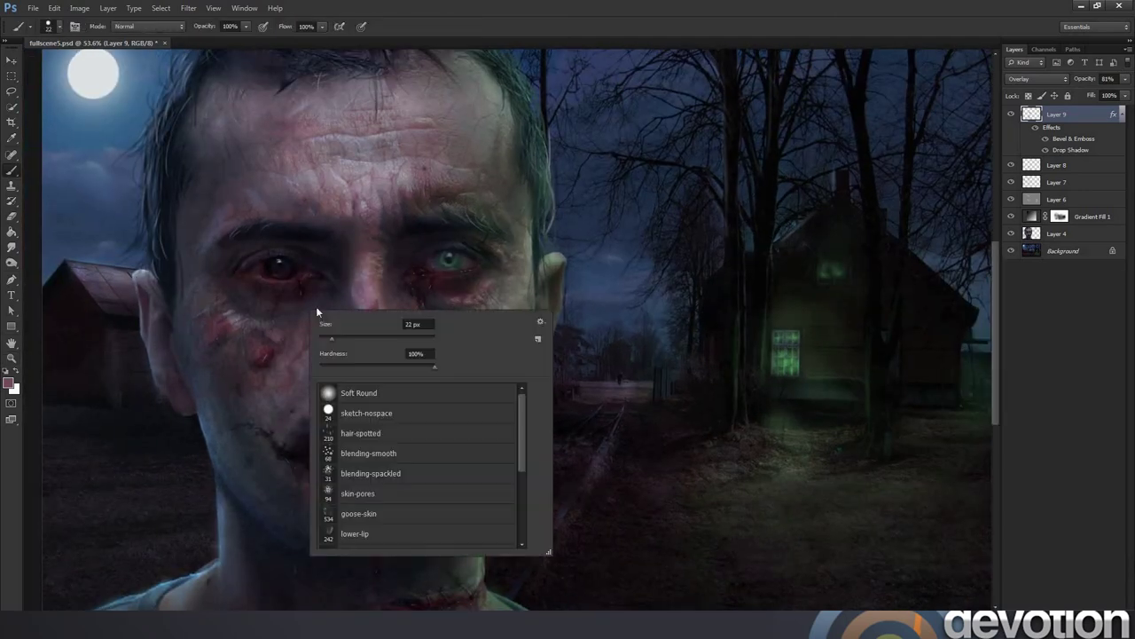
text(11)
key(Return)
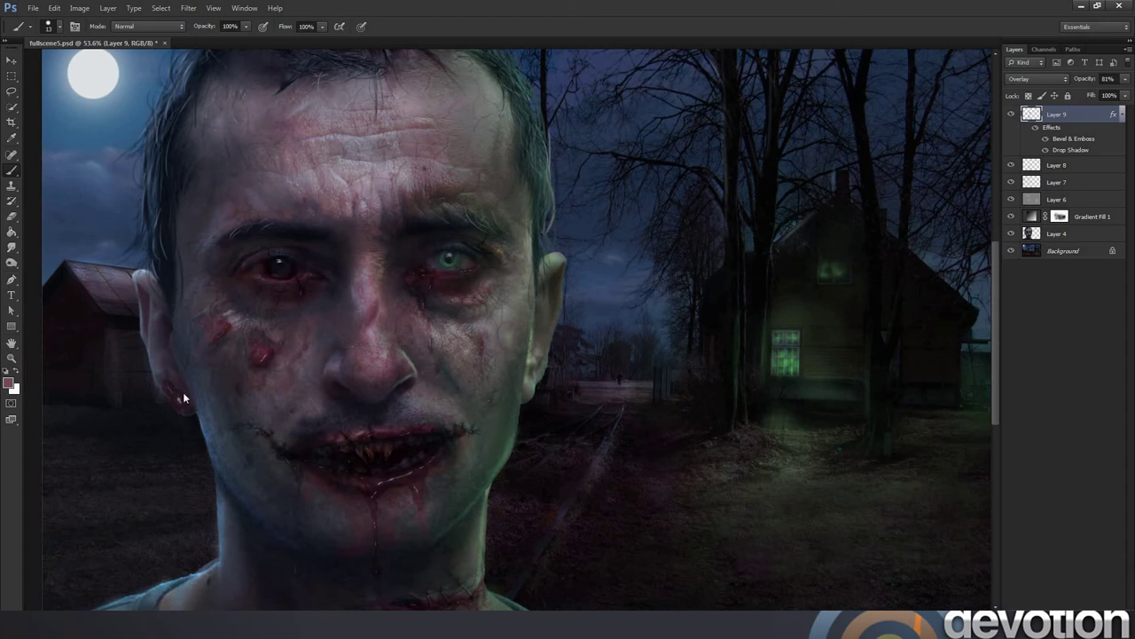
key(ctrl+z)
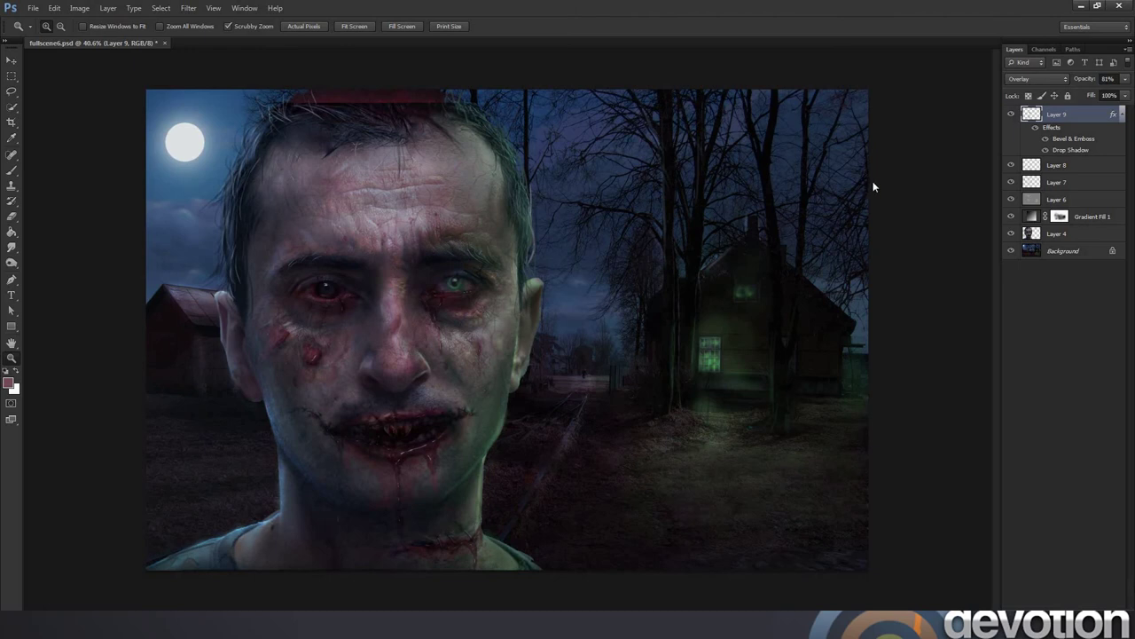
Sample the shirt's dark green at the shoulder beside the neck wound and add a new layer above Layer 9.
key(b)
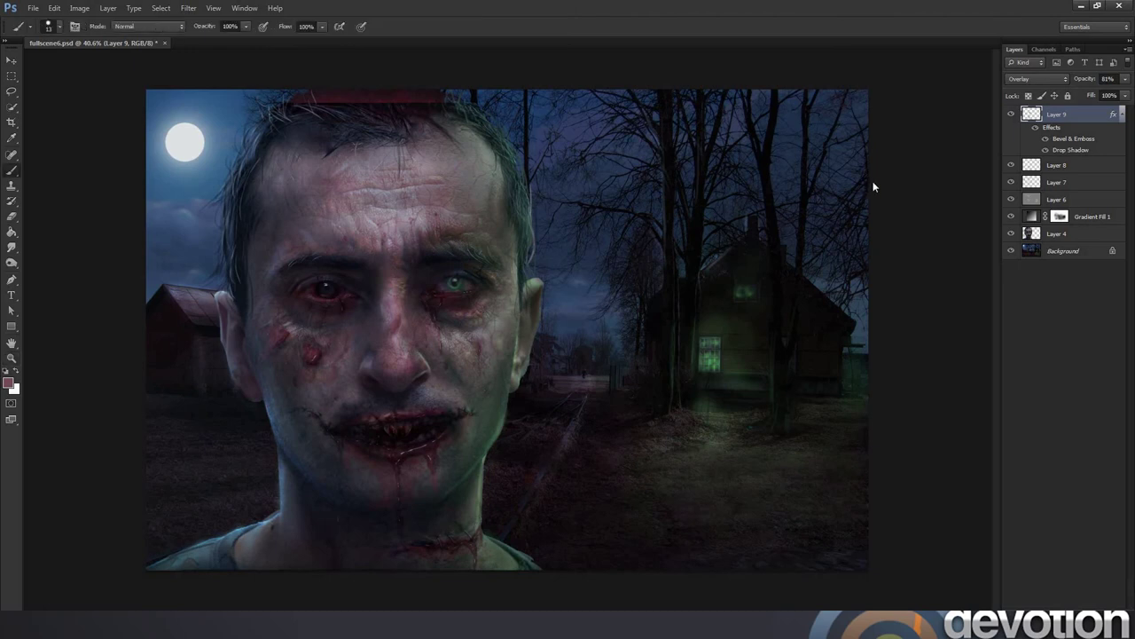
key(i)
drag(524, 559, 527, 555)
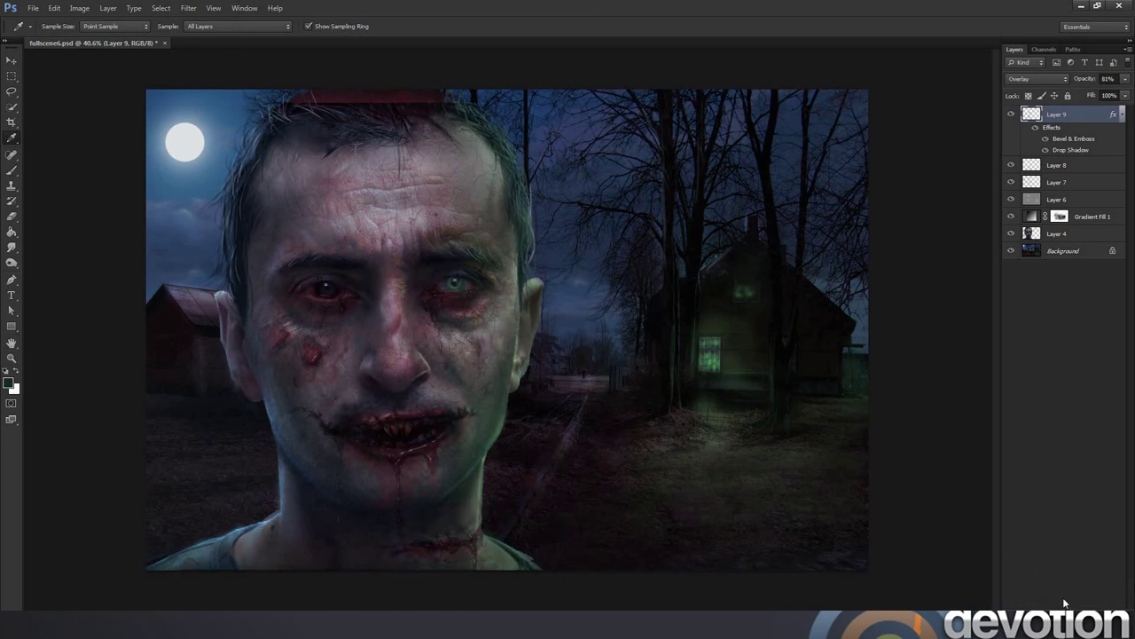
key(ctrl+shift+alt+n)
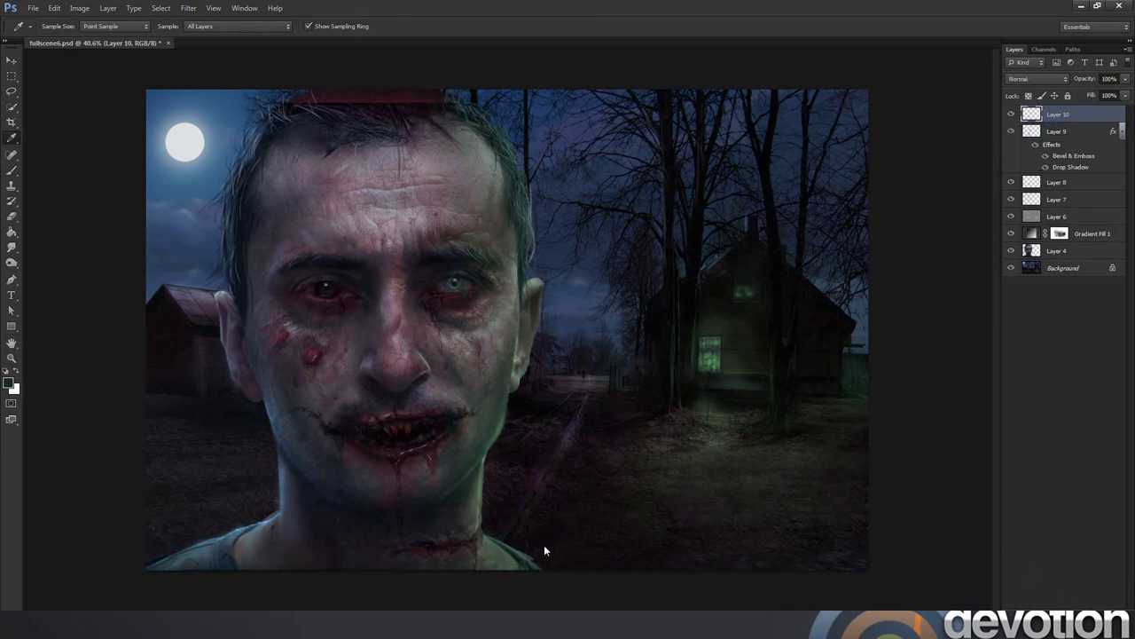
Paint the shirt's shoulder beside the neck wound higher and wider on Layer 10 with the sampled green.
key(b)
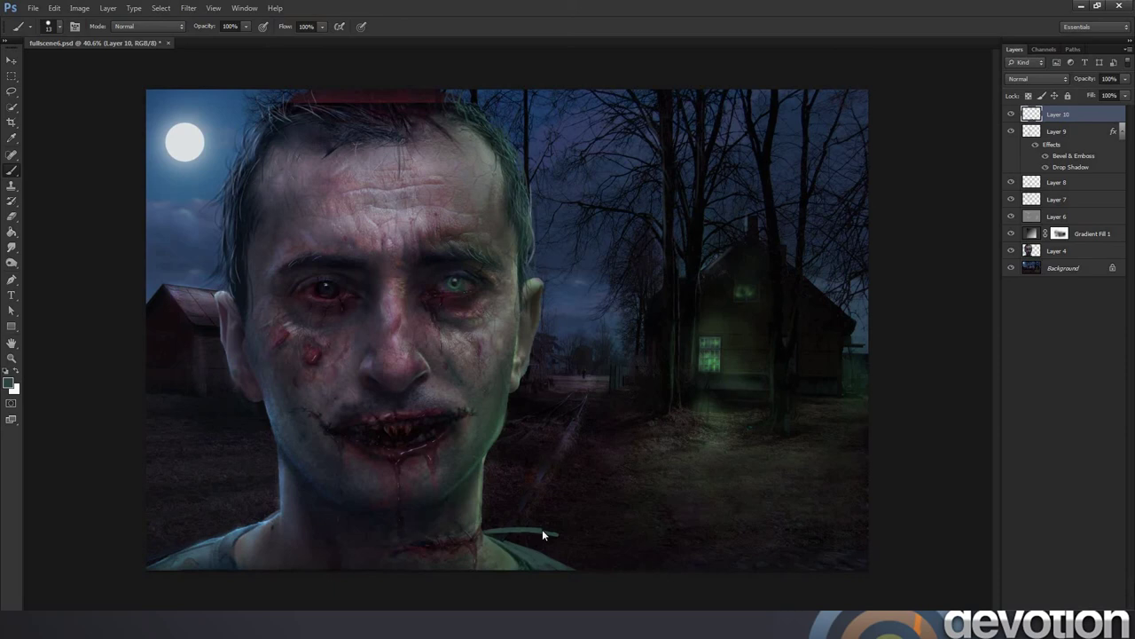
mouse_move(582, 567)
mouse_down()
mouse_move(563, 548)
mouse_move(534, 550)
mouse_up()
key(i)
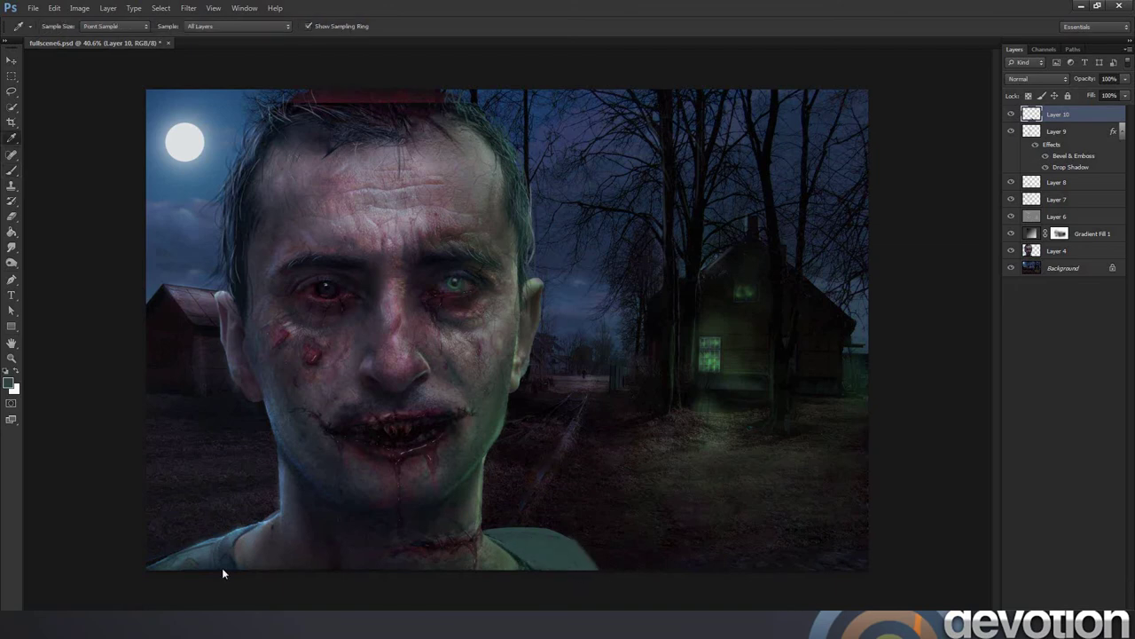
Outline the extended shirt shoulder beside the neck wound with a thin line, using a 4 px brush and a shirt shade sampled at the opposite collar.
click(207, 544)
key(b)
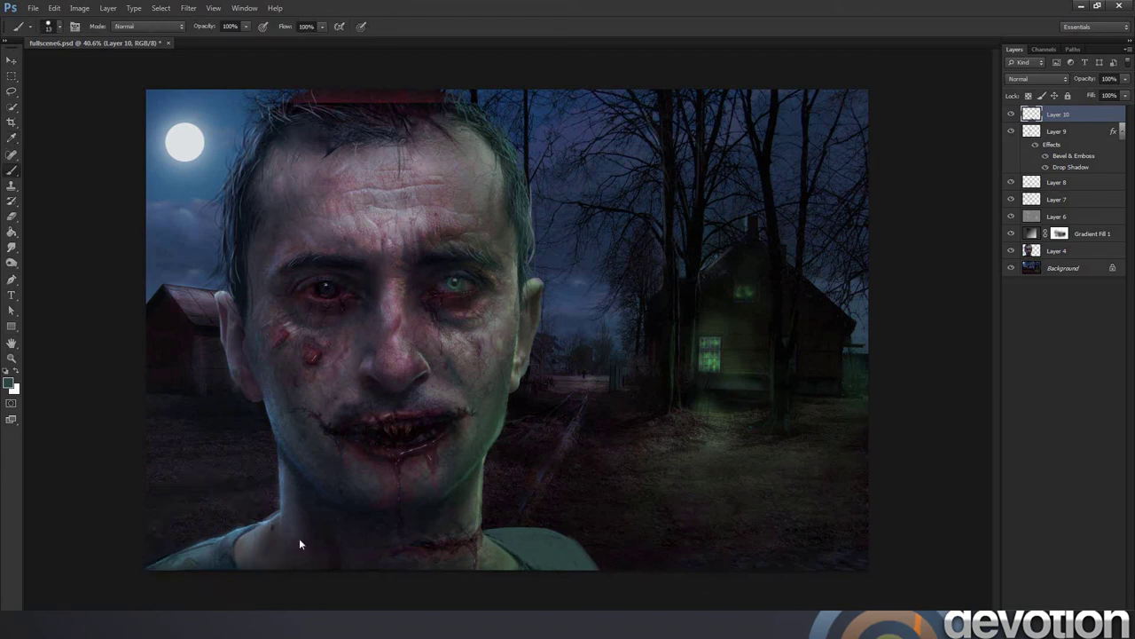
key(i)
click(246, 530)
key(b)
right_click(648, 433)
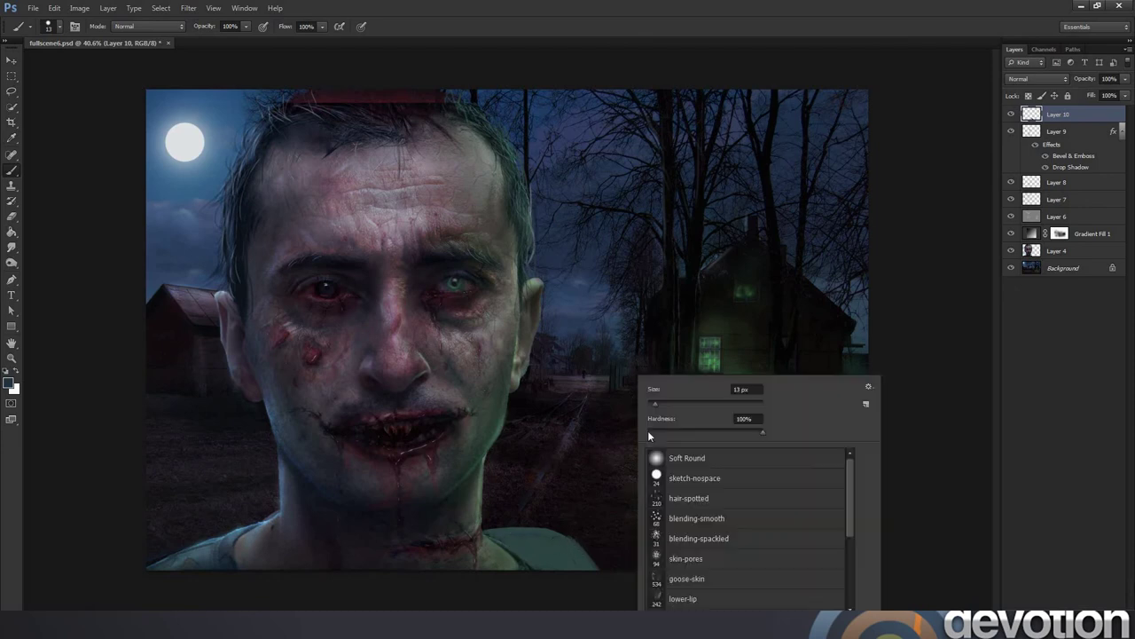
click(759, 389)
text(4)
key(Return)
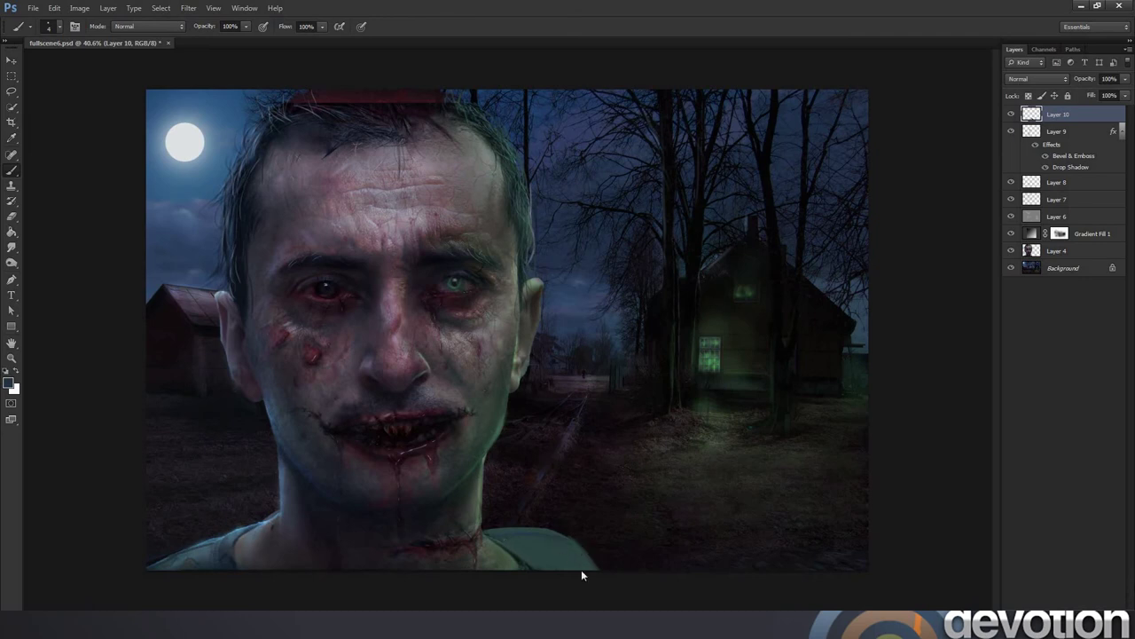
Sample a near-black tone at the shoulder and paint thin fabric creases across the extended part of the shirt.
key(i)
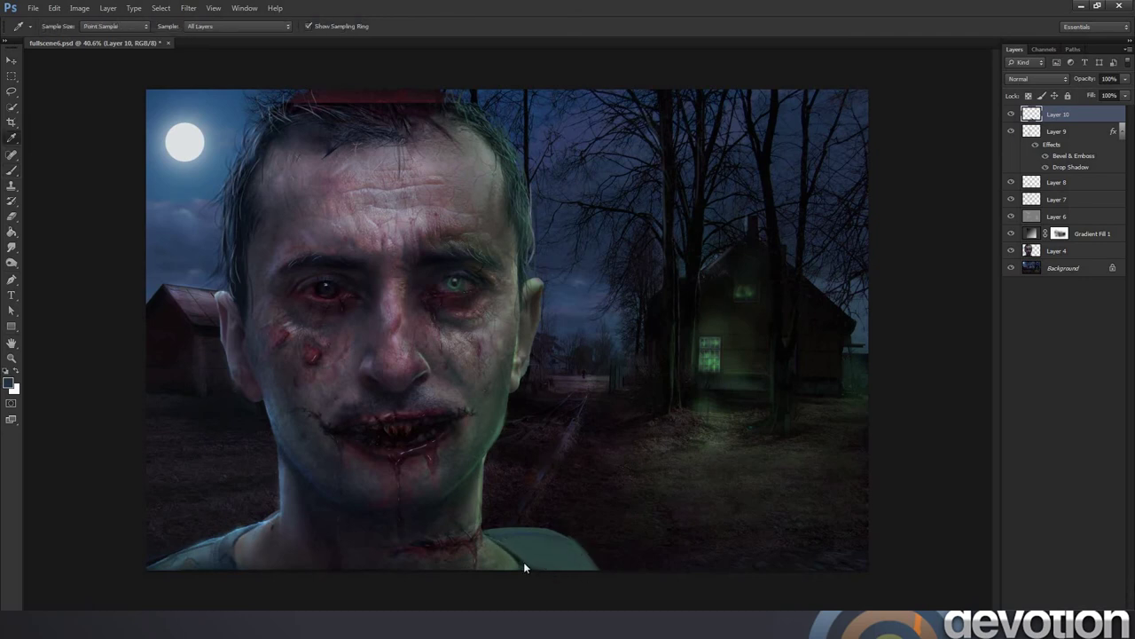
drag(520, 557, 518, 558)
key(b)
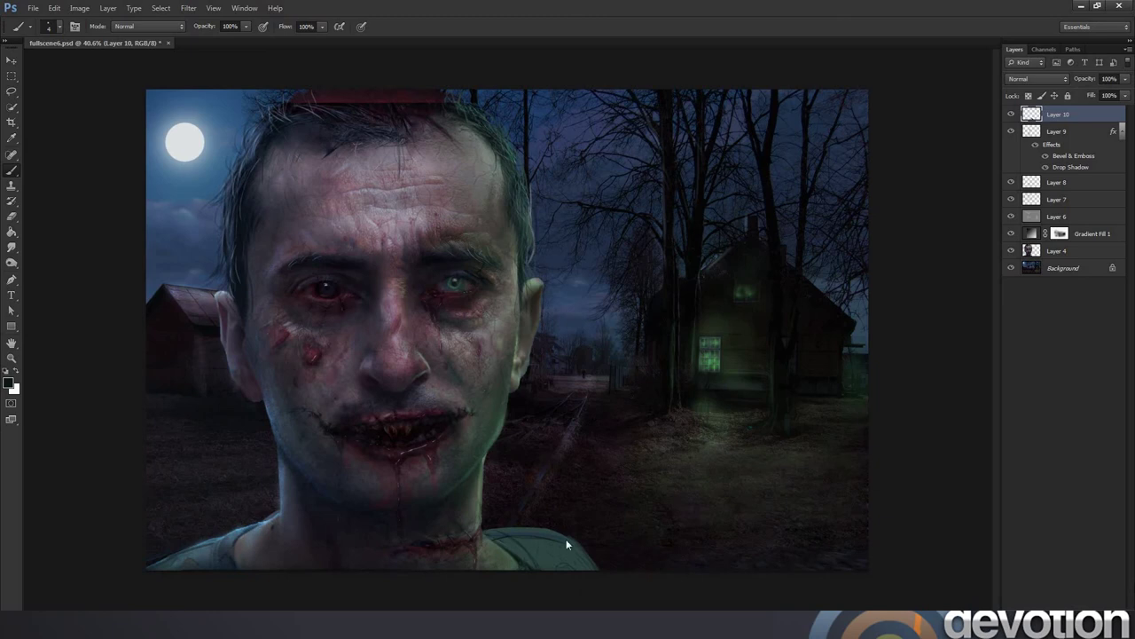
Sample the shoulder's green and paint the shirt's edge up to the neck with a 7 px brush.
alt+click(521, 533)
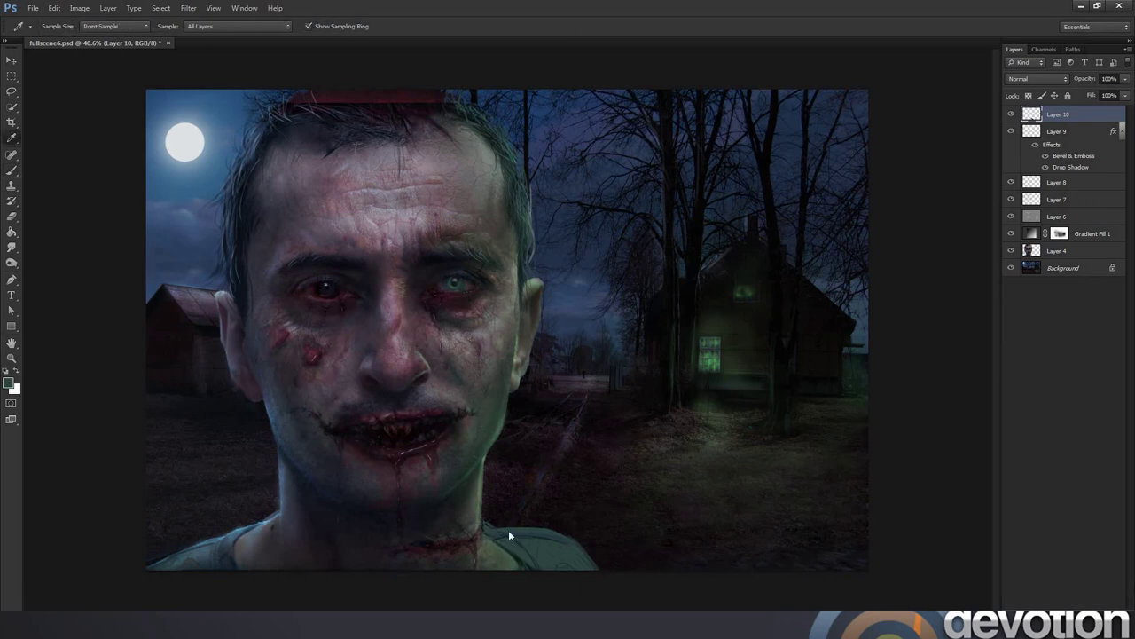
alt+click(511, 529)
right_click(525, 453)
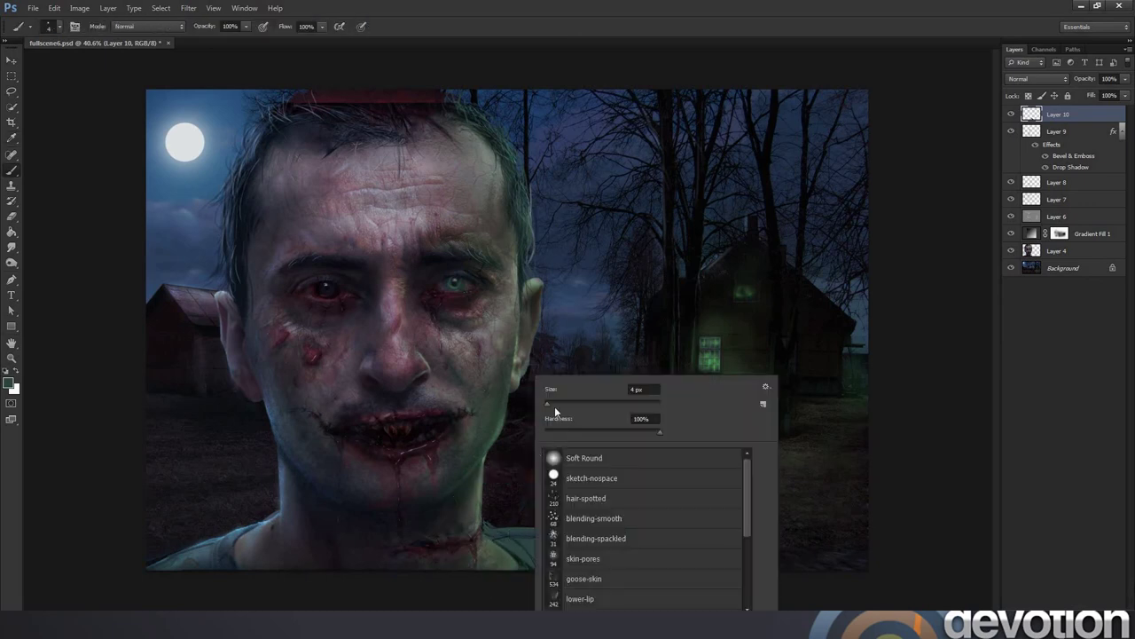
drag(550, 404, 554, 406)
key(Return)
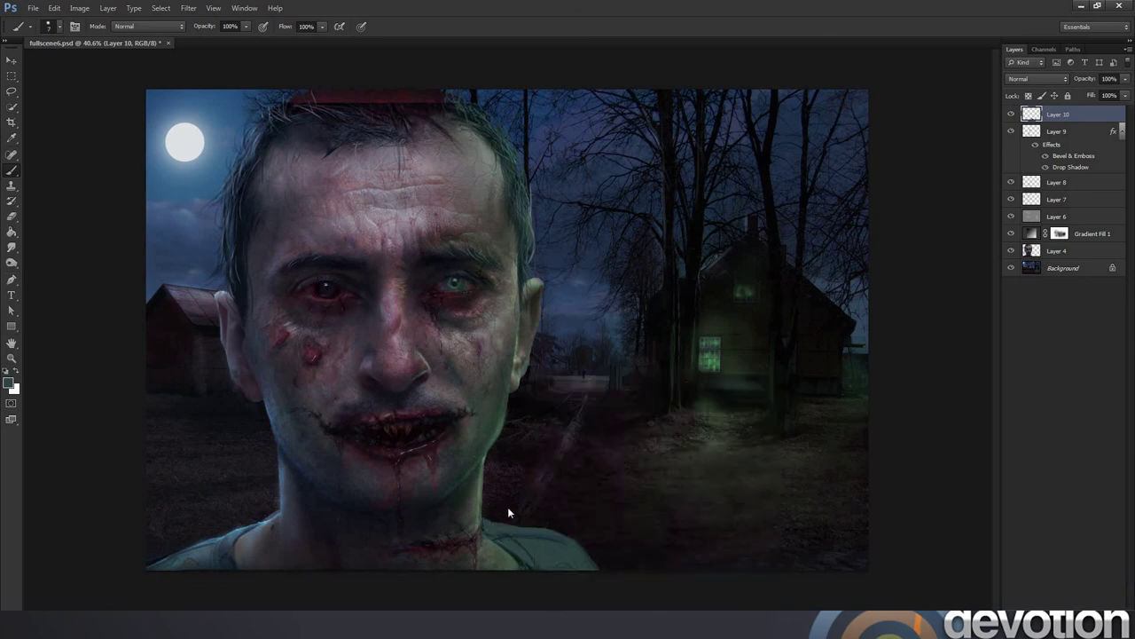
Set the sketch-nospace brush to 5 px and 35% opacity with pen pressure controlling its size, and sample the hair color above the green eye's side.
alt+click(524, 205)
right_click(639, 217)
click(673, 319)
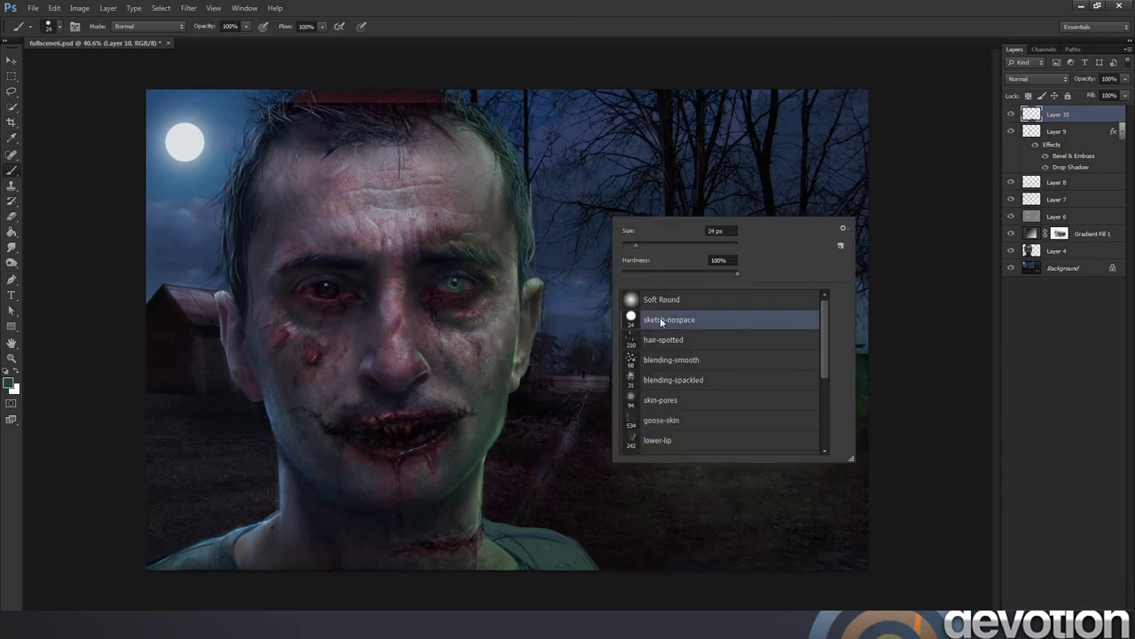
drag(645, 246, 631, 243)
click(360, 28)
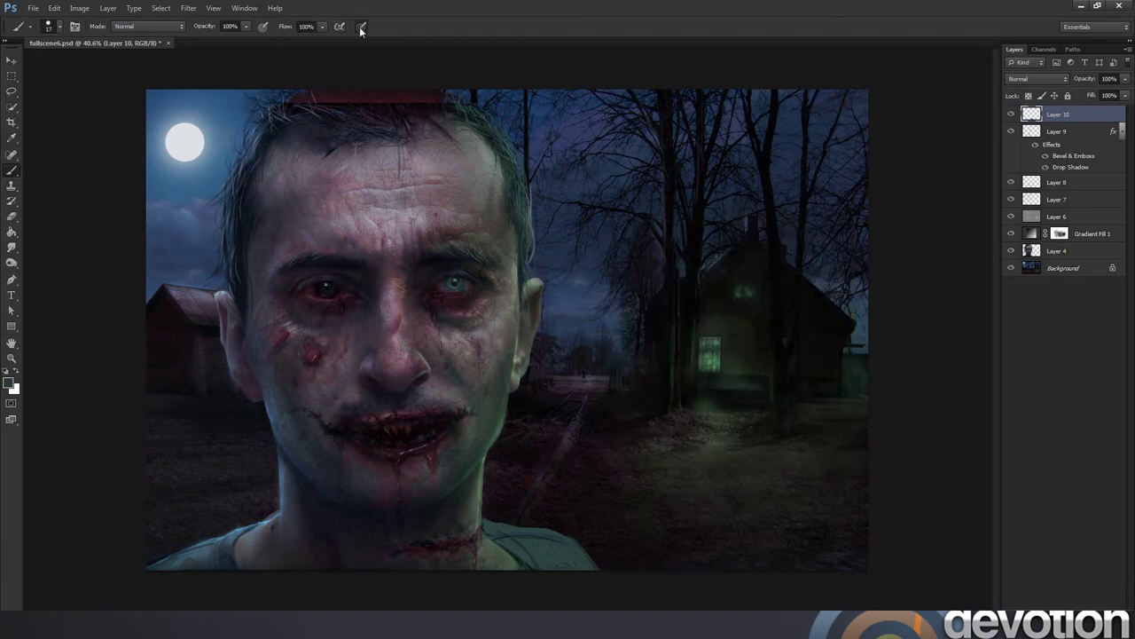
click(244, 27)
right_click(530, 192)
click(657, 207)
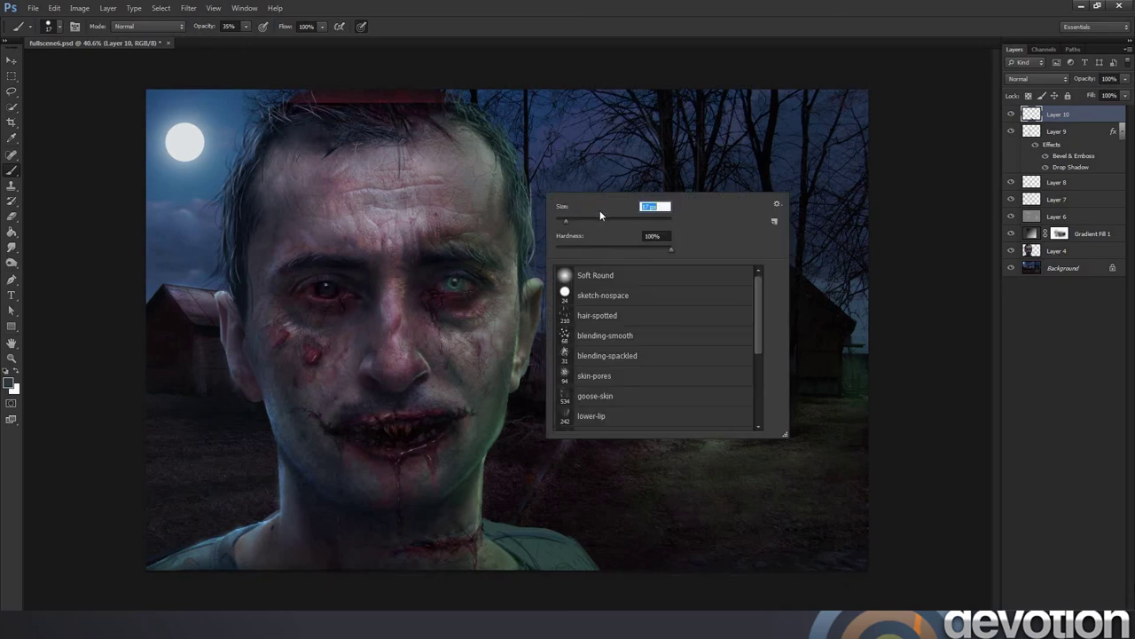
text(1)
key(Return)
Darken the light fringe along the hair's outer edge above the ear on the green-eye side, using dark tones sampled beside it.
key(i)
click(532, 226)
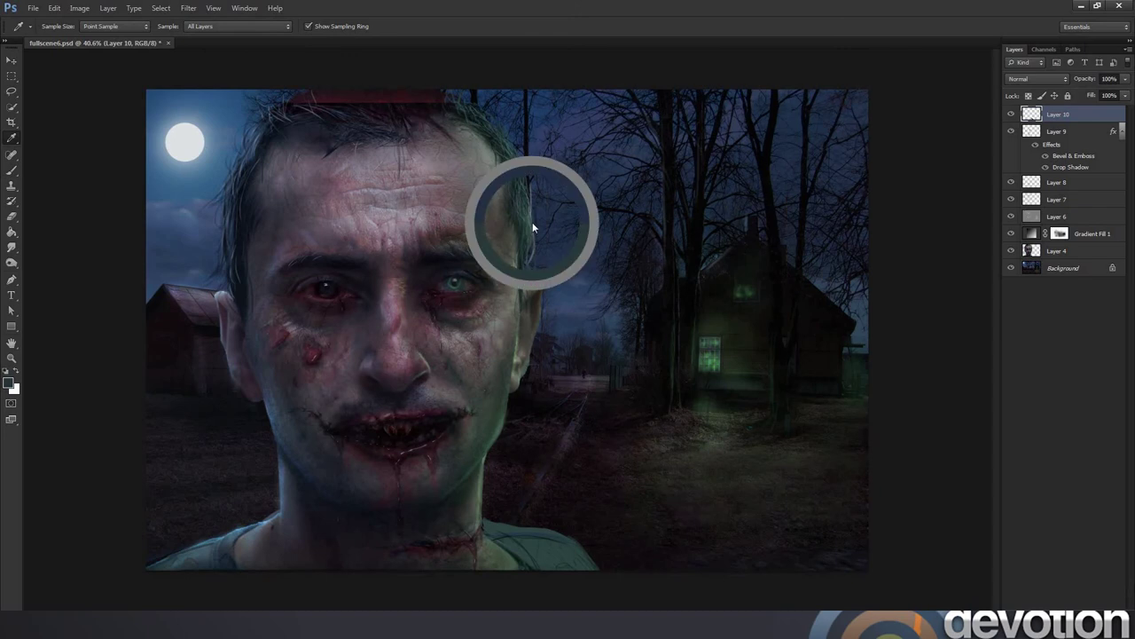
click(531, 212)
key(b)
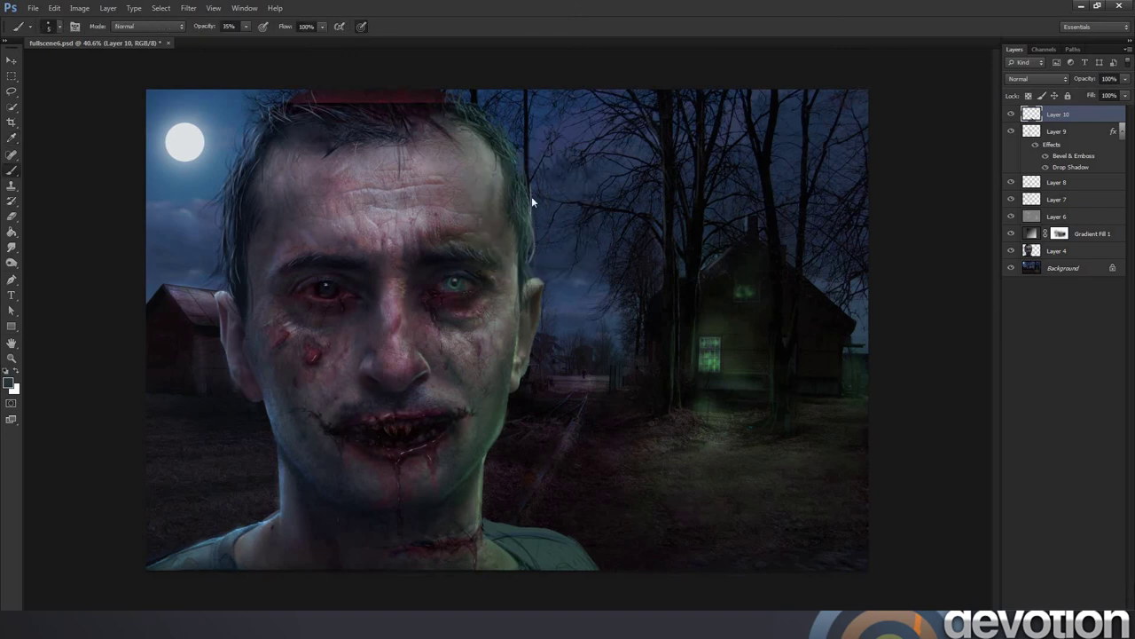
click(12, 357)
drag(485, 199, 547, 203)
key(i)
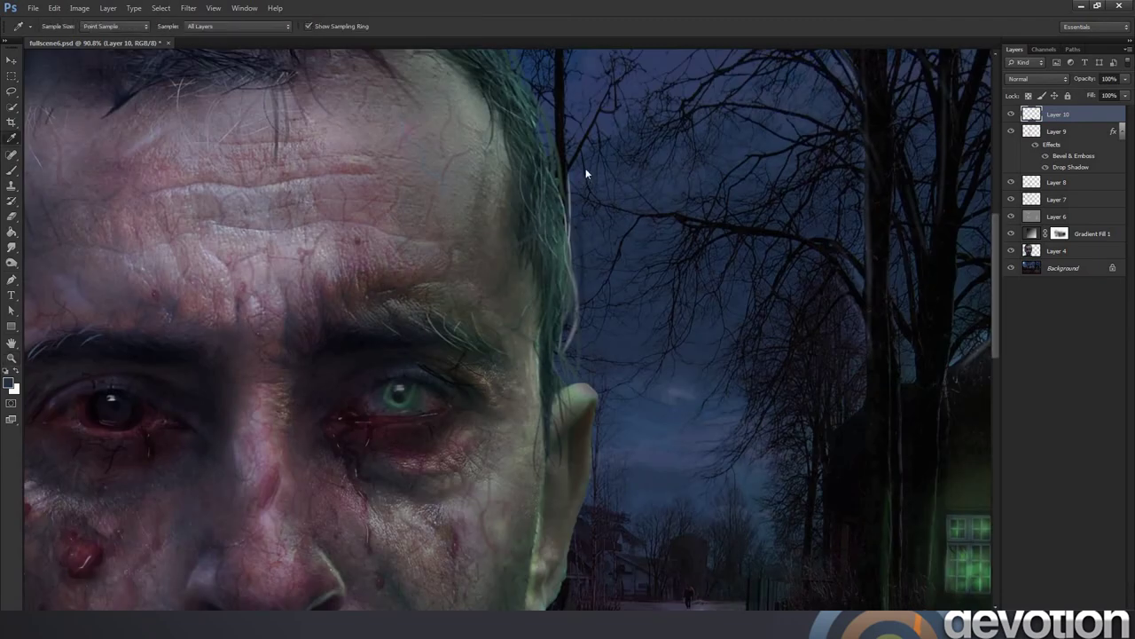
click(568, 187)
click(566, 182)
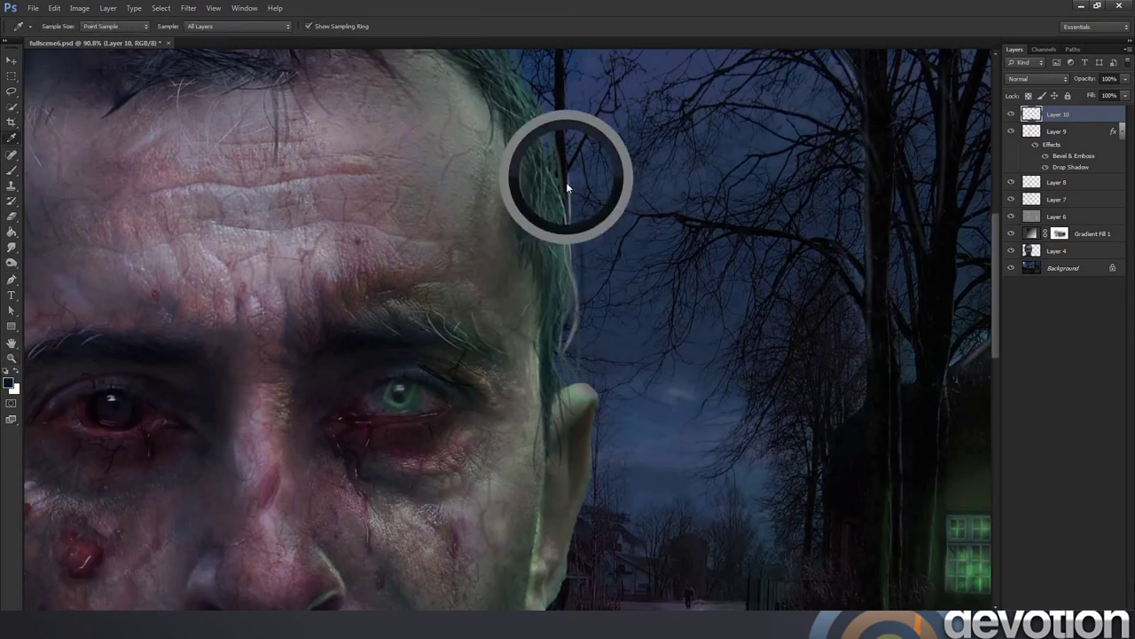
key(b)
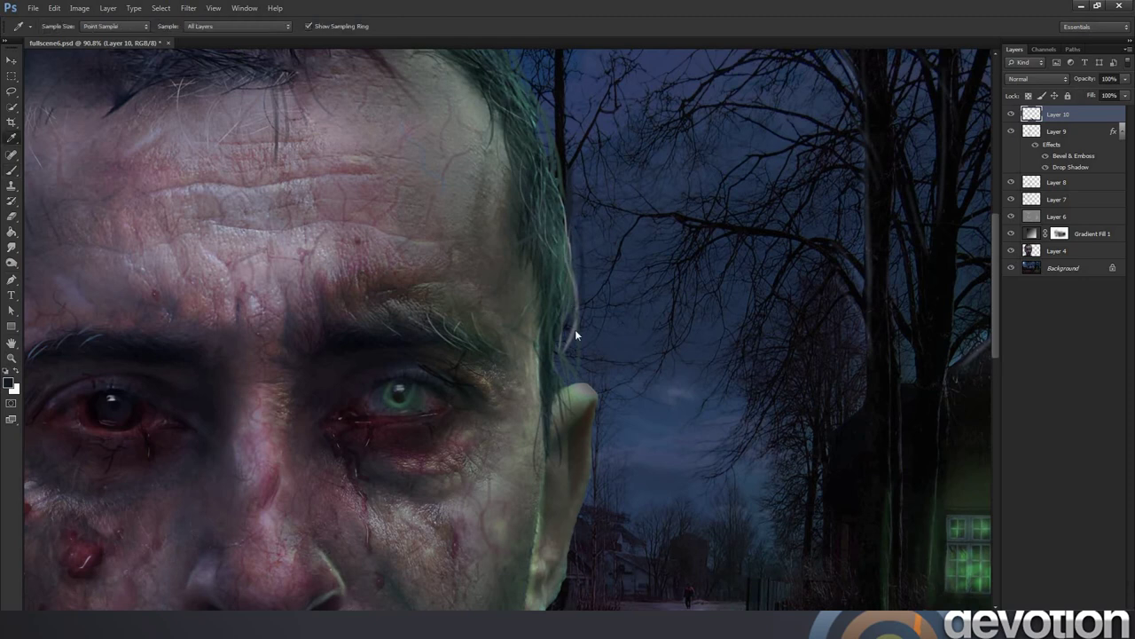
Paint fine grey strands along the hair's outer edge with a 4 px brush at 89% opacity, using the sampled light hair color.
alt+click(574, 328)
right_click(600, 202)
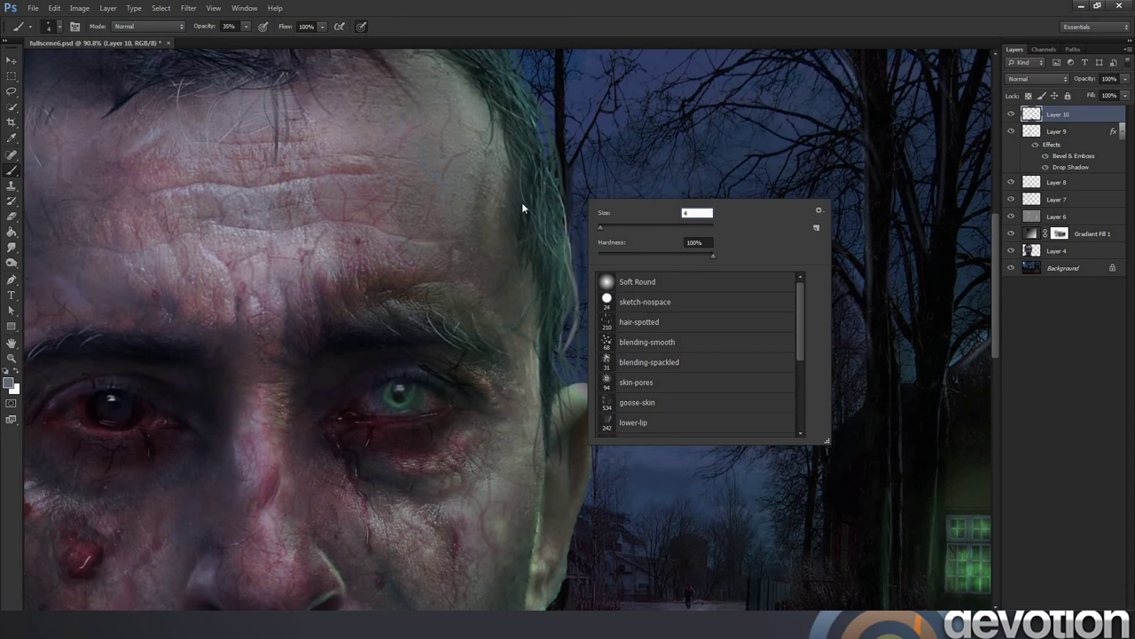
key(Return)
drag(246, 26, 287, 46)
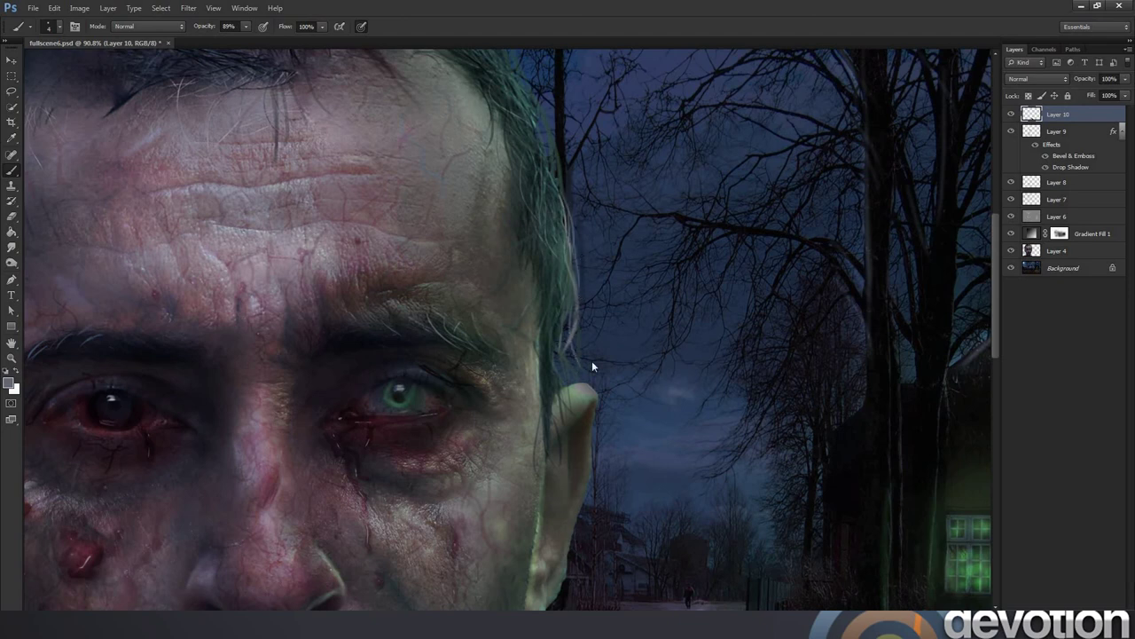
Sample the green glow of the house window and tint the ear nearest the house with a 22 px brush.
click(12, 357)
alt+click(453, 277)
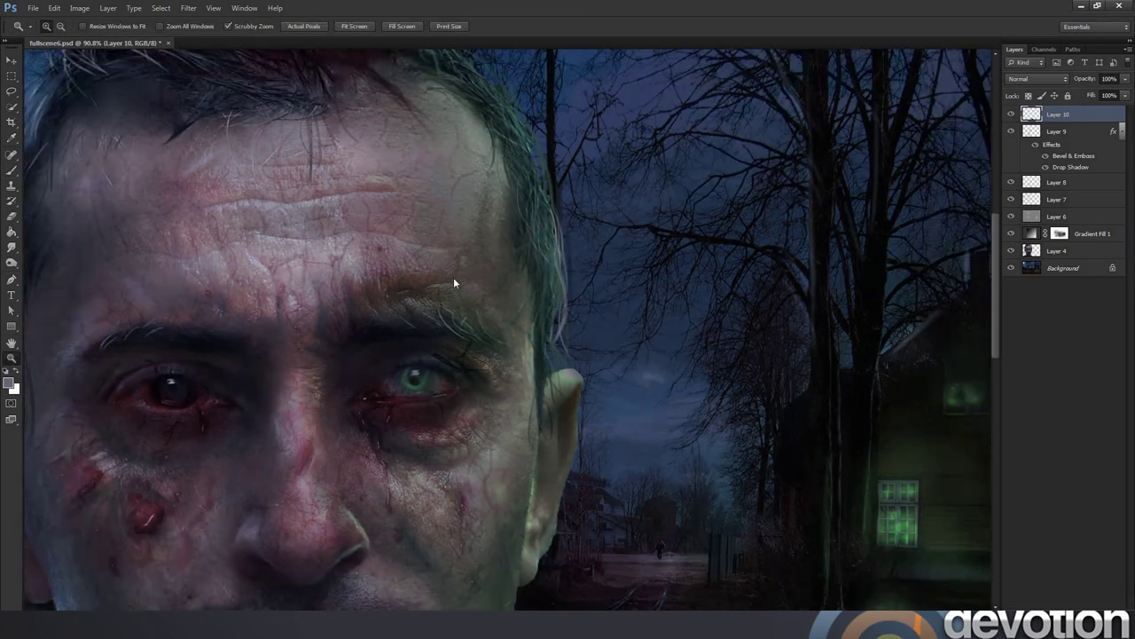
key(b)
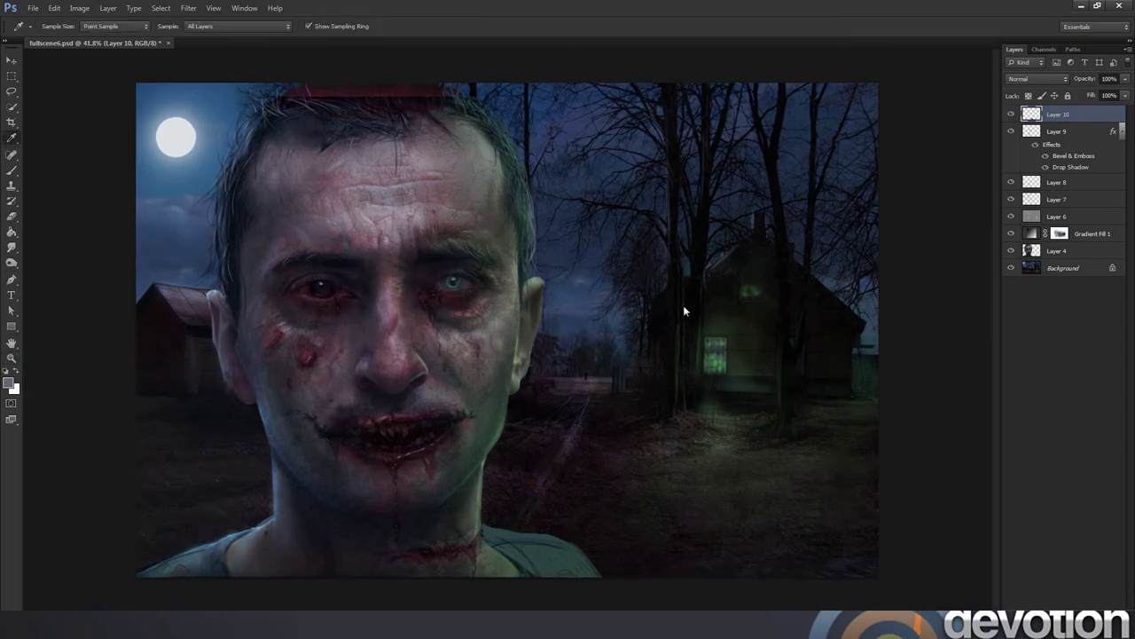
alt+click(705, 350)
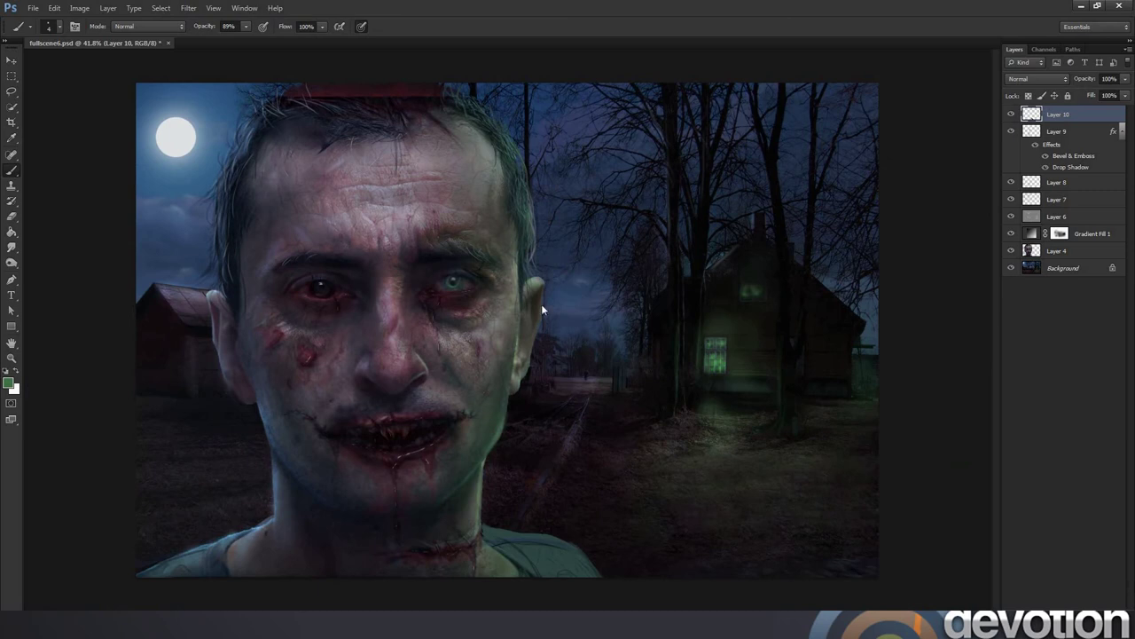
right_click(617, 294)
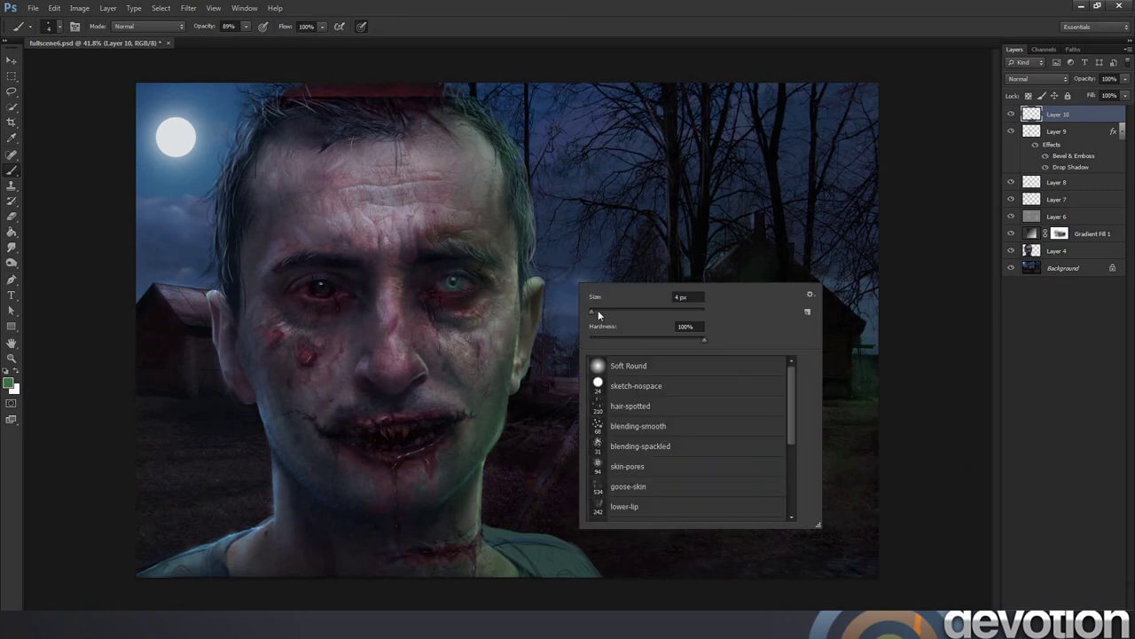
double_click(687, 296)
text(32)
key(Return)
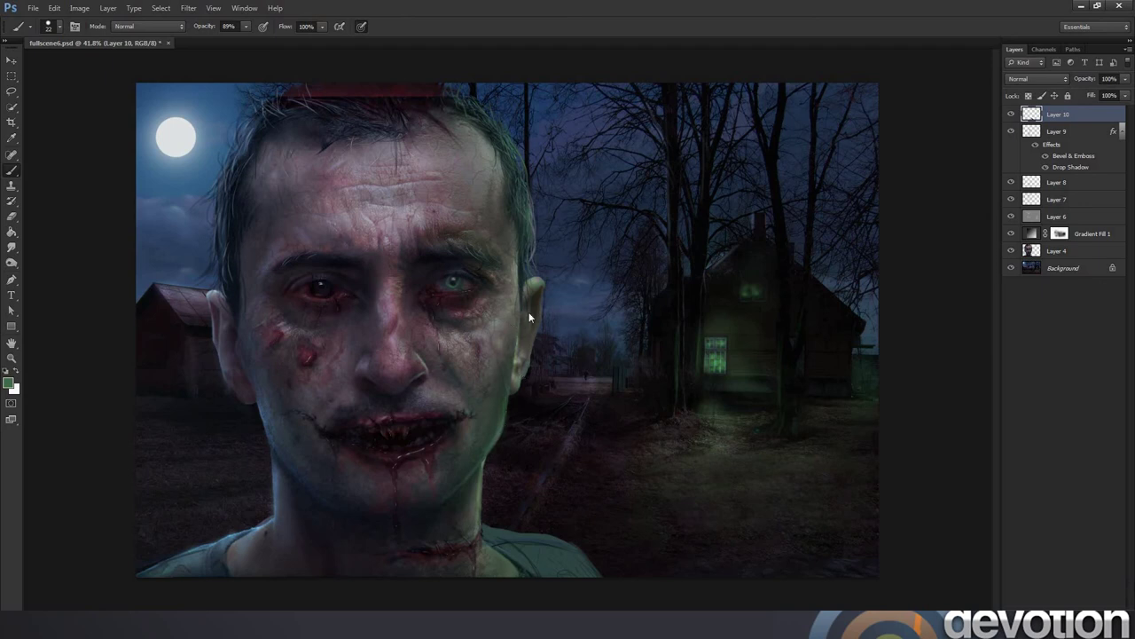
Paint green rim light along the ear, jaw and neck on the house side with 10 px and 19 px brushes.
right_click(560, 289)
drag(582, 325, 572, 321)
key(Return)
right_click(604, 274)
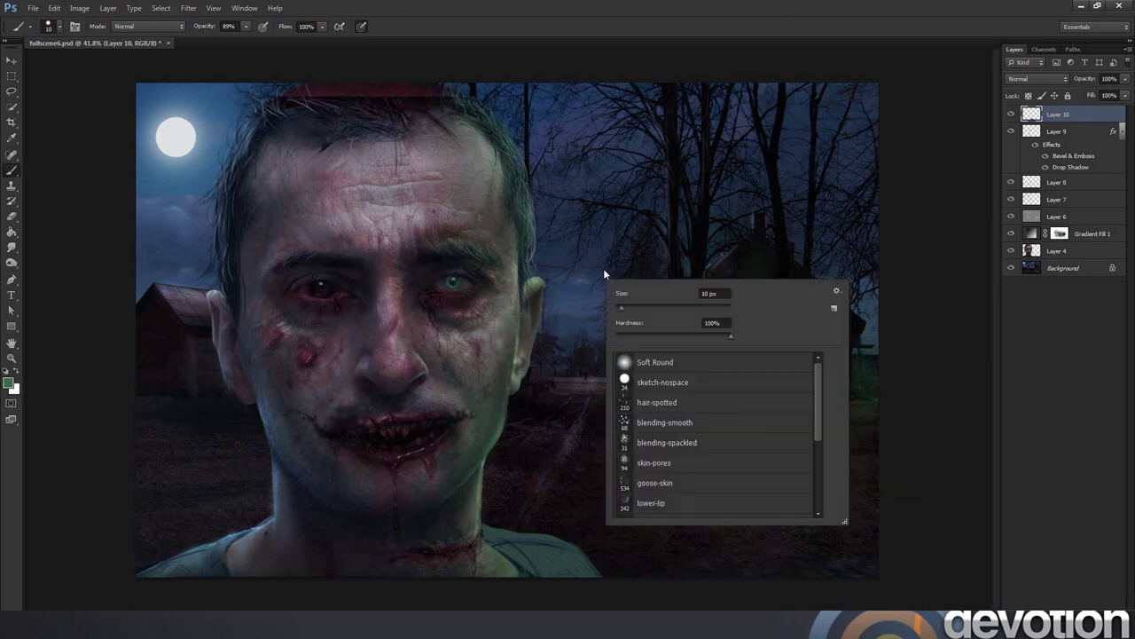
click(537, 327)
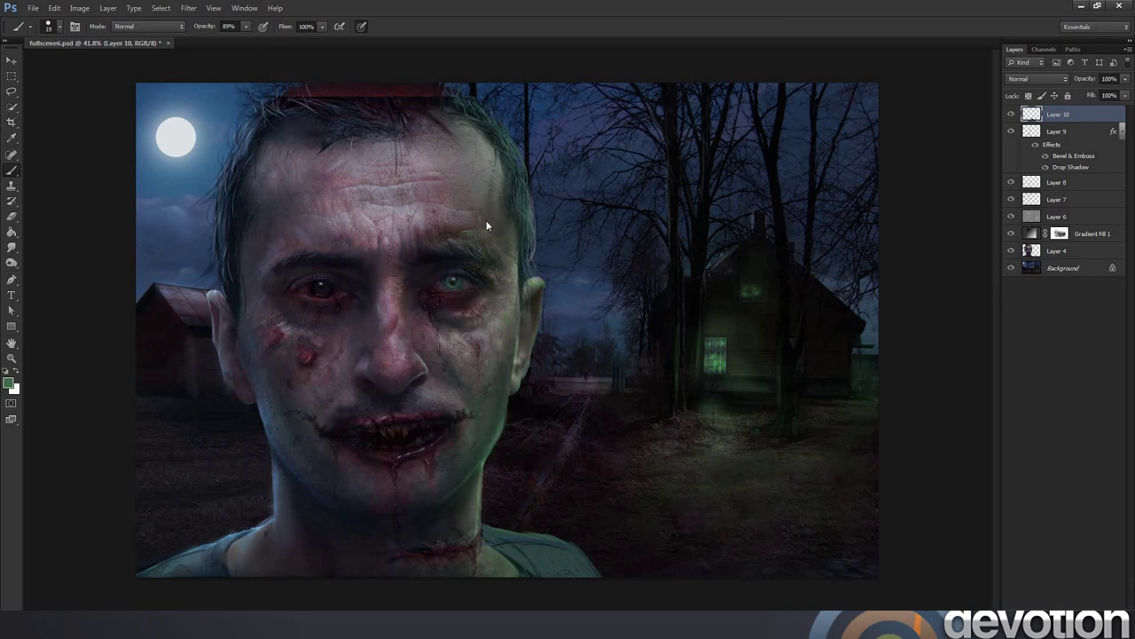
Add green highlights to the hair on the house side with a 15 px brush and stray strands with a 5 px brush.
right_click(610, 202)
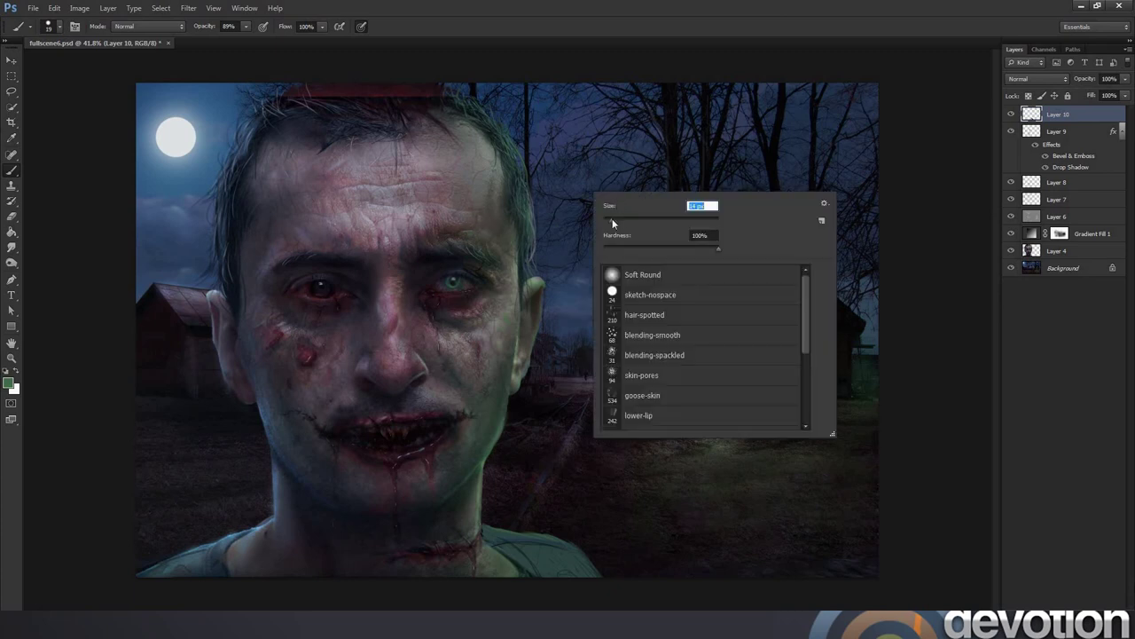
click(527, 190)
right_click(607, 207)
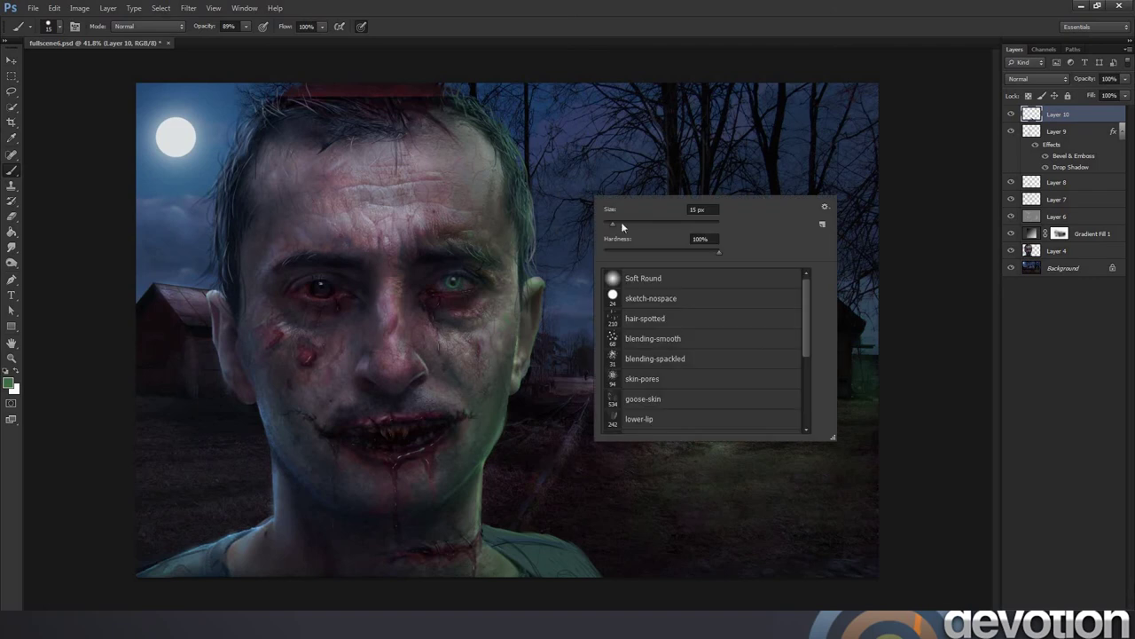
drag(607, 225, 600, 221)
text(5)
key(Return)
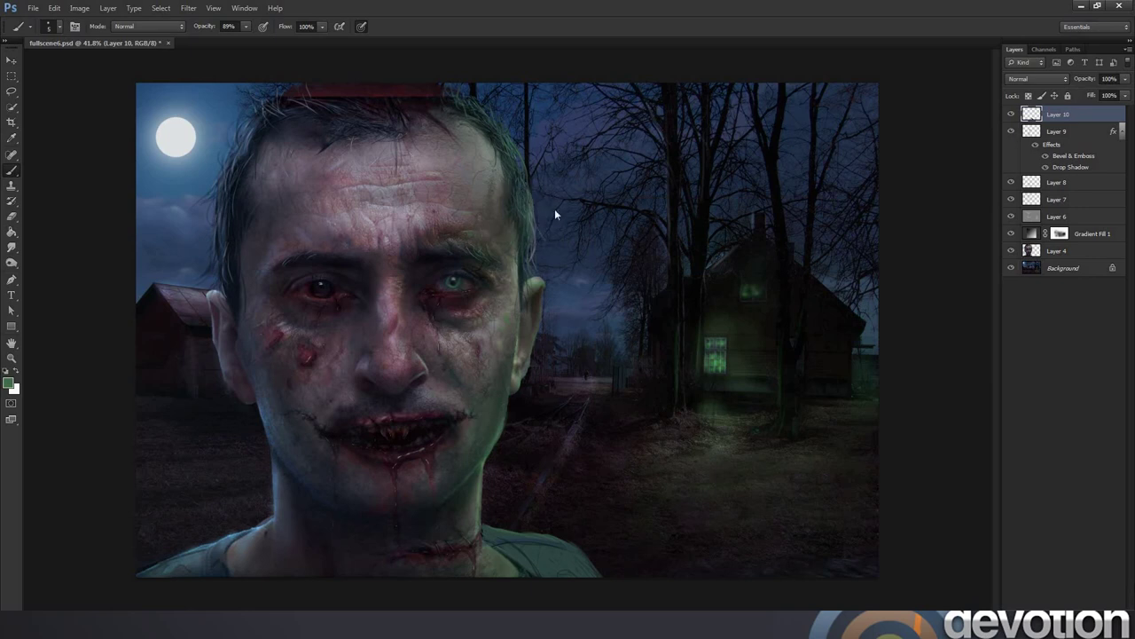
Sample dark green tones from the hair and paint more fine strands along its outer edge on the house side.
key(i)
click(488, 126)
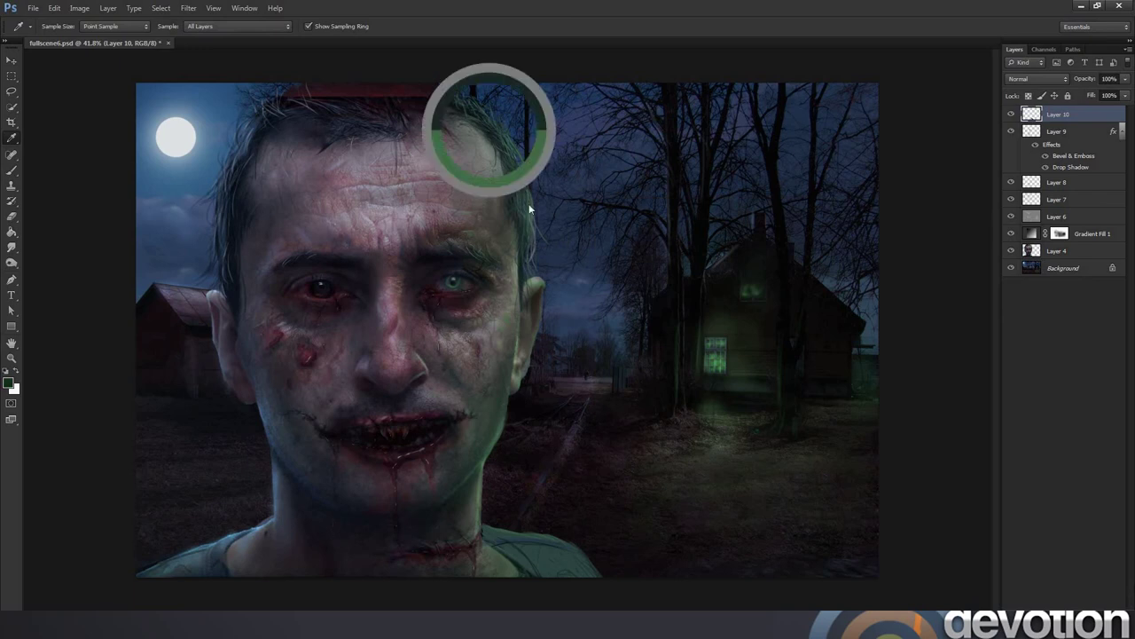
key(b)
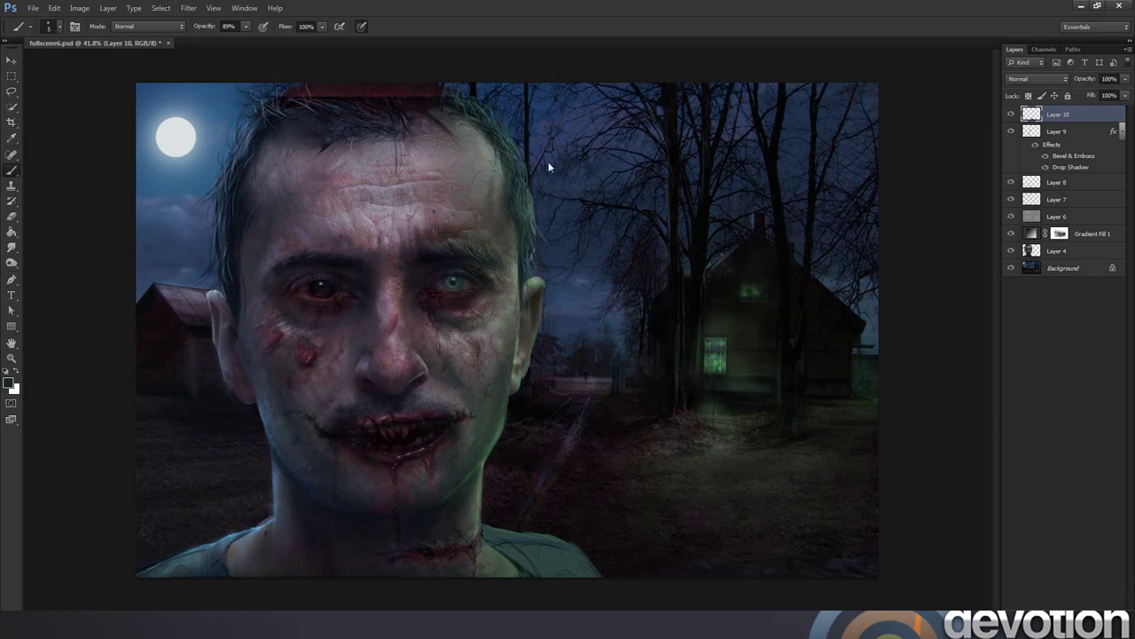
key(i)
click(532, 202)
key(b)
Paint over the red band at the top of the head with the sampled near-black, using the sketch-nospace brush at 52 px.
alt+click(388, 101)
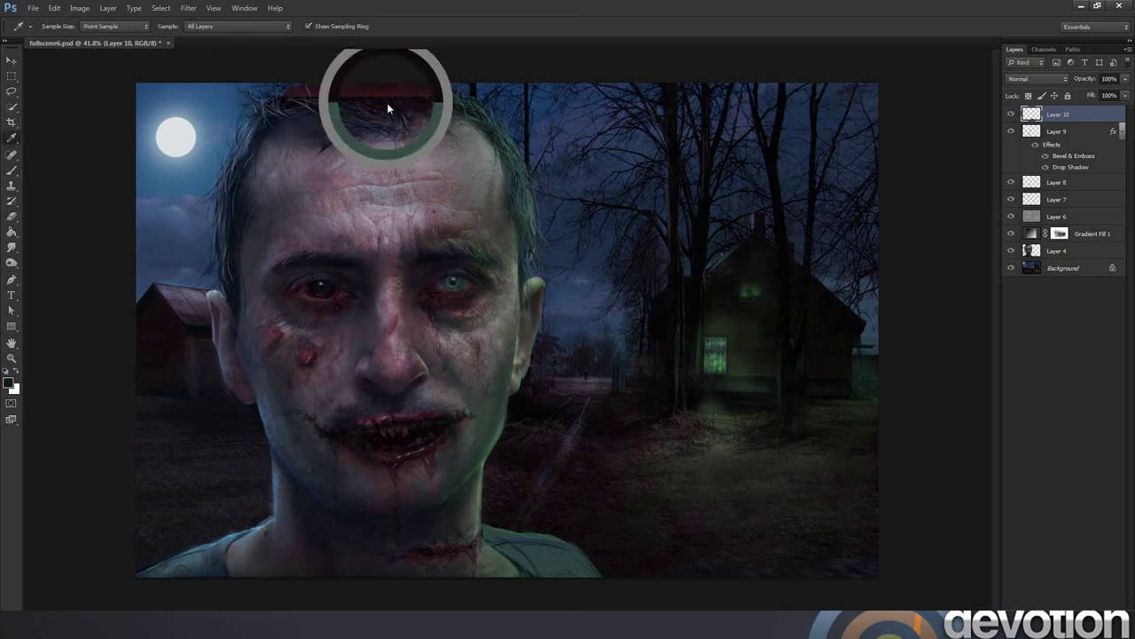
right_click(529, 136)
click(520, 248)
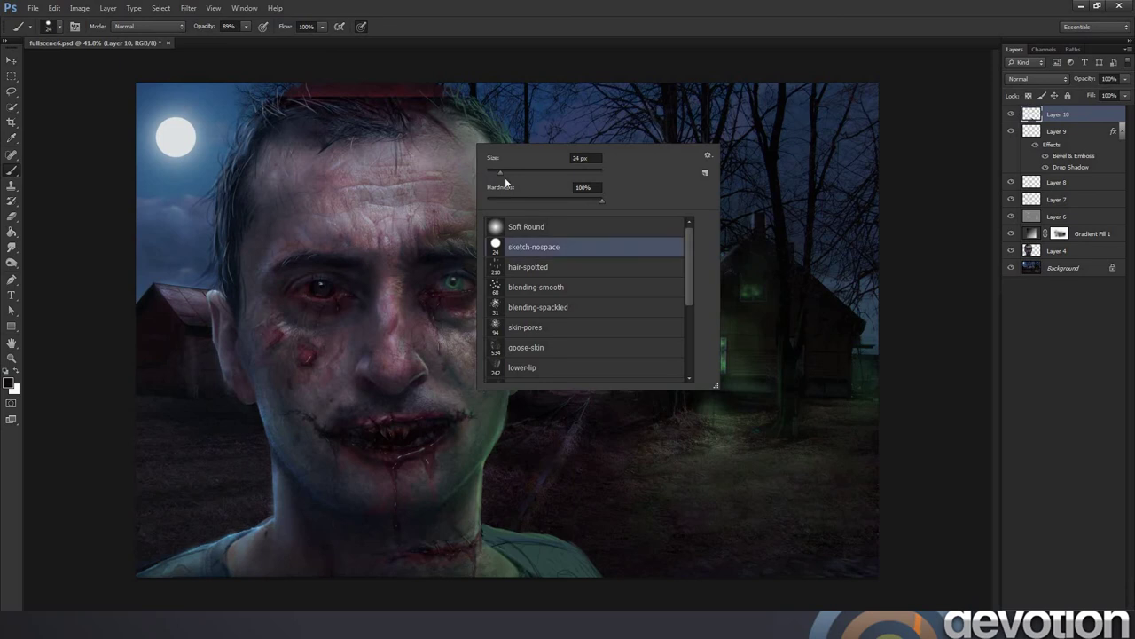
key(Return)
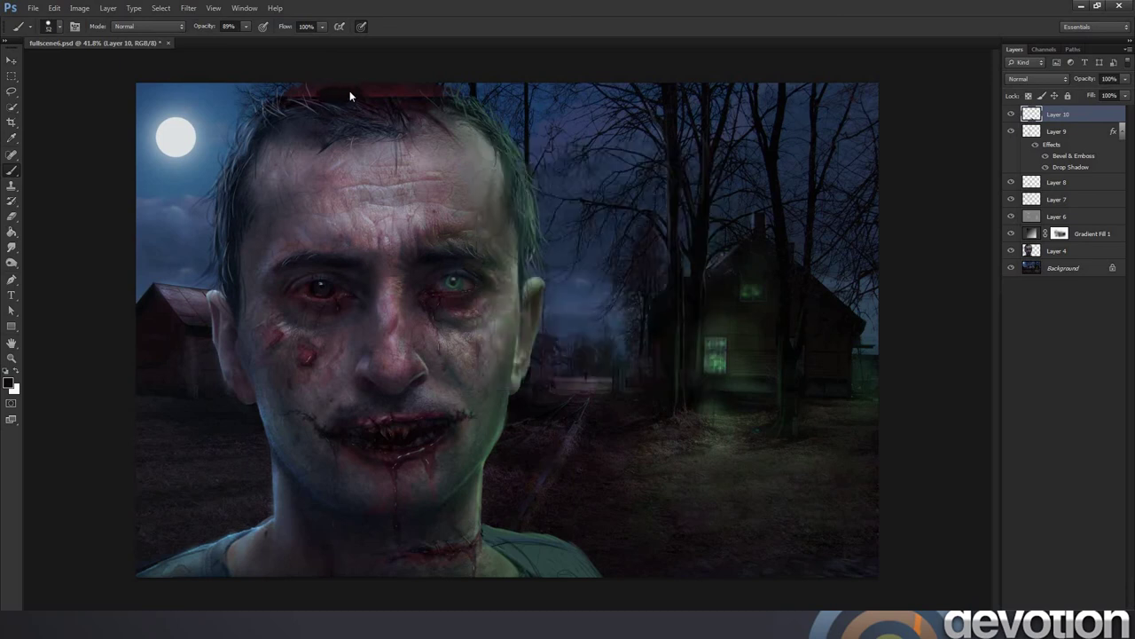
mouse_move(349, 92)
mouse_down()
mouse_move(416, 96)
mouse_move(379, 94)
mouse_up()
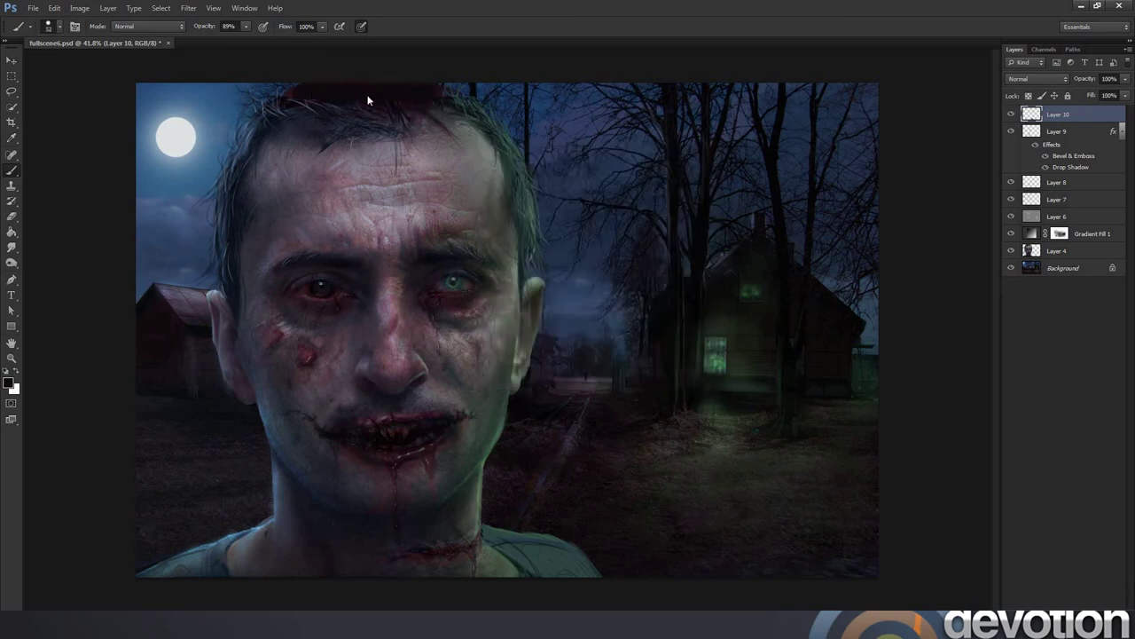
key(i)
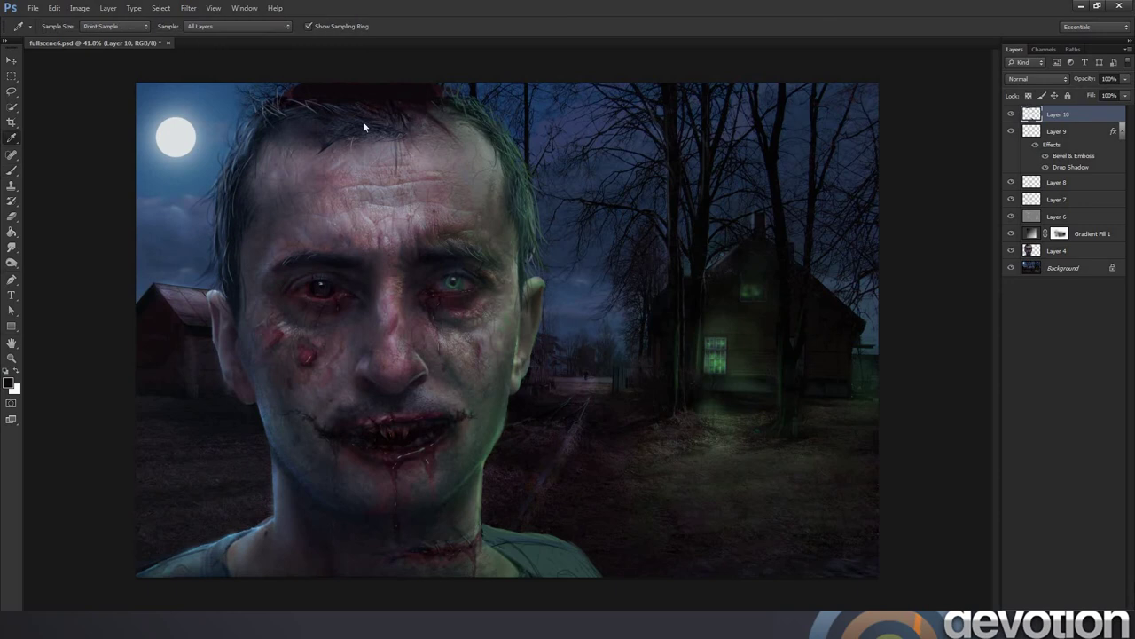
Paint fine hair strands over the dark wound at the top of the head with the sketch-nospace brush at 4 px.
click(276, 140)
key(b)
right_click(401, 144)
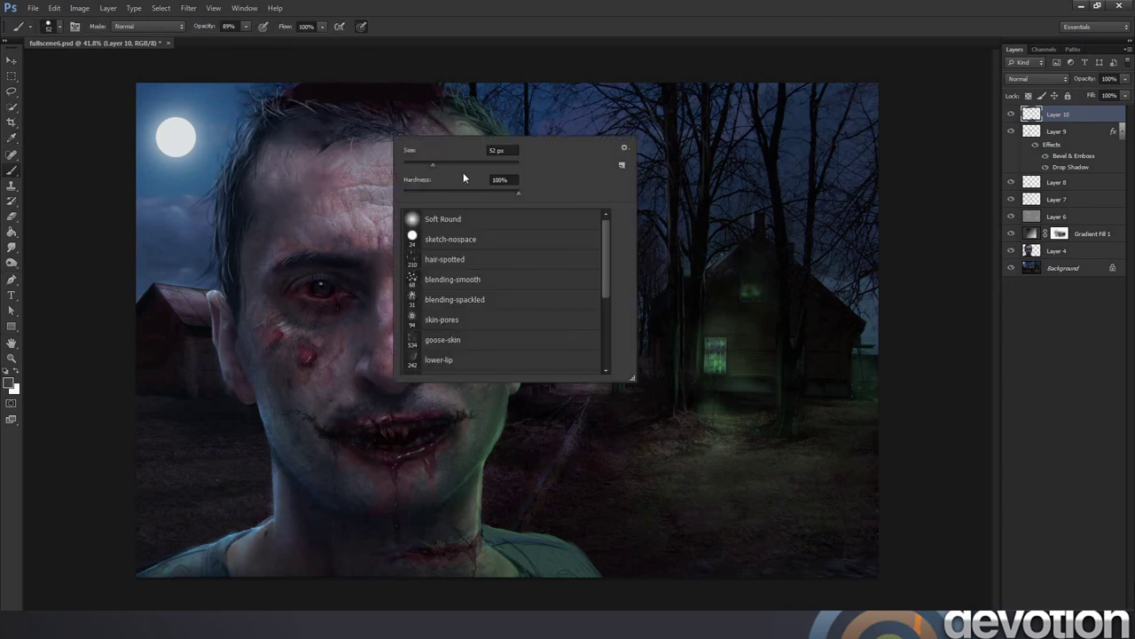
click(431, 236)
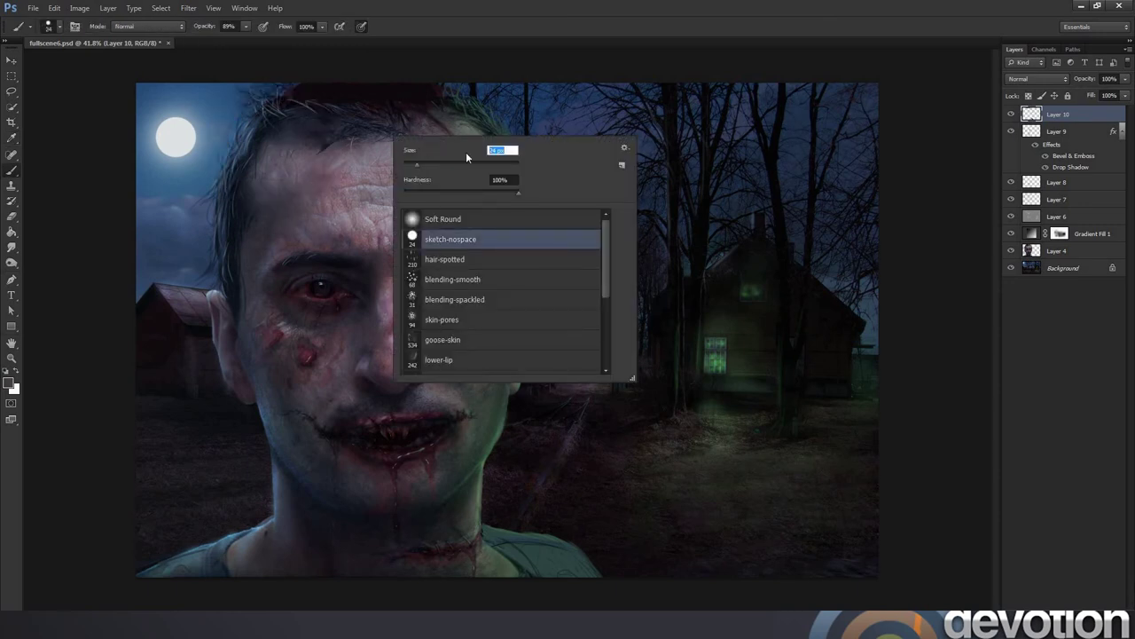
text(4)
key(Return)
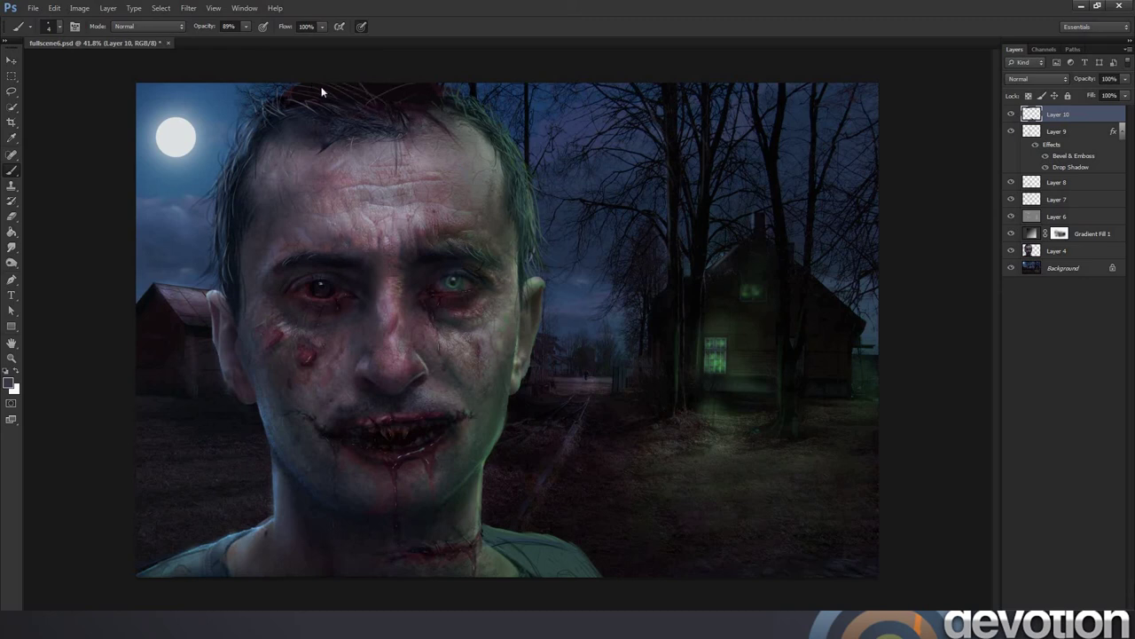
Sample grey and sky-blue tones and paint more fine strands across the hair at the top of the head.
key(i)
click(449, 138)
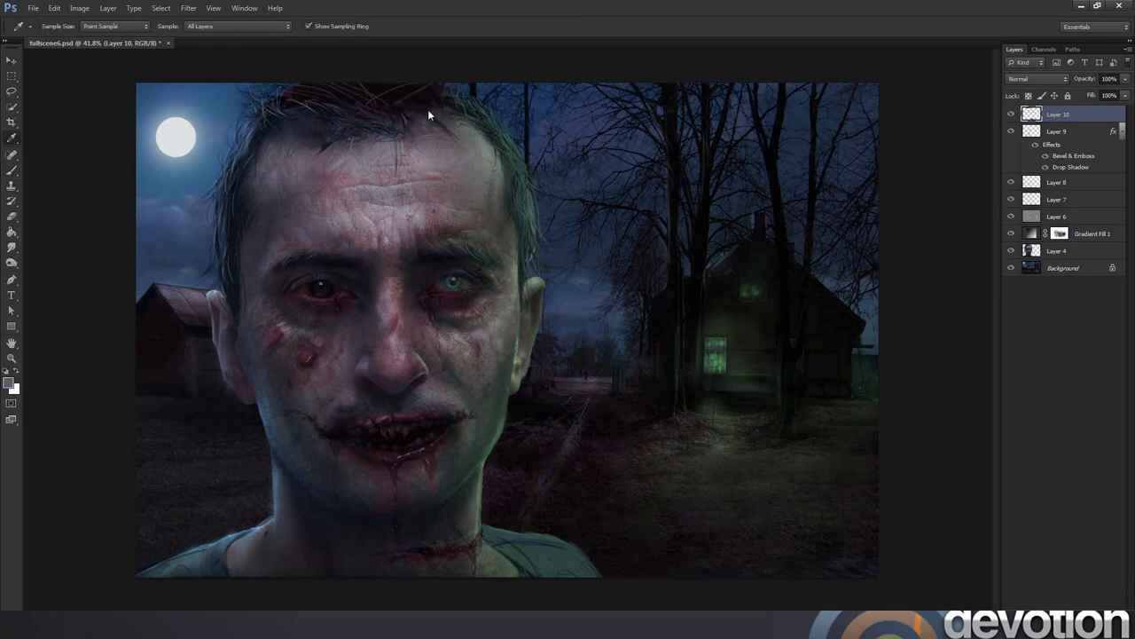
key(b)
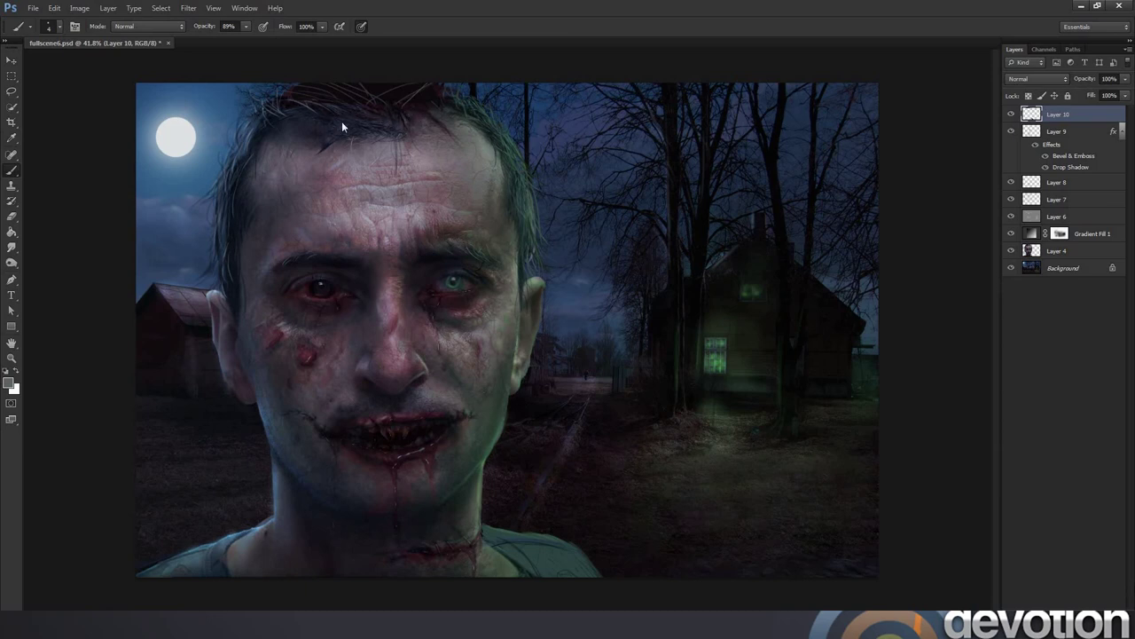
alt+click(196, 125)
key(alt)
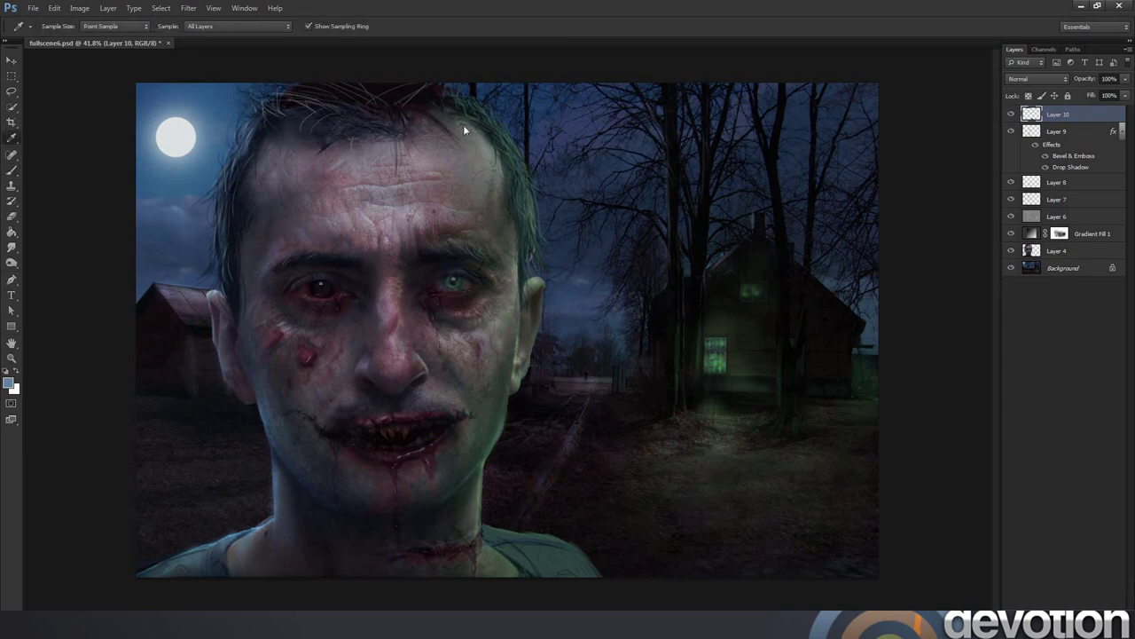
alt+click(463, 124)
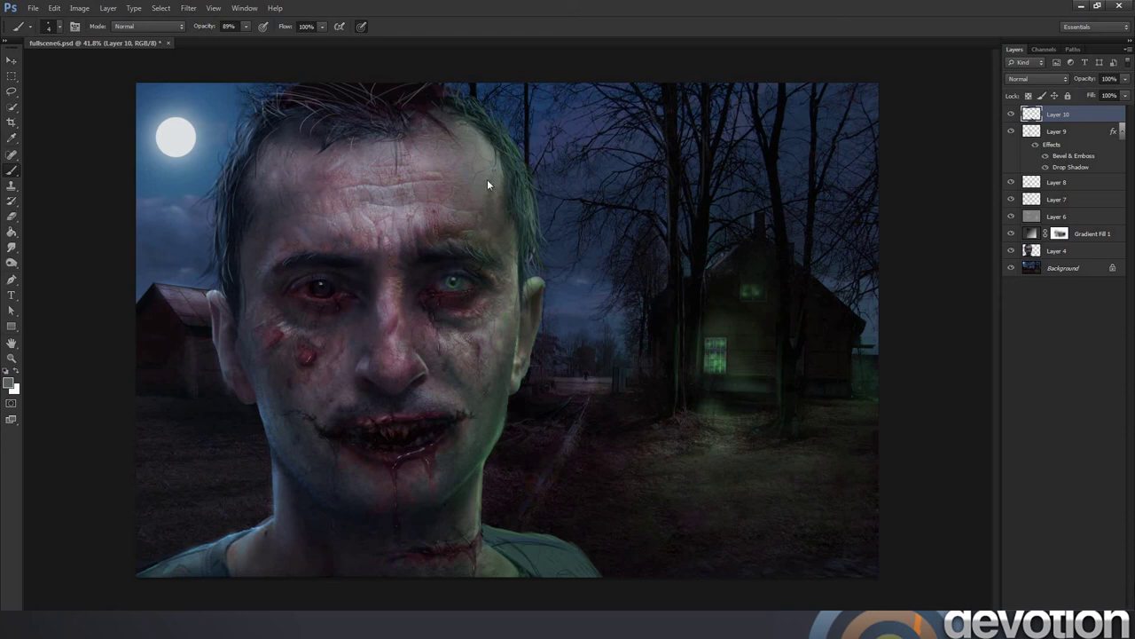
Paint a small white catchlight in the dark eye on the moon side with the 4 px brush.
click(13, 358)
click(320, 281)
drag(320, 281, 378, 280)
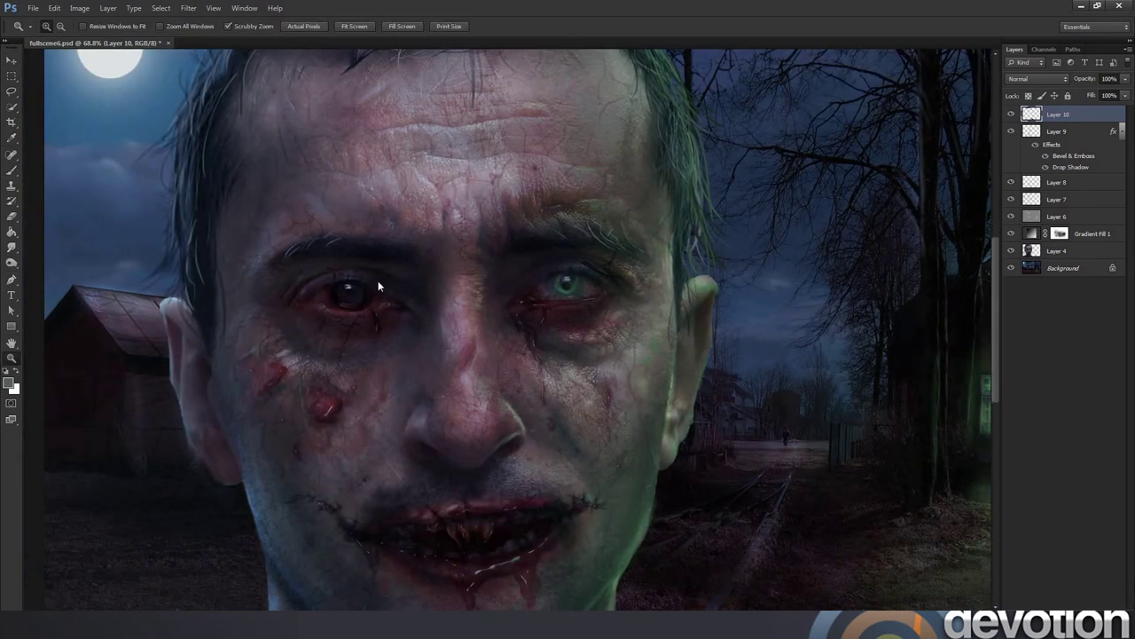
key(x)
key(b)
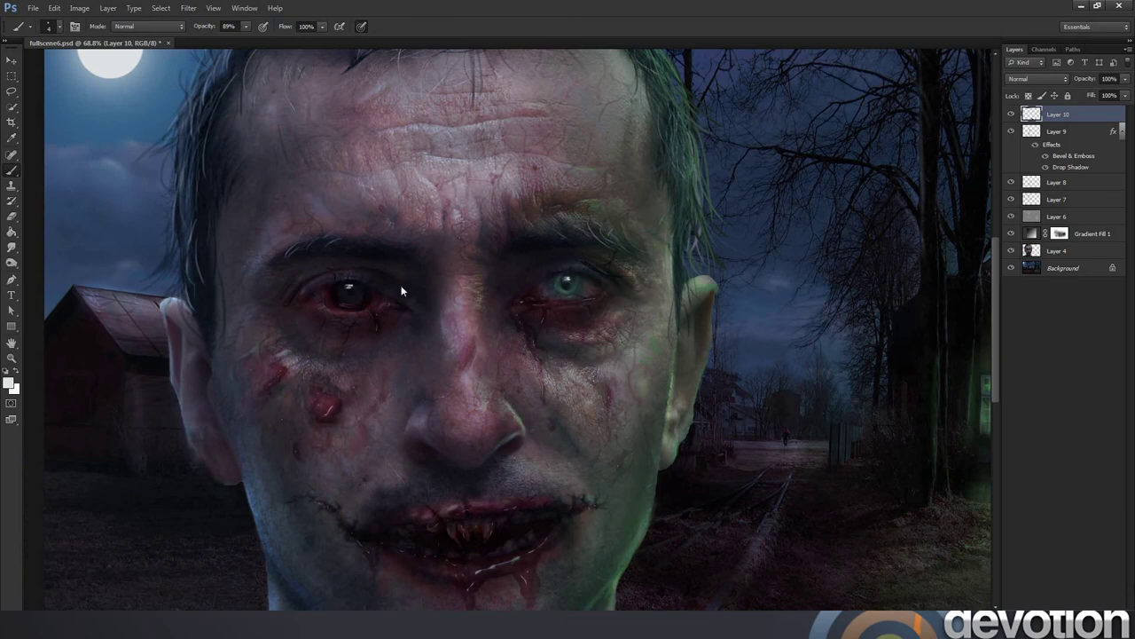
click(12, 357)
alt+click(418, 316)
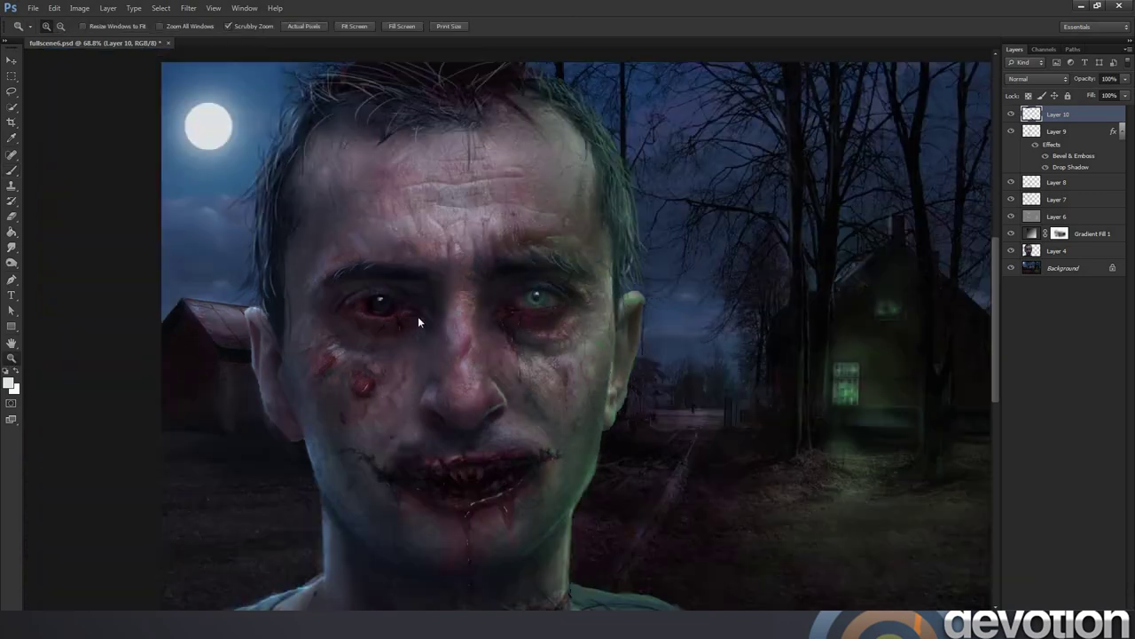
click(481, 340)
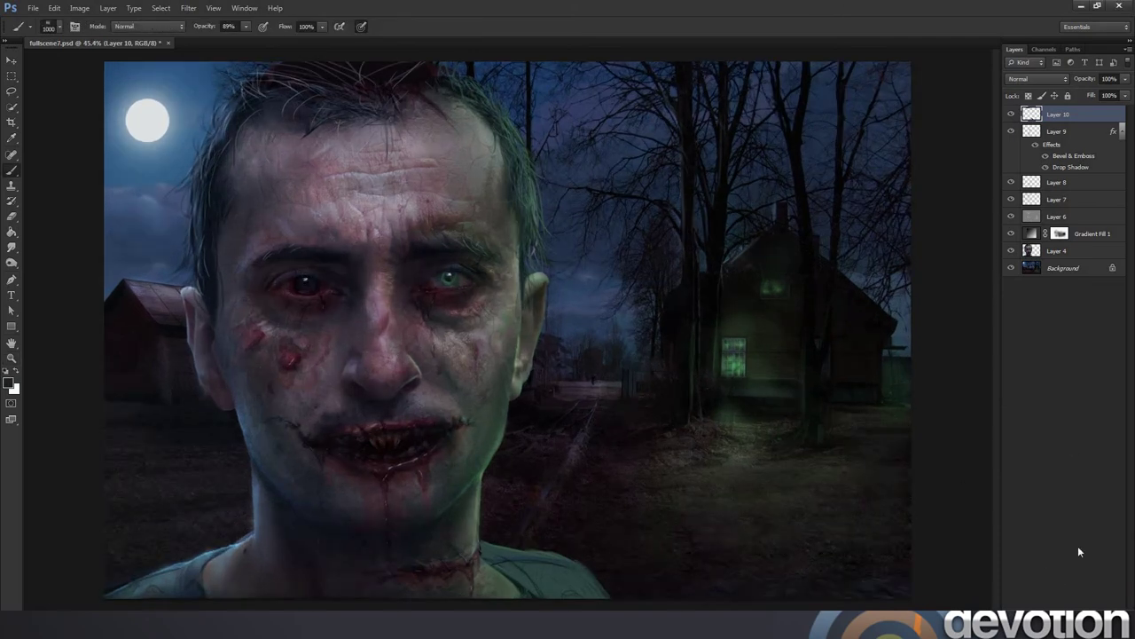
Create a new layer named mistback and place it between Layer 4 and the Background.
key(ctrl+shift+alt+n)
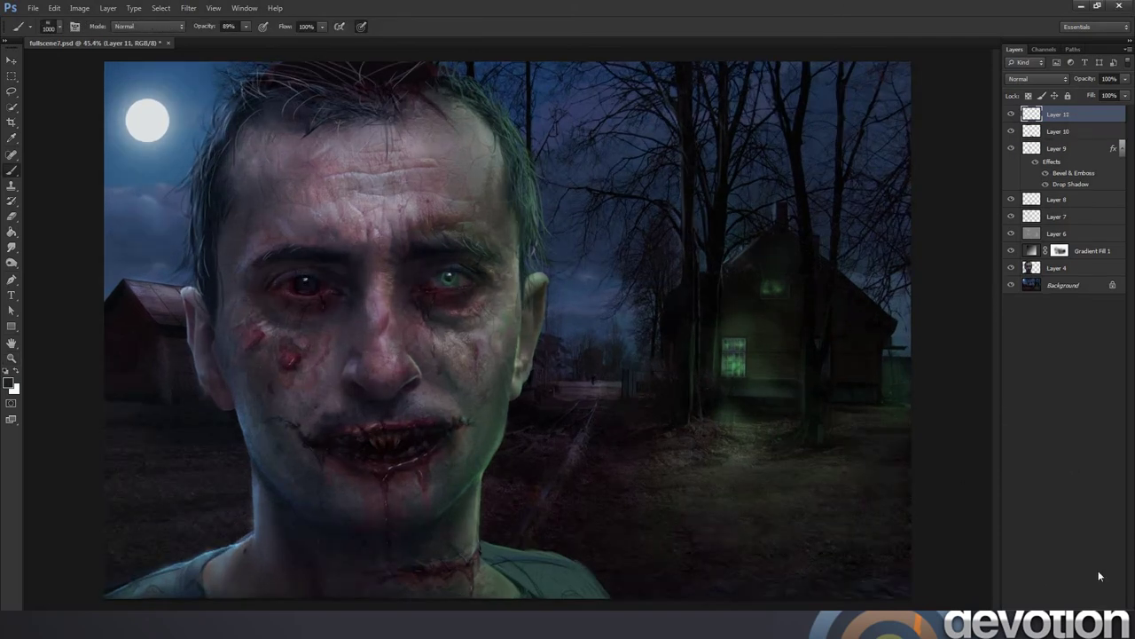
double_click(1060, 115)
text(mistback)
key(Return)
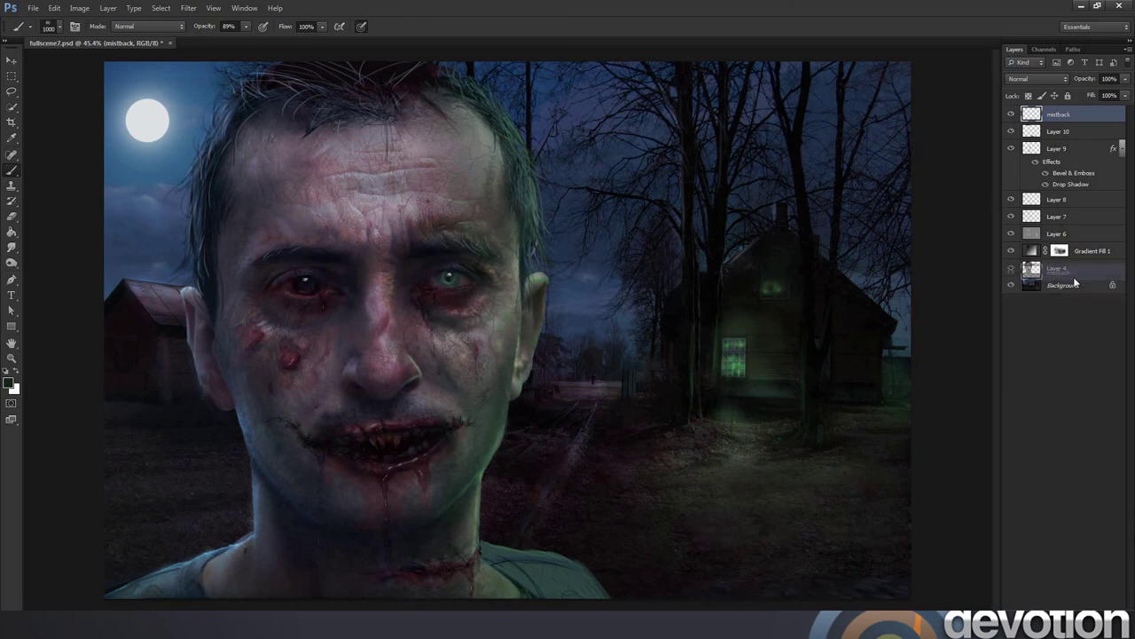
drag(1082, 139, 1075, 272)
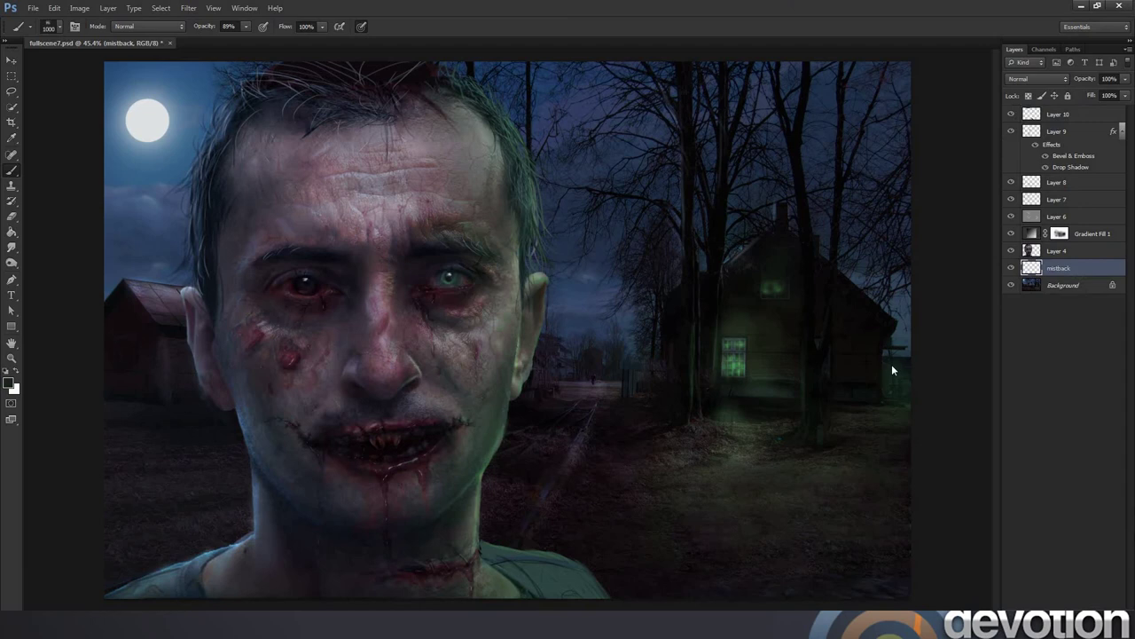
Sample green from the lit window and paint fog around the house with the 1000 px fog brush.
right_click(718, 380)
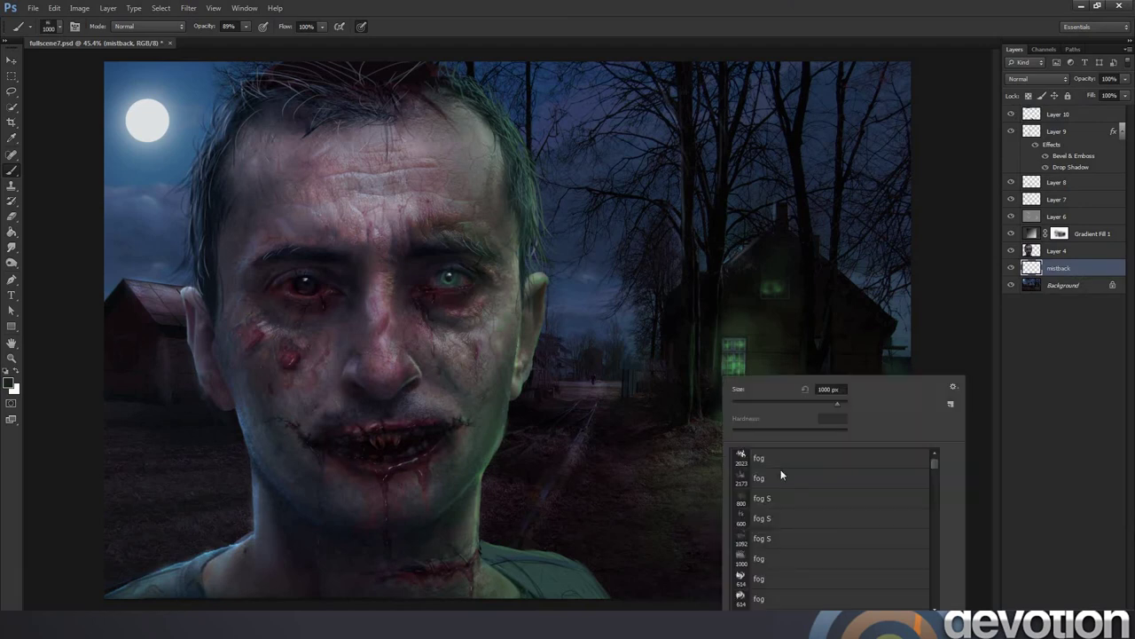
click(967, 470)
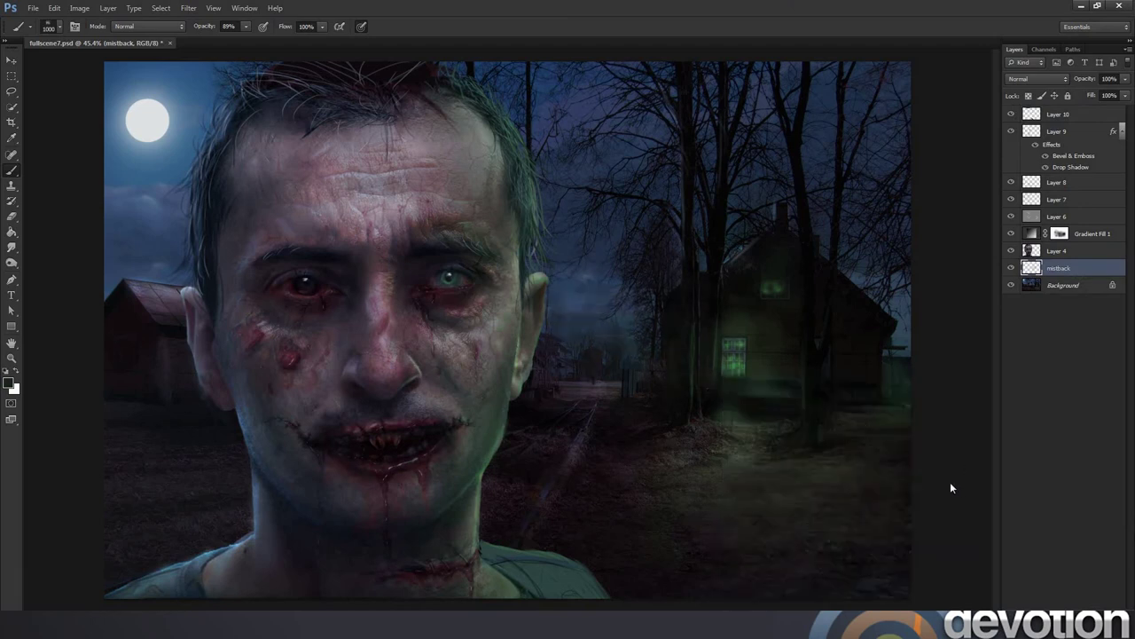
alt+click(735, 363)
click(724, 382)
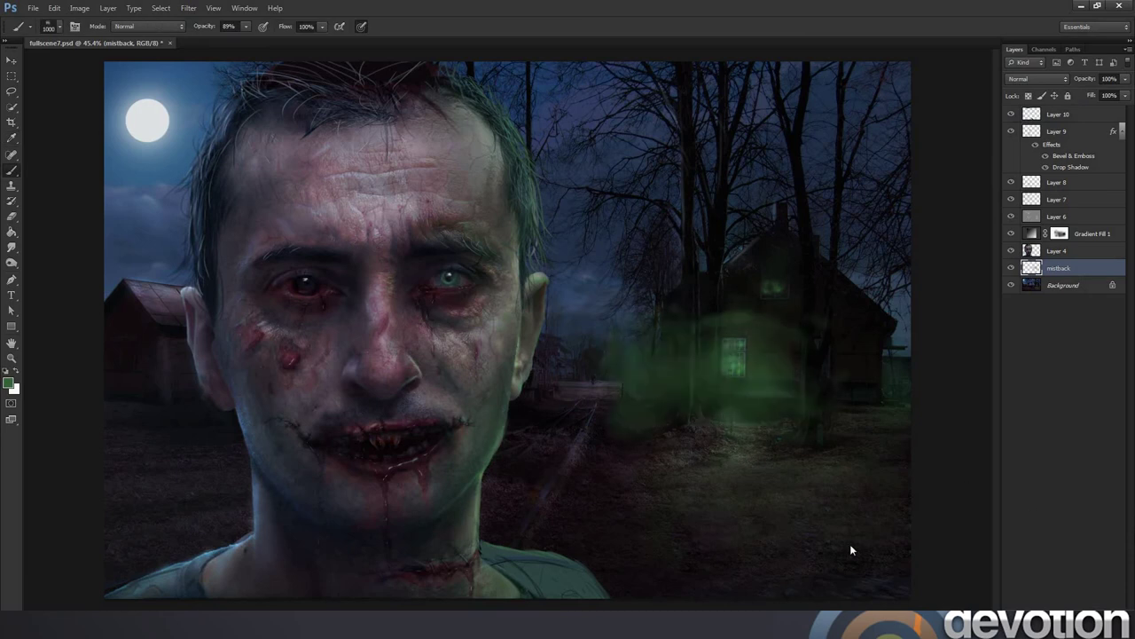
Lower the mistback layer's opacity to 61%, try the Soft Light blend mode and settle on Screen.
click(1125, 79)
click(1103, 93)
click(1066, 80)
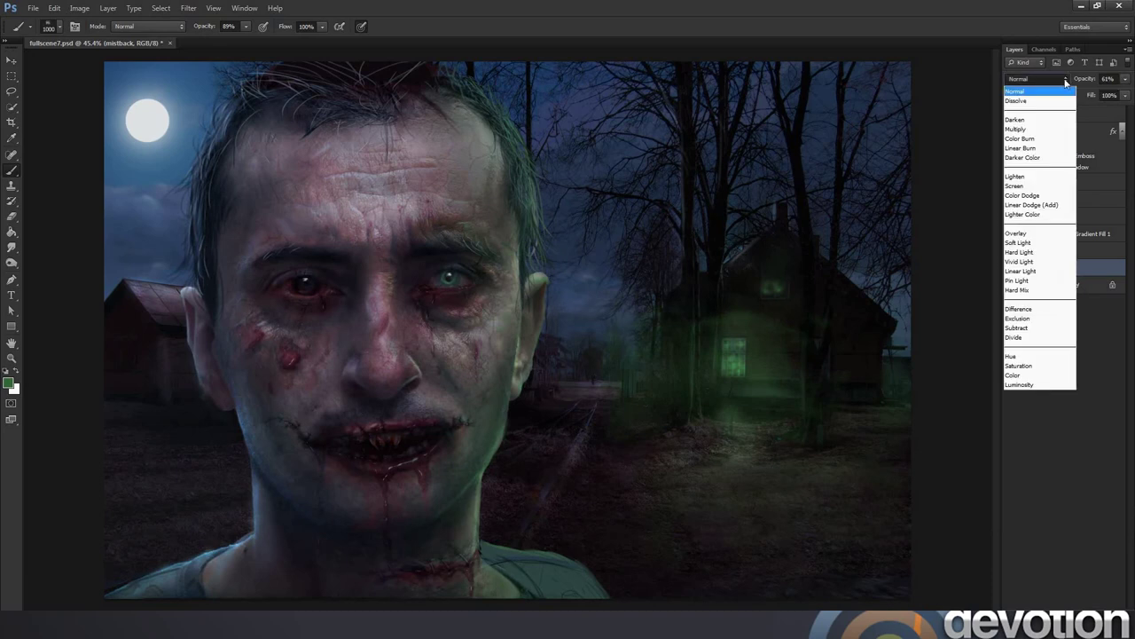
click(1029, 242)
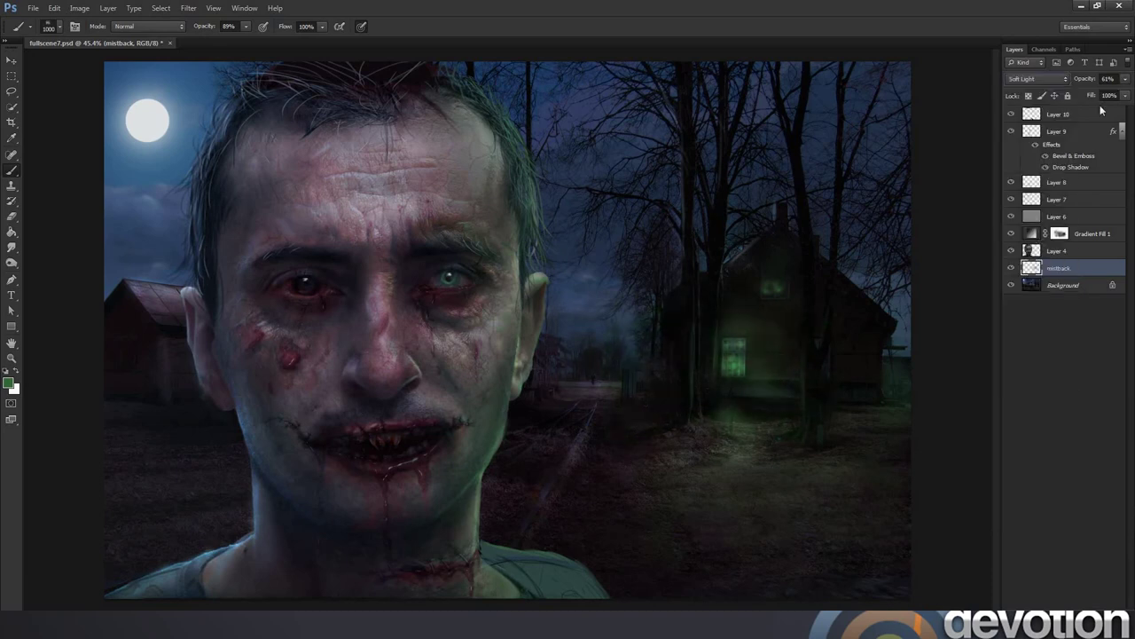
click(1066, 80)
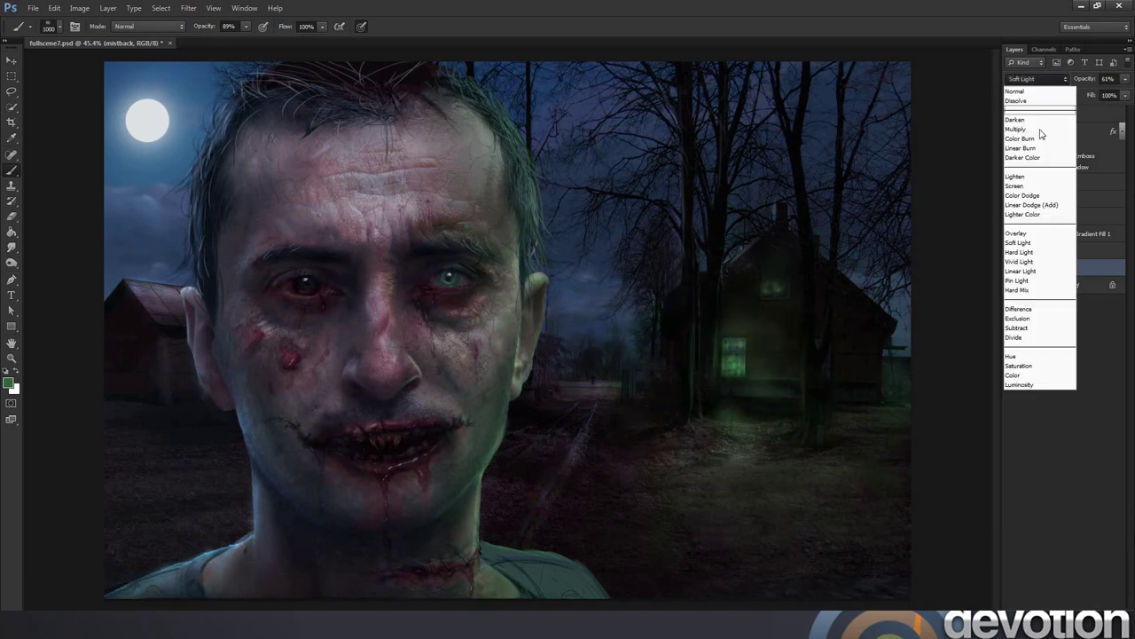
click(1032, 188)
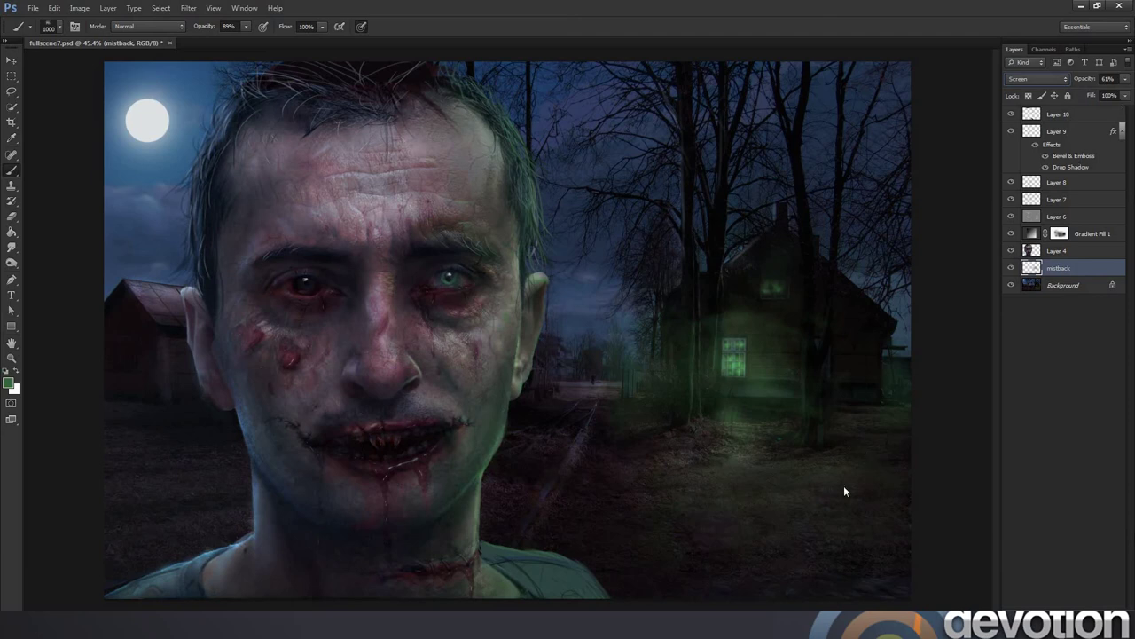
Paint more green fog over the ground in front of the house and reduce the mistback layer's opacity to 45%.
click(869, 434)
drag(701, 497, 761, 546)
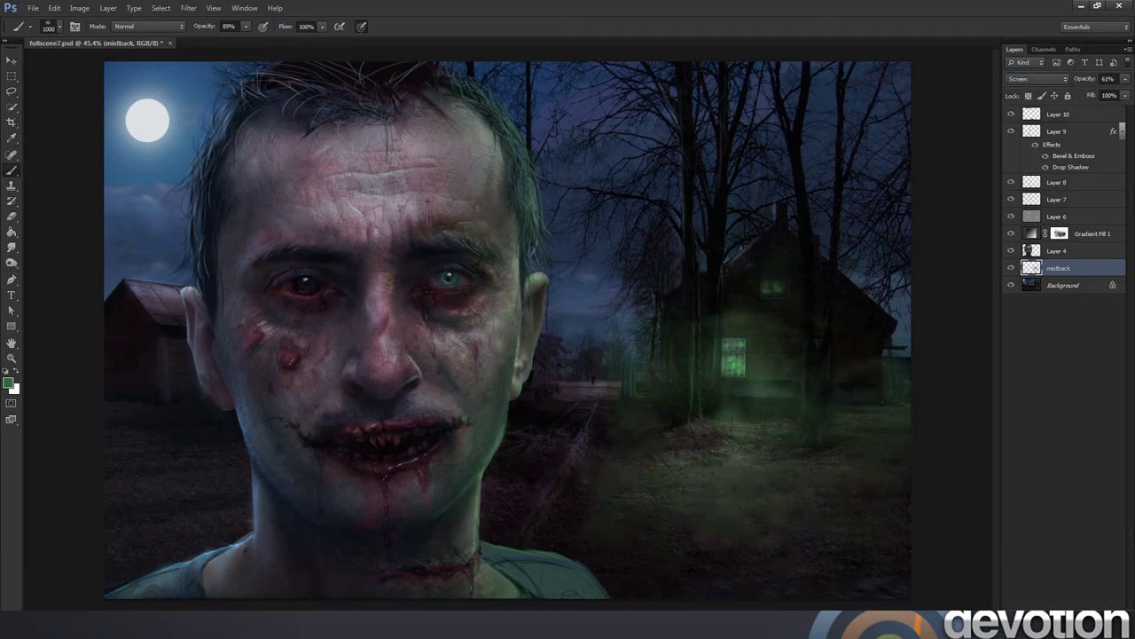
click(1126, 95)
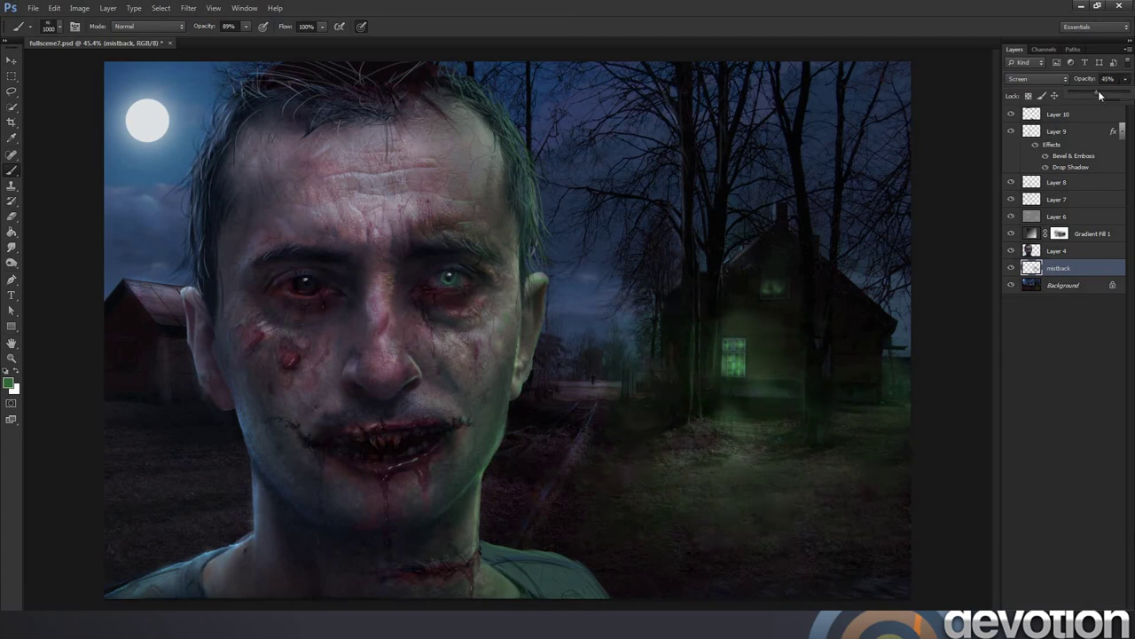
drag(1098, 91, 1094, 90)
Add large green fog patches over the house and trees with the 1964 px fog brush.
right_click(782, 377)
scroll(843, 597, down, 2)
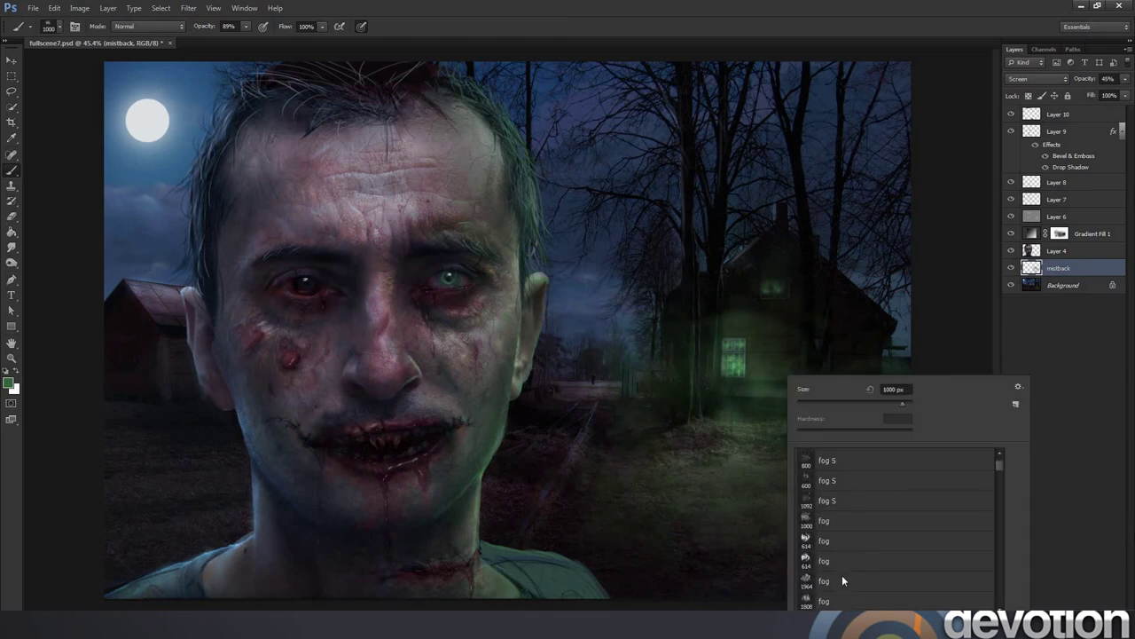
click(827, 581)
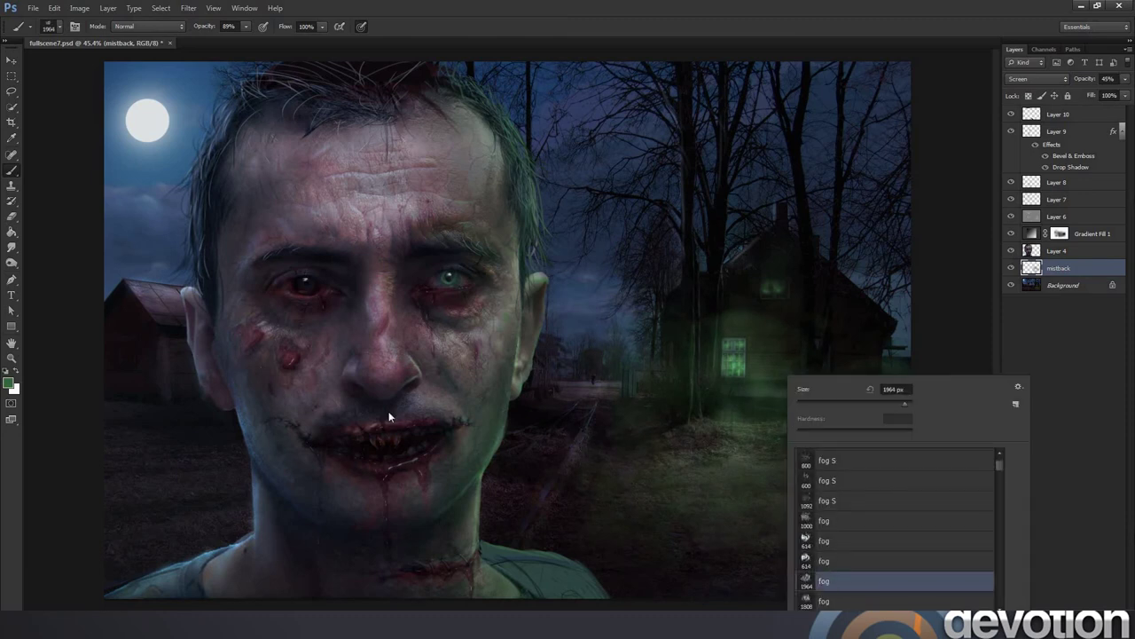
click(709, 293)
click(708, 293)
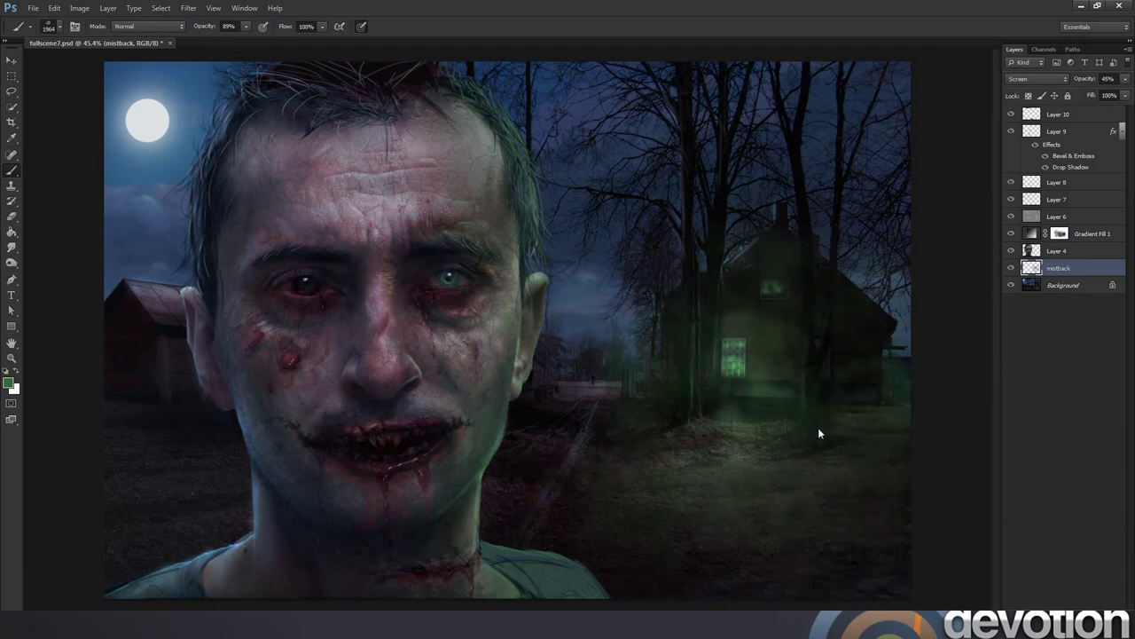
Sample a muted blue from the scene and switch to the 614 px fog brush.
key(i)
key(b)
right_click(543, 271)
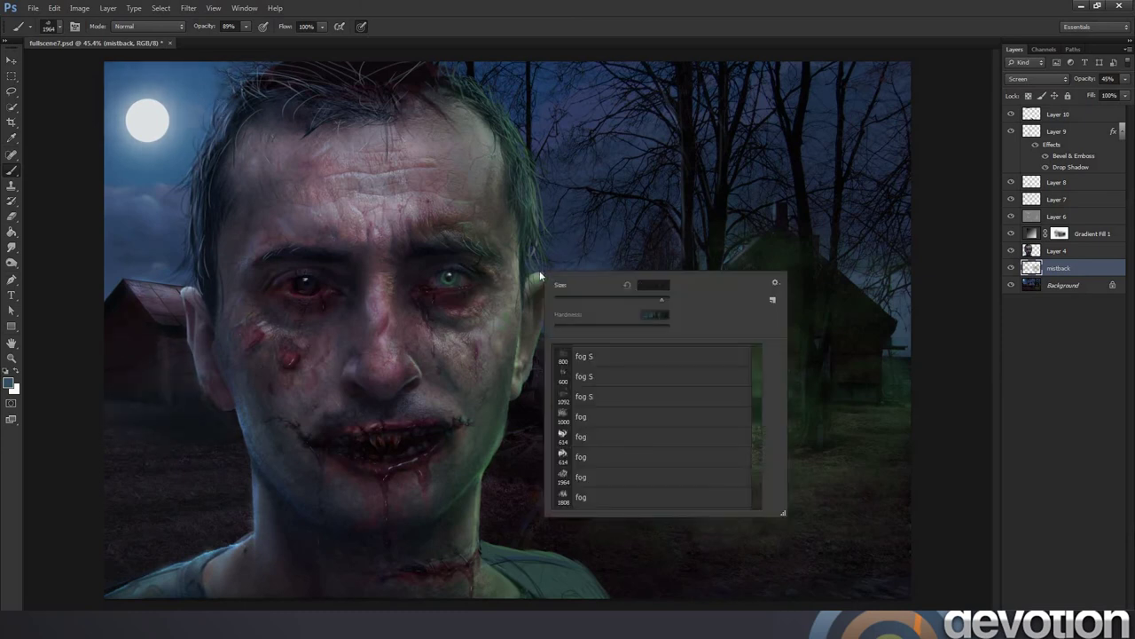
click(583, 438)
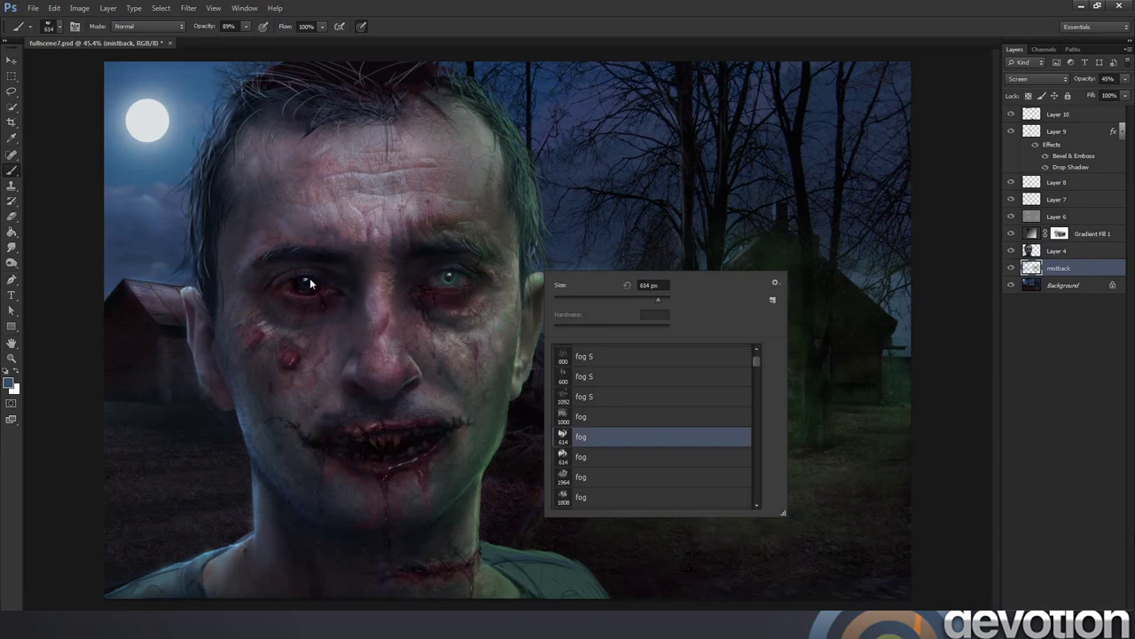
key(Escape)
Try painting near-white mist sampled from the moon over the clouds above the barn, and undo it.
key(i)
click(159, 133)
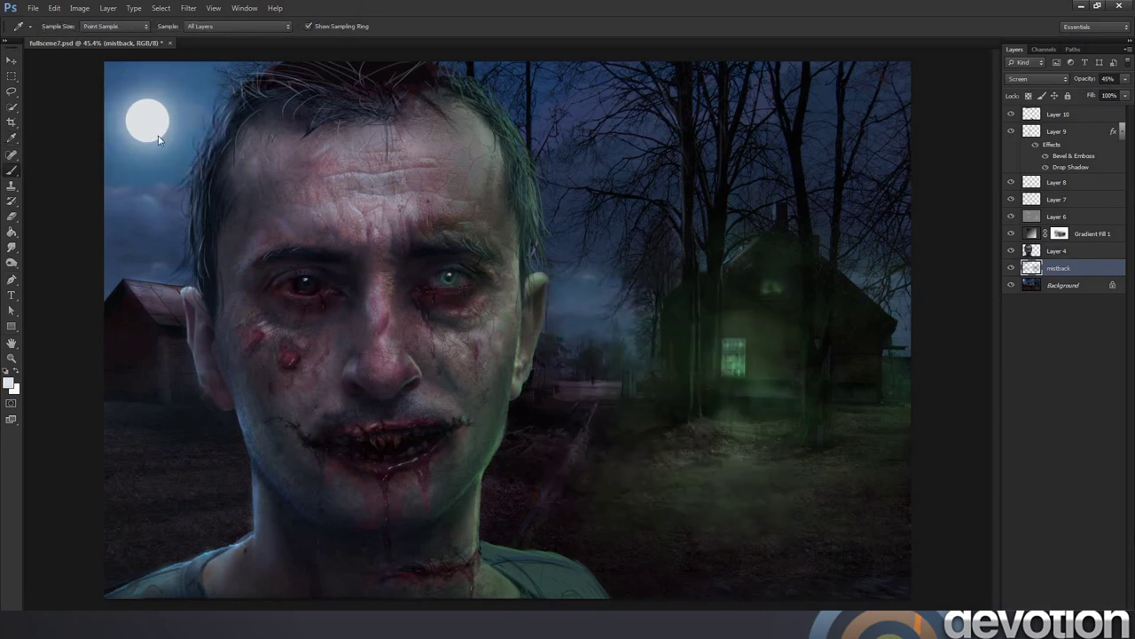
key(b)
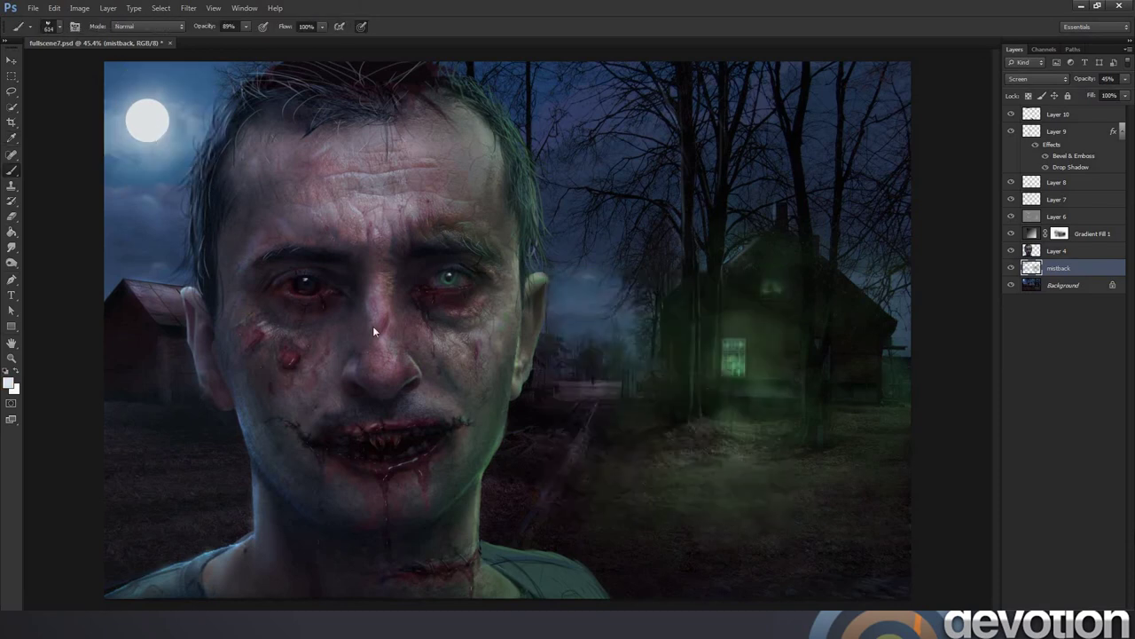
mouse_move(127, 261)
mouse_down()
mouse_move(142, 211)
mouse_move(170, 224)
mouse_up()
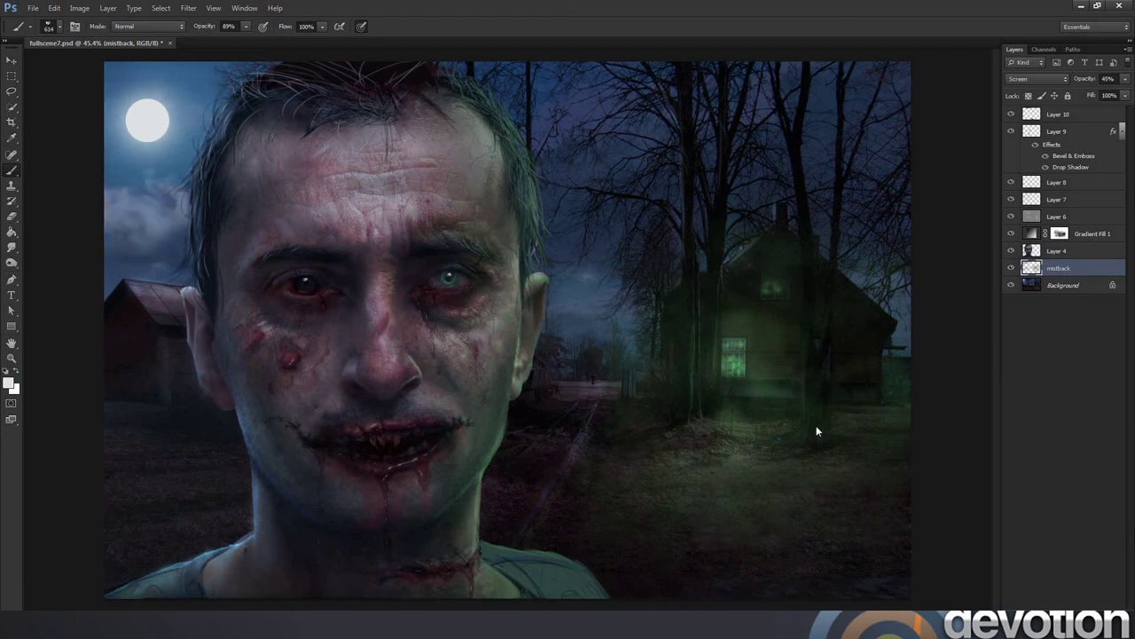
key(ctrl+z)
Try painting blue mist sampled from the sky near the moon in front of the barn, and undo it.
key(i)
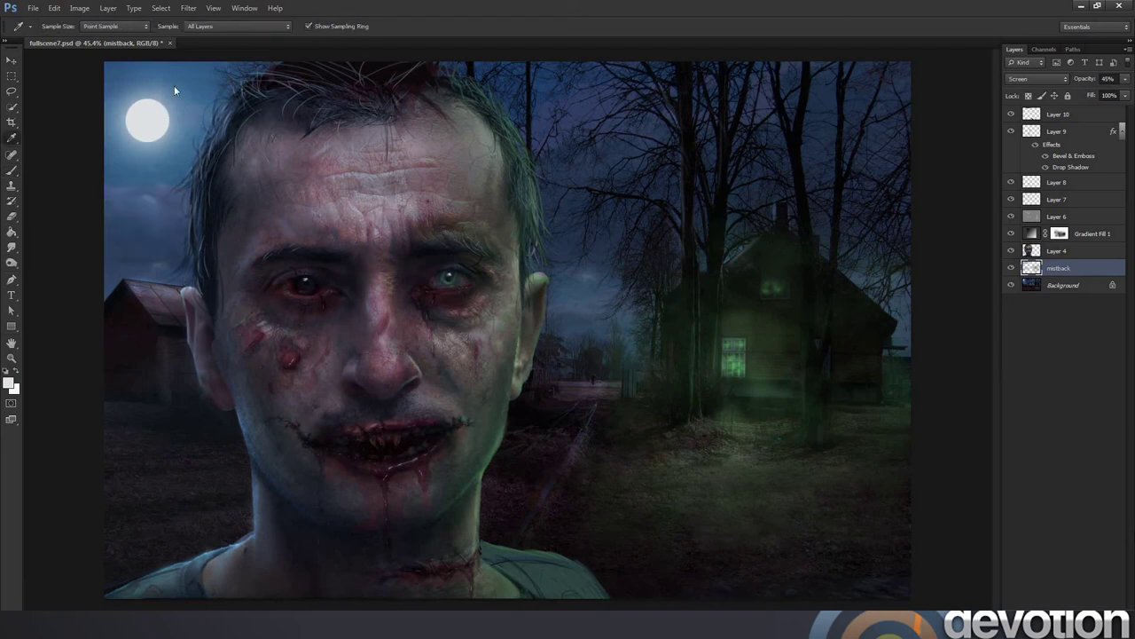
click(167, 82)
key(b)
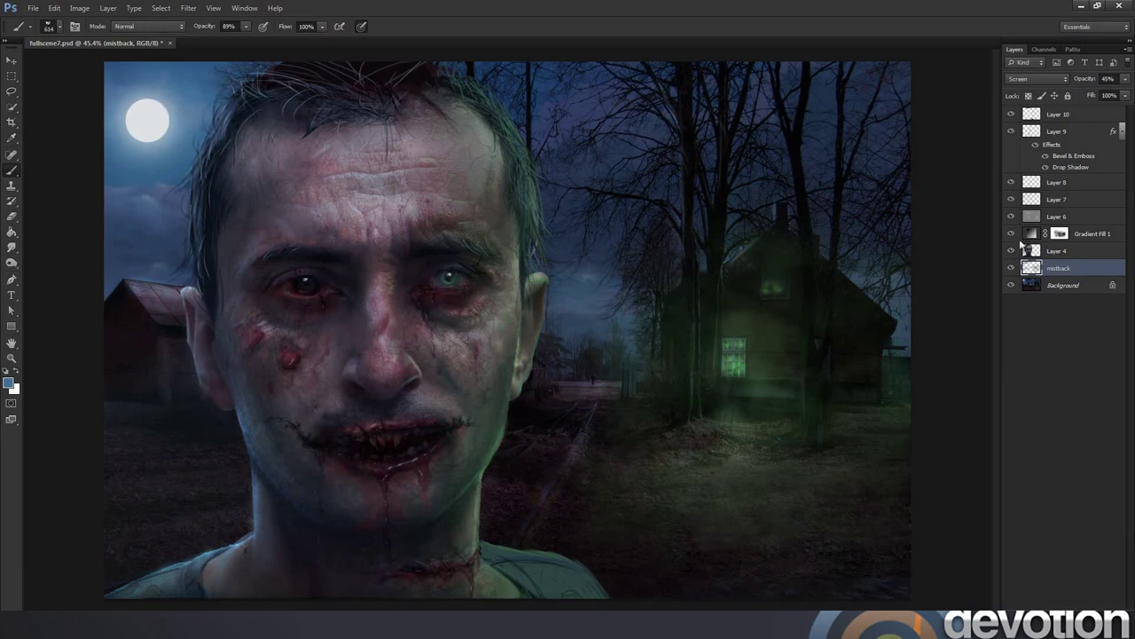
drag(146, 388, 193, 387)
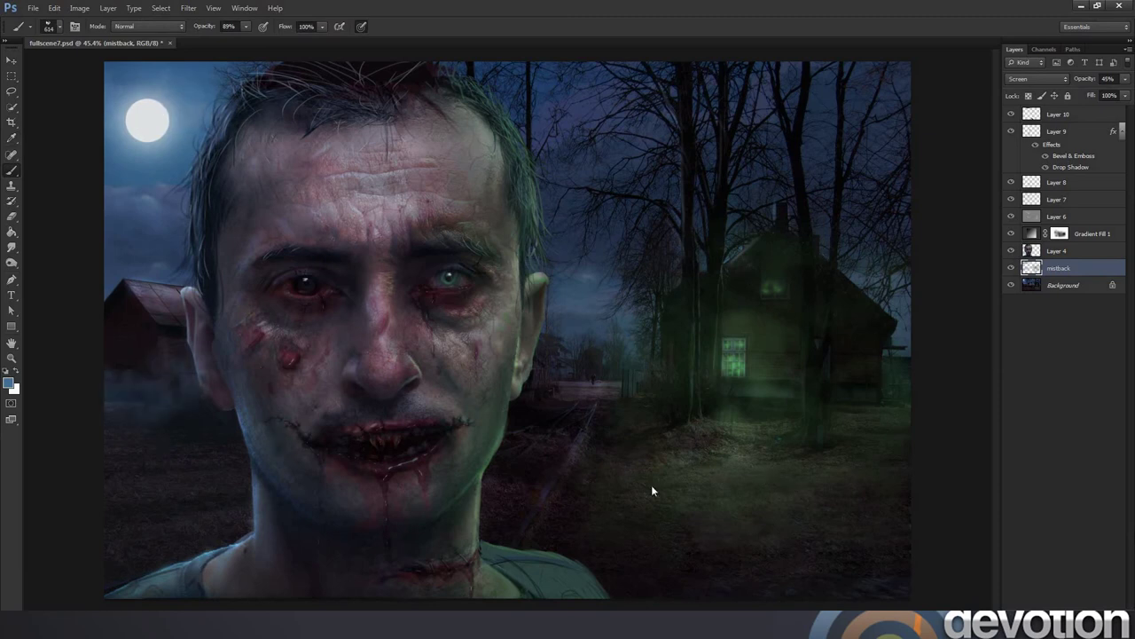
key(ctrl+z)
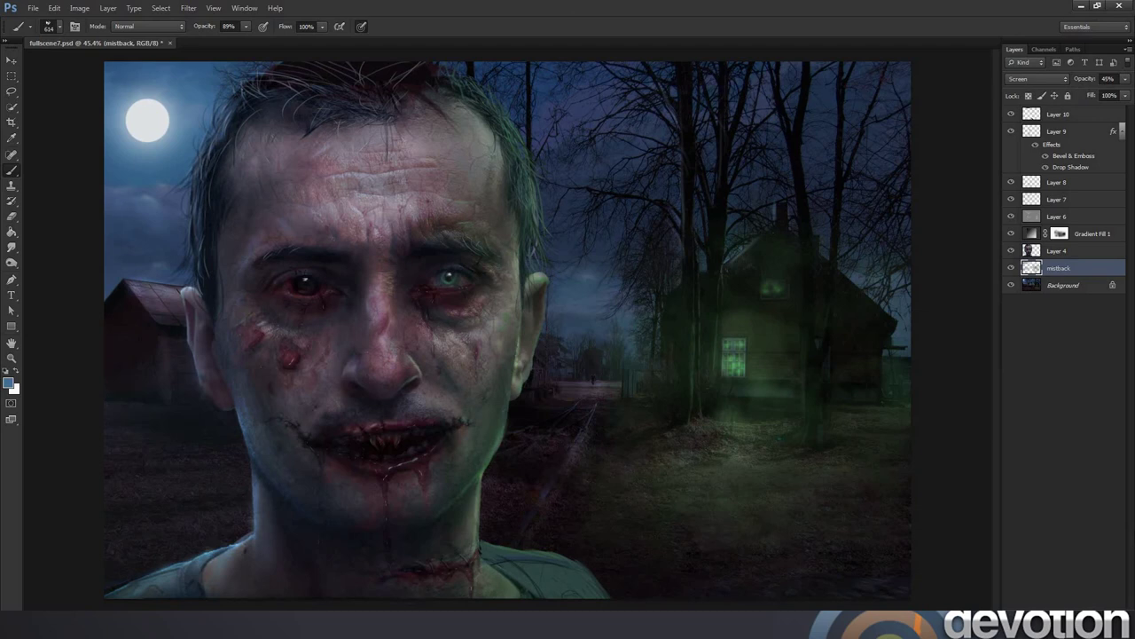
Lower the mistback layer's opacity to 34% and stamp blue fog at the far end of the path.
click(1124, 78)
click(611, 370)
click(611, 370)
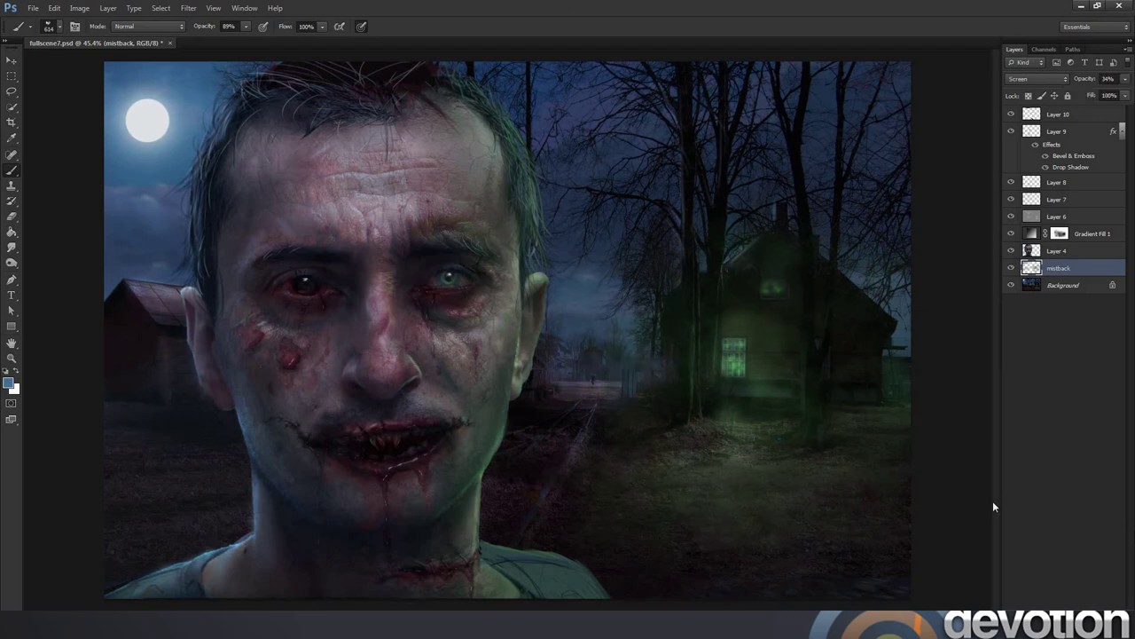
click(599, 411)
Switch to the 1108 px fog brush and stamp blue fog over the far end of the path.
right_click(736, 458)
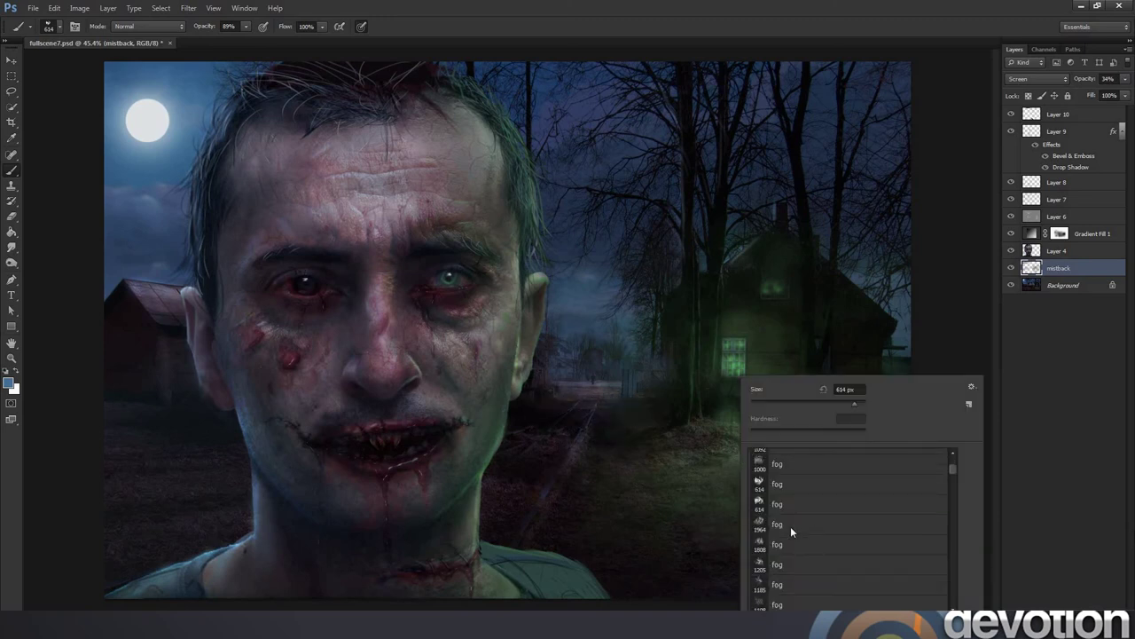
click(790, 526)
click(781, 604)
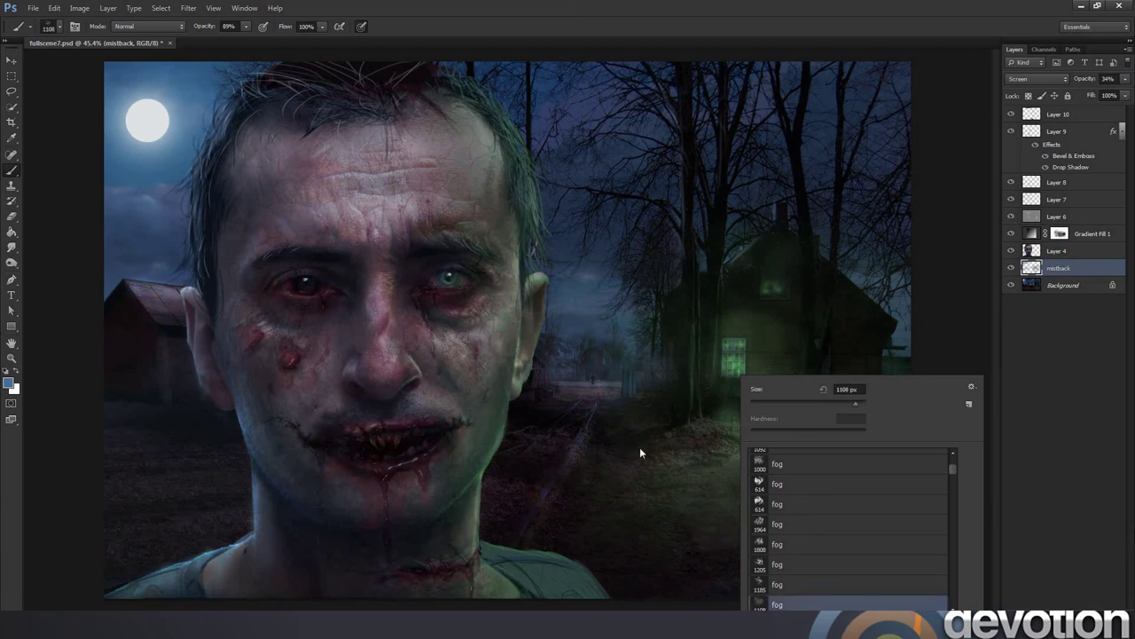
click(596, 401)
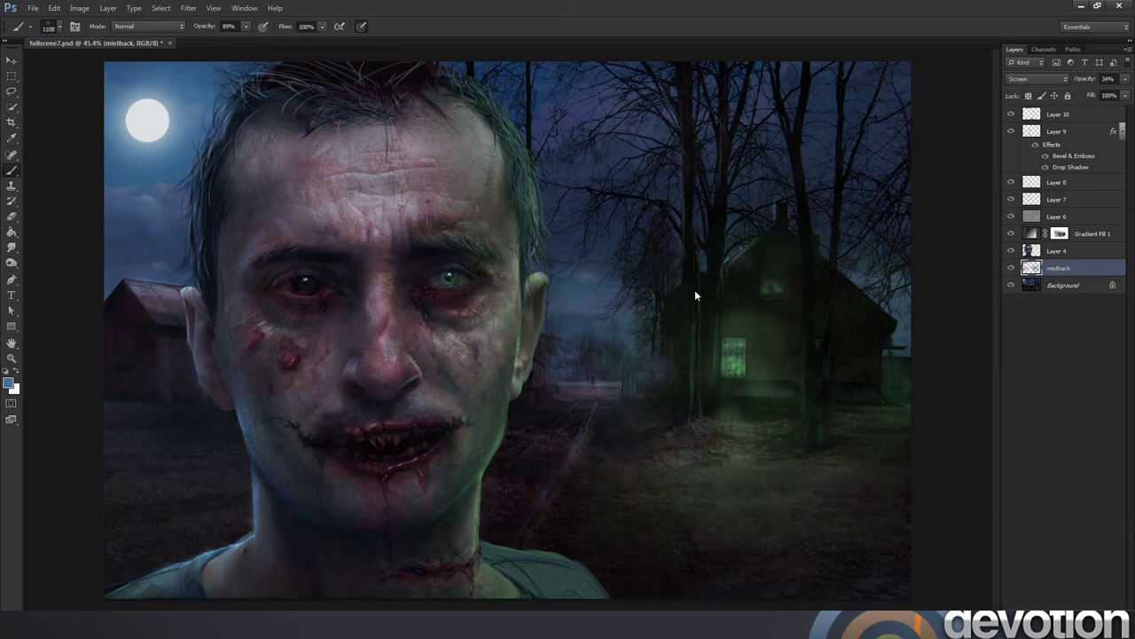
Sample a dark green below the house window and stamp it beside the path with the 614 px fog brush.
key(z)
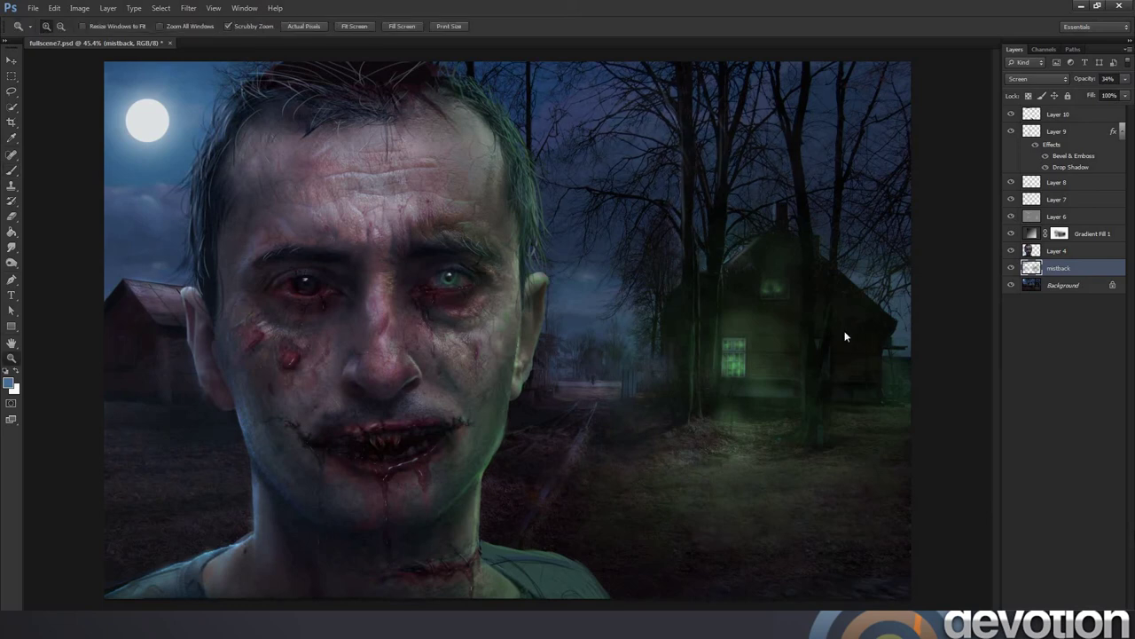
key(i)
click(761, 385)
key(b)
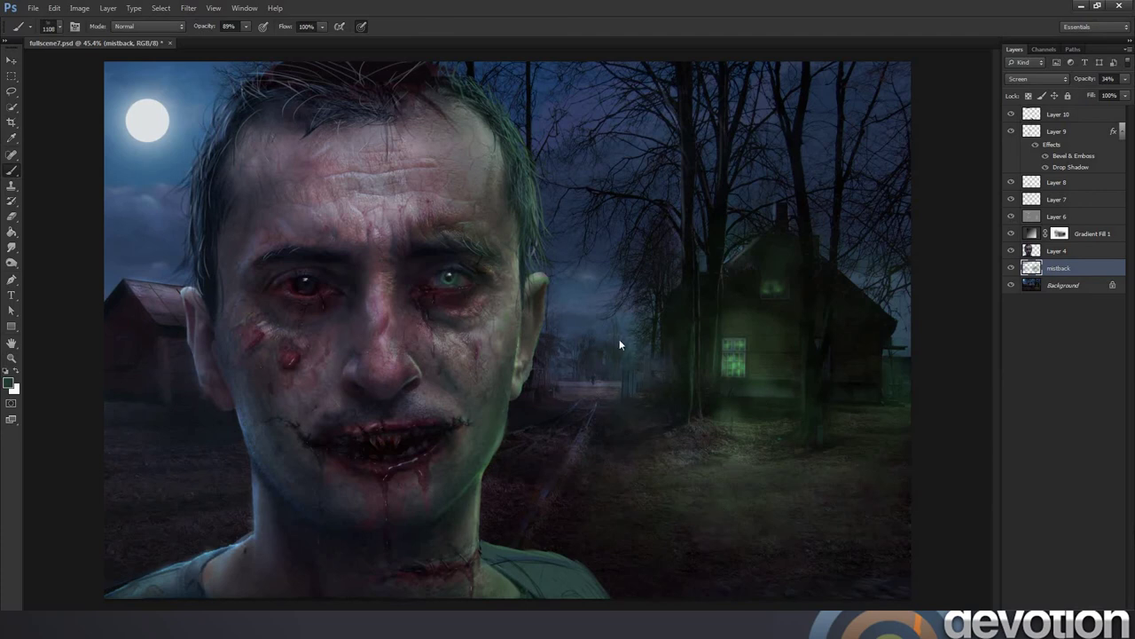
right_click(767, 344)
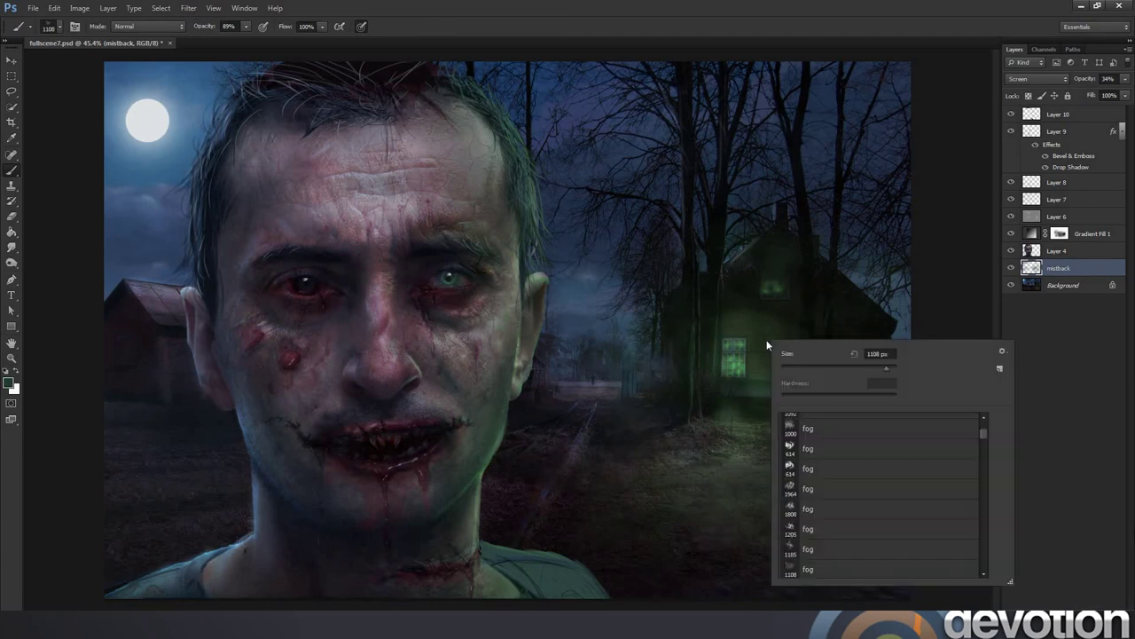
click(791, 452)
click(636, 391)
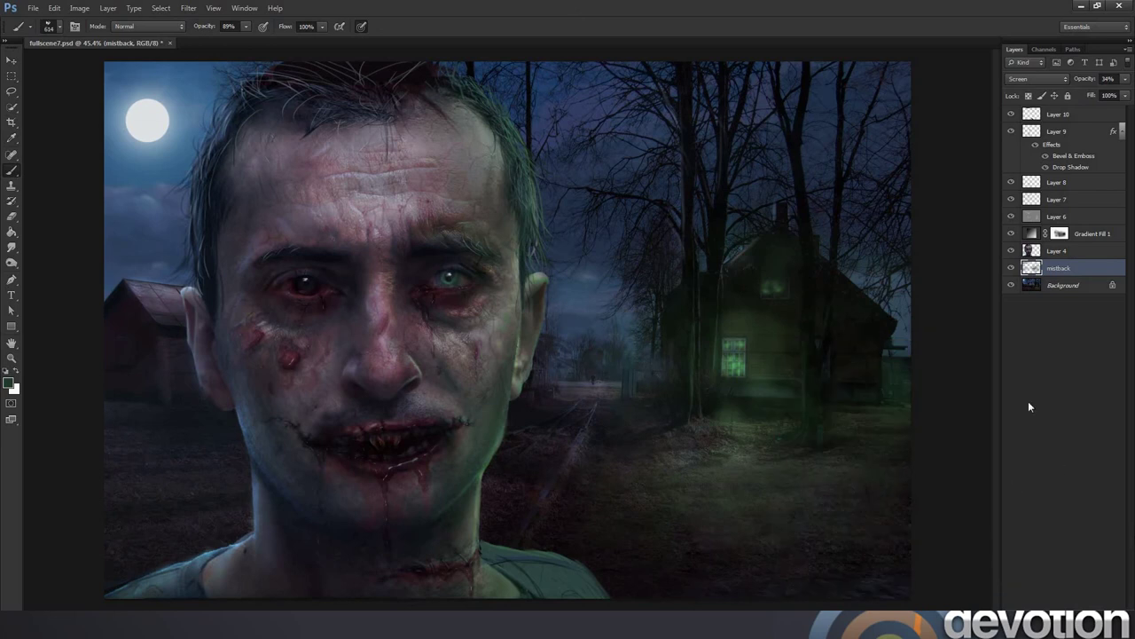
Try stamping fog in a brighter green sampled from the lit window near the path, and undo the stamp.
key(i)
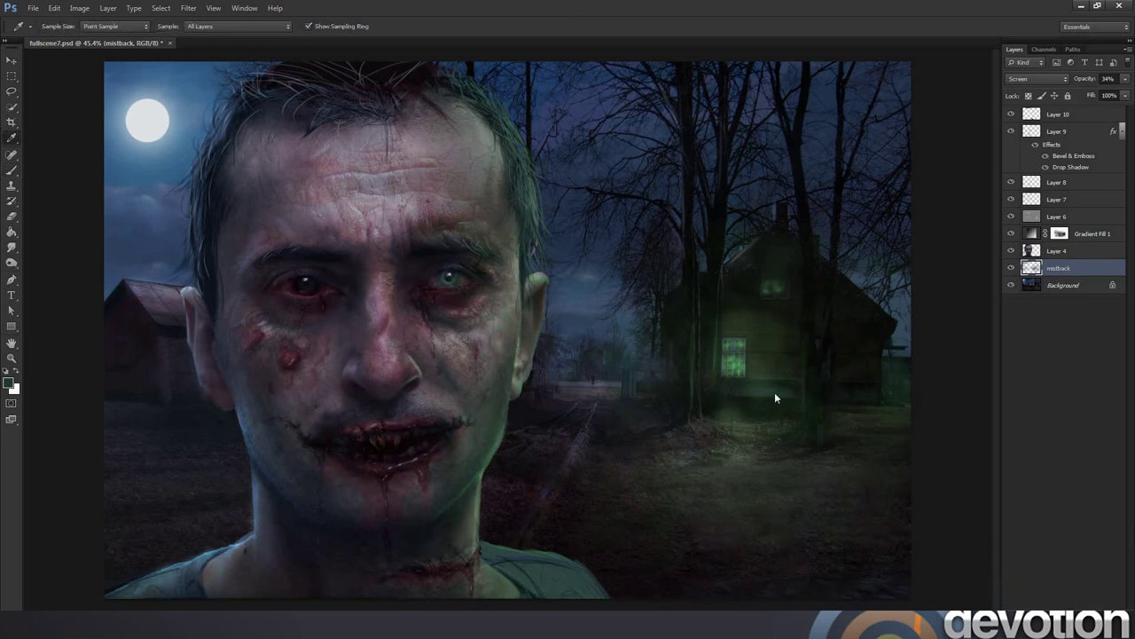
click(733, 366)
key(b)
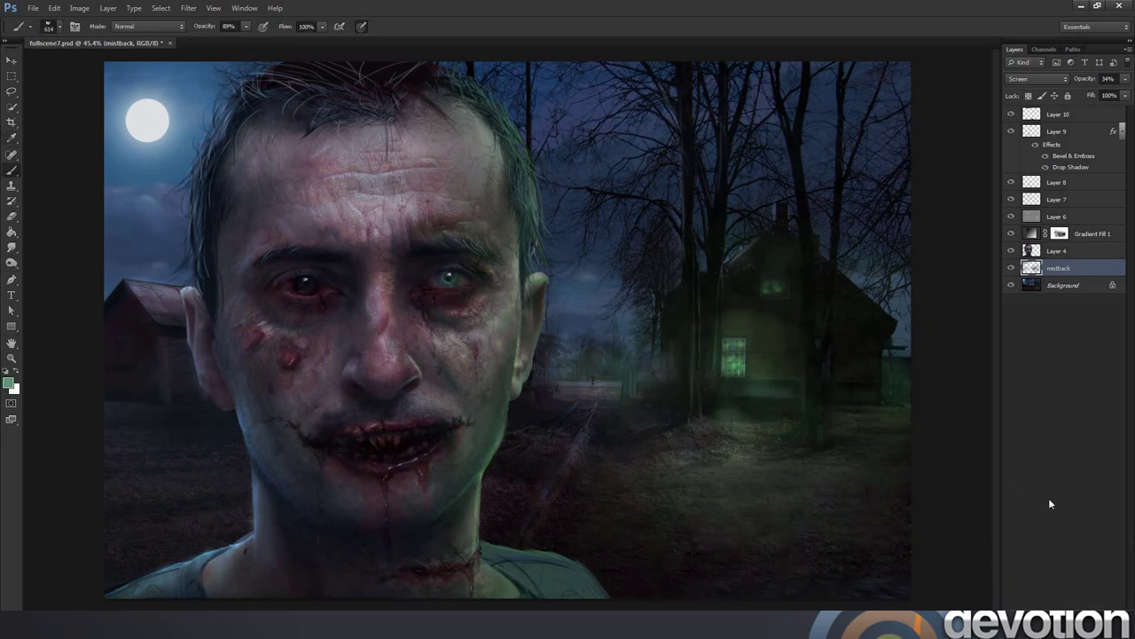
key(ctrl+z)
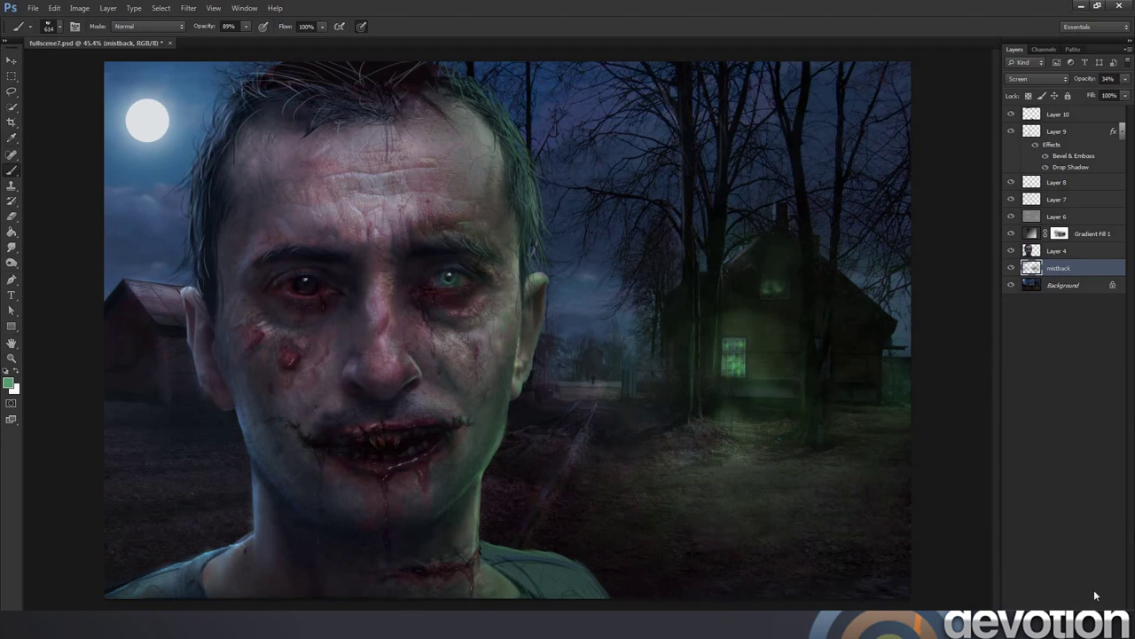
Add a new layer above mistback, stamp green fog over the lit house window, and lower the layer's opacity to 55%.
key(ctrl+shift+alt+n)
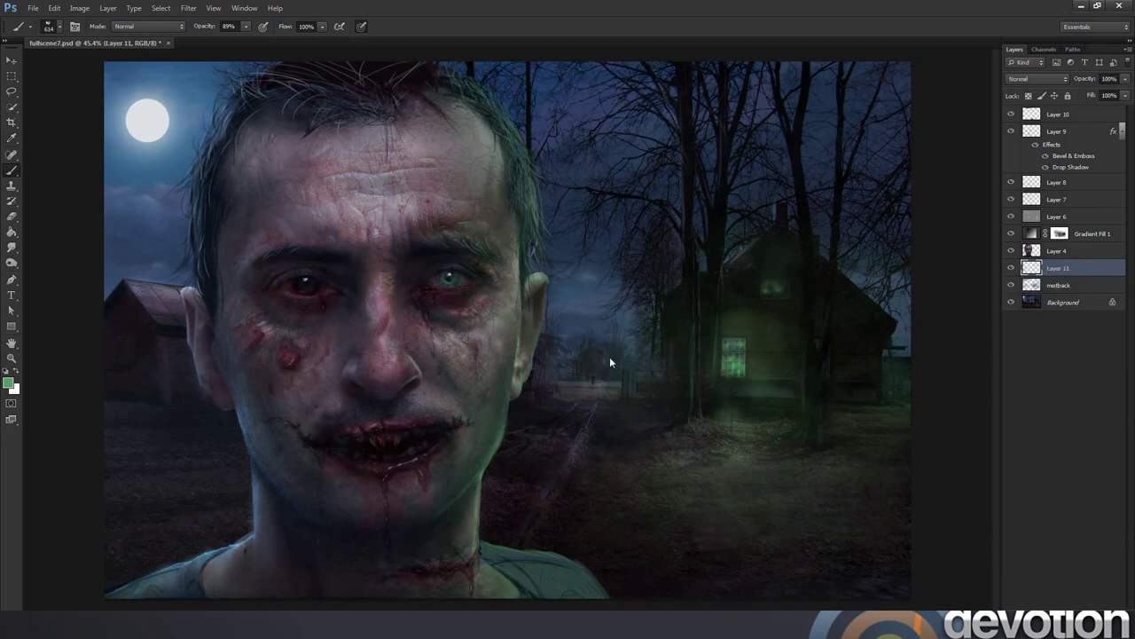
click(722, 364)
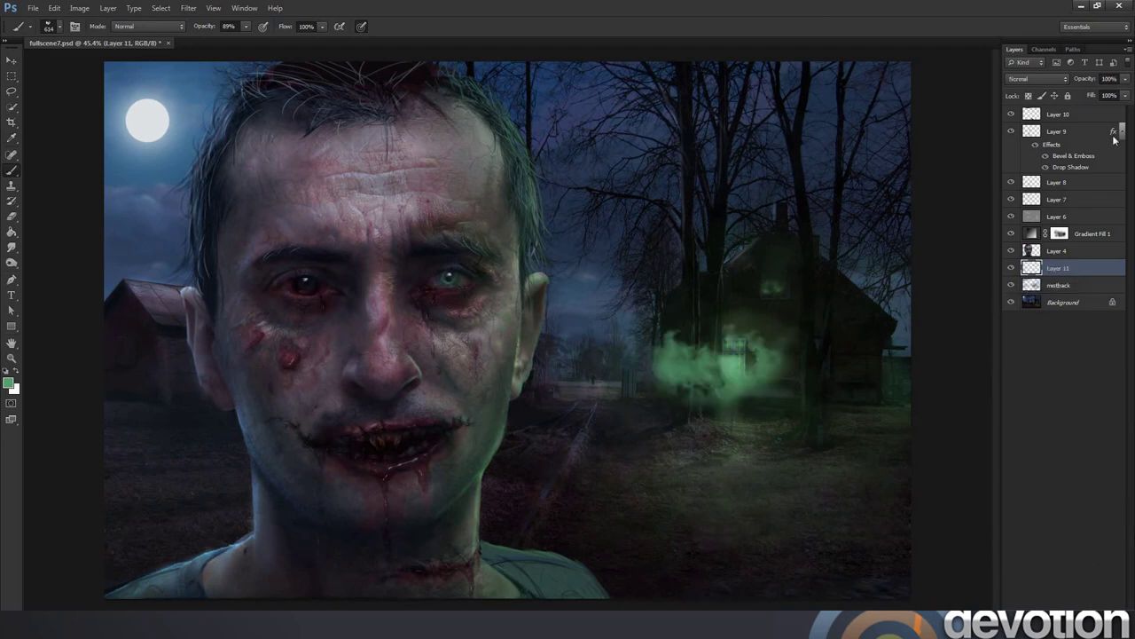
click(1124, 78)
drag(1111, 90, 1098, 95)
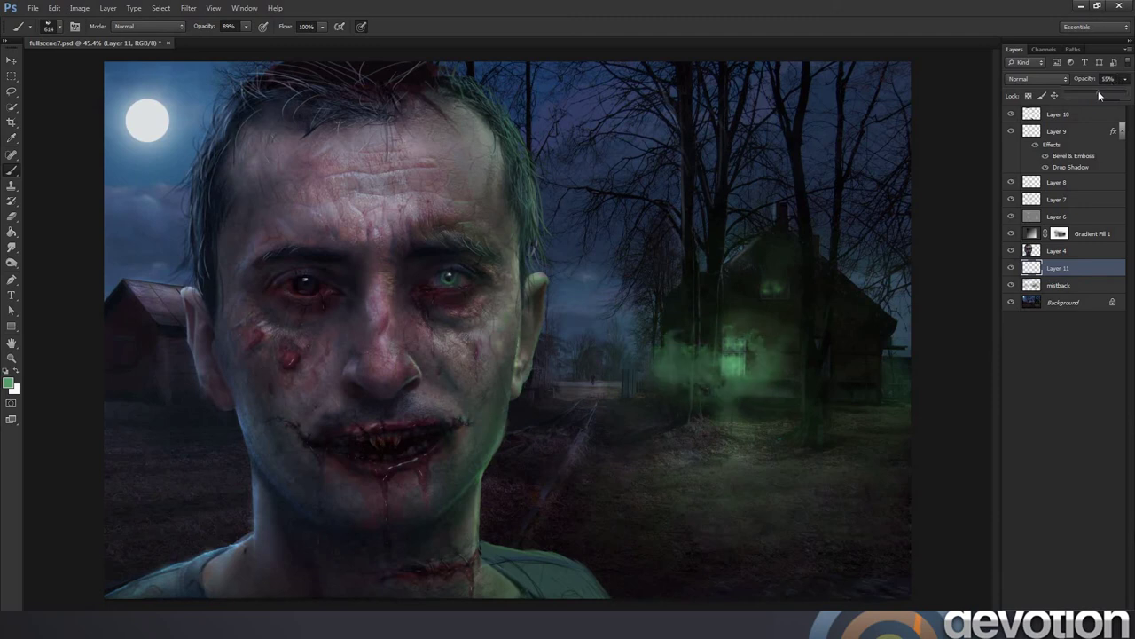
Move the green fog slightly up and right around the lit window and set its layer opacity to 40%.
click(12, 59)
mouse_move(731, 396)
mouse_down()
mouse_move(765, 410)
mouse_move(745, 389)
mouse_move(755, 426)
mouse_move(753, 376)
mouse_up()
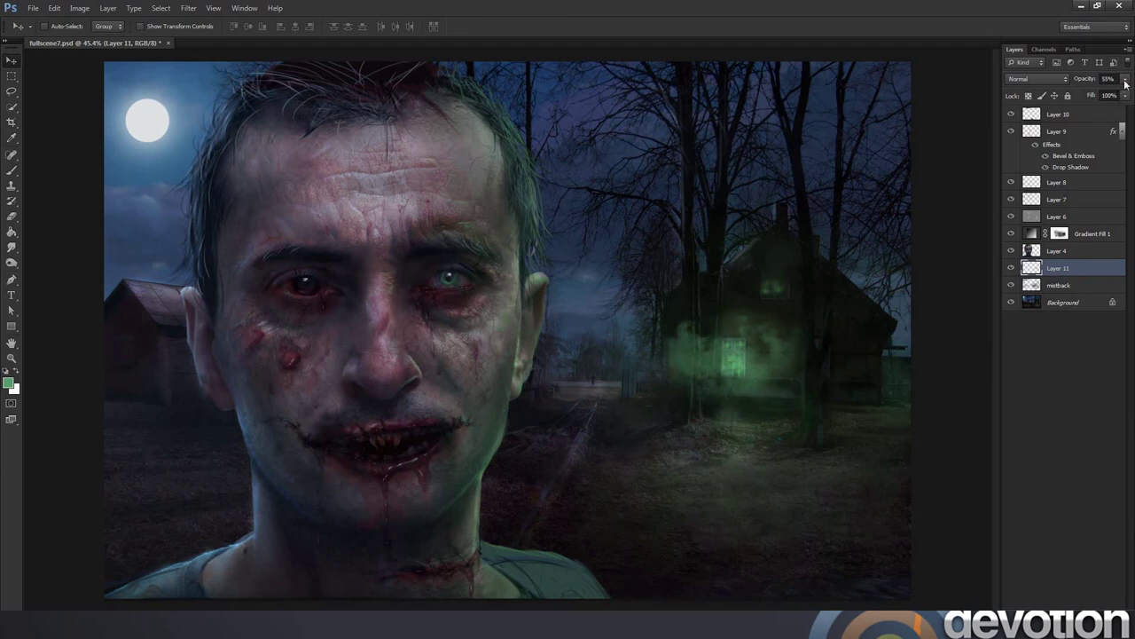
click(905, 169)
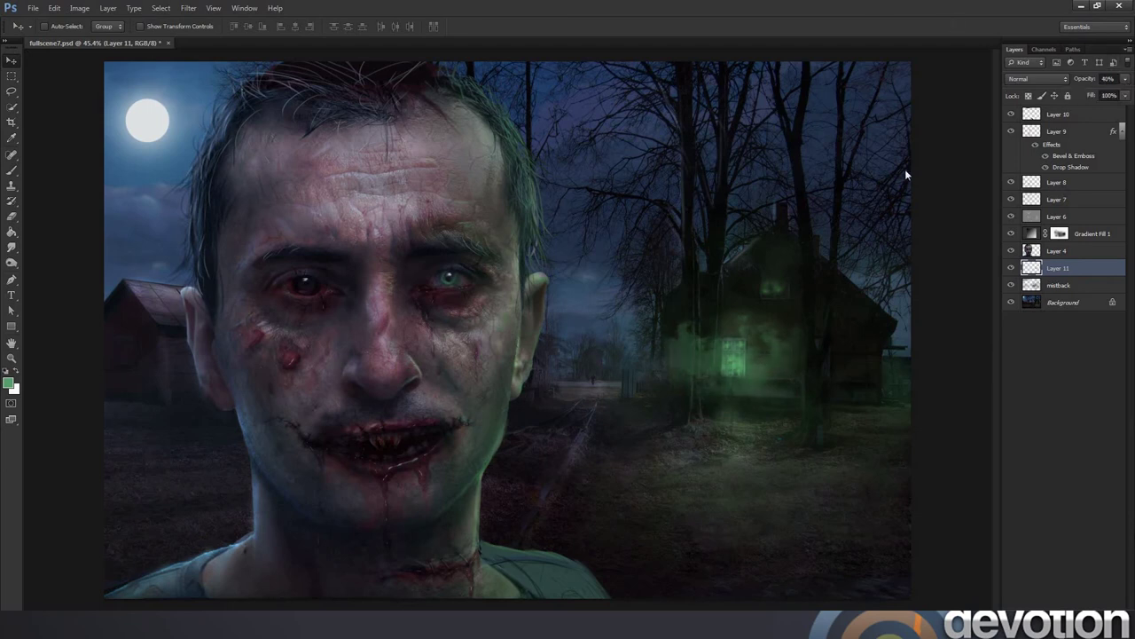
Add a new layer above Layer 10 and select the 1964 px fog brush.
click(1062, 114)
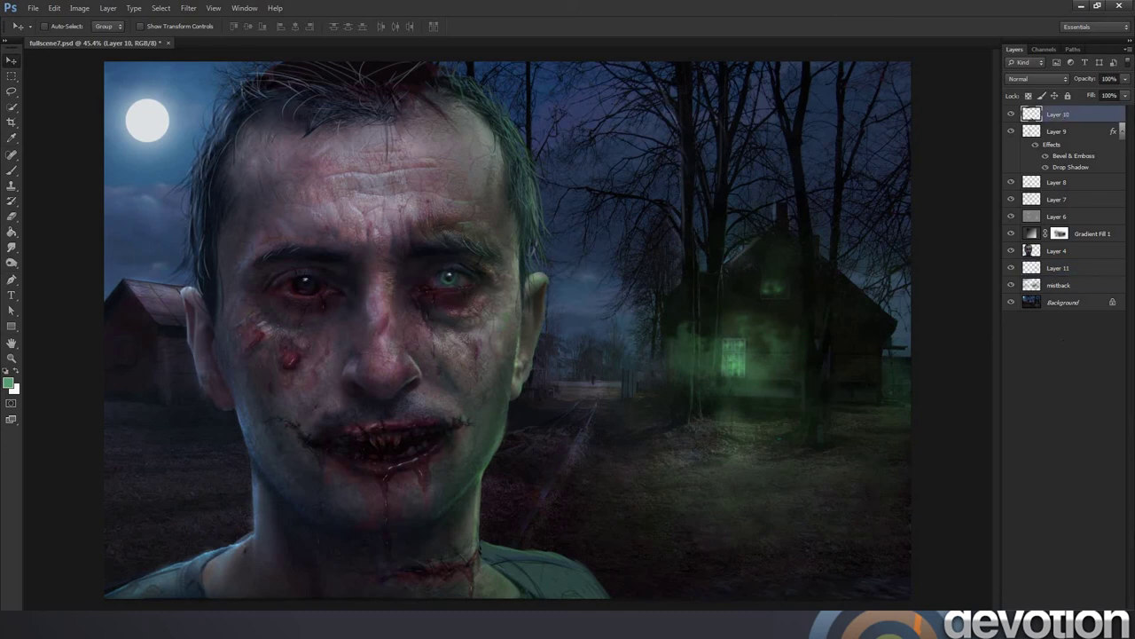
key(ctrl+shift+alt+n)
key(b)
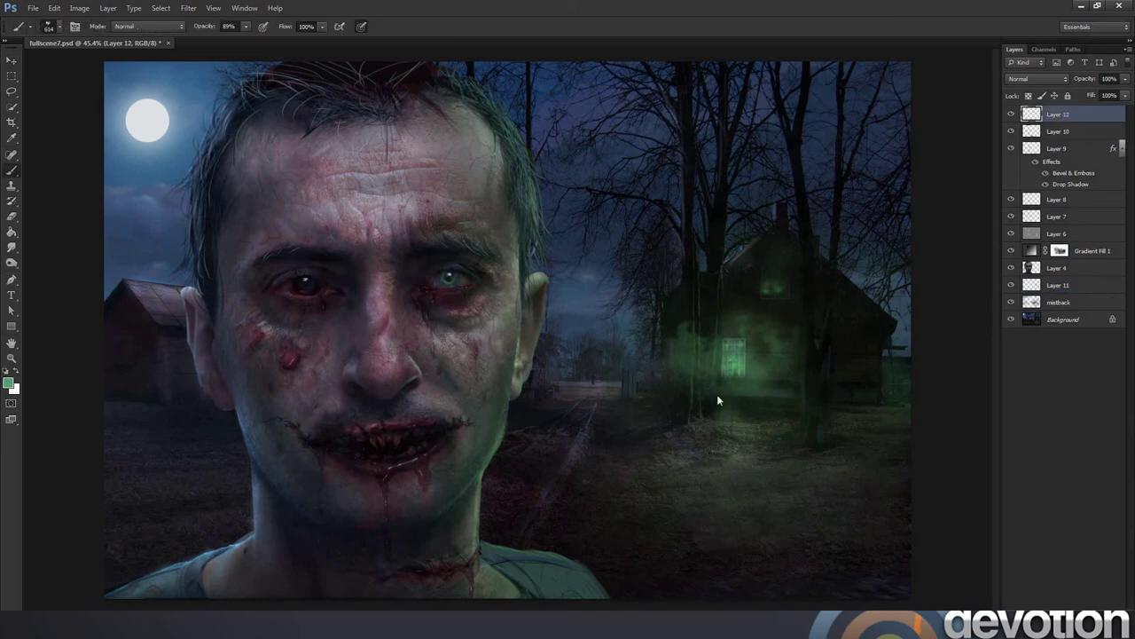
right_click(672, 403)
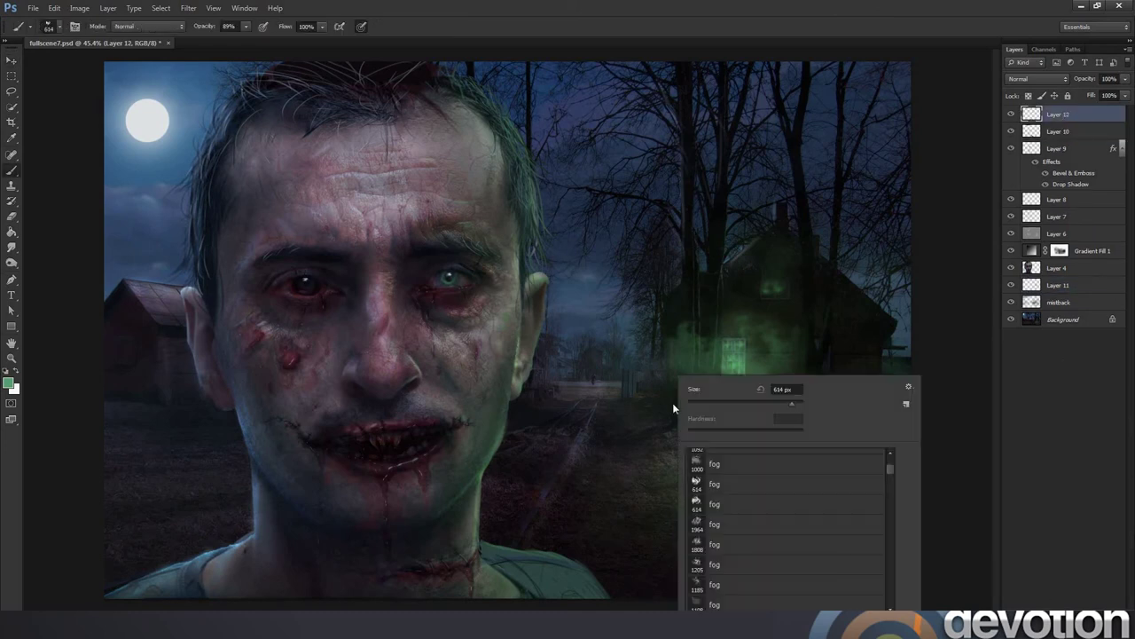
click(734, 524)
key(Return)
Undo a trial green fog stamp over the chest and stamp it over the foreground ground beside the shoulder instead.
click(577, 581)
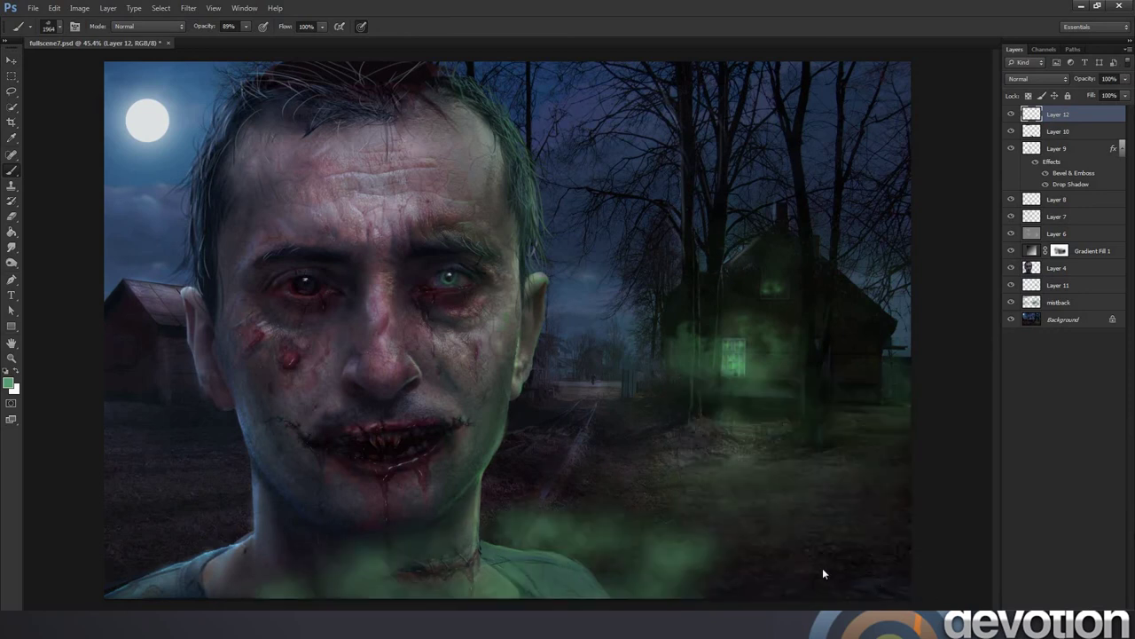
key(ctrl+z)
click(683, 592)
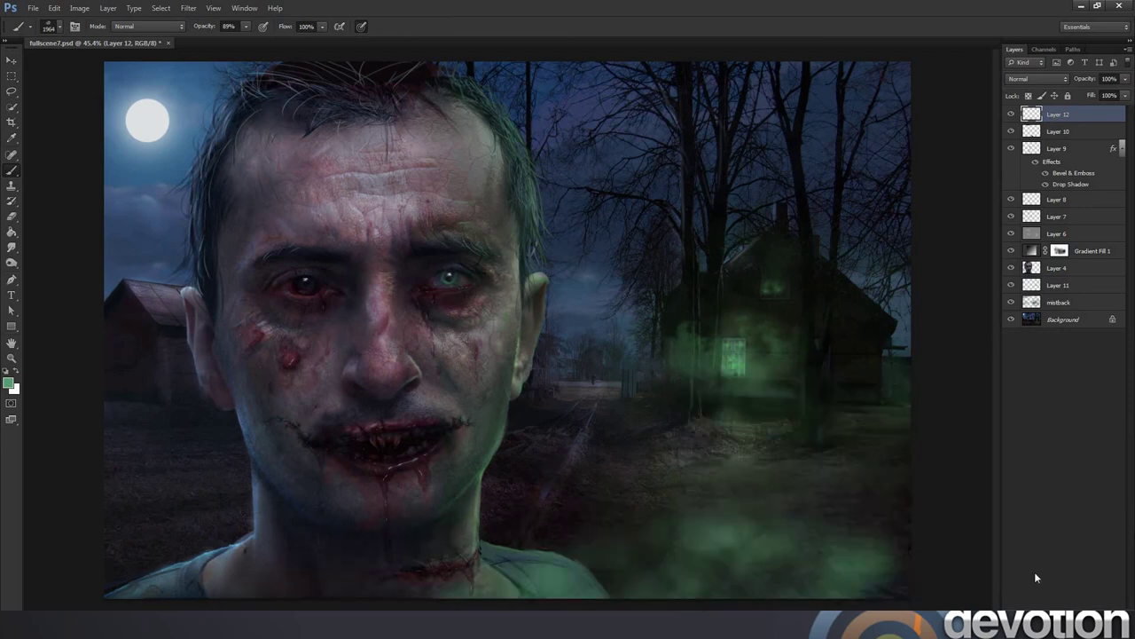
Sample a muted blue from the sky below the moon and switch to the 1205 px fog brush.
key(i)
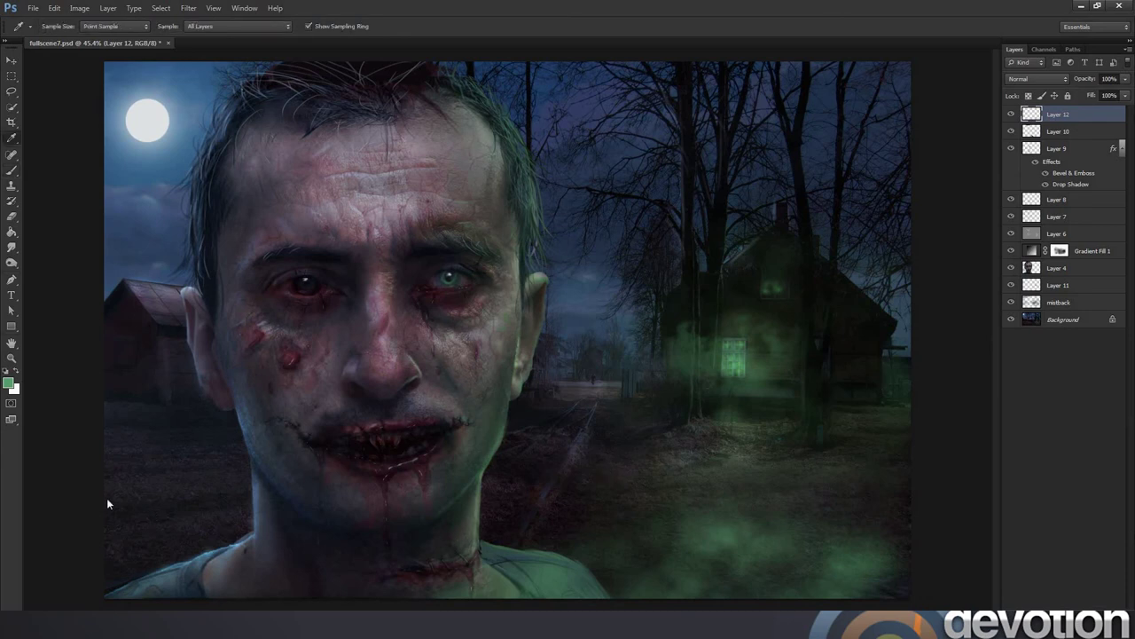
click(154, 171)
key(b)
right_click(516, 467)
scroll(603, 564, down, 1)
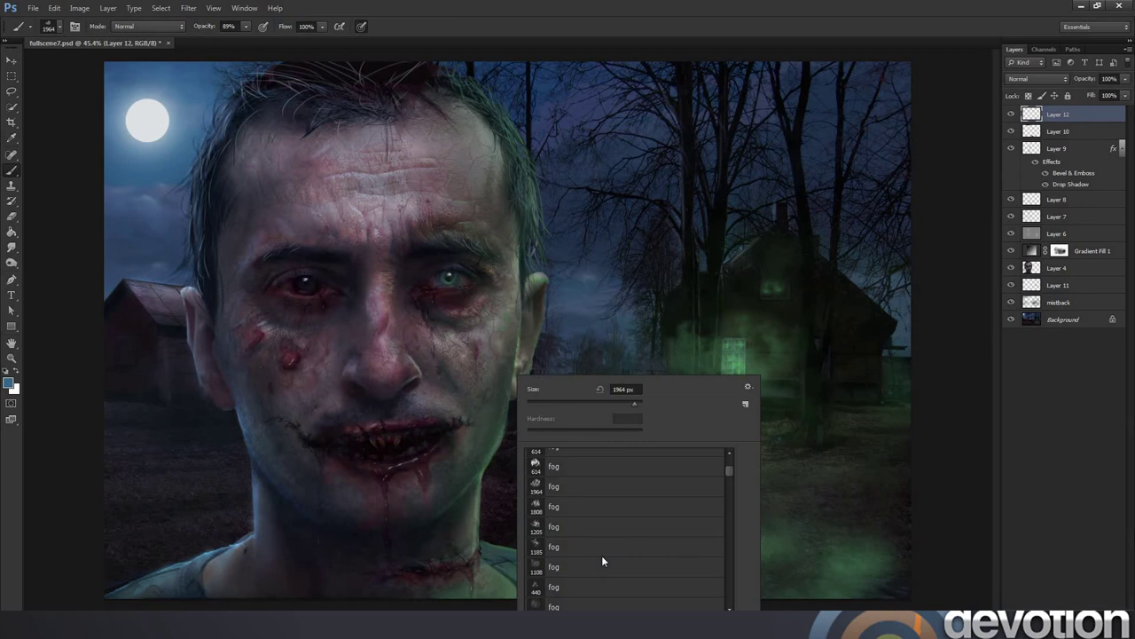
click(603, 586)
key(Return)
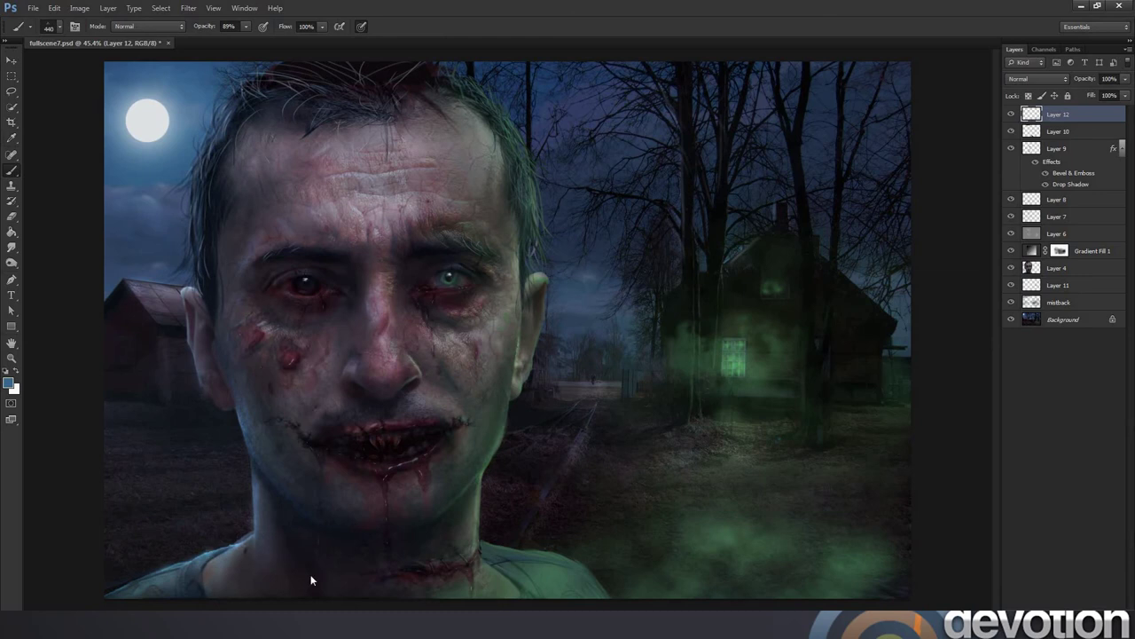
right_click(618, 404)
click(662, 462)
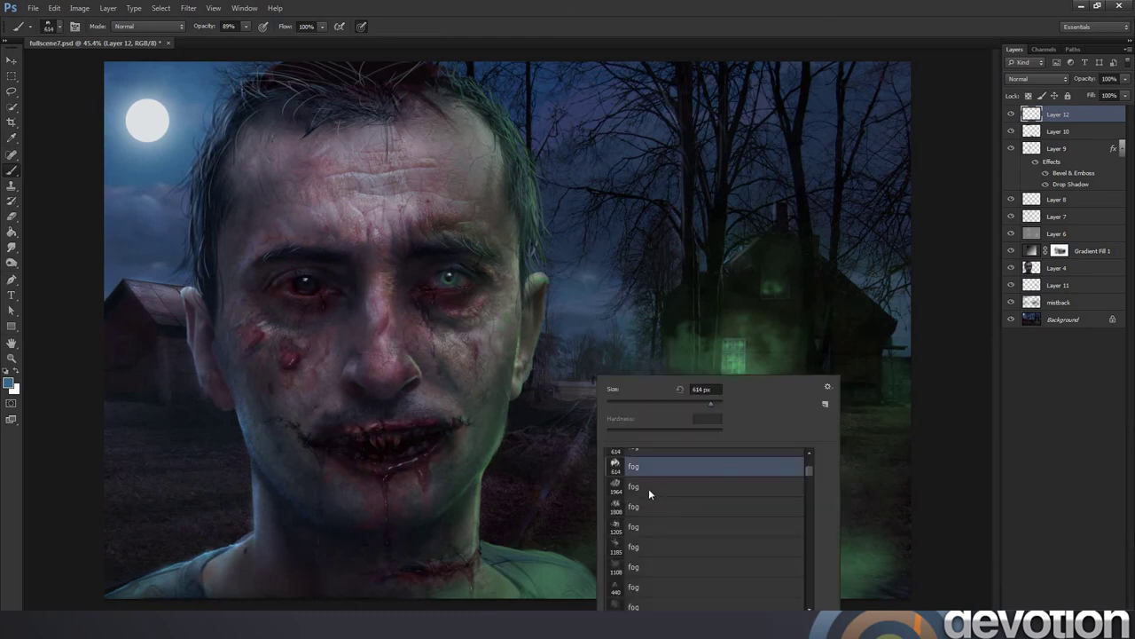
click(640, 567)
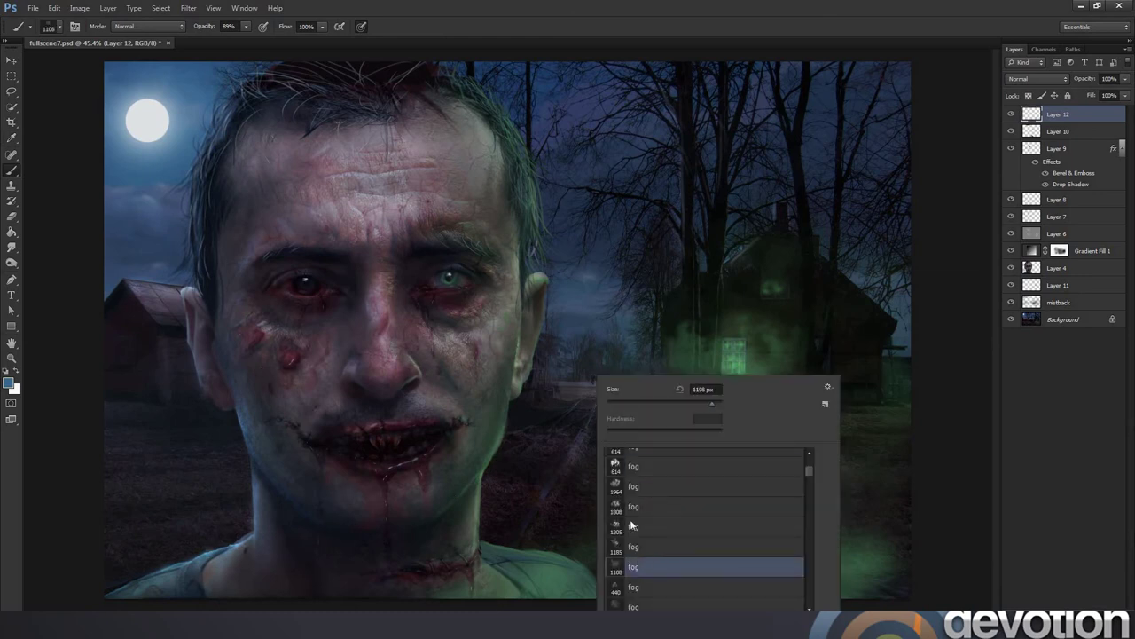
click(633, 526)
Try stamping blue fog over the moonlit-side shoulder and the ground below the barn, undoing each attempt.
click(179, 530)
click(180, 529)
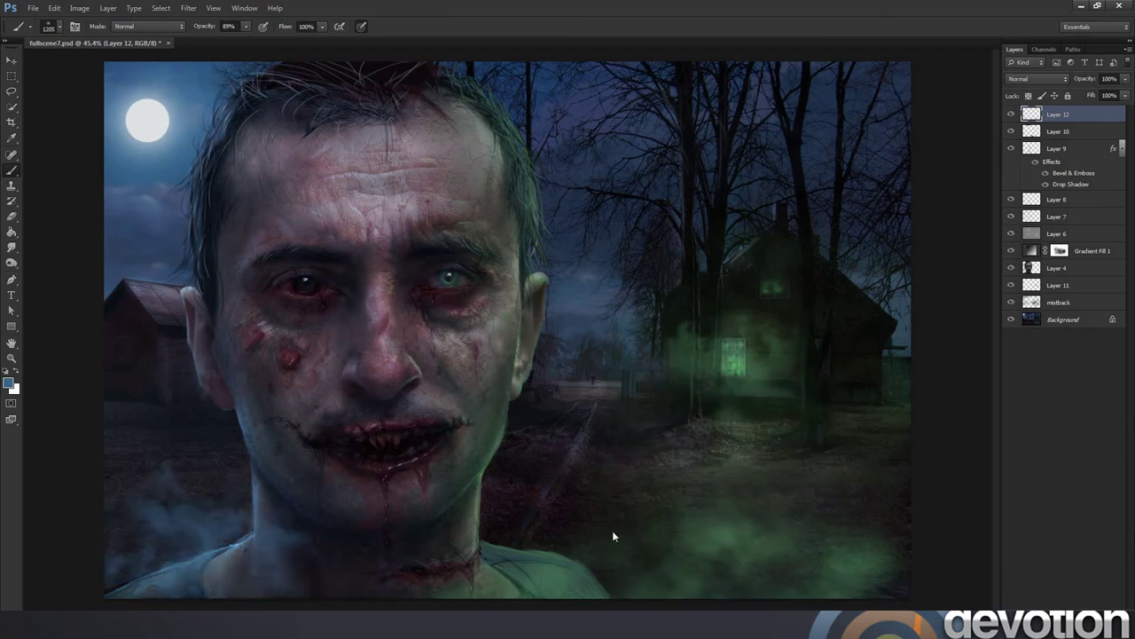
key(ctrl+z)
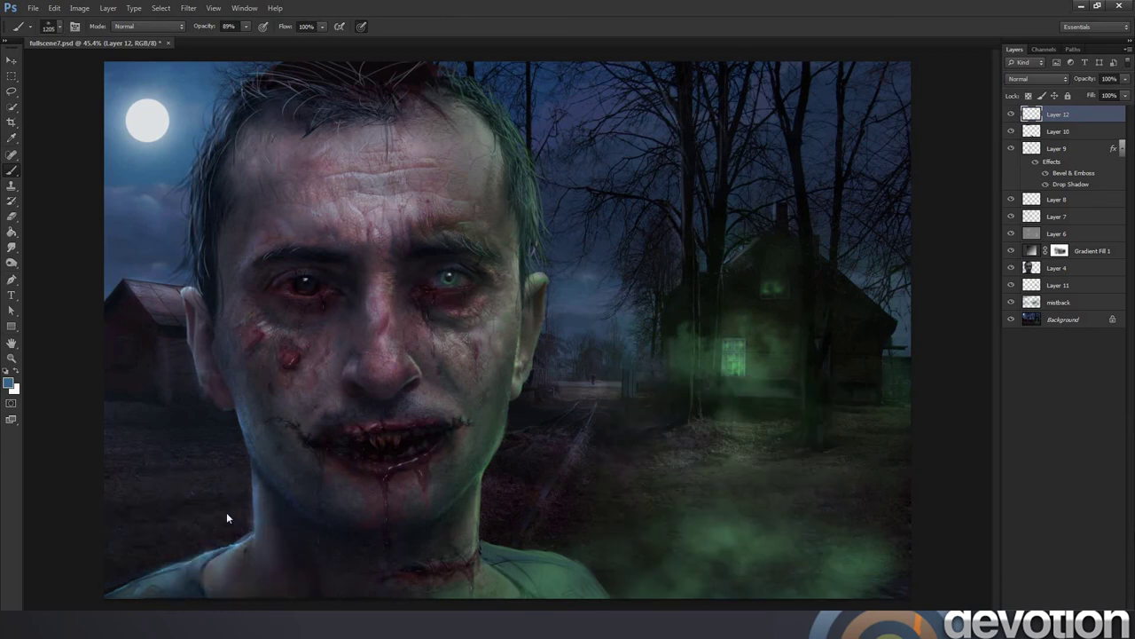
click(162, 436)
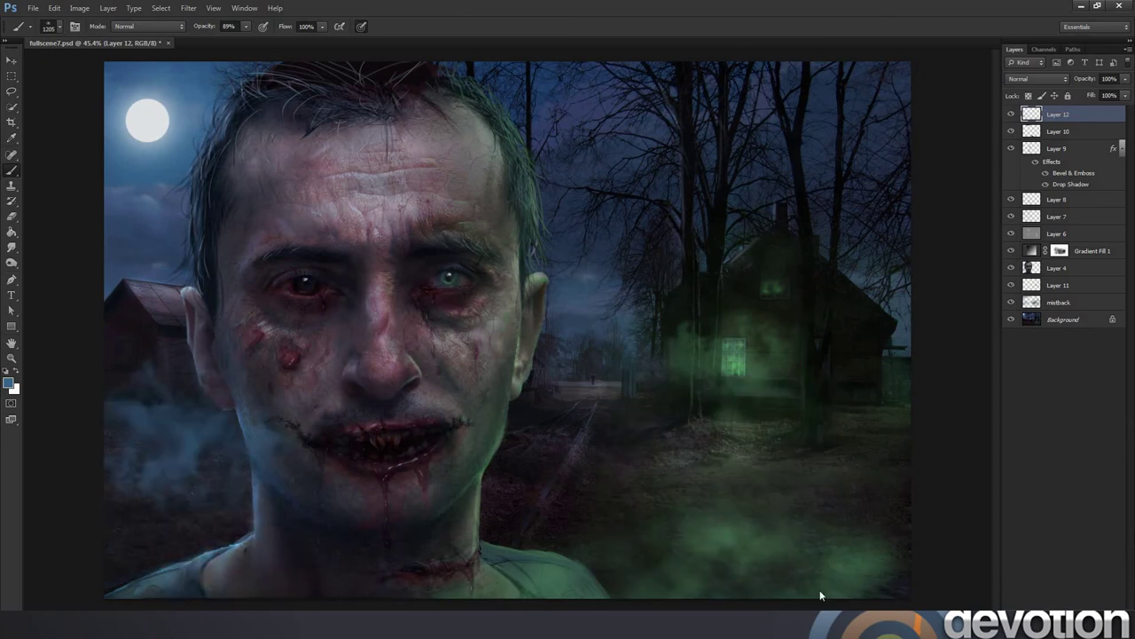
key(ctrl+z)
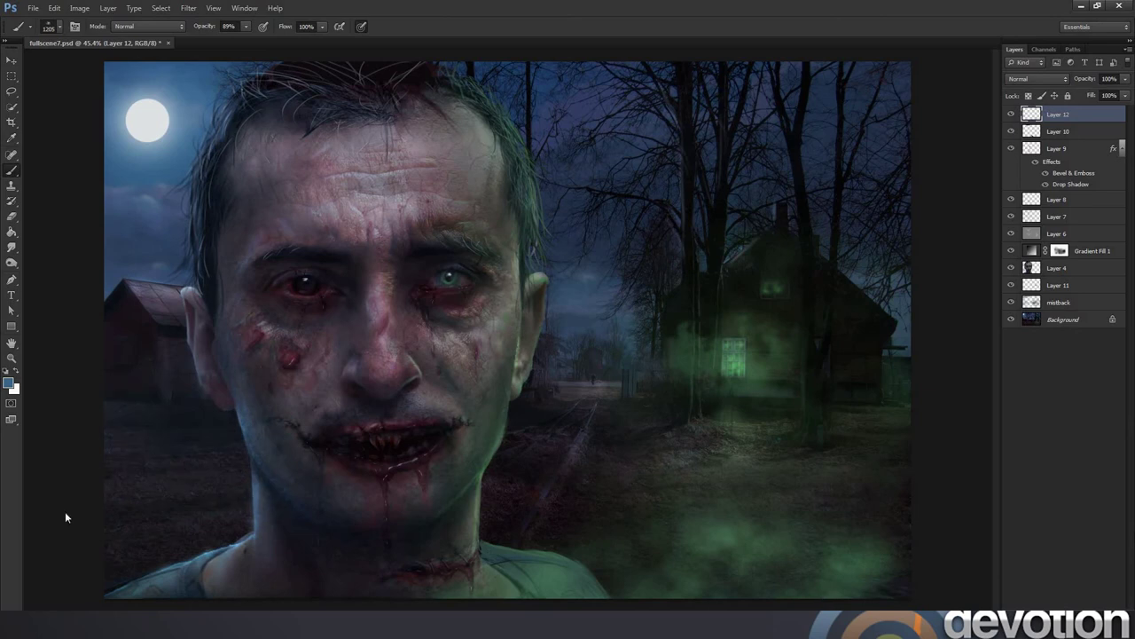
Lower Layer 12's opacity to 54% and stamp blue fog in front of the barn and around the moon and forehead.
click(1124, 80)
drag(1124, 89, 1098, 92)
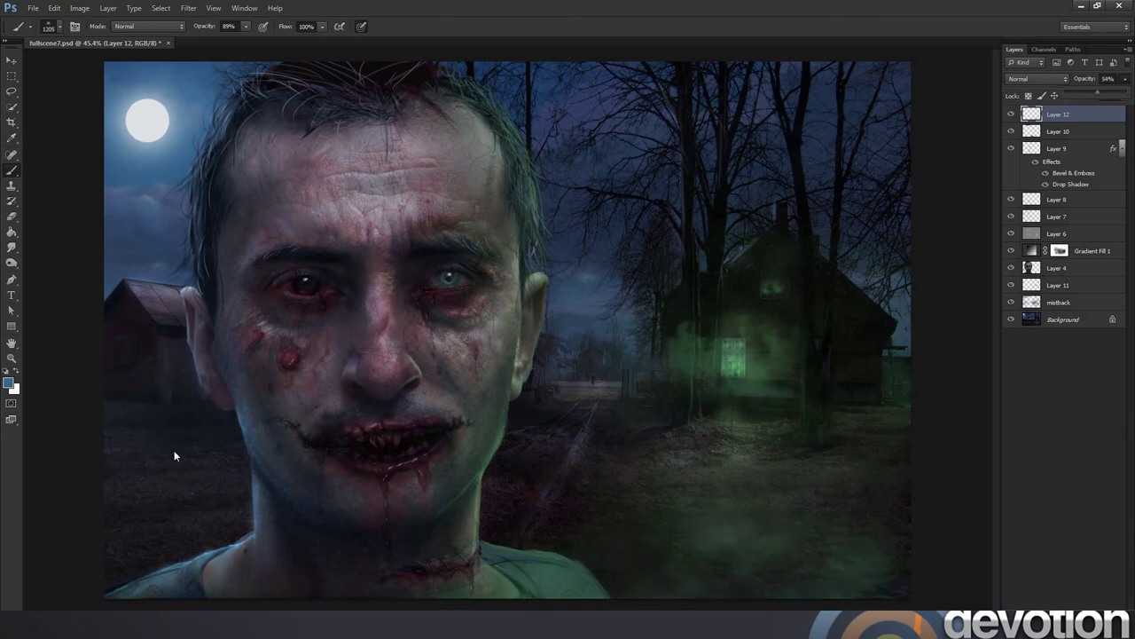
click(128, 366)
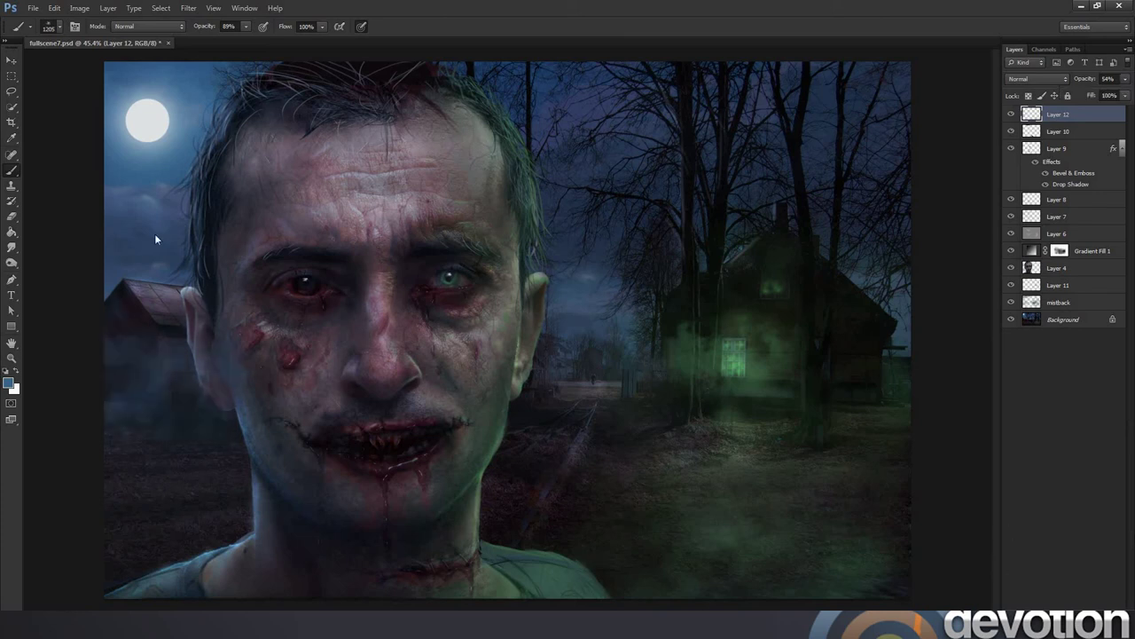
click(135, 187)
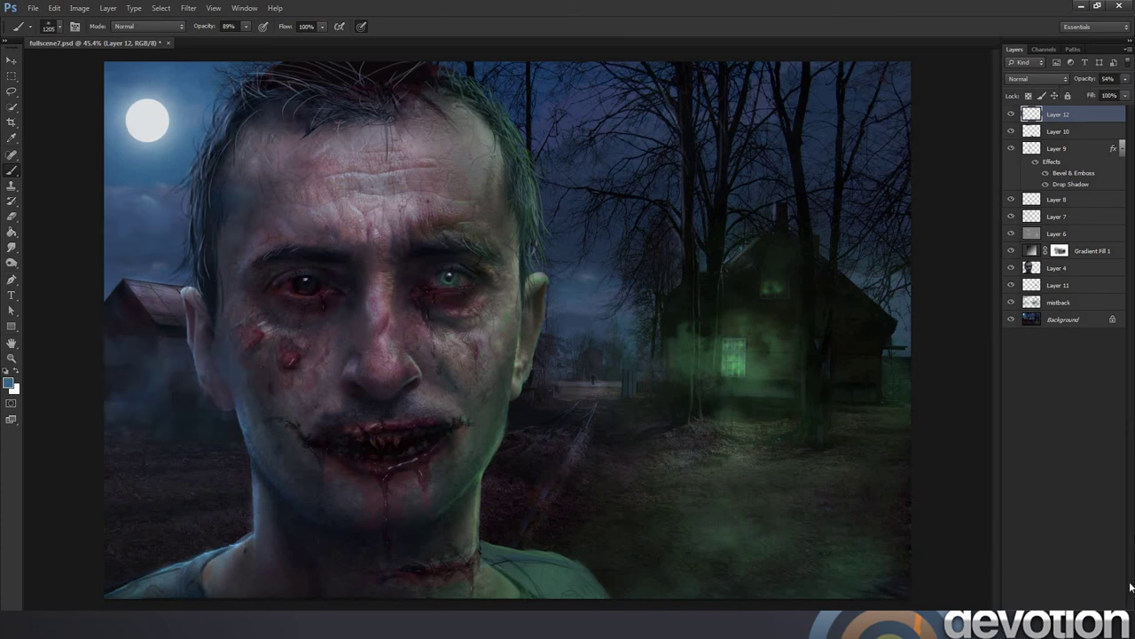
click(245, 131)
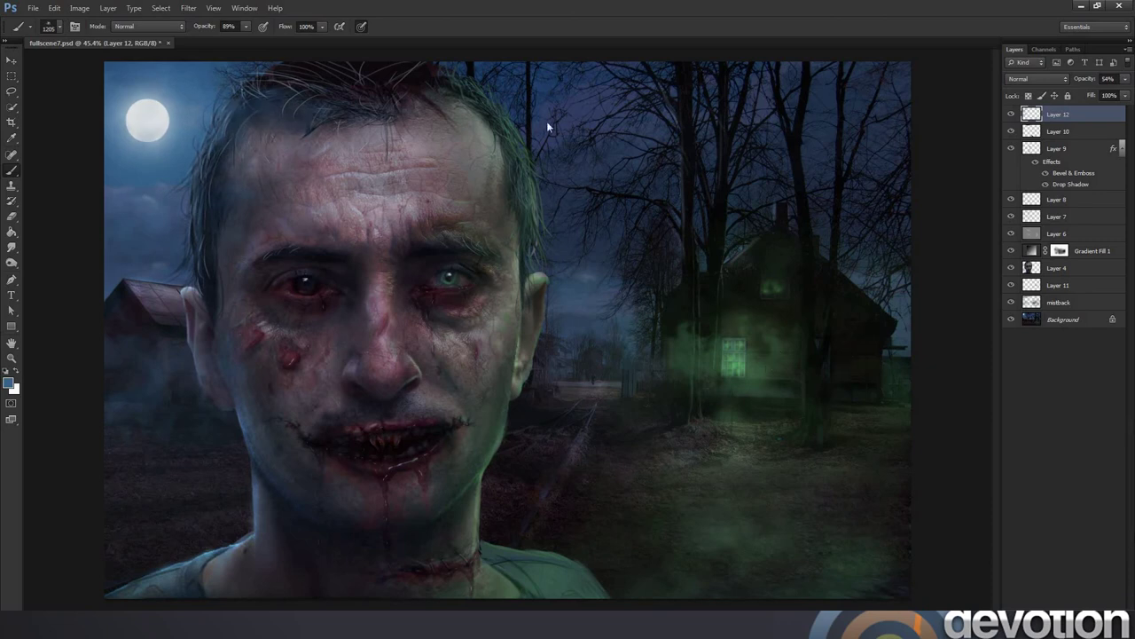
Sample a dark green from the house wall beside the lit window as the fog brush colour.
key(i)
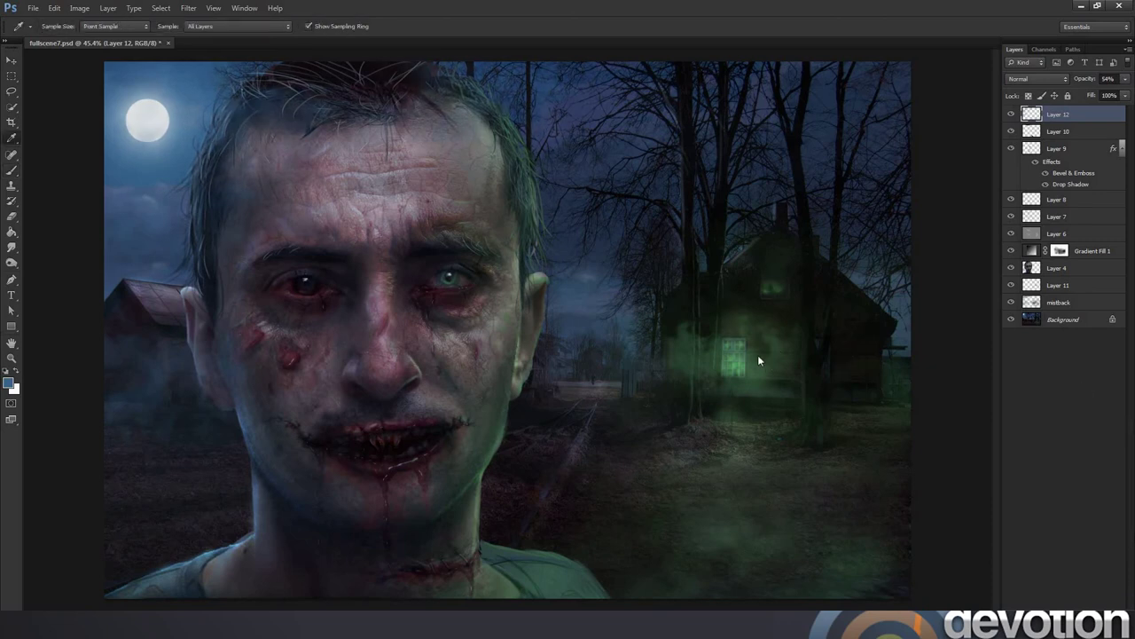
click(765, 365)
key(b)
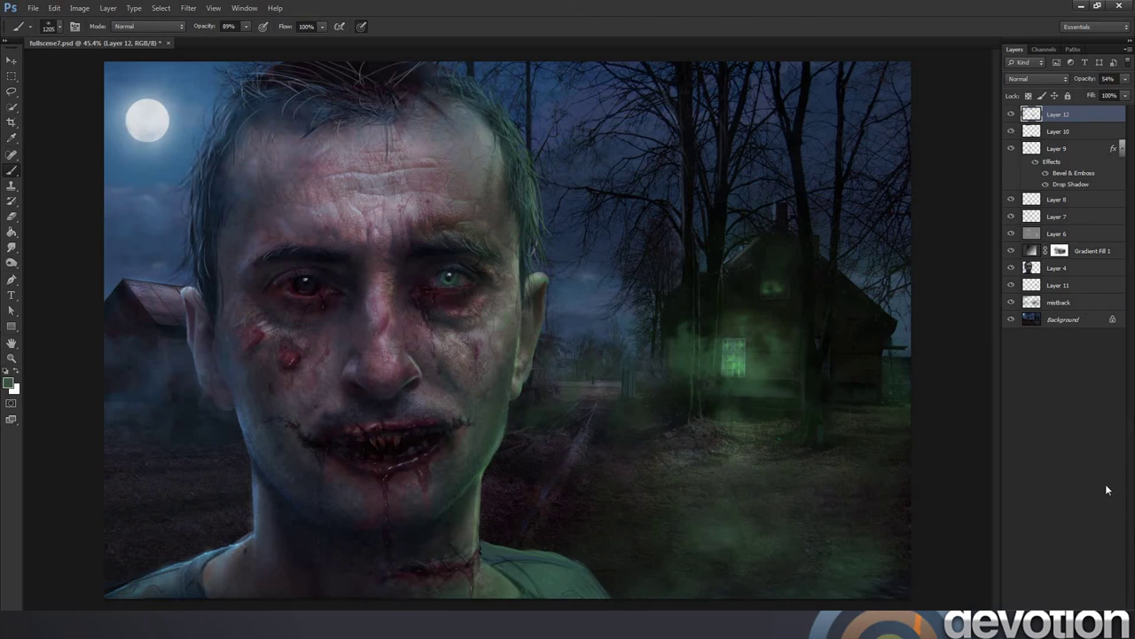
Toggle Layer 11's visibility to compare the green mist around the house, and delete Layer 11.
click(1011, 289)
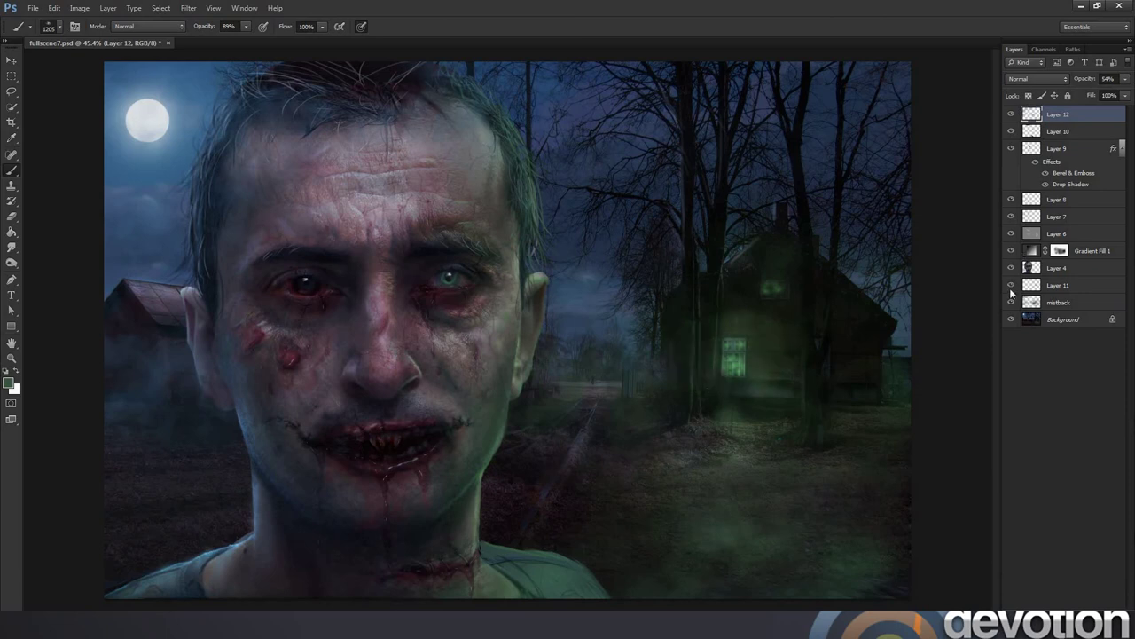
click(1011, 290)
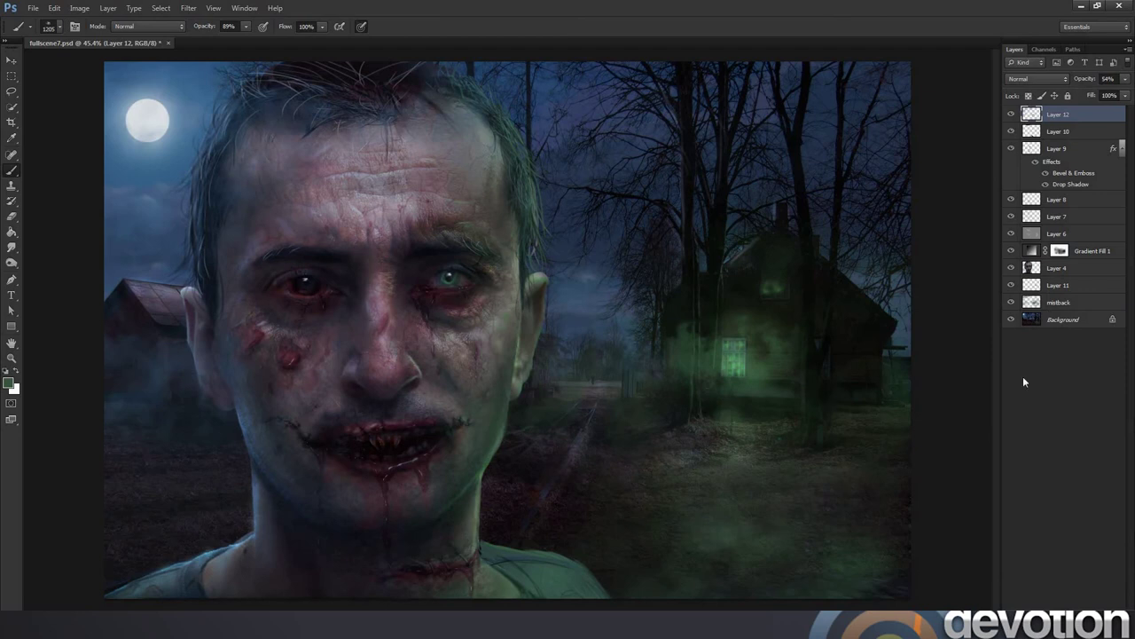
click(1058, 286)
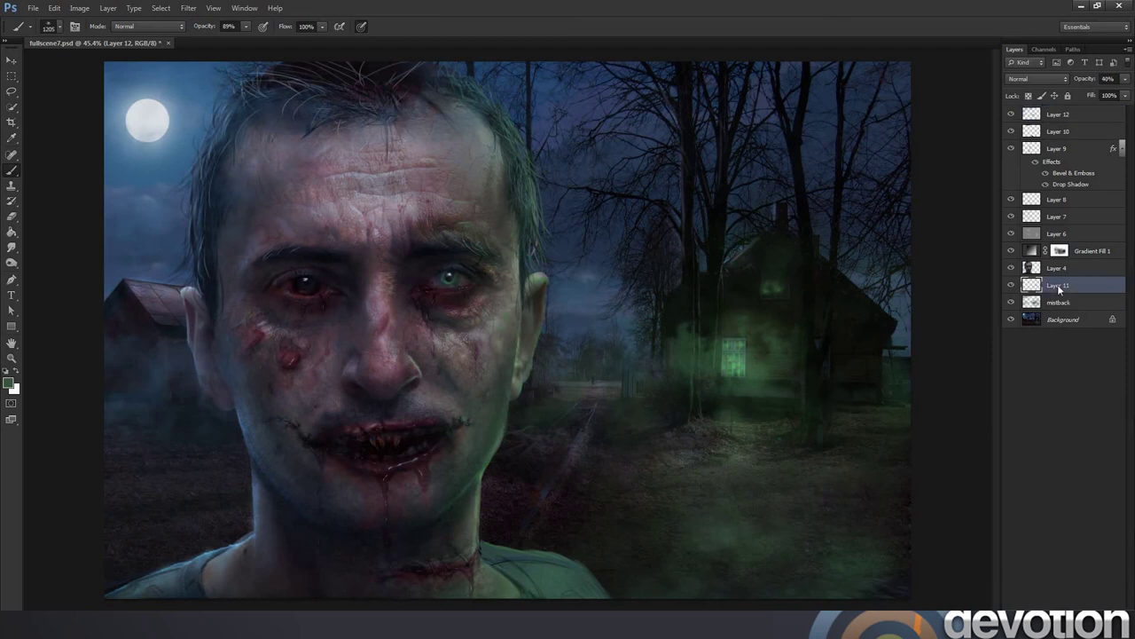
click(1012, 287)
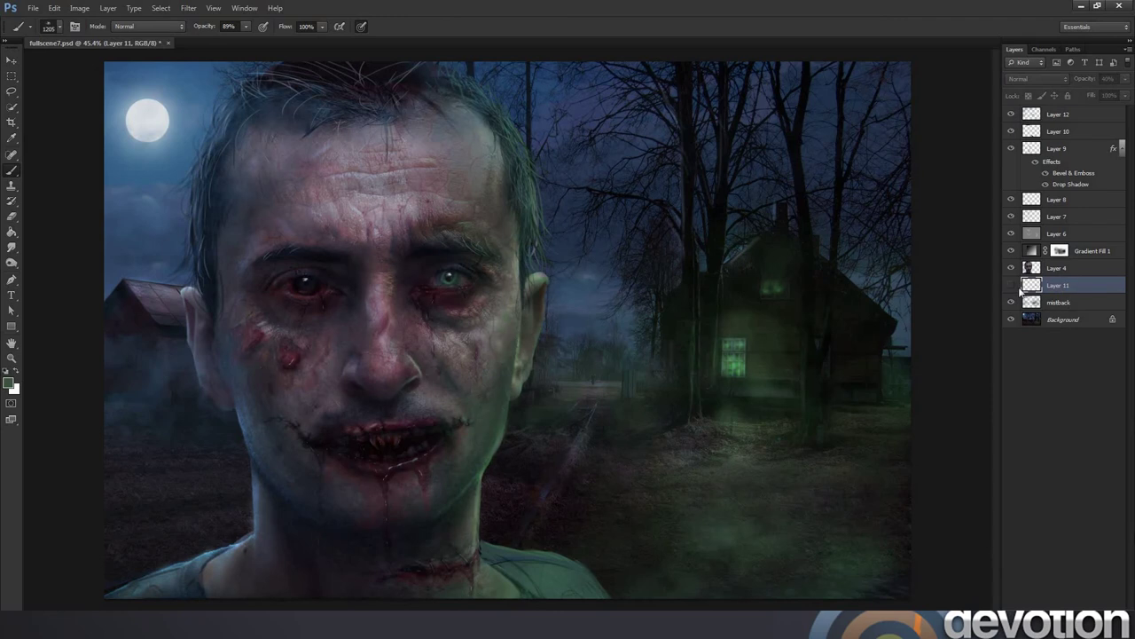
right_click(1061, 292)
click(972, 262)
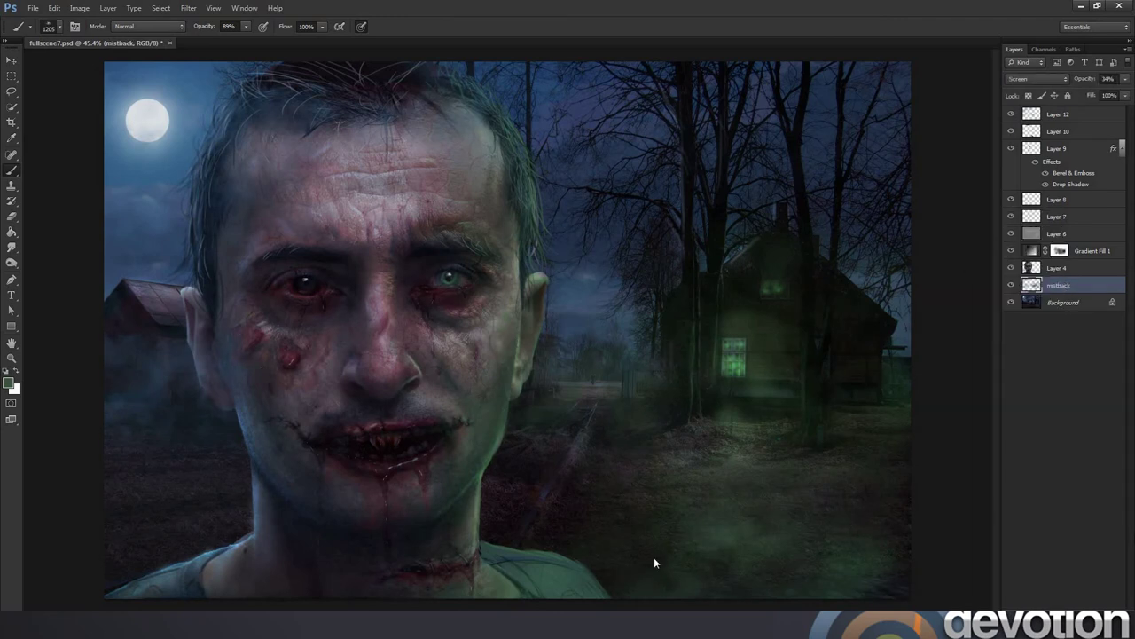
Sample the moon's pale colour and stamp fog beside the moon on the mistback layer.
key(i)
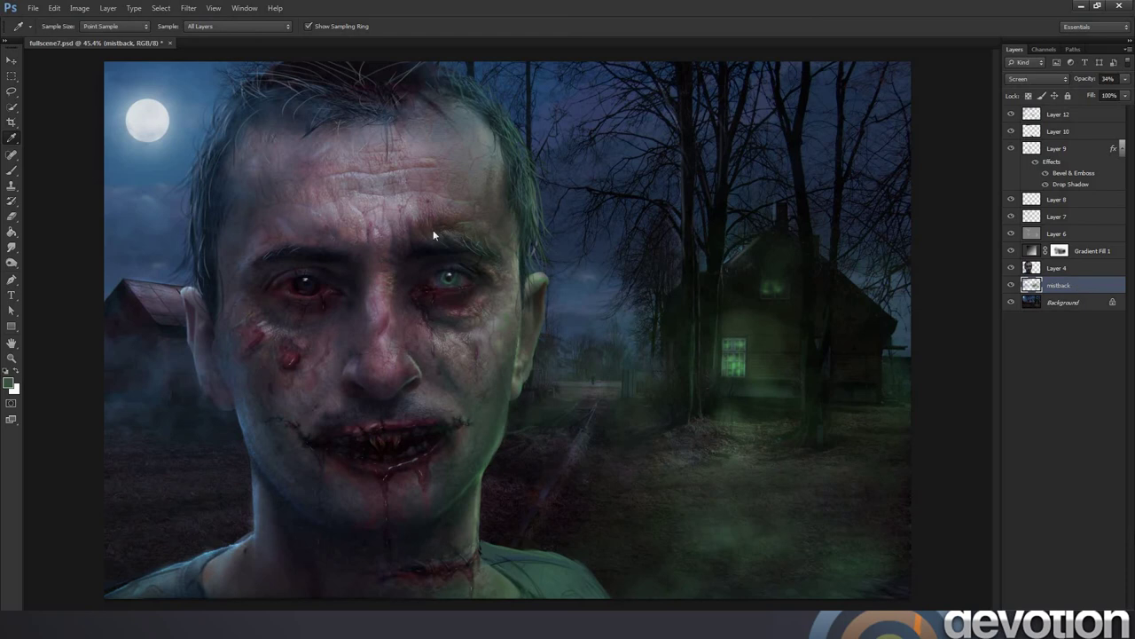
click(166, 128)
key(b)
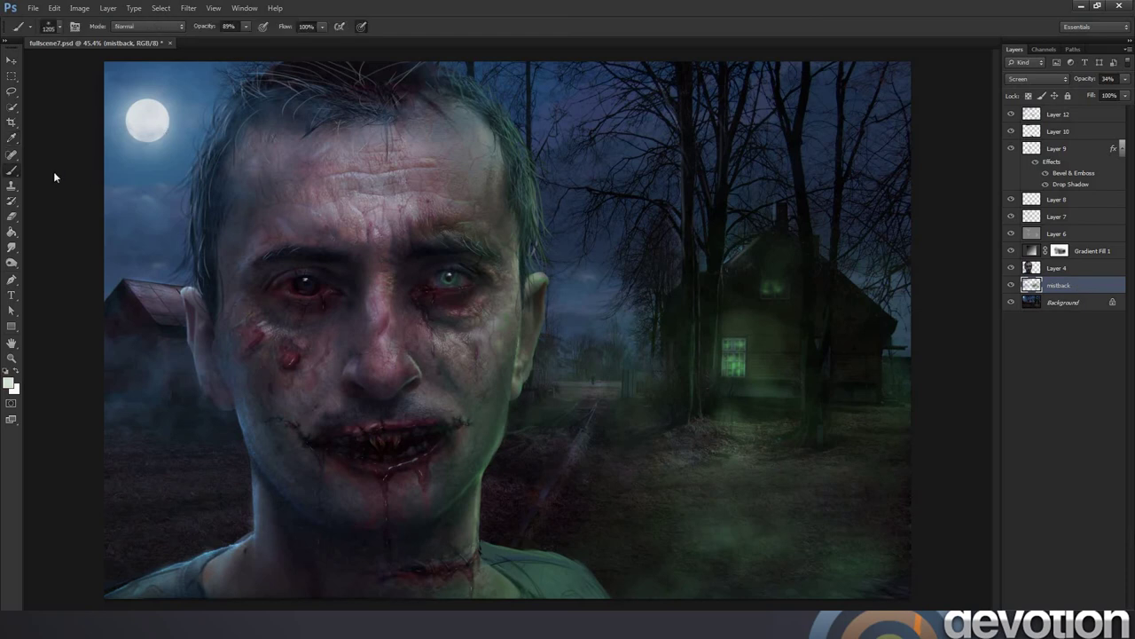
click(118, 114)
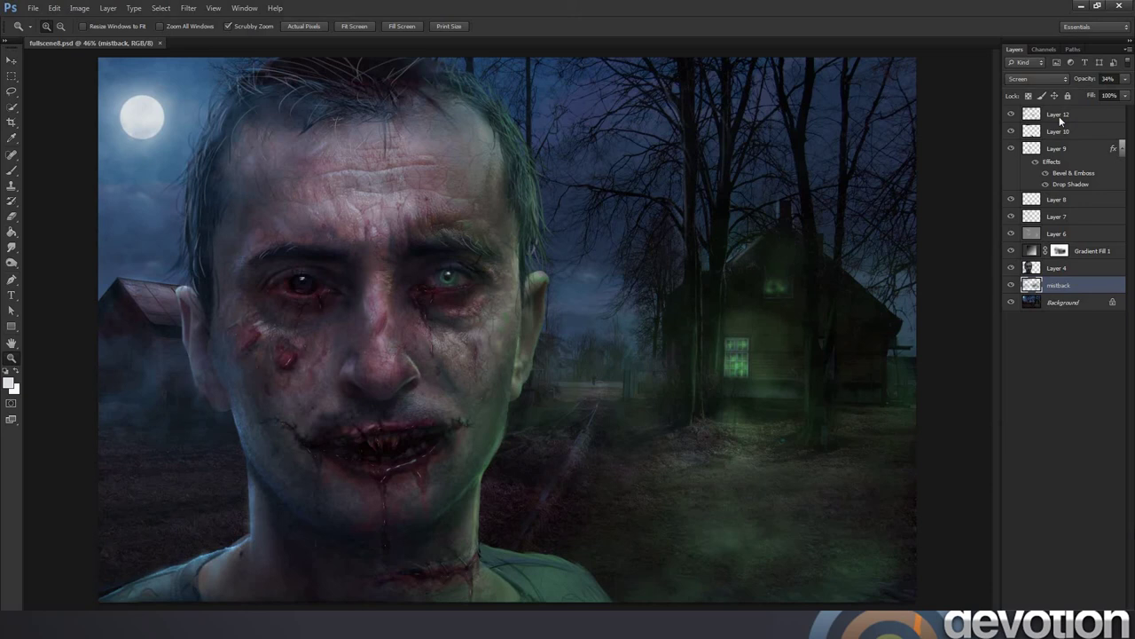
Select all layers from Layer 12 down to Background and flatten them into a single Background layer.
click(1060, 121)
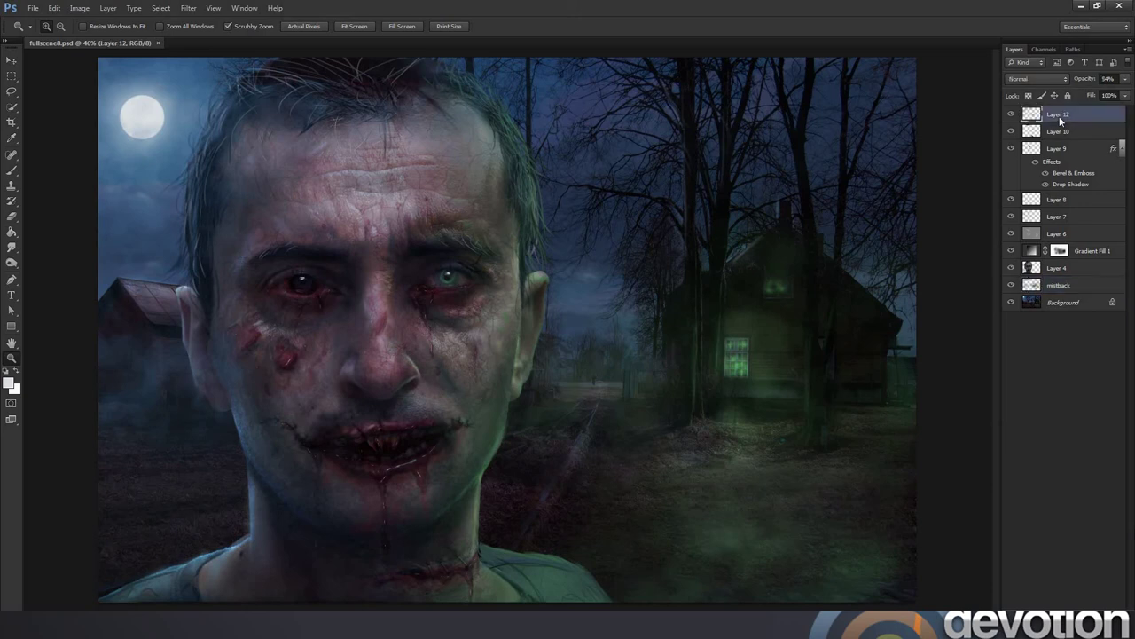
shift+click(1074, 307)
right_click(1073, 307)
click(1057, 404)
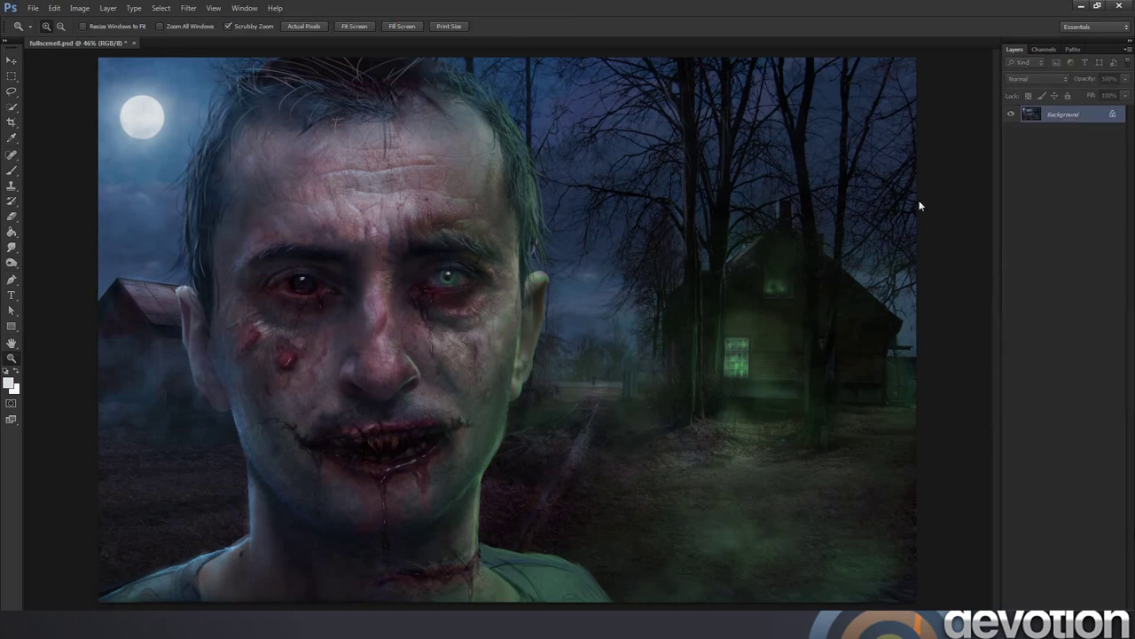
Activate the Move tool and isolate the Red channel of the flattened image.
click(1042, 50)
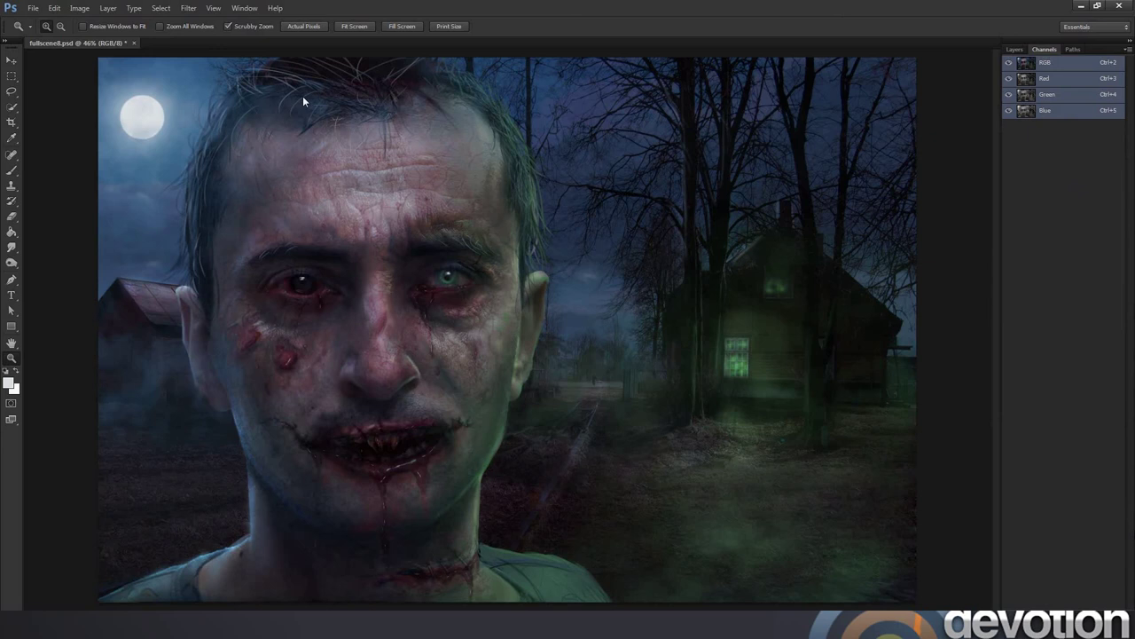
click(11, 63)
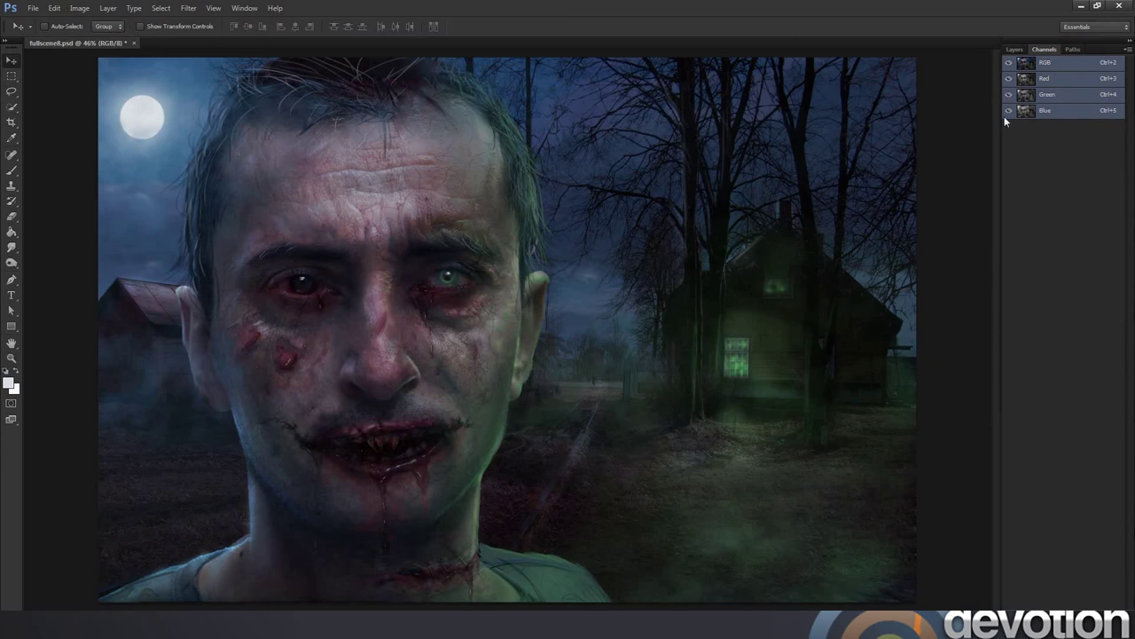
click(1046, 83)
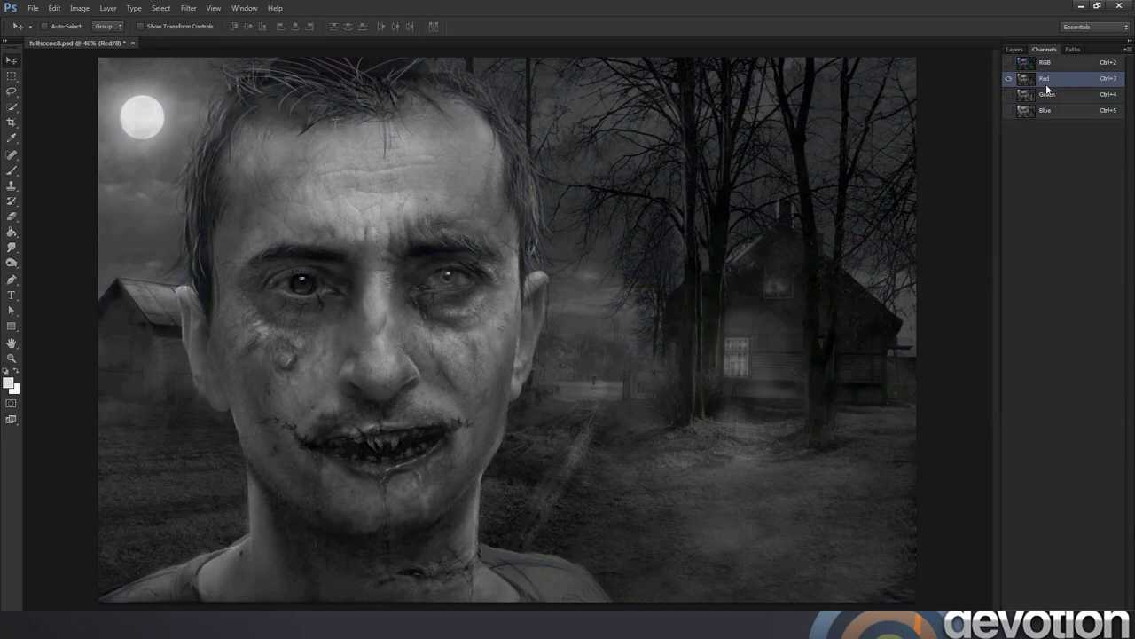
View the Green channel, nudge the isolated Blue channel slightly, and restore the full-colour composite.
click(1051, 96)
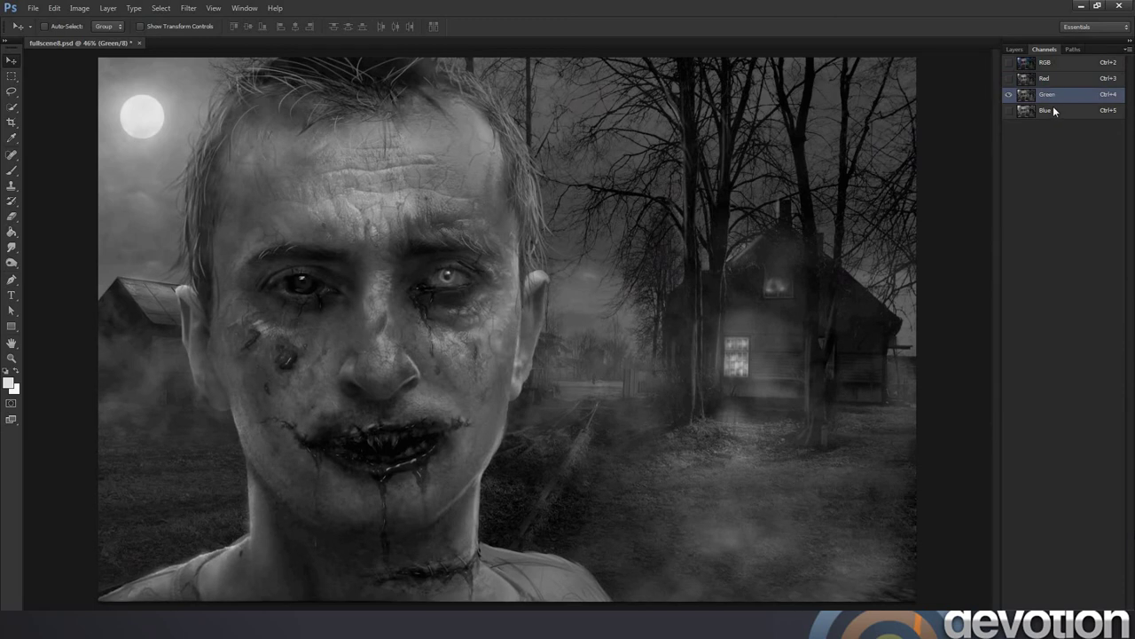
click(1055, 108)
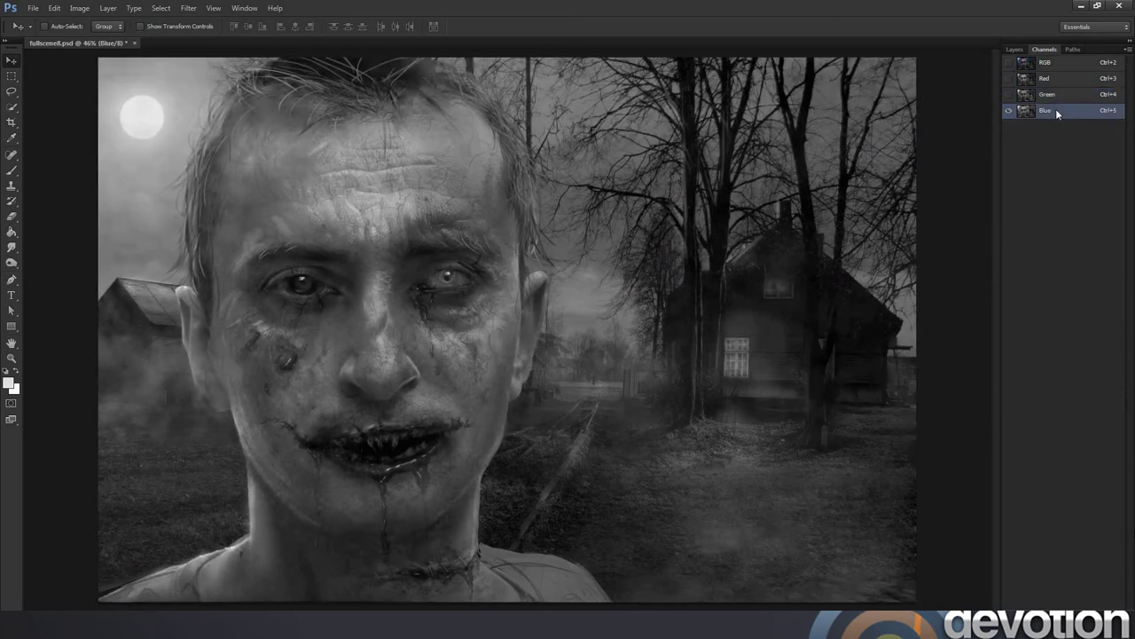
click(1008, 63)
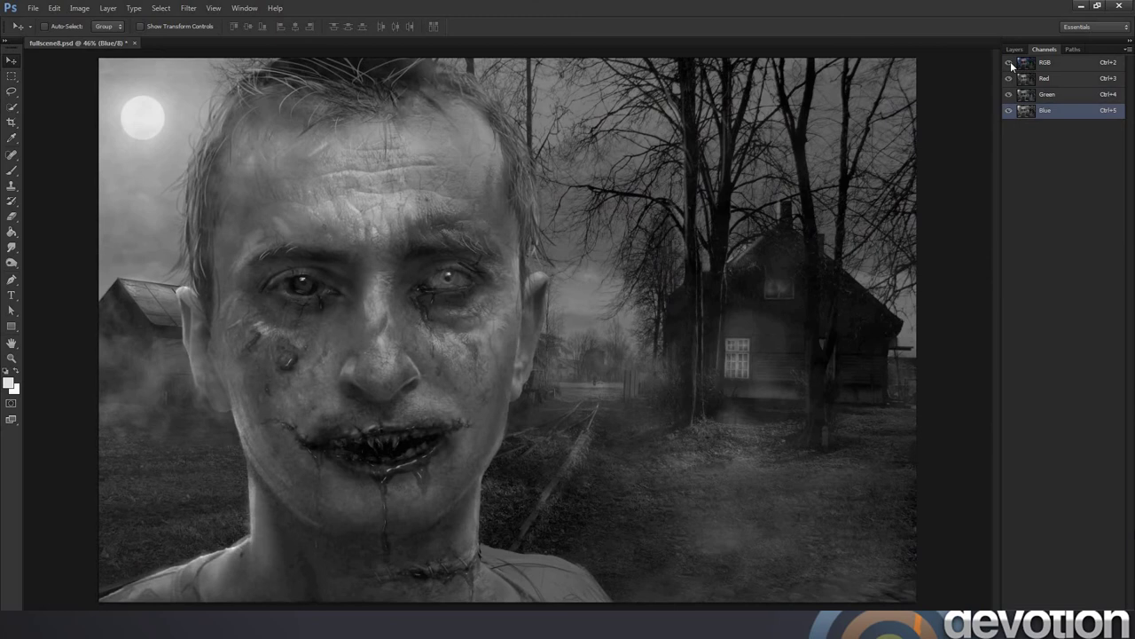
click(1014, 49)
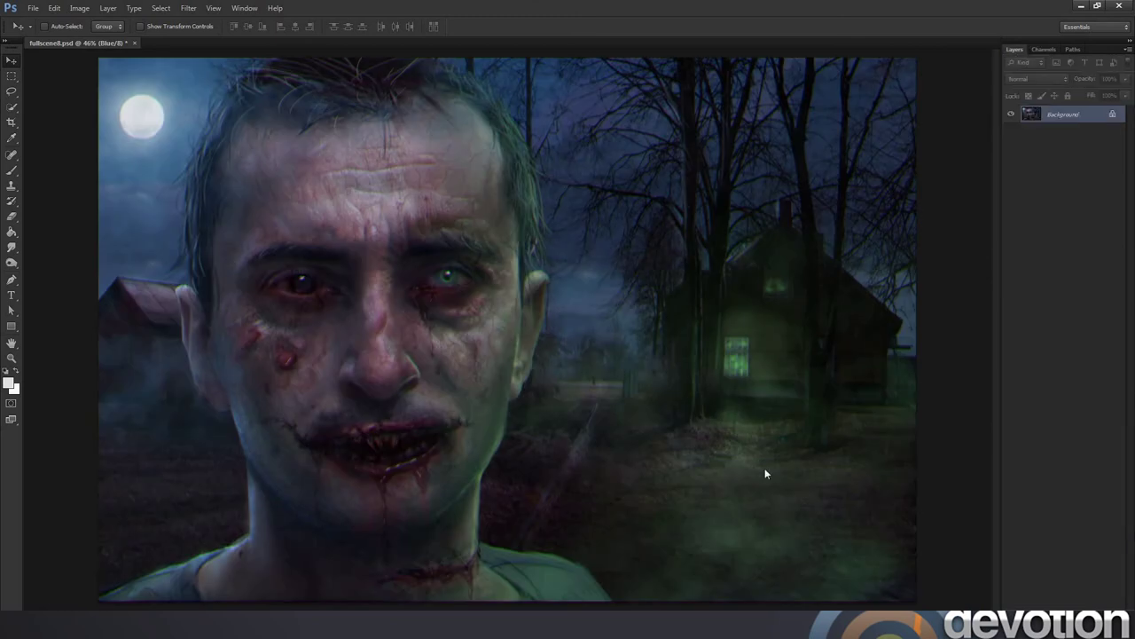